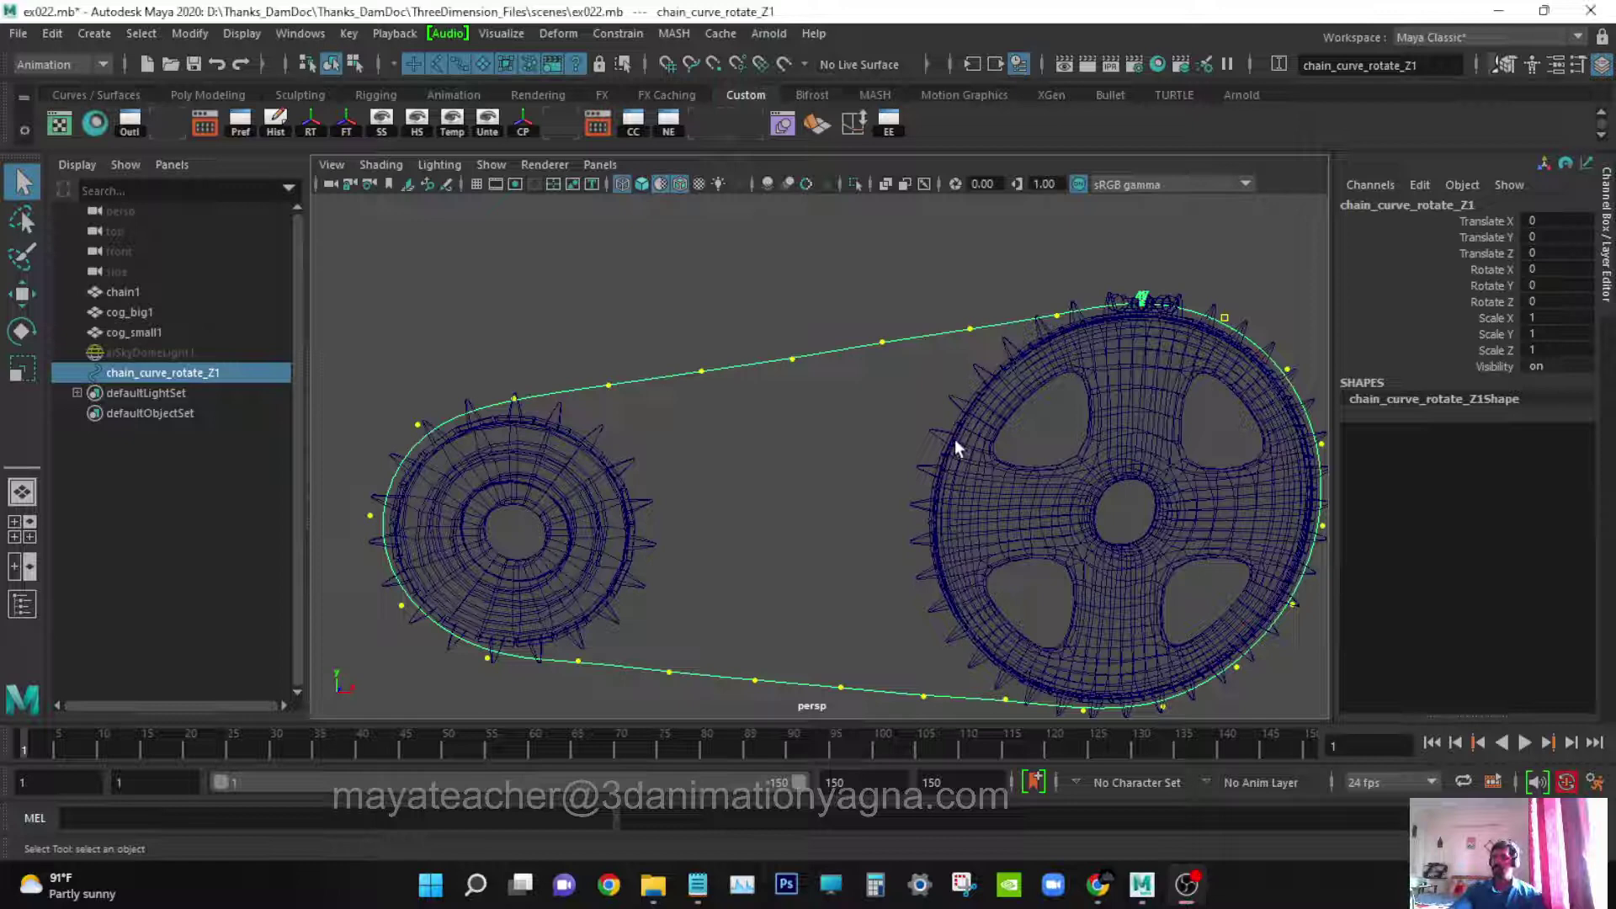
# - Orbit and pan the view until the big cog faces the camera
pyautogui.keyDown('alt'); pyautogui.moveTo(954, 446); pyautogui.dragTo(911, 441); pyautogui.keyUp('alt')
pyautogui.keyDown('alt'); pyautogui.moveTo(911, 441); pyautogui.dragTo(925, 451, button='middle'); pyautogui.keyUp('alt')
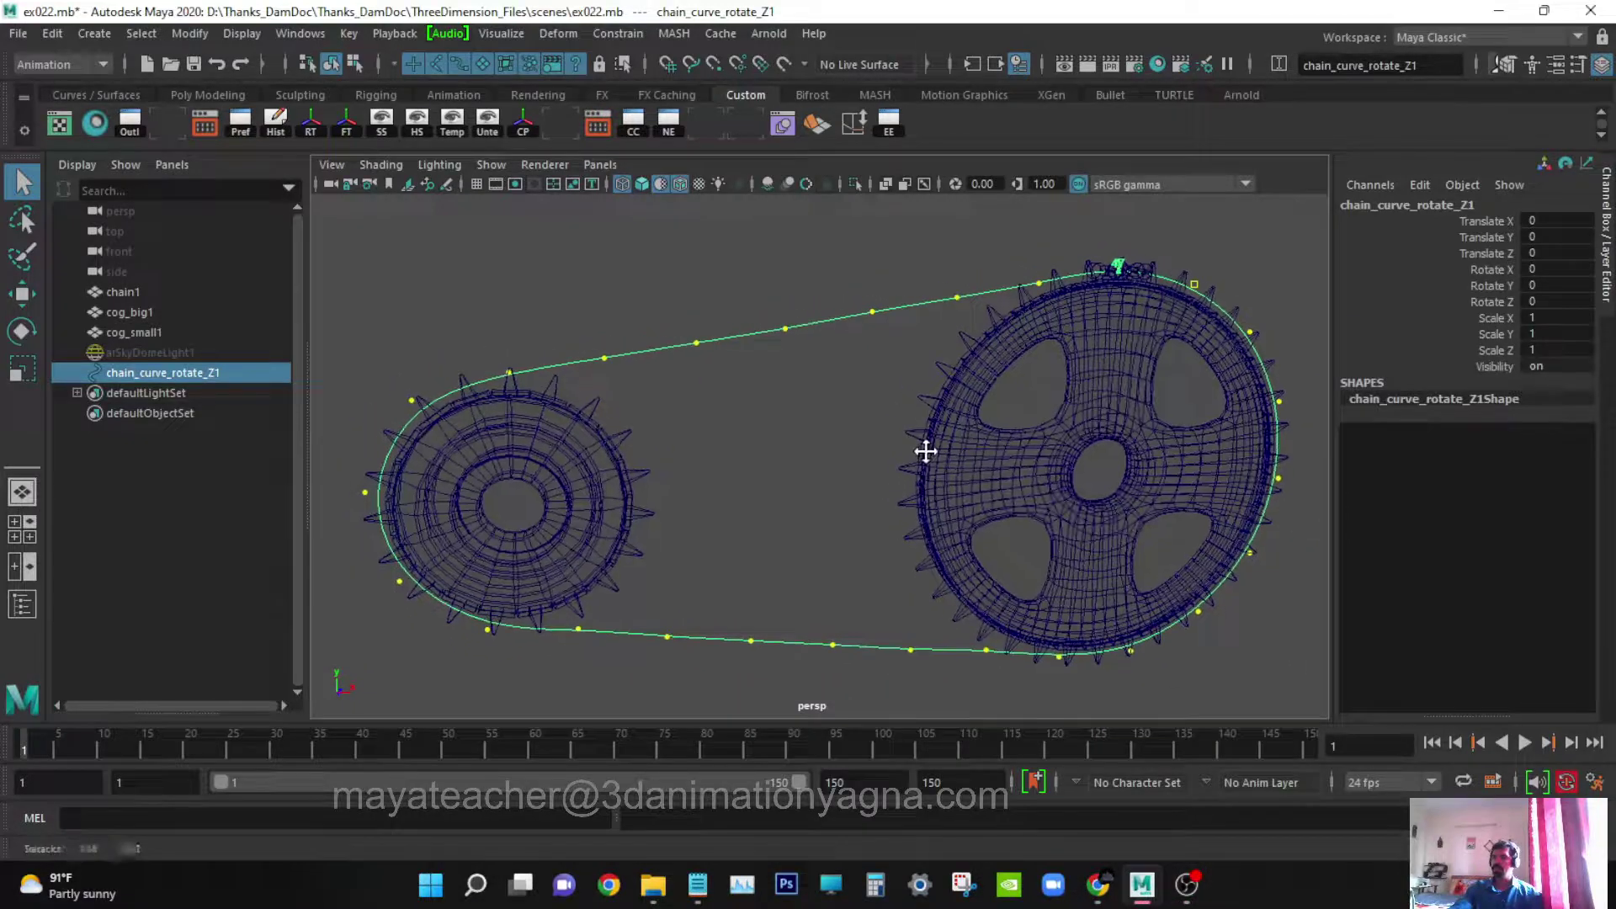
pyautogui.moveTo(921, 471)
pyautogui.keyDown('alt'); pyautogui.mouseDown()
pyautogui.moveTo(909, 462)
pyautogui.moveTo(931, 492)
pyautogui.mouseUp(); pyautogui.keyUp('alt')
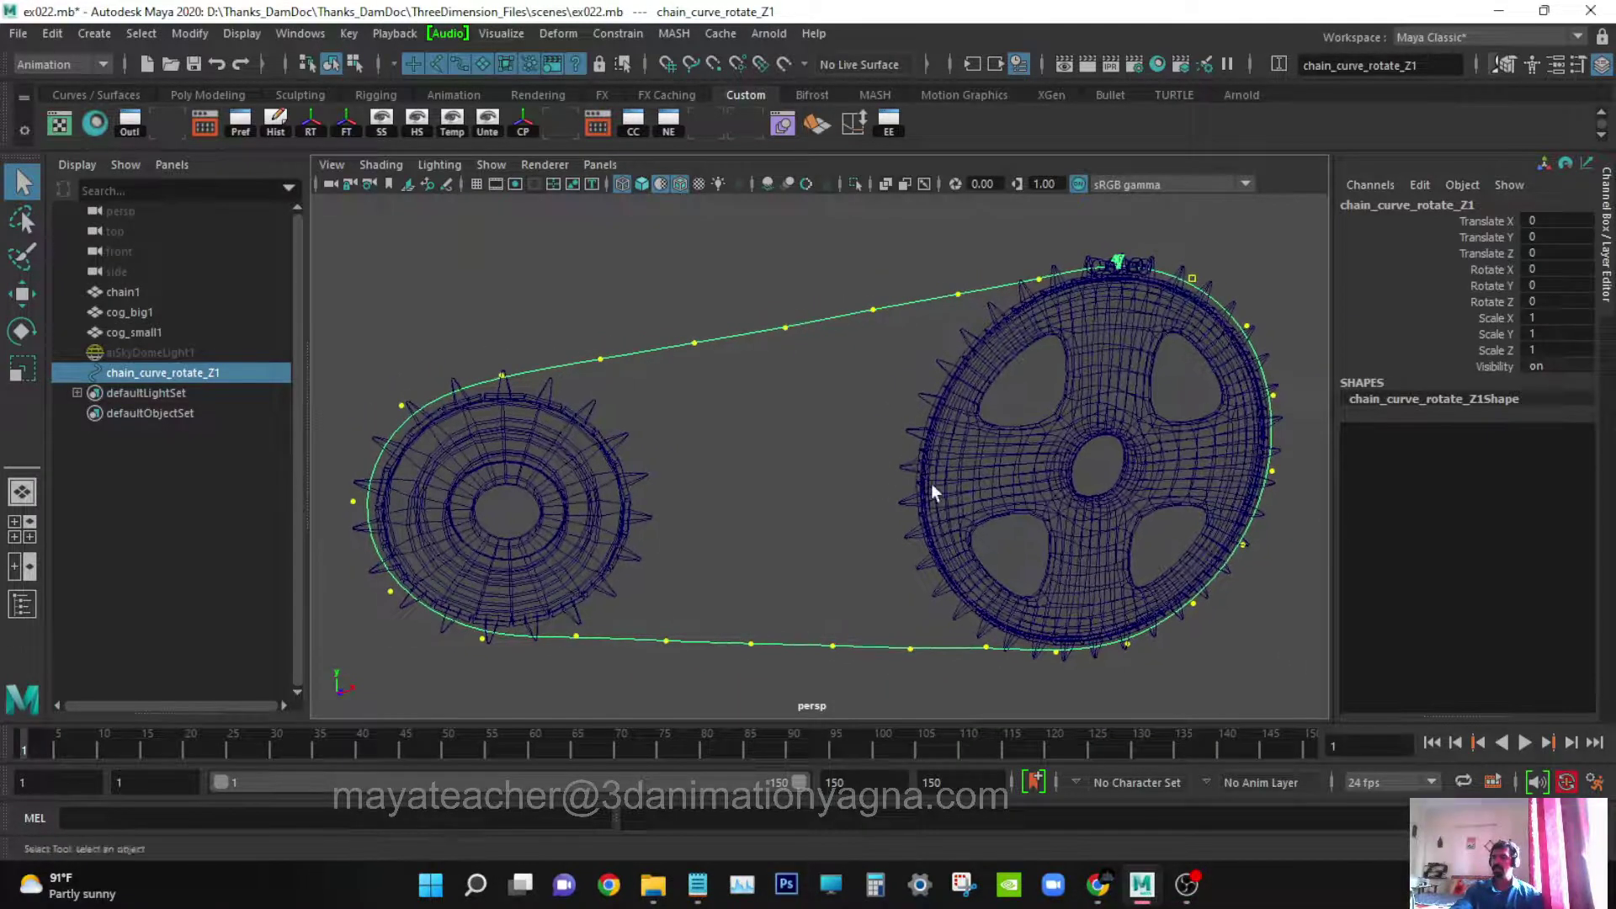
pyautogui.moveTo(932, 486)
pyautogui.keyDown('alt'); pyautogui.mouseDown(button='middle')
pyautogui.moveTo(909, 475)
pyautogui.moveTo(951, 467)
pyautogui.moveTo(927, 461)
pyautogui.mouseUp(button='middle'); pyautogui.keyUp('alt')
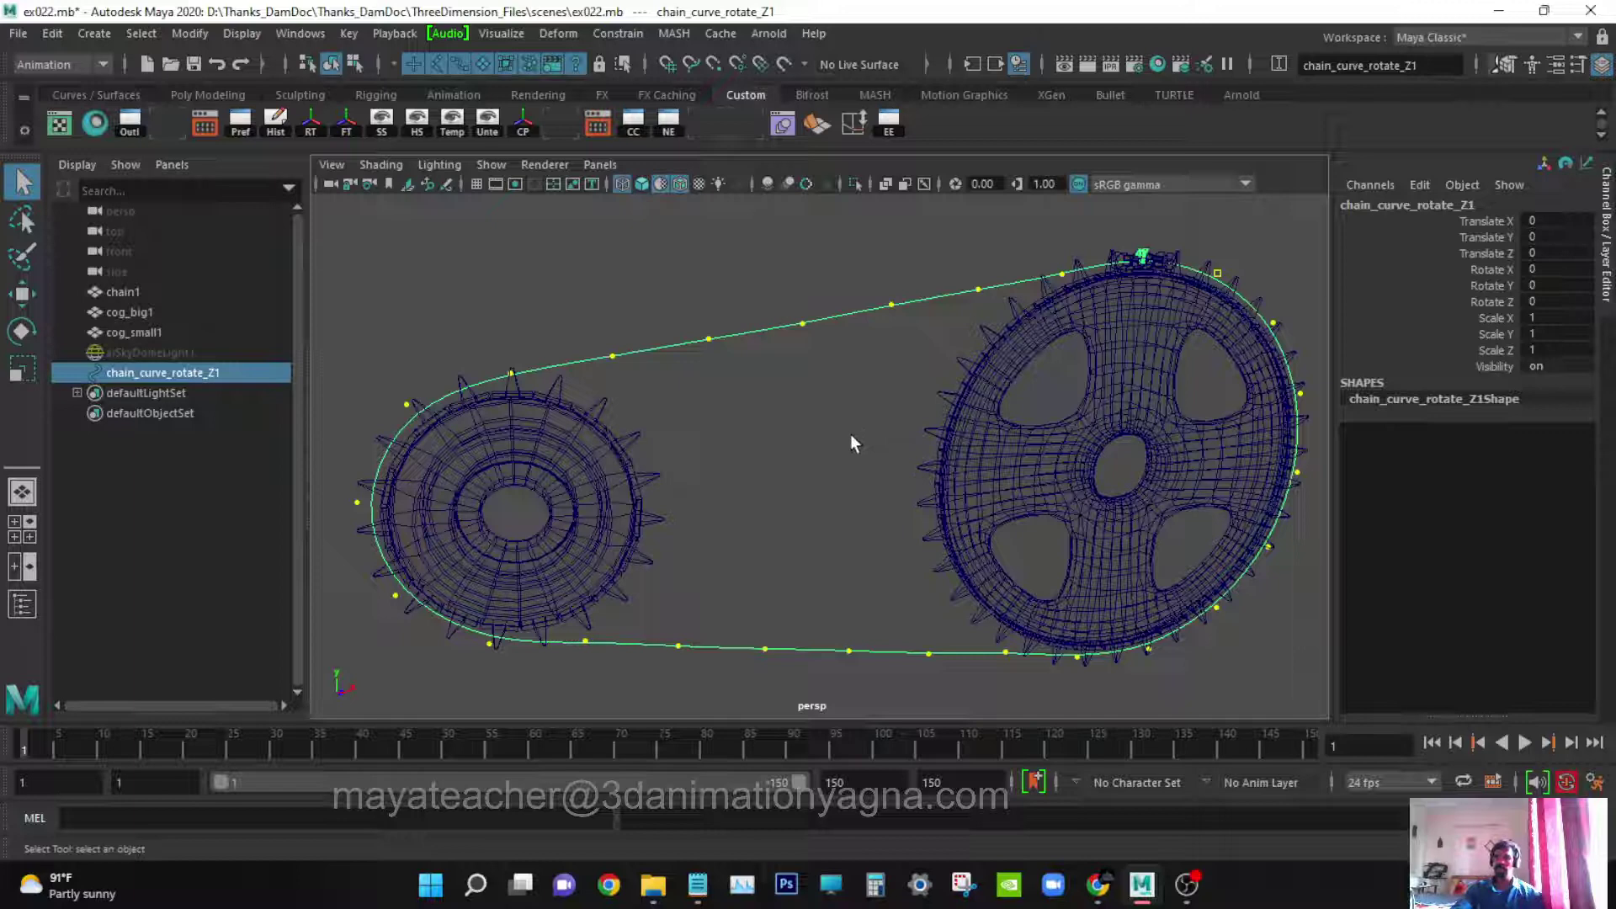
pyautogui.keyDown('alt'); pyautogui.moveTo(850, 432); pyautogui.dragTo(855, 440, button='middle'); pyautogui.keyUp('alt')
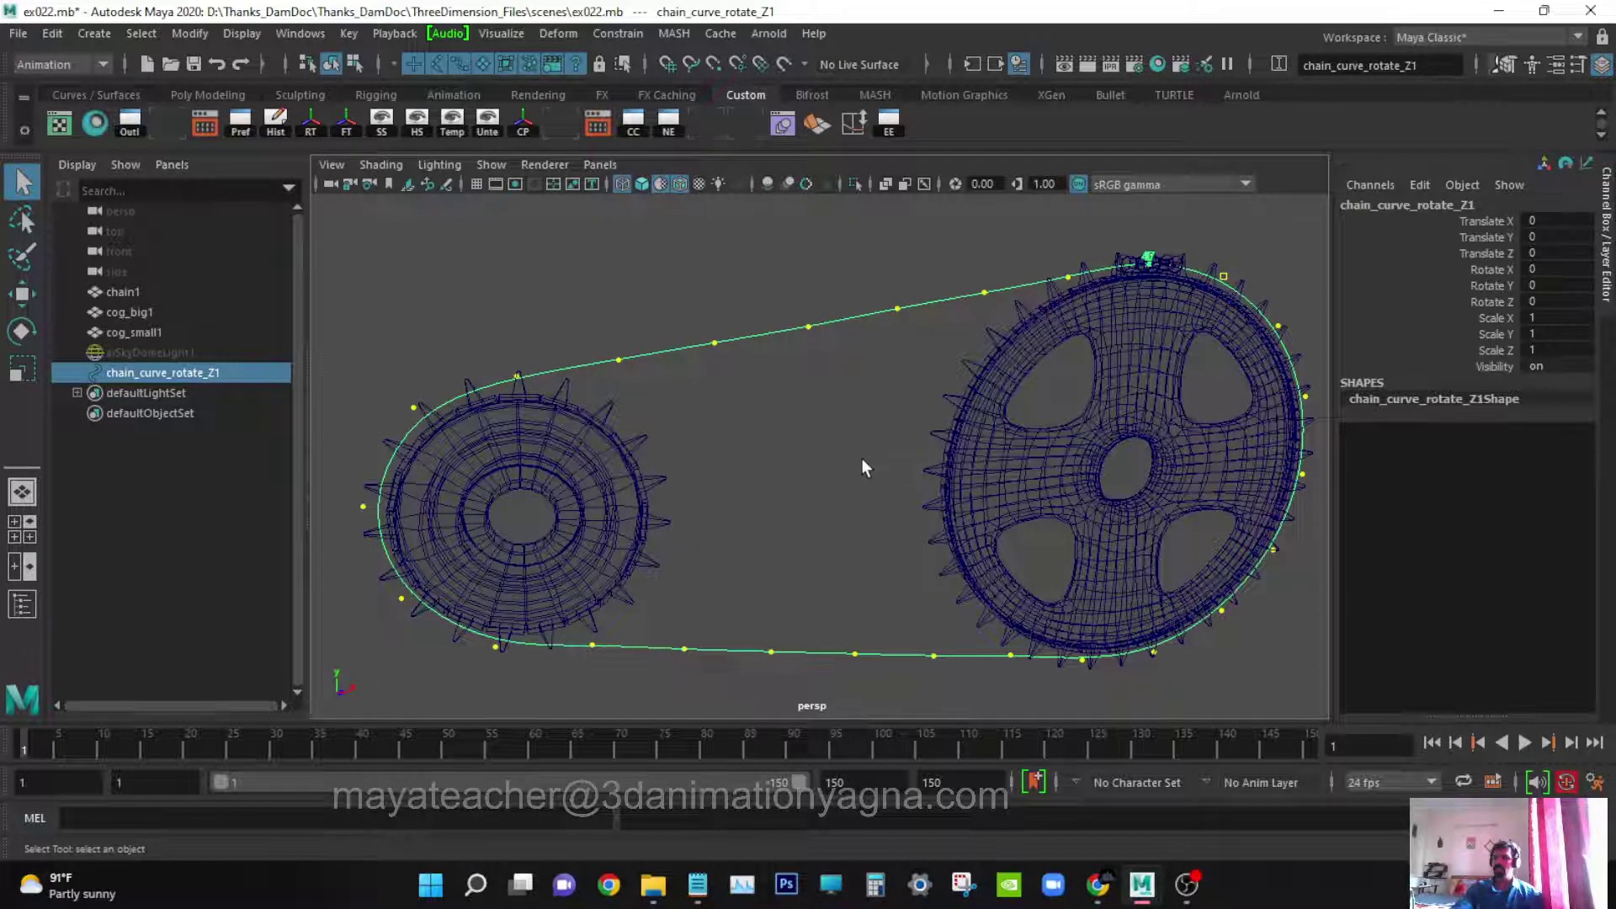
pyautogui.keyDown('alt'); pyautogui.moveTo(861, 458); pyautogui.dragTo(883, 505); pyautogui.keyUp('alt')
pyautogui.keyDown('alt'); pyautogui.moveTo(884, 505); pyautogui.dragTo(990, 521, button='middle'); pyautogui.keyUp('alt')
pyautogui.moveTo(990, 521)
pyautogui.keyDown('alt'); pyautogui.mouseDown()
pyautogui.moveTo(894, 559)
pyautogui.moveTo(974, 552)
pyautogui.moveTo(941, 522)
pyautogui.moveTo(1021, 527)
pyautogui.moveTo(994, 524)
pyautogui.moveTo(981, 548)
pyautogui.mouseUp(); pyautogui.keyUp('alt')
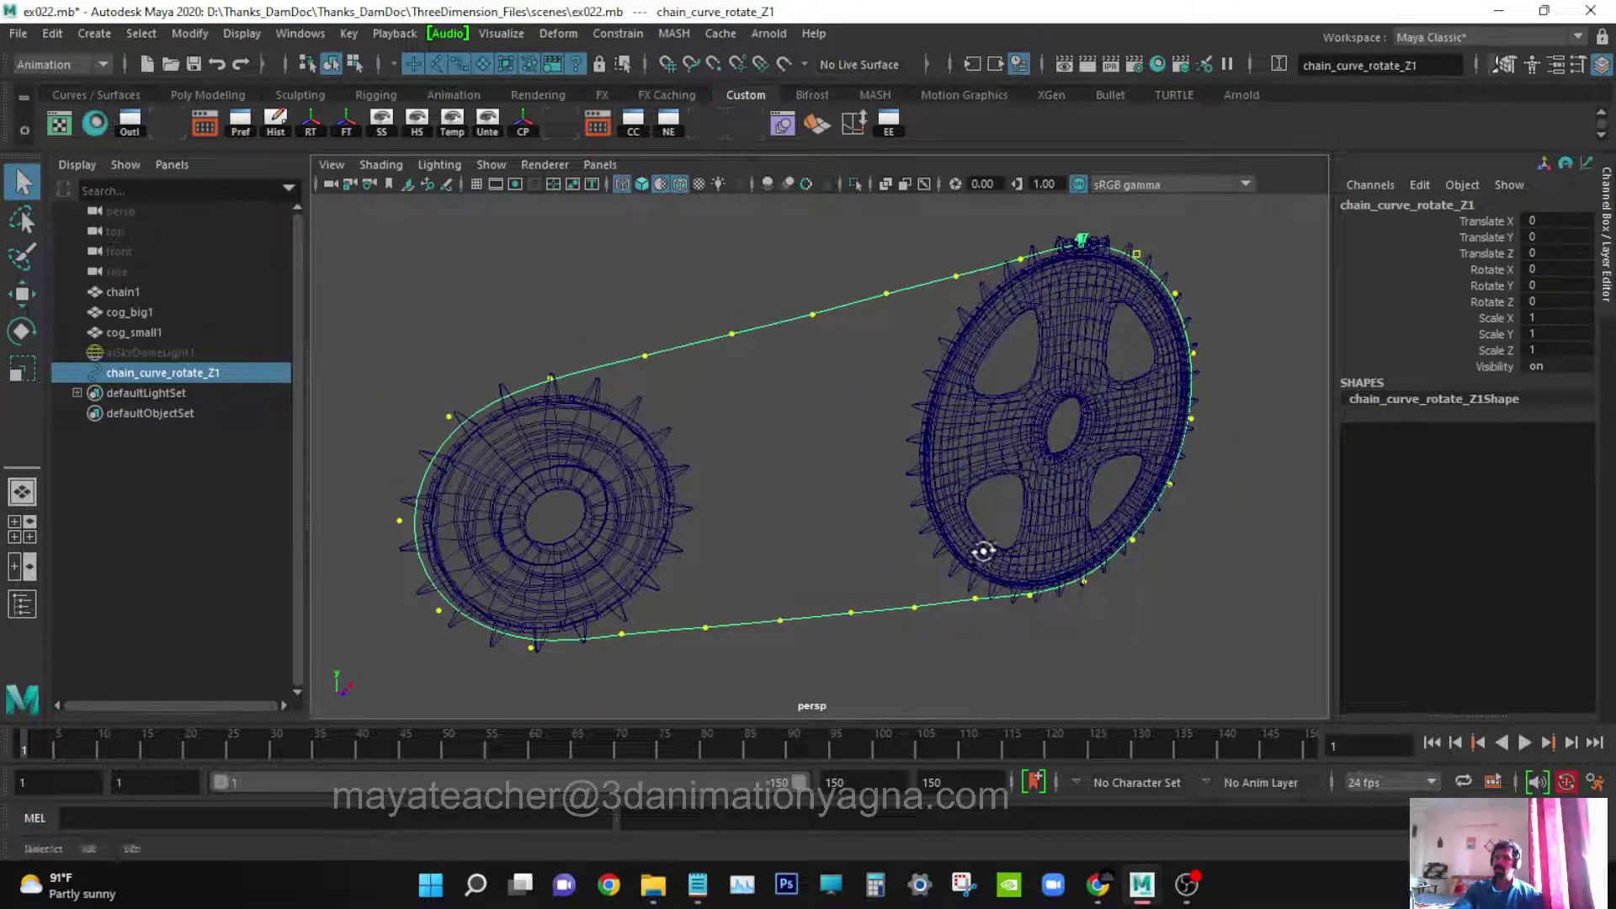
pyautogui.keyDown('alt'); pyautogui.moveTo(985, 542); pyautogui.dragTo(1026, 529, button='middle'); pyautogui.keyUp('alt')
pyautogui.keyDown('alt'); pyautogui.moveTo(1025, 529); pyautogui.dragTo(981, 534); pyautogui.keyUp('alt')
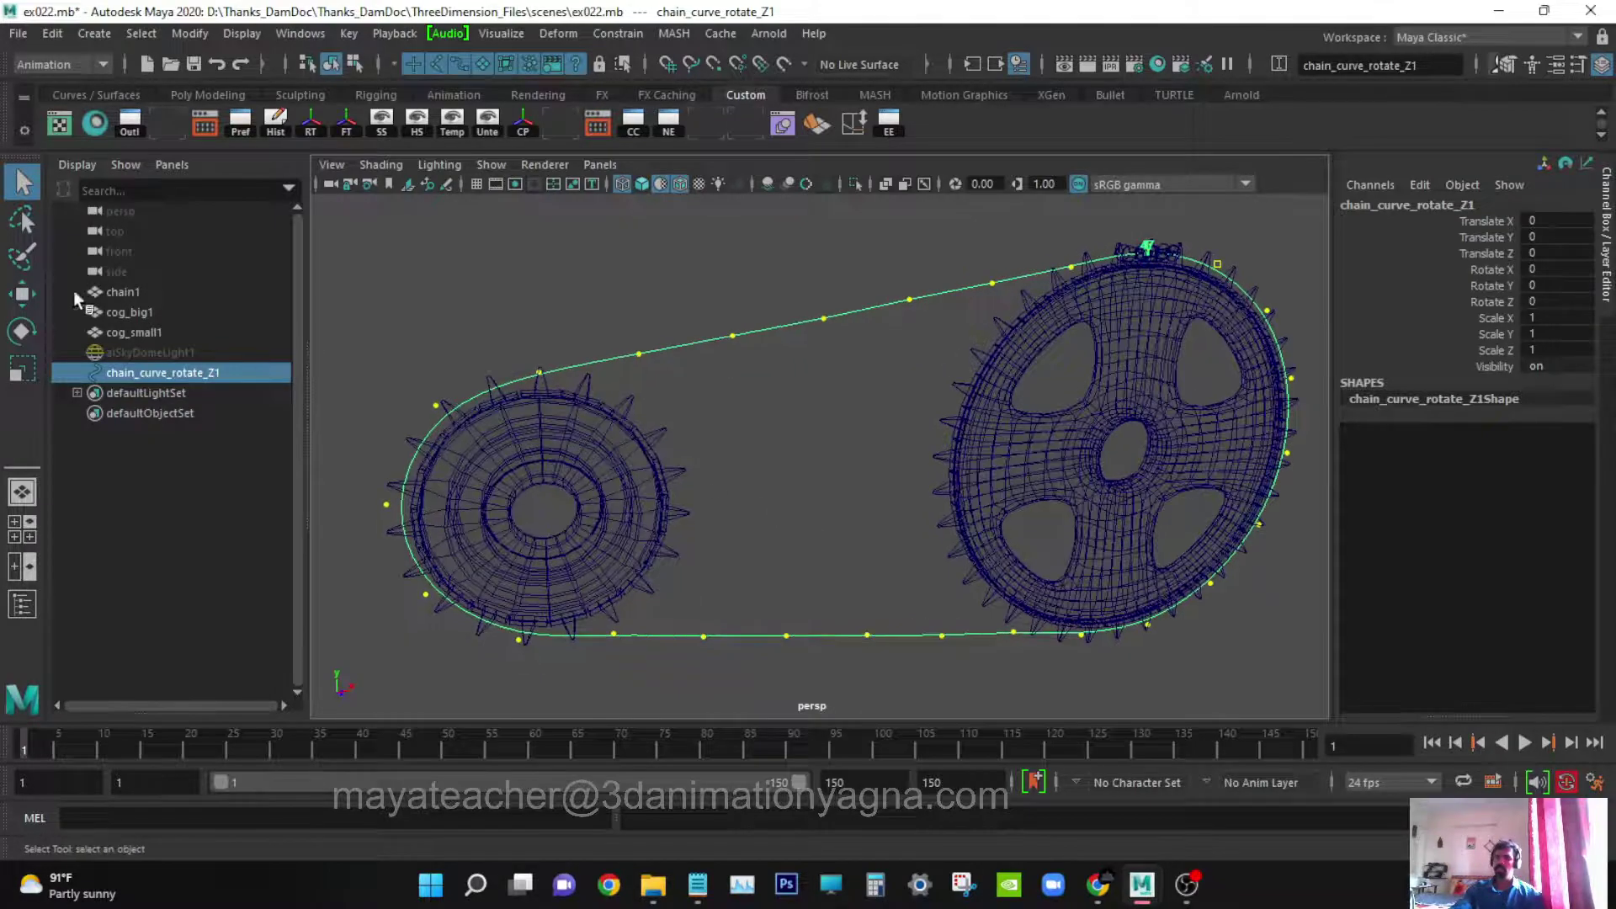
# - Select chain1 and zoom in on it atop the big cog, then select cog_big1
pyautogui.click(125, 292)
pyautogui.scroll(-5, 1041, 365)
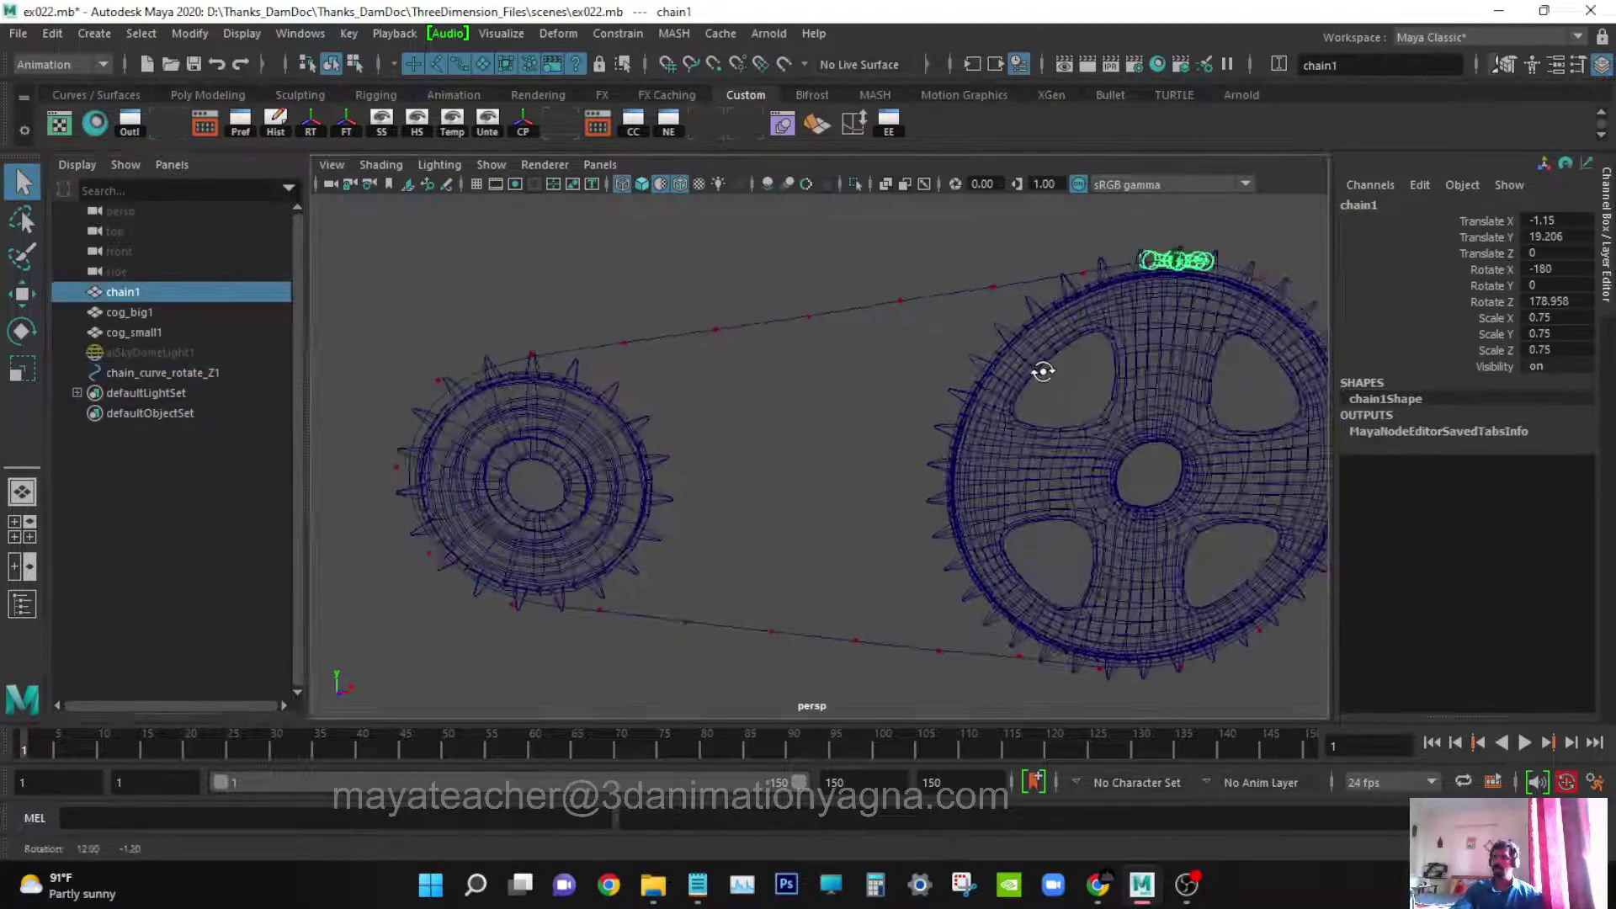
pyautogui.keyDown('alt'); pyautogui.moveTo(996, 370); pyautogui.dragTo(909, 408, button='middle'); pyautogui.keyUp('alt')
pyautogui.scroll(5, 1028, 416)
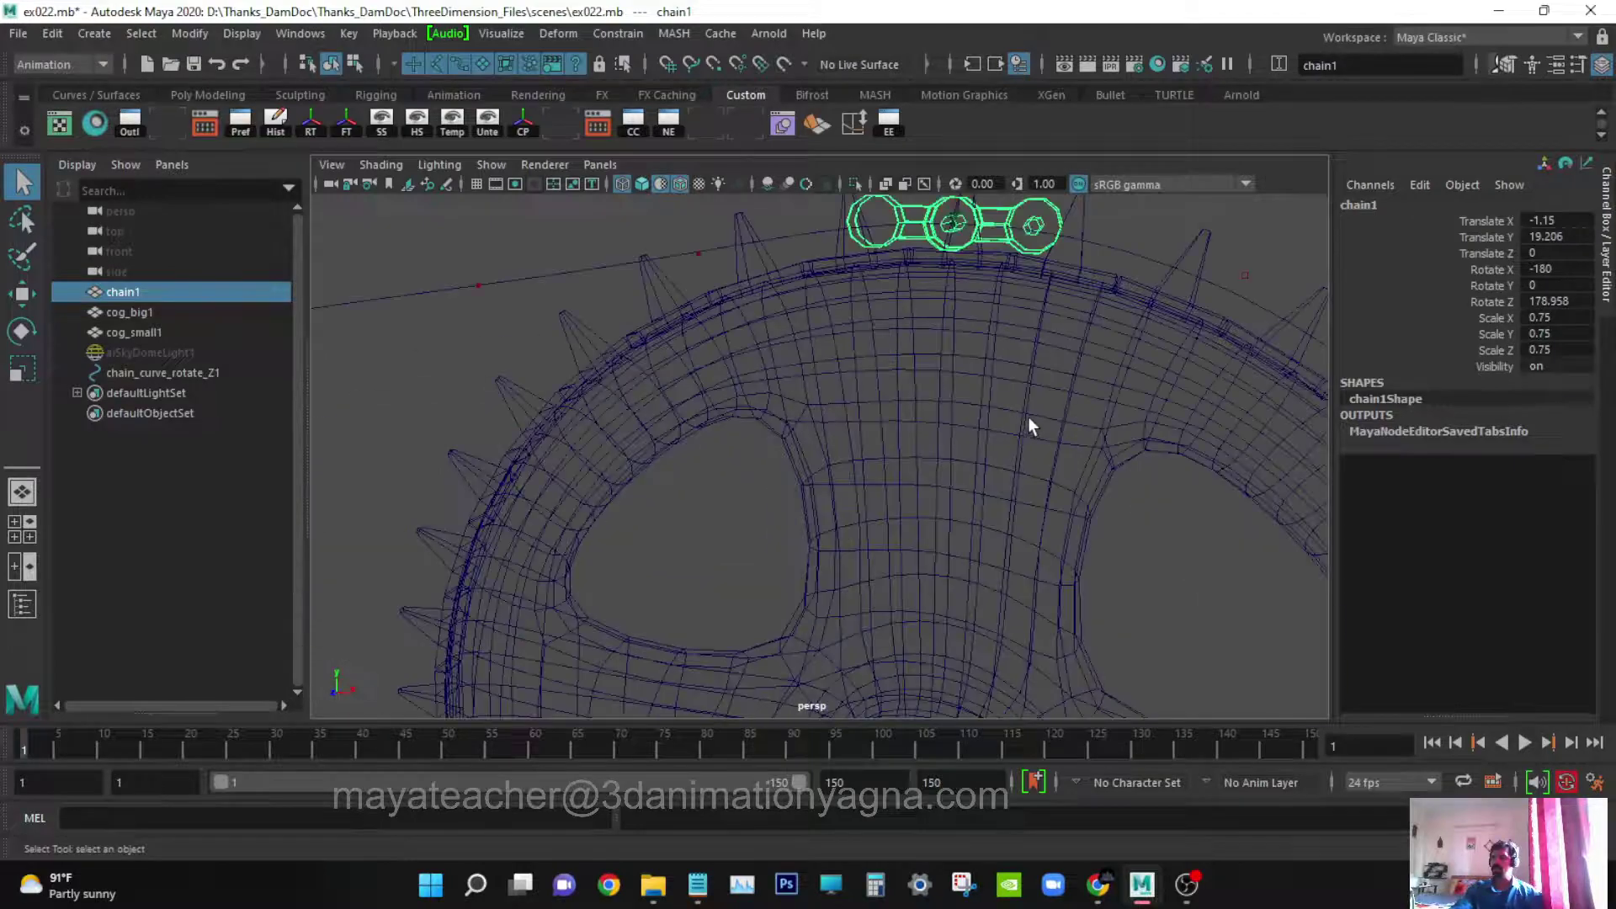
pyautogui.keyDown('alt'); pyautogui.moveTo(1027, 417); pyautogui.dragTo(991, 467, button='middle'); pyautogui.keyUp('alt')
pyautogui.click(165, 309)
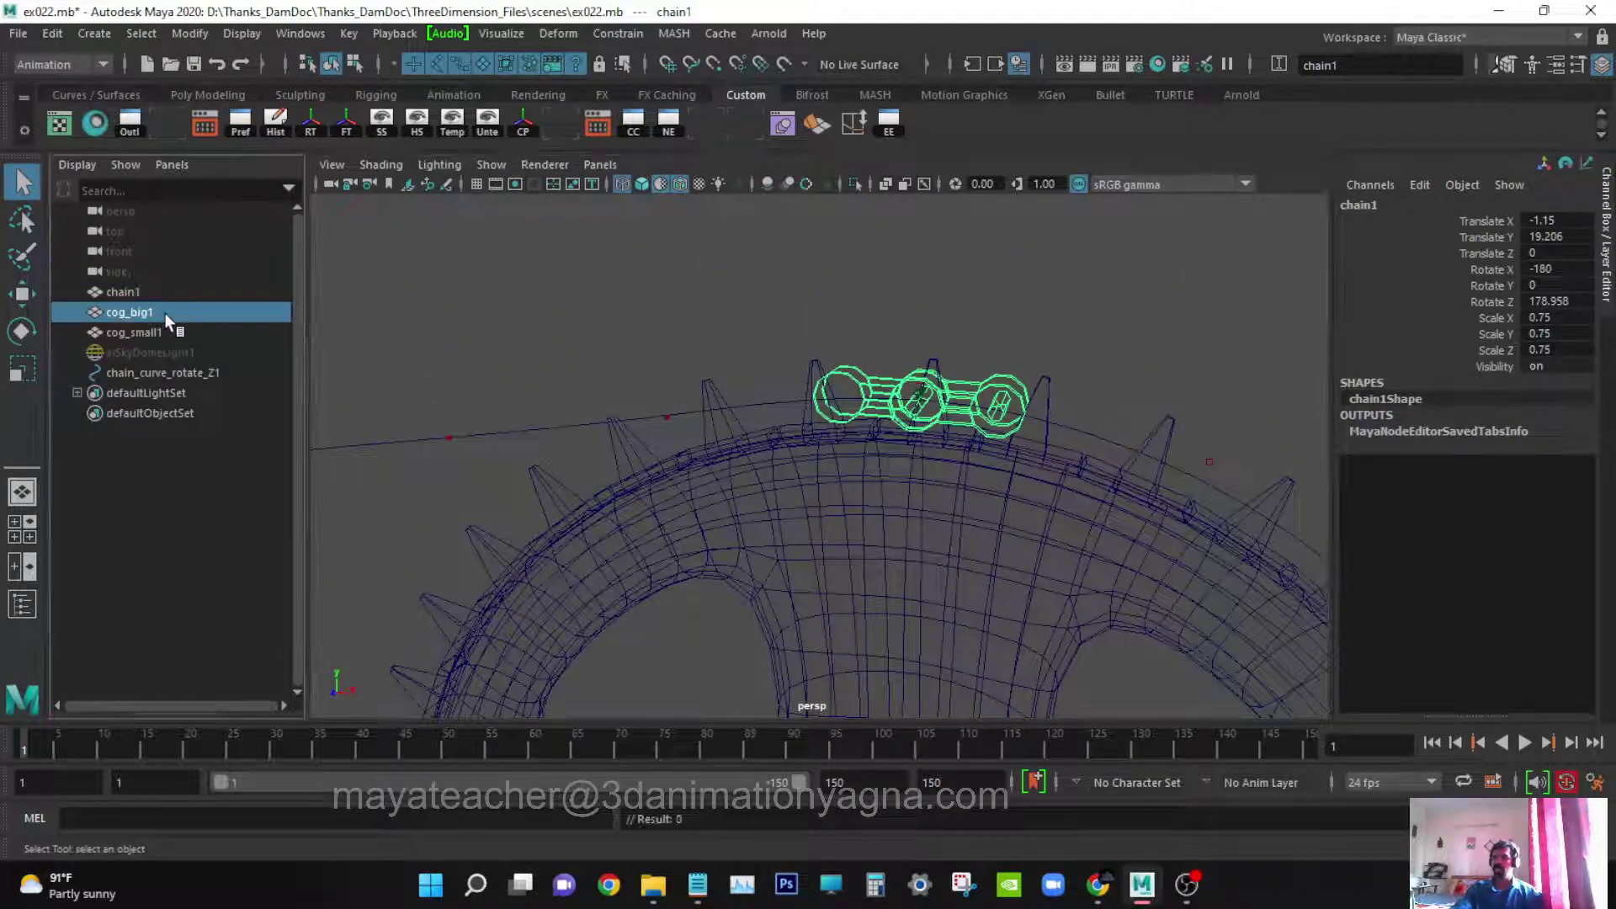
pyautogui.scroll(-6, 674, 443)
pyautogui.keyDown('alt'); pyautogui.moveTo(580, 505); pyautogui.dragTo(674, 442, button='middle'); pyautogui.keyUp('alt')
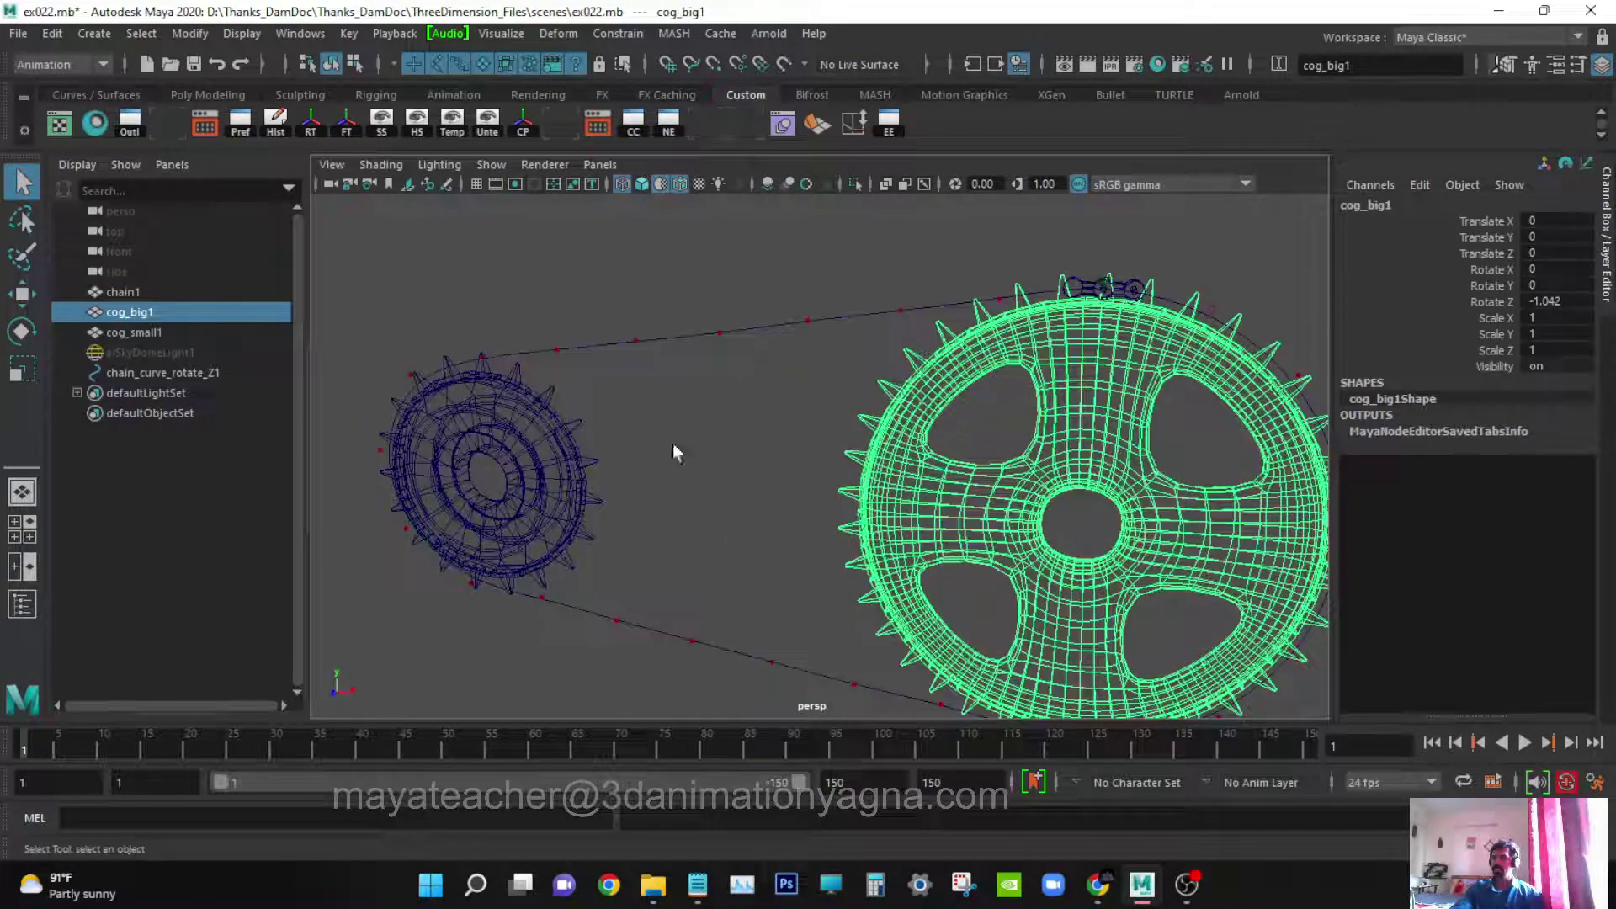
# - Select cog_small1, then frame and orbit around chain_curve_rotate_Z1
pyautogui.click(498, 448)
pyautogui.click(682, 320)
pyautogui.press('f')
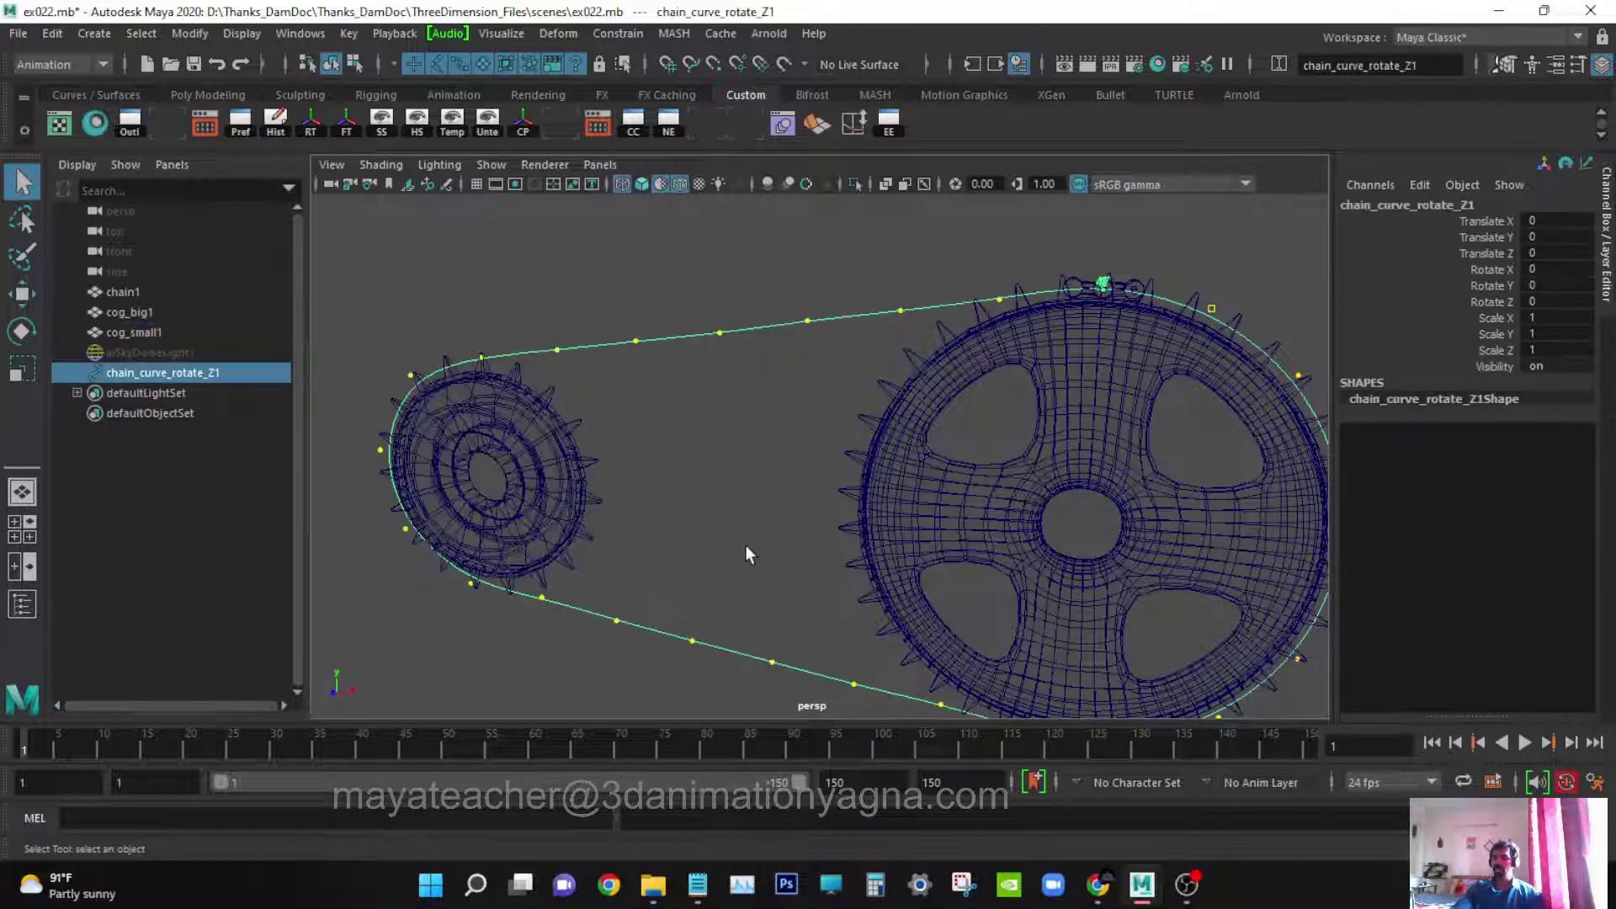
pyautogui.keyDown('alt'); pyautogui.moveTo(746, 559); pyautogui.dragTo(856, 440); pyautogui.keyUp('alt')
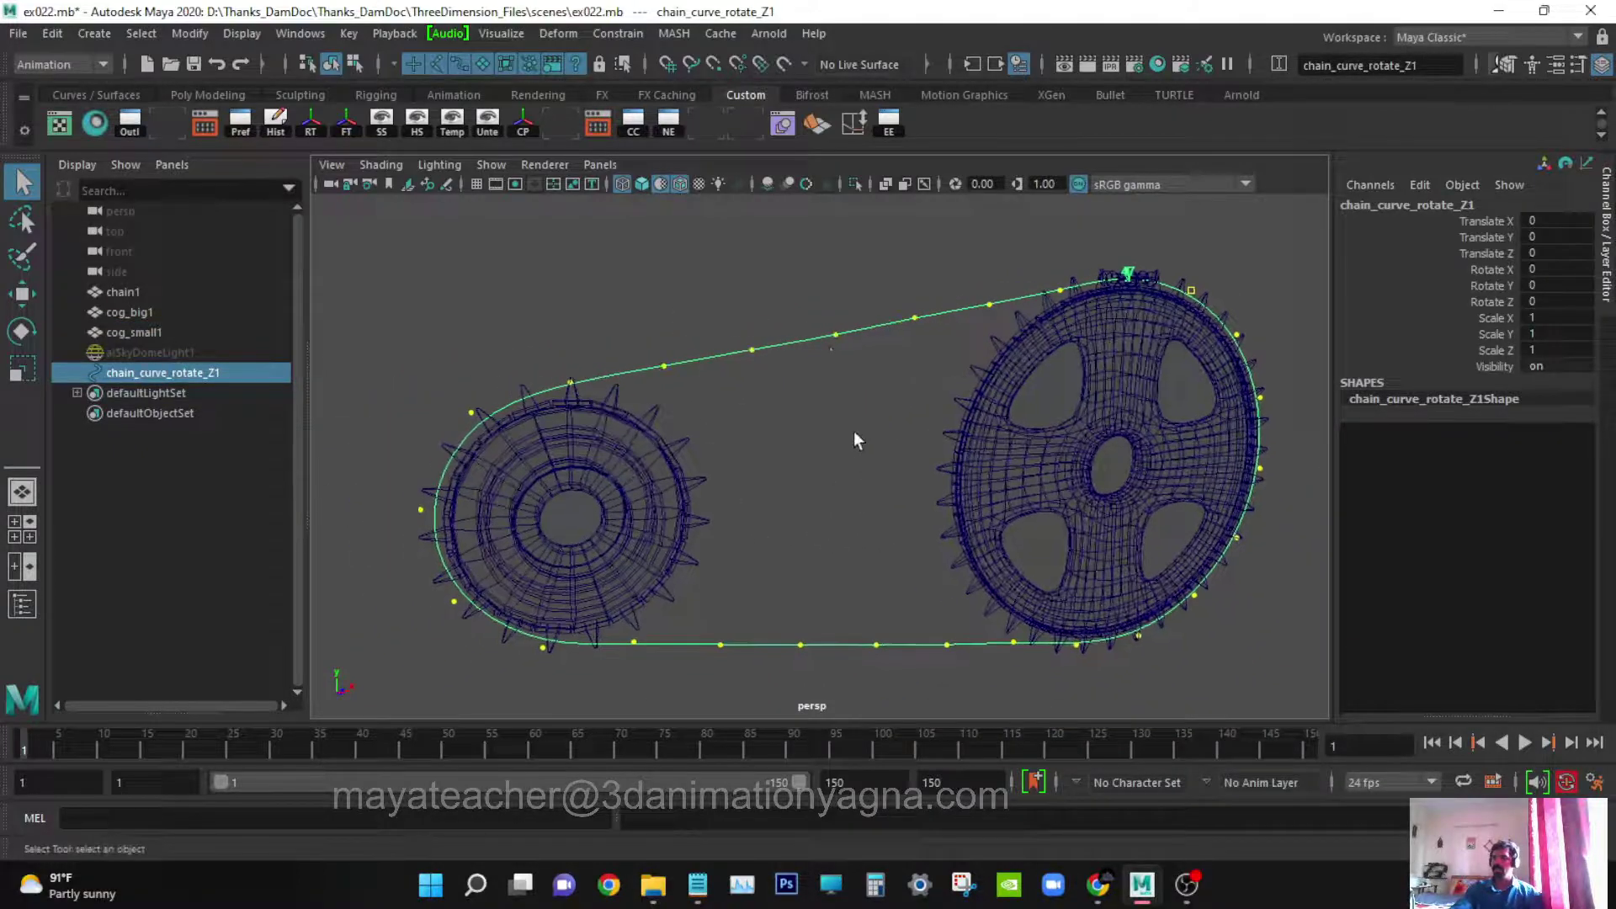
pyautogui.keyDown('alt'); pyautogui.moveTo(803, 345); pyautogui.dragTo(775, 396); pyautogui.keyUp('alt')
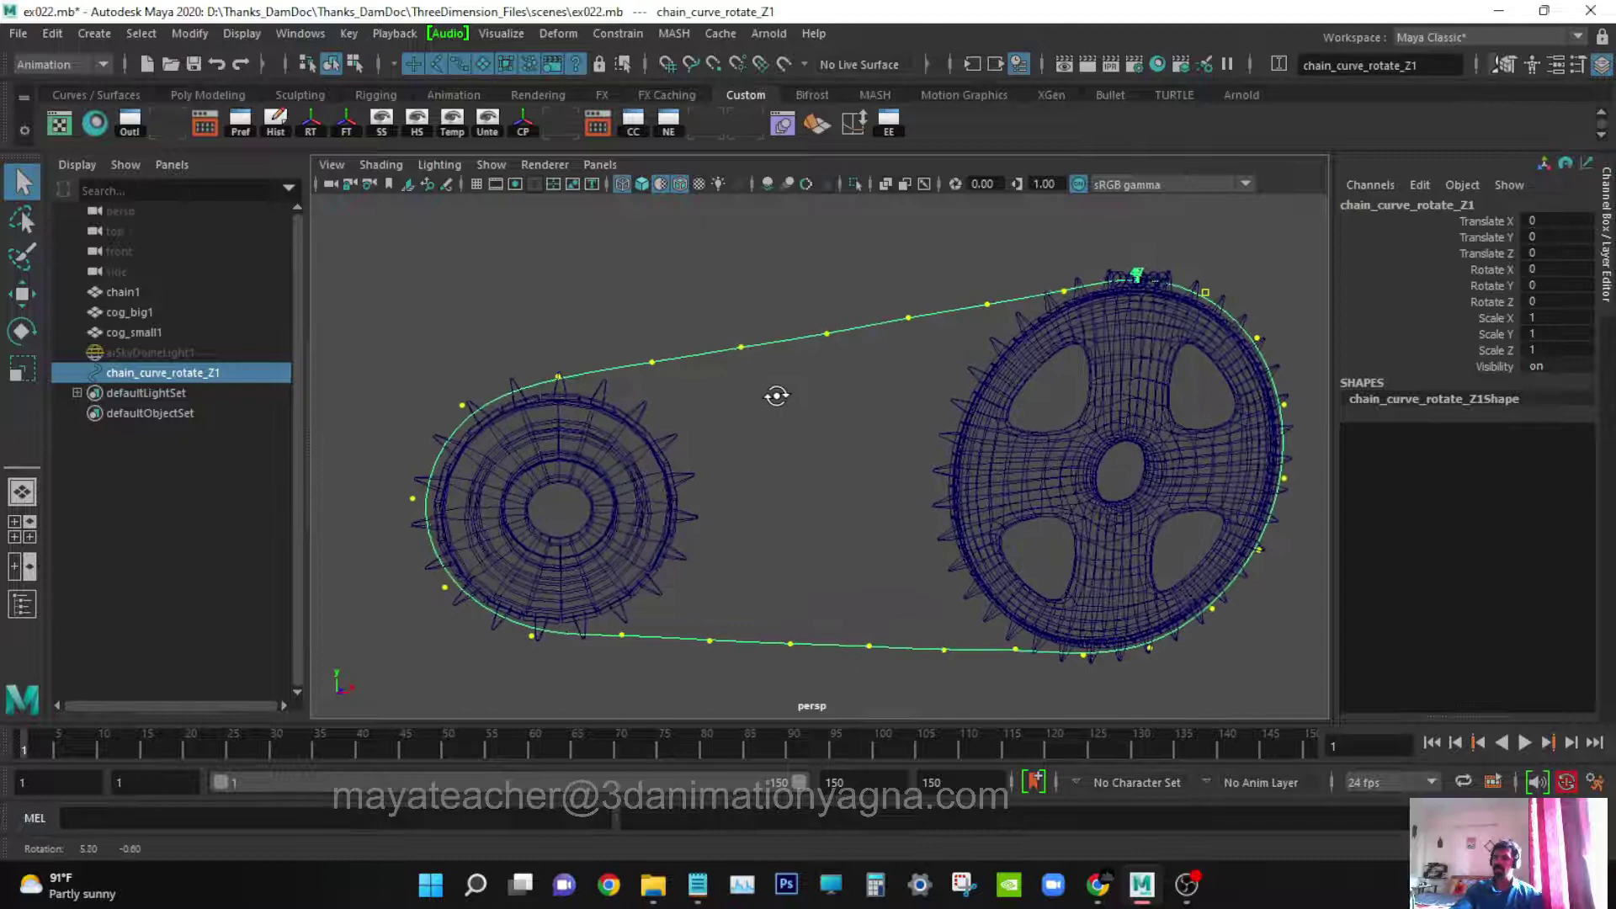
pyautogui.keyDown('alt'); pyautogui.moveTo(907, 317); pyautogui.dragTo(870, 421); pyautogui.keyUp('alt')
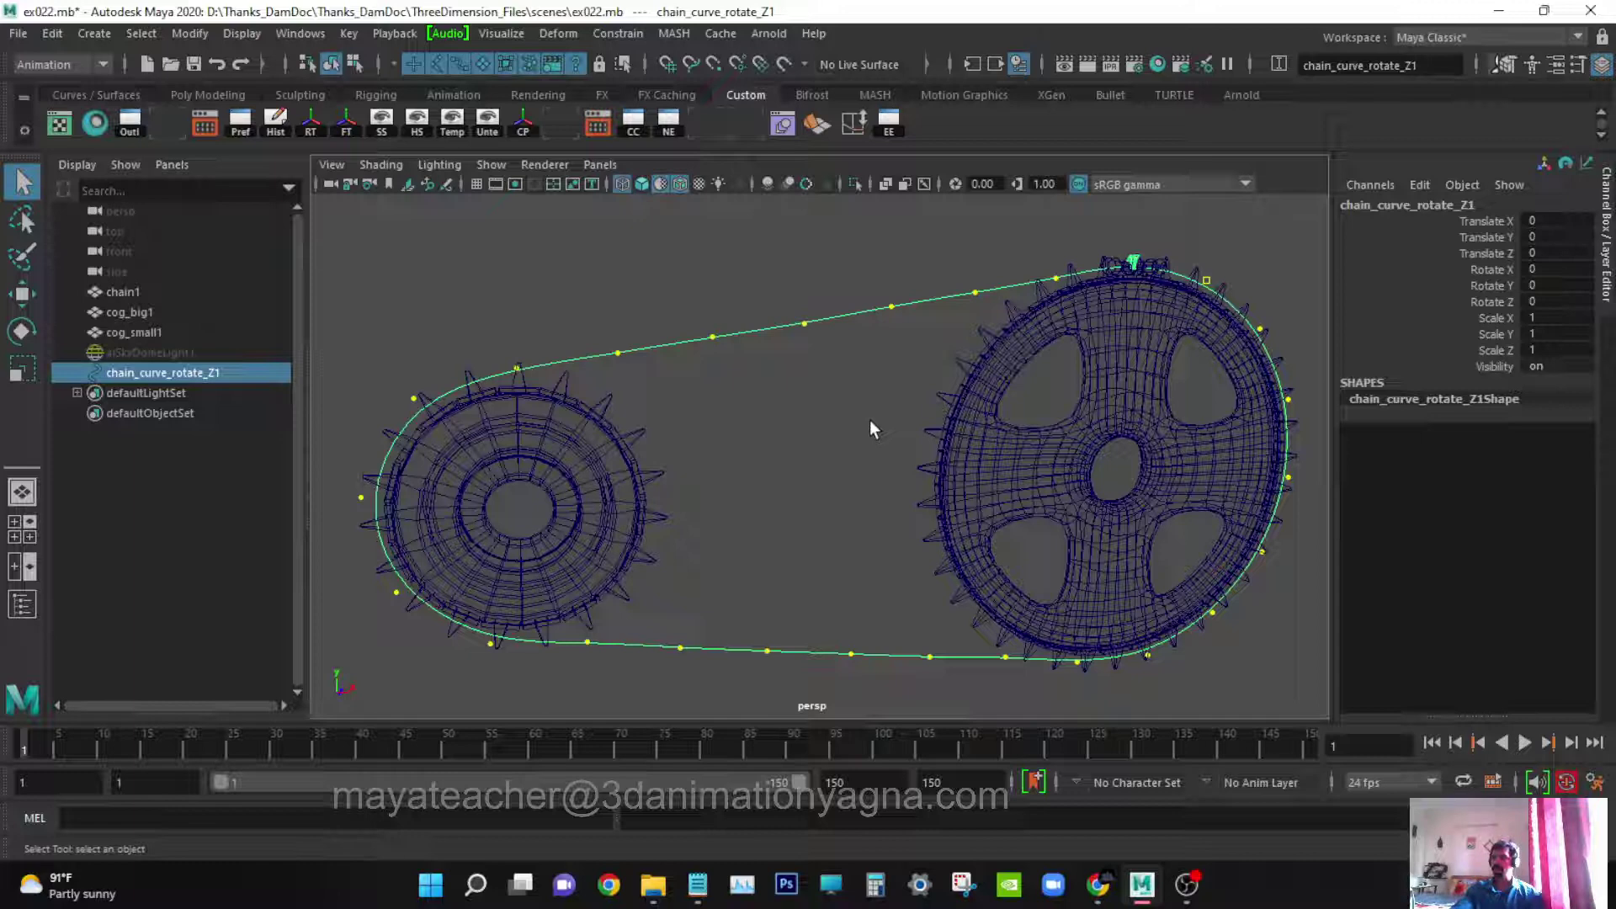
pyautogui.keyDown('alt'); pyautogui.moveTo(836, 431); pyautogui.dragTo(824, 421); pyautogui.keyUp('alt')
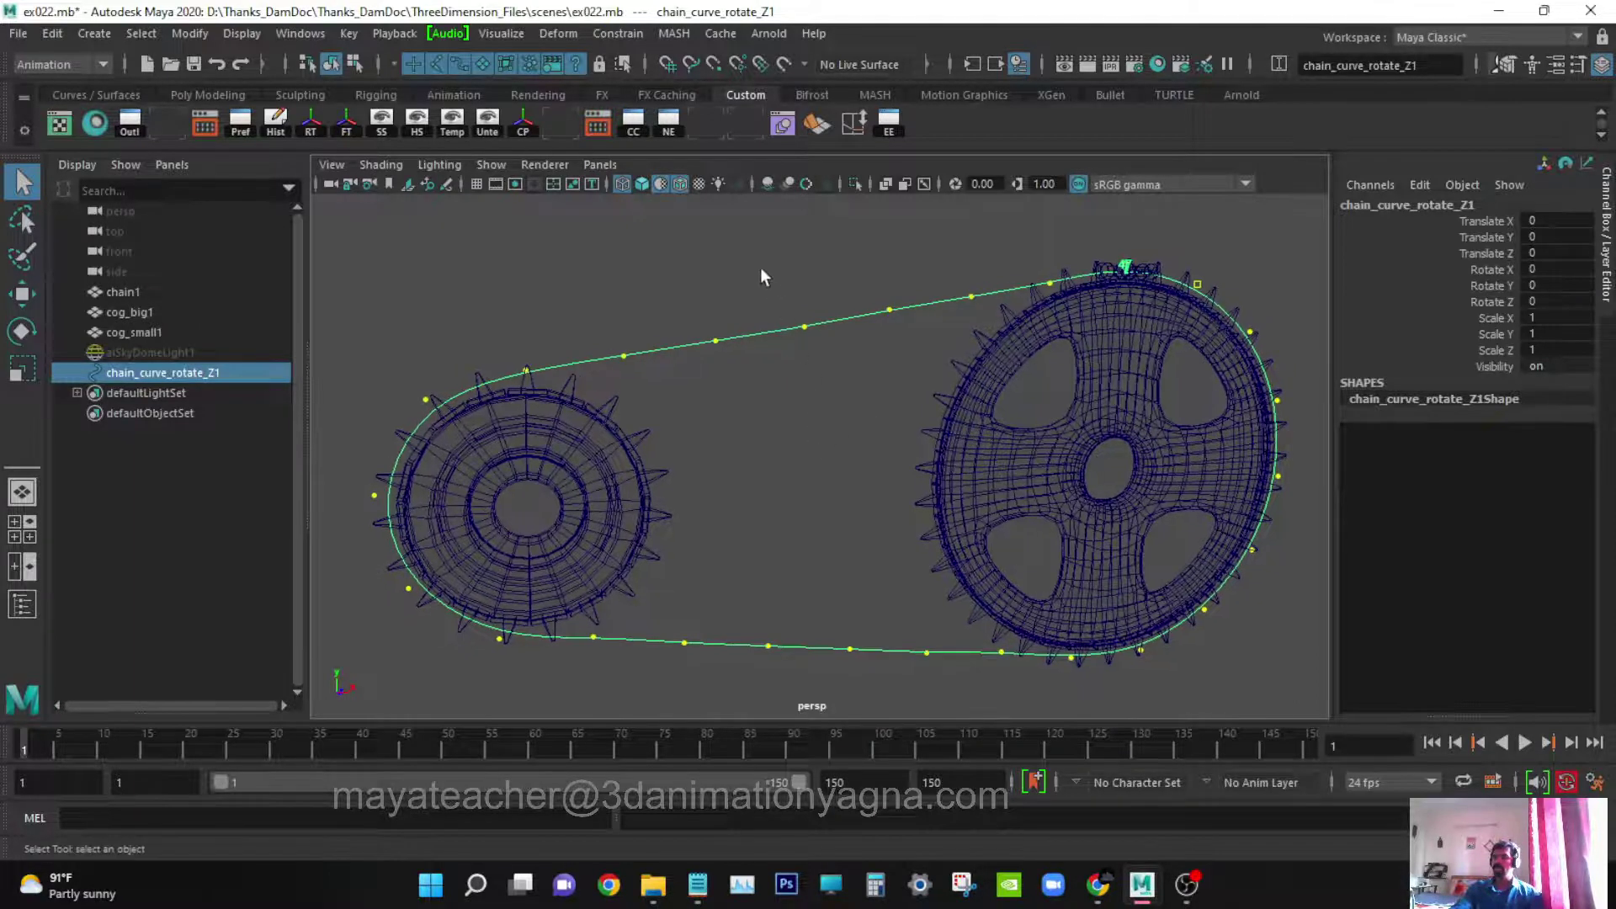
# - Switch to the Modeling menu set and check the curve's Rebuild spans without rebuilding
pyautogui.click(74, 65)
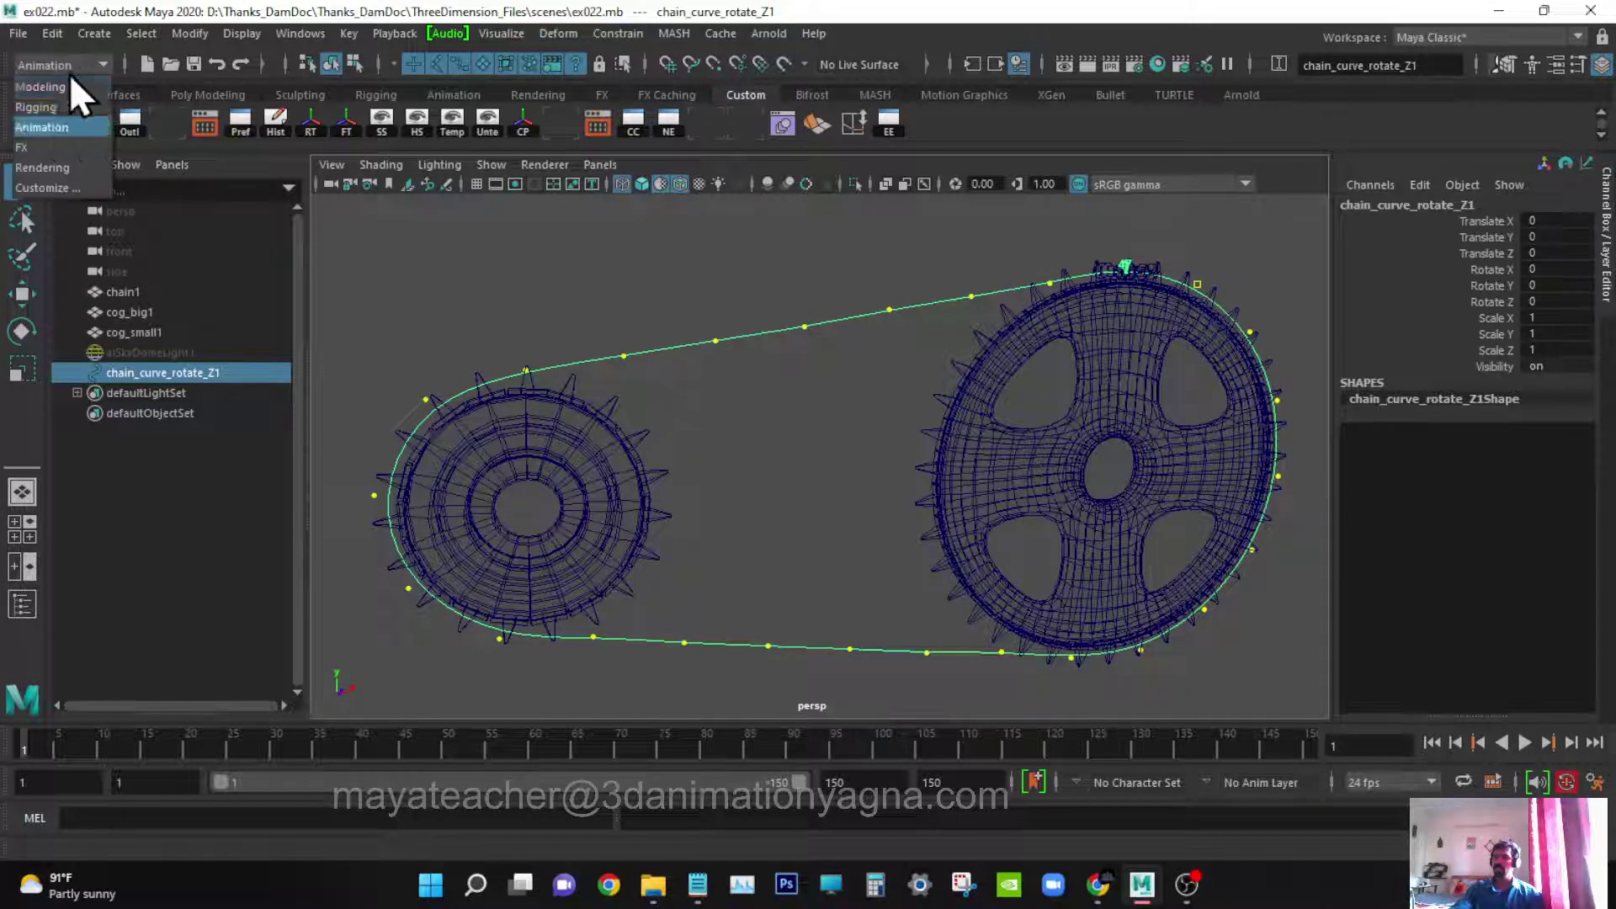
pyautogui.click(46, 86)
pyautogui.click(623, 33)
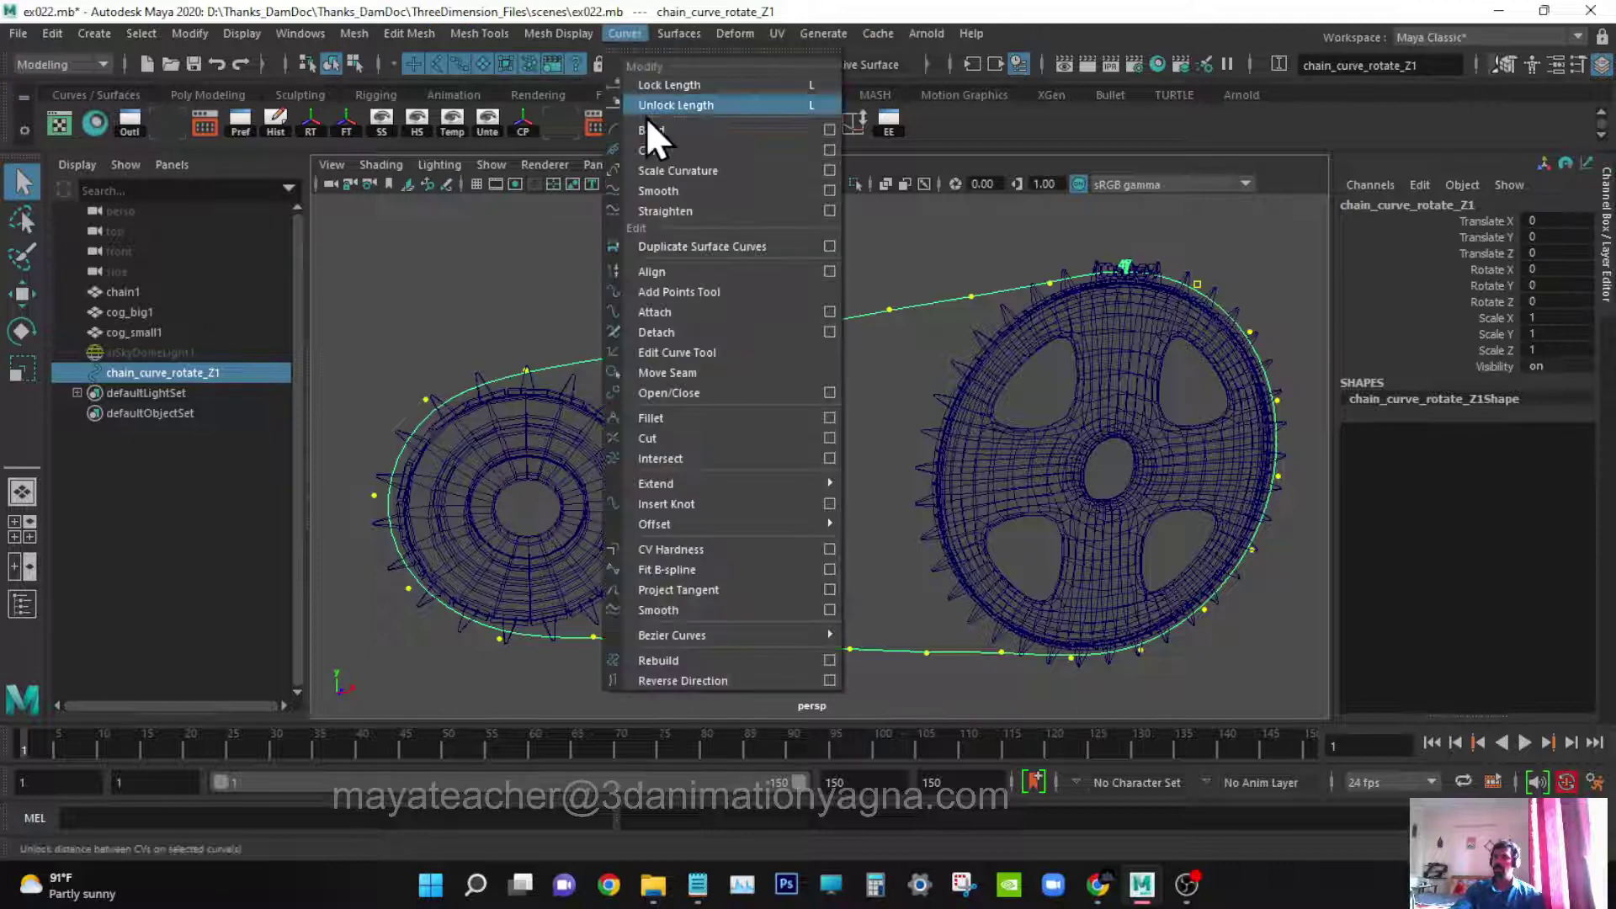
pyautogui.click(830, 660)
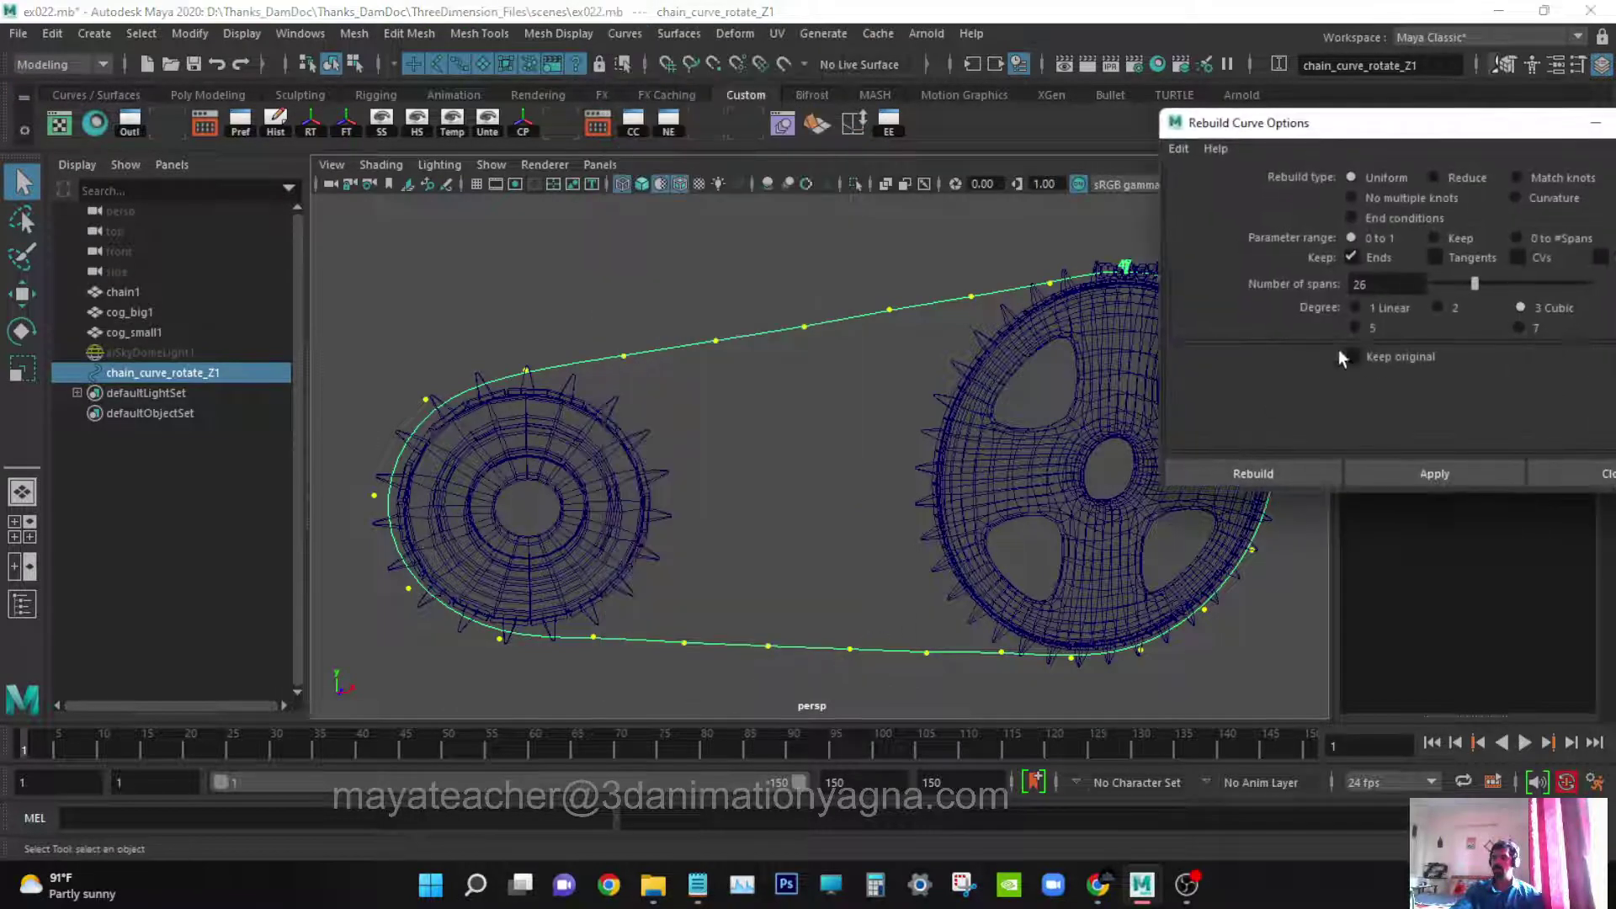
pyautogui.moveTo(1350, 131); pyautogui.dragTo(1001, 134)
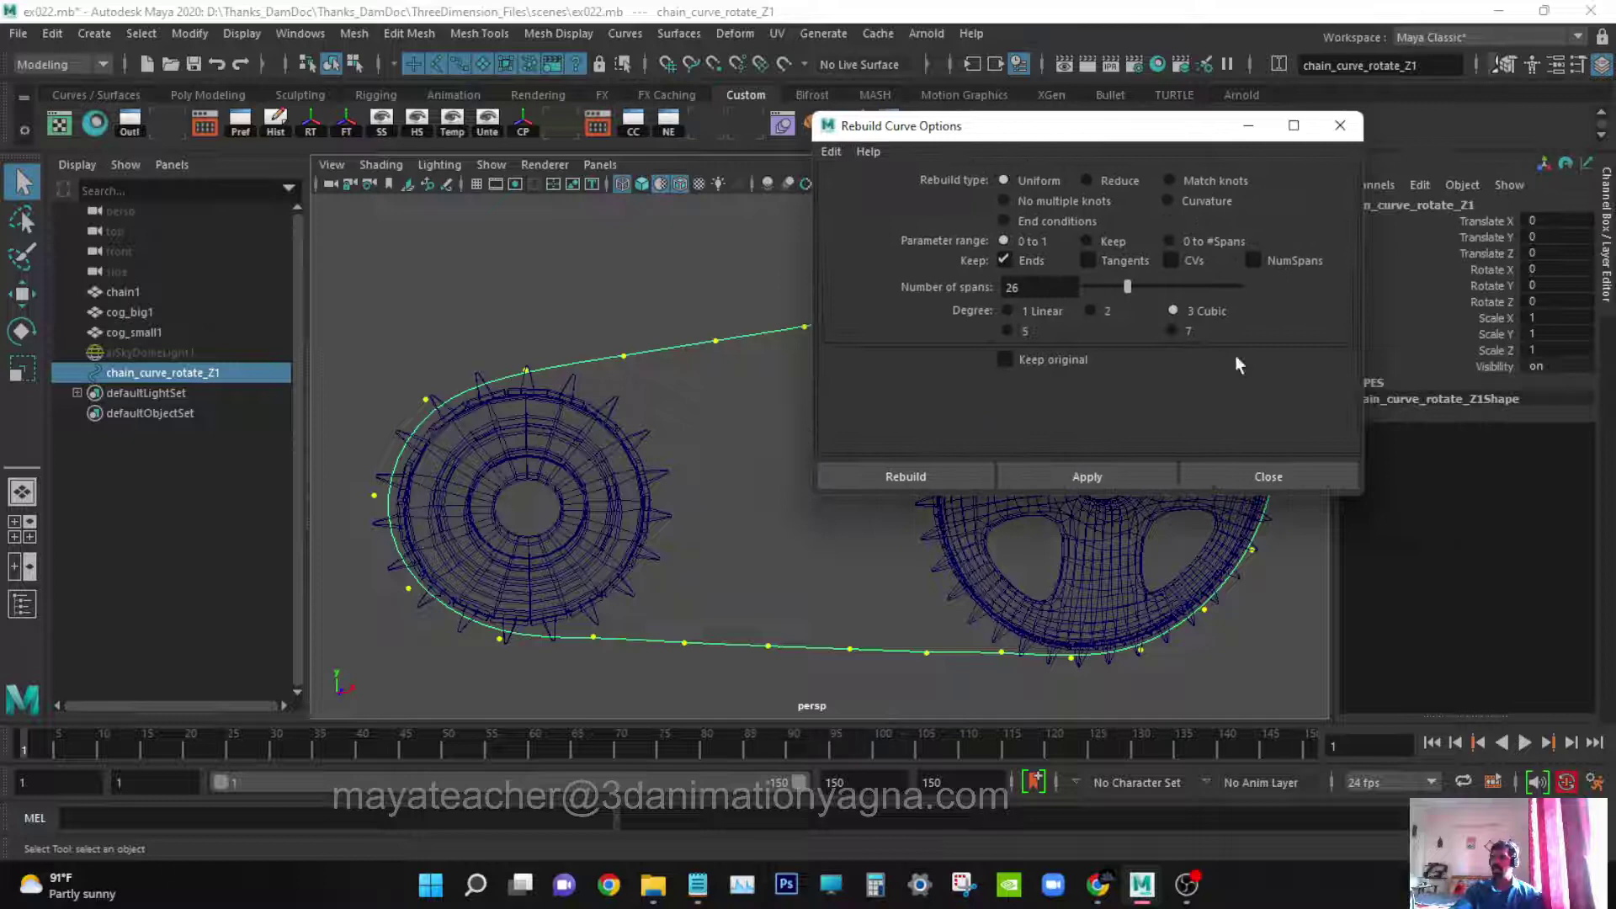
pyautogui.click(1225, 477)
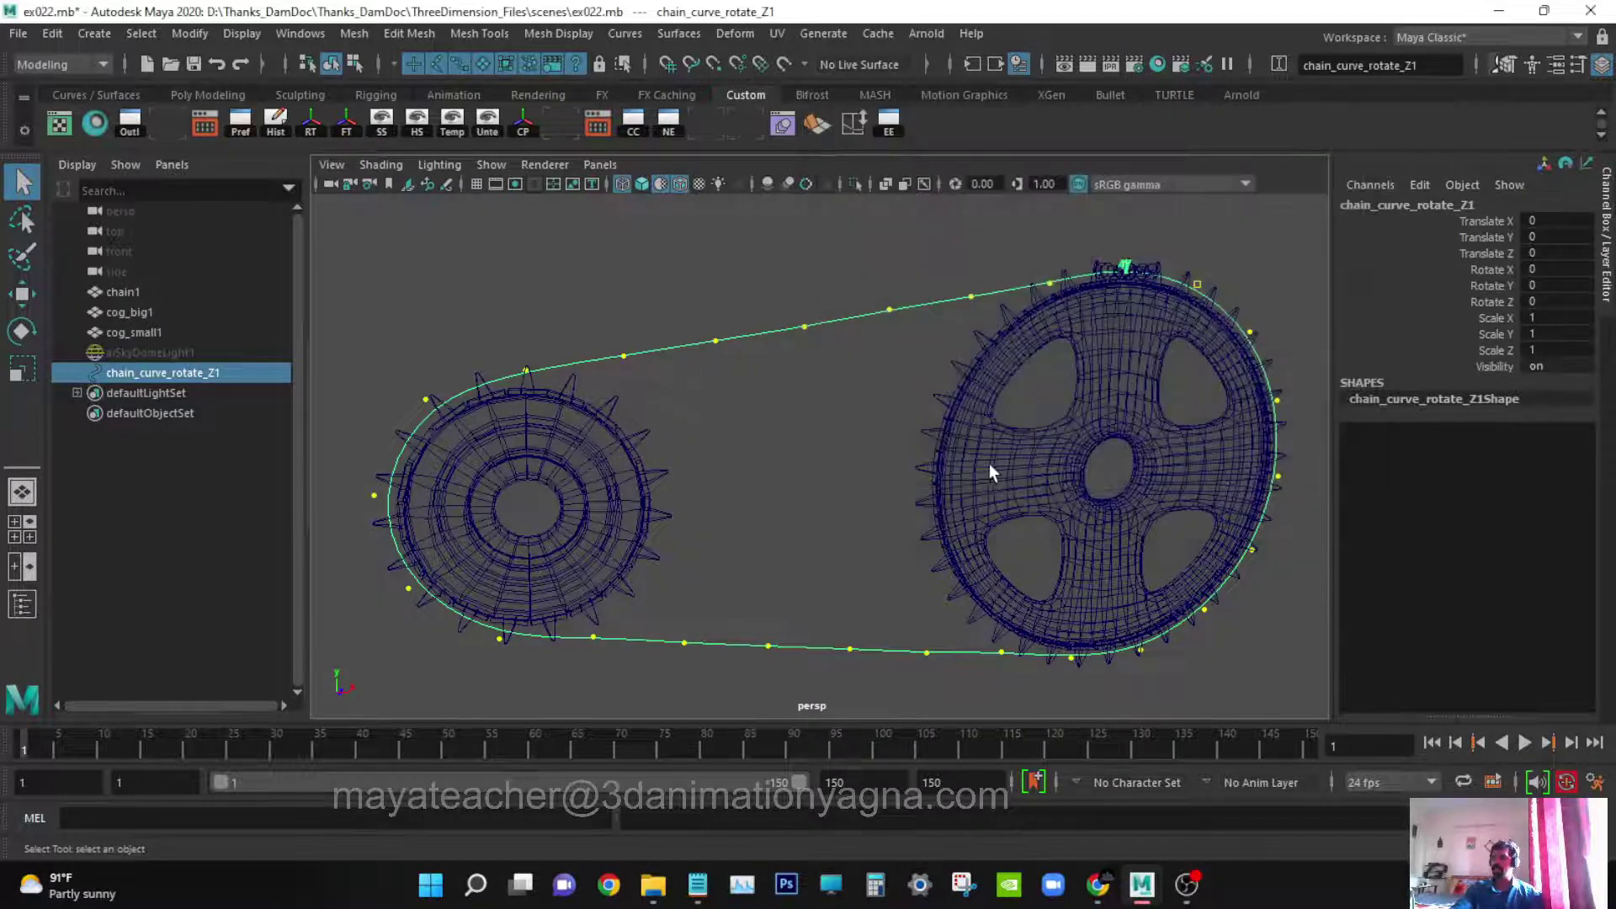
# - Inspect the chain curve's shape attributes in the Attribute Editor, then hide it
pyautogui.keyDown('alt'); pyautogui.moveTo(1025, 517); pyautogui.dragTo(785, 396); pyautogui.keyUp('alt')
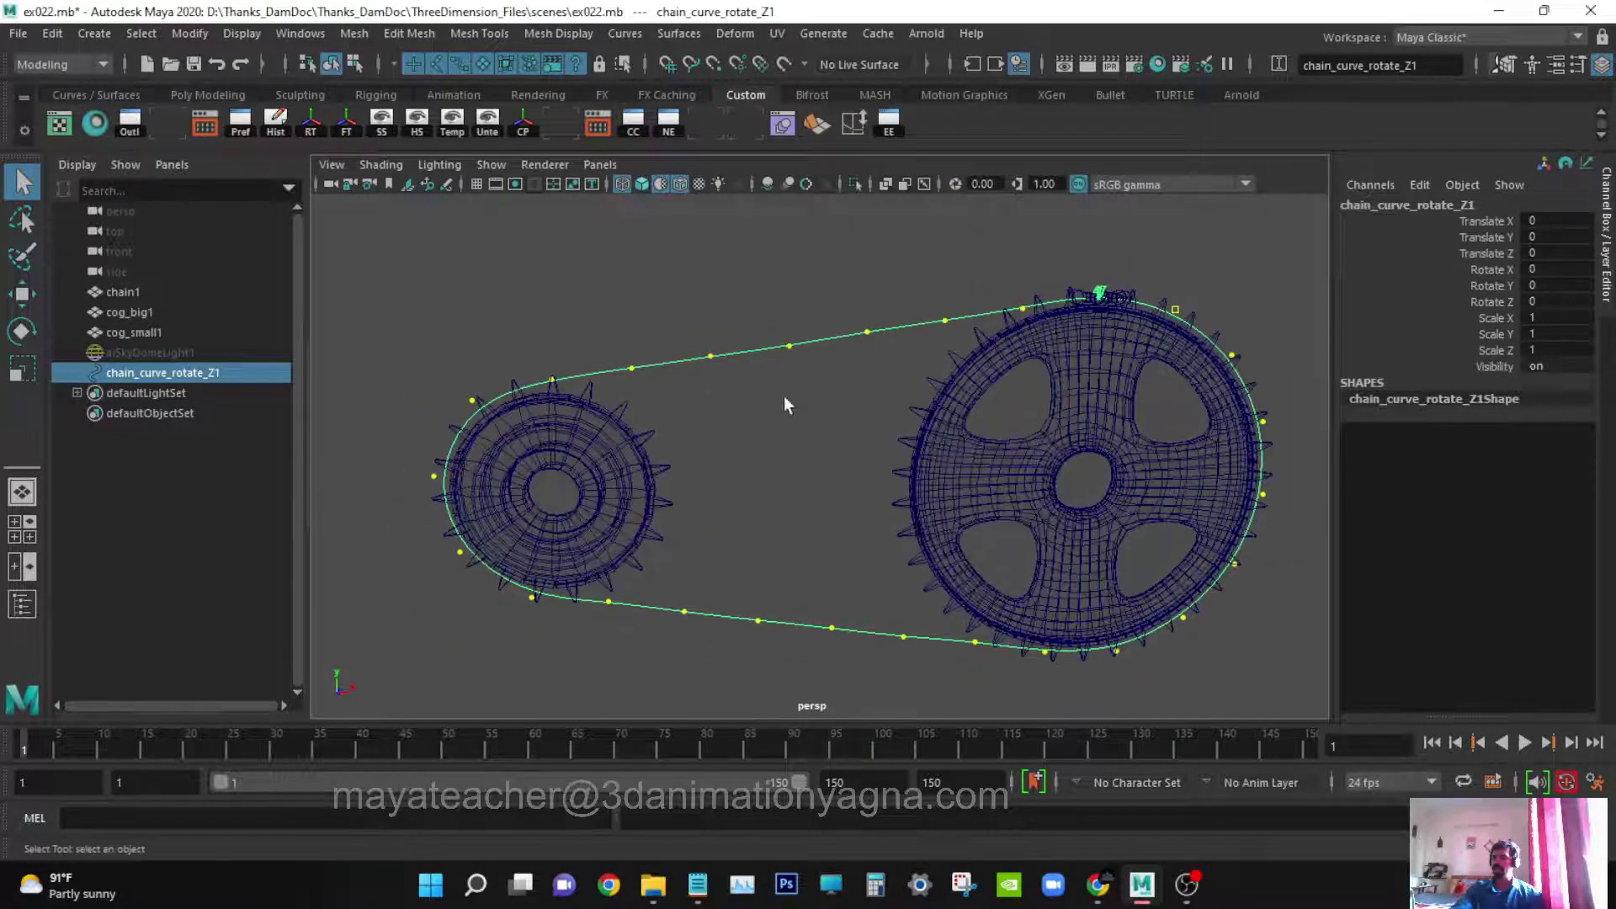
pyautogui.hotkey('ctrl', 'a')
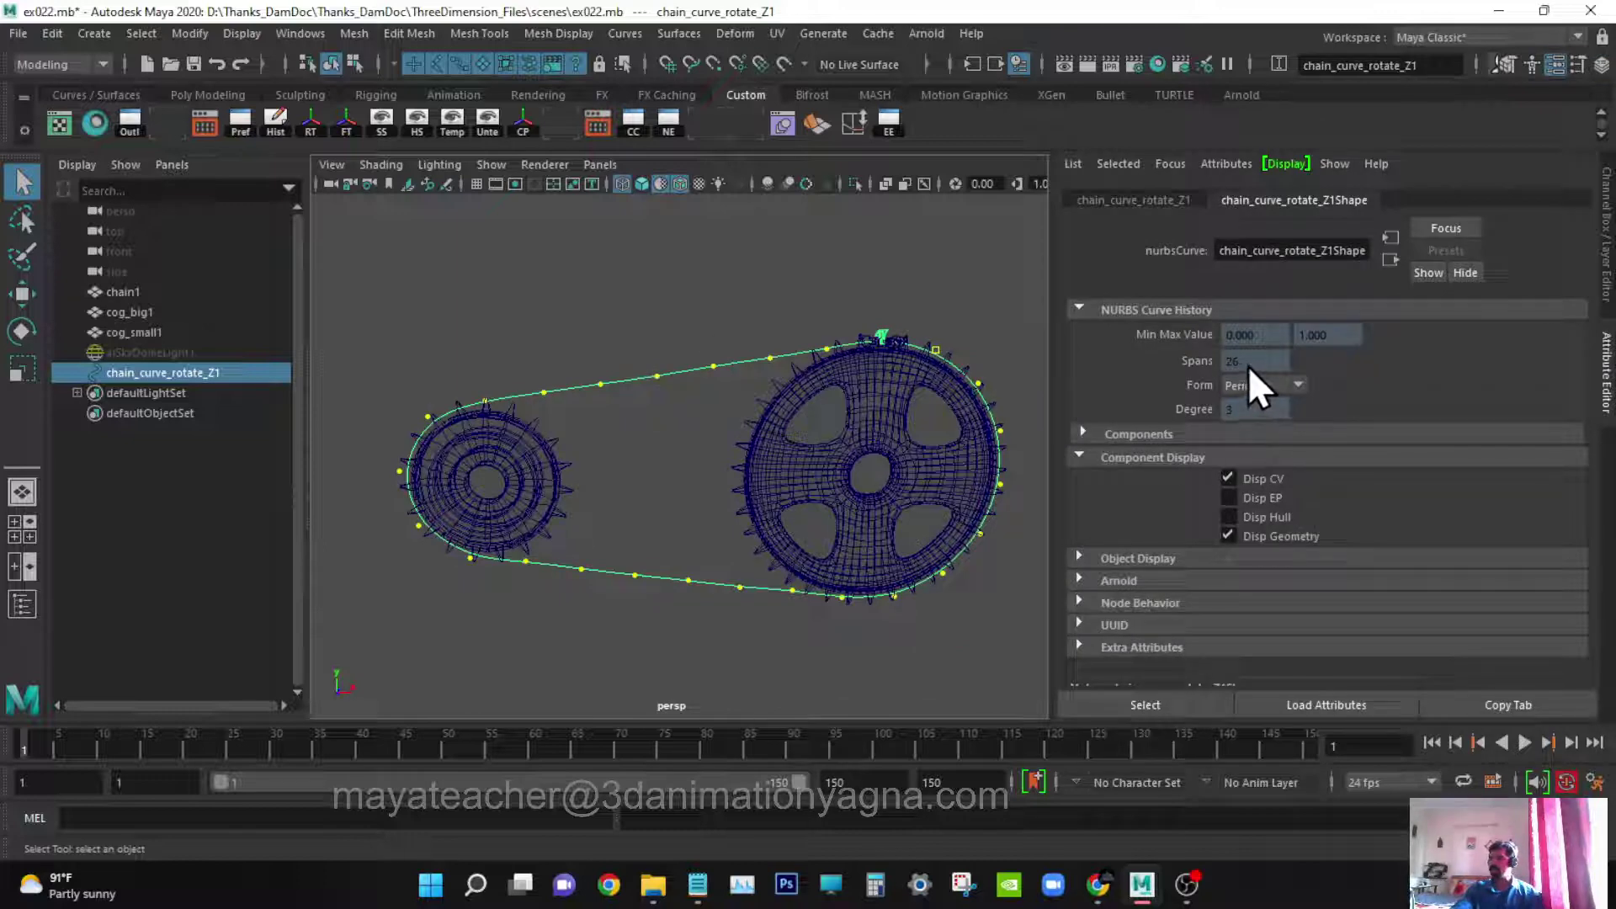
pyautogui.click(1557, 64)
# - Select the chain1 link and orbit to a face-on view of the cogs
pyautogui.keyDown('alt'); pyautogui.moveTo(983, 491); pyautogui.dragTo(997, 538); pyautogui.keyUp('alt')
pyautogui.keyDown('alt'); pyautogui.moveTo(997, 538); pyautogui.dragTo(1000, 539, button='middle'); pyautogui.keyUp('alt')
pyautogui.keyDown('alt'); pyautogui.moveTo(1001, 540); pyautogui.dragTo(942, 530); pyautogui.keyUp('alt')
pyautogui.click(154, 293)
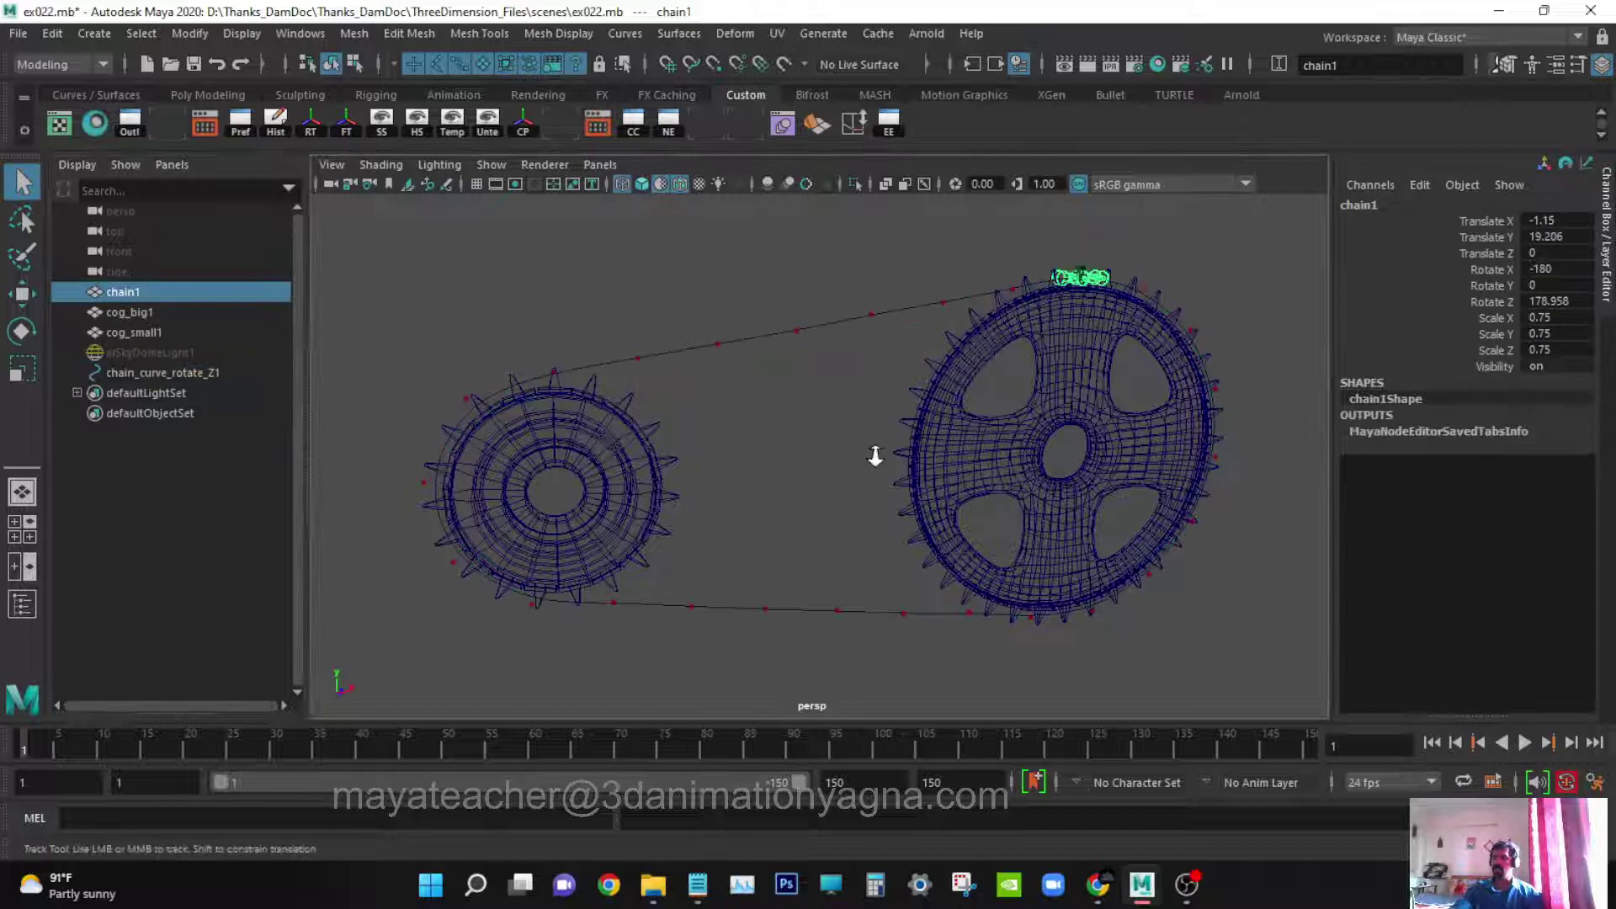
pyautogui.keyDown('alt'); pyautogui.moveTo(872, 458); pyautogui.dragTo(981, 523); pyautogui.keyUp('alt')
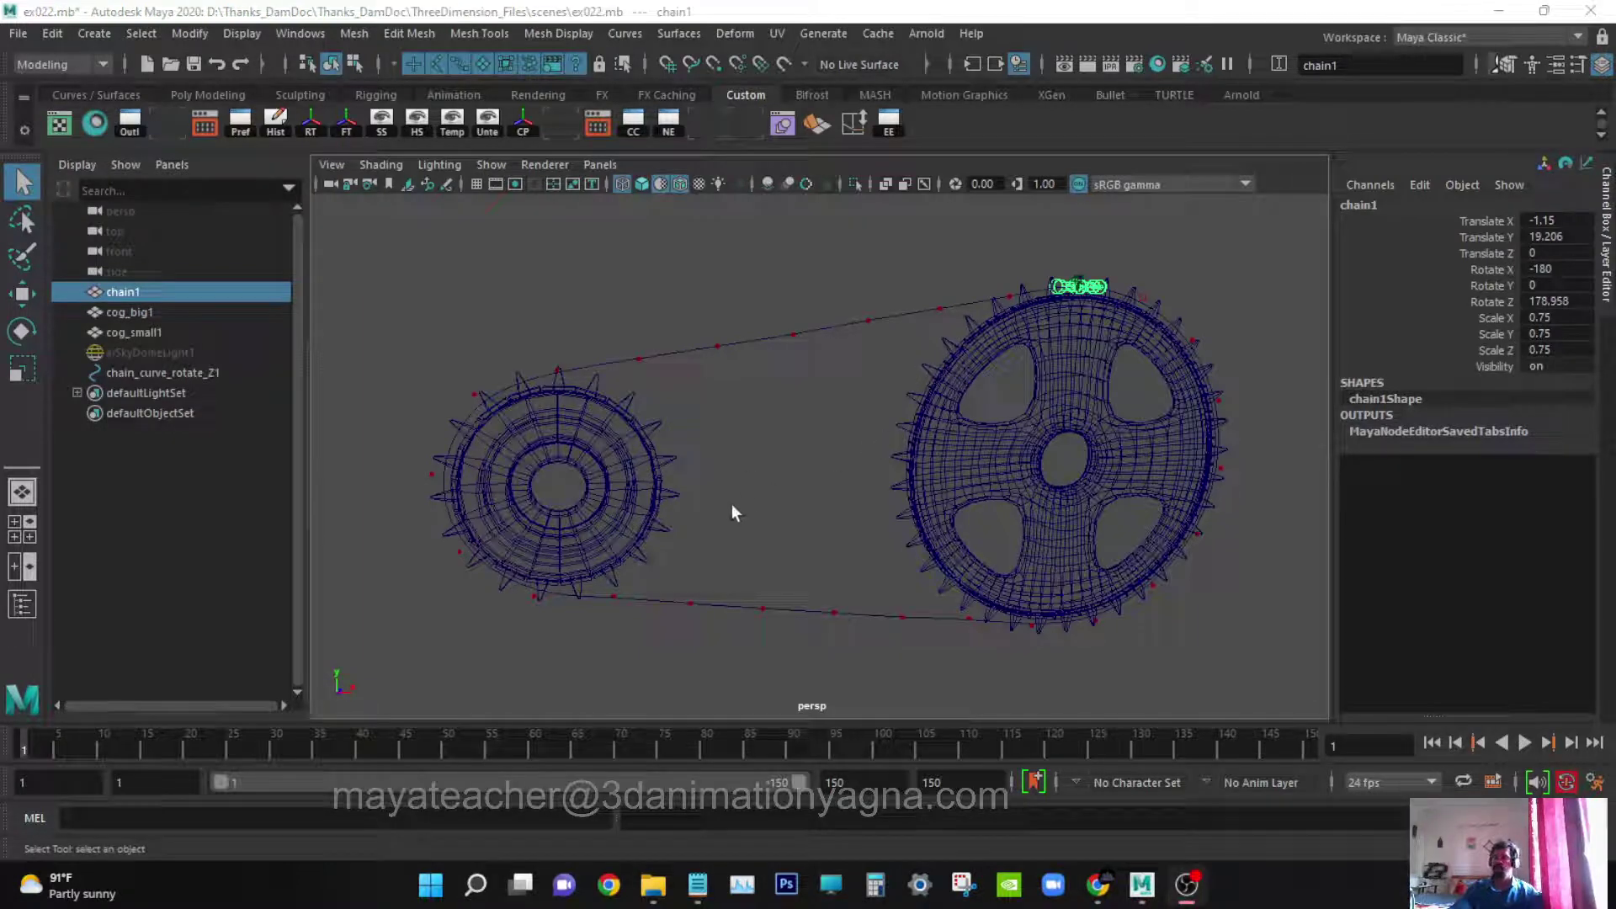
pyautogui.keyDown('alt'); pyautogui.moveTo(730, 503); pyautogui.dragTo(750, 483); pyautogui.keyUp('alt')
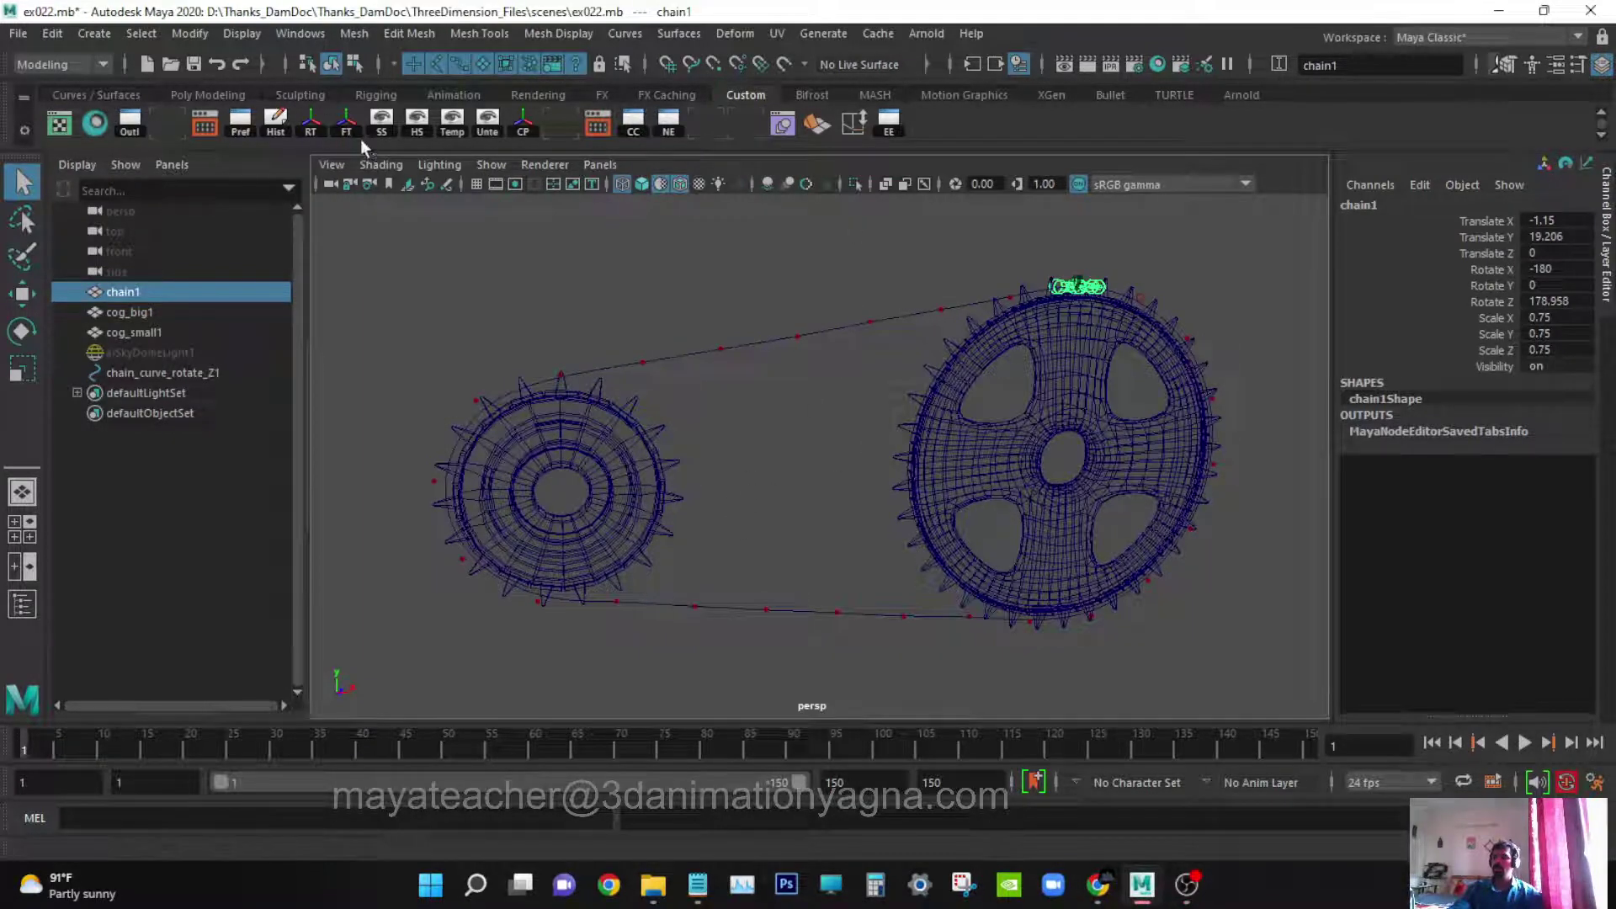
# - Switch to the Animation menu set and bring up the Create MASH Network options
pyautogui.click(51, 64)
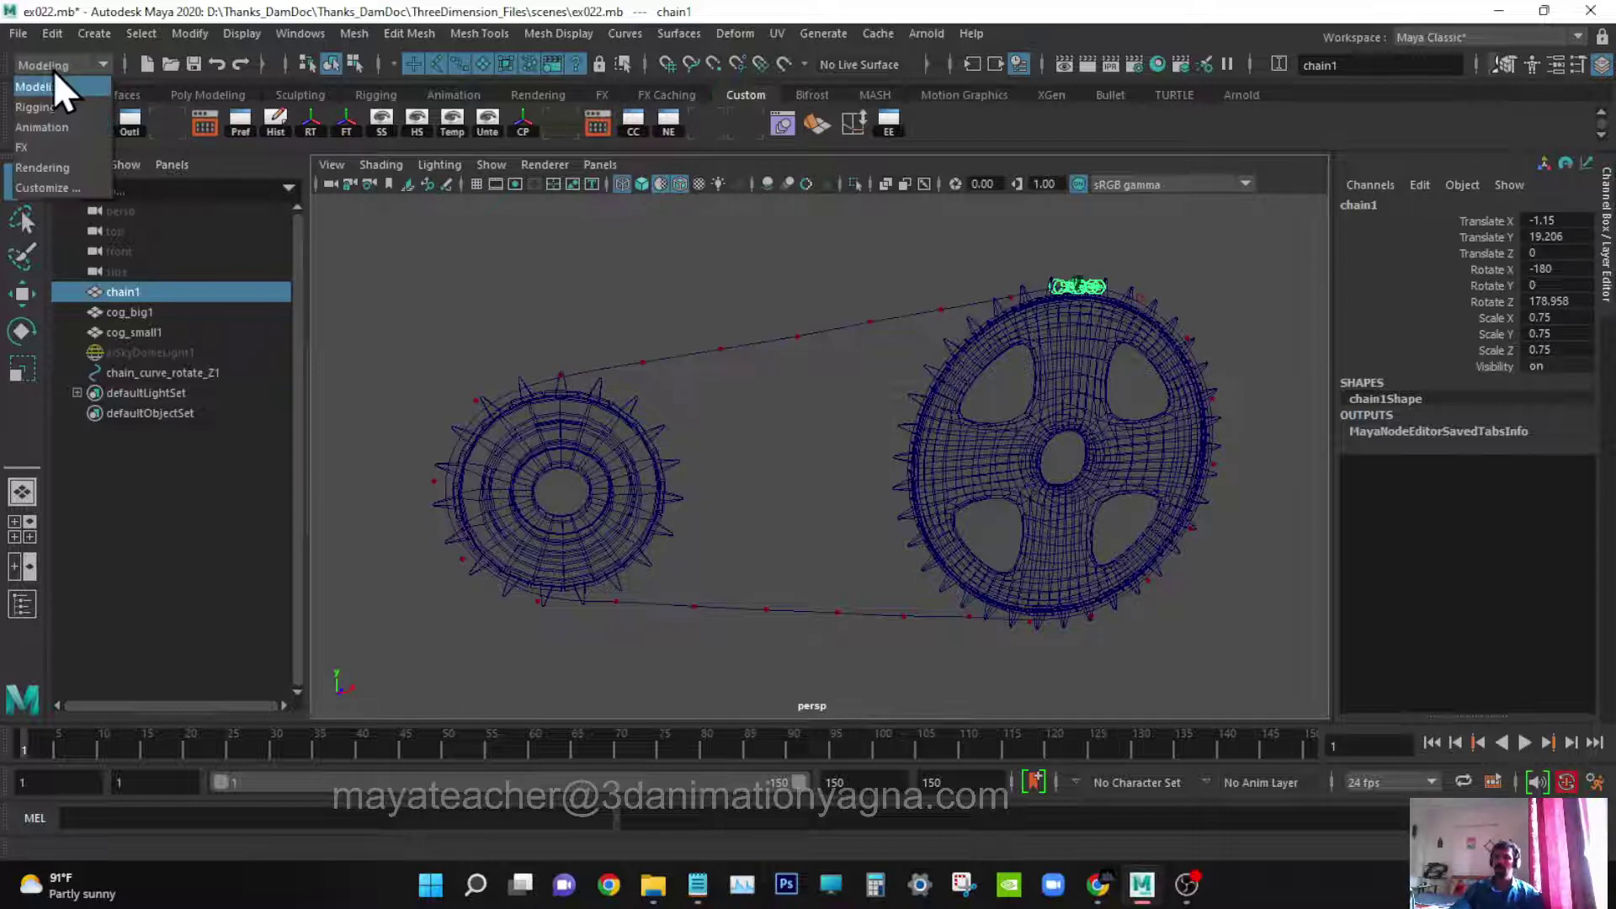
pyautogui.click(61, 125)
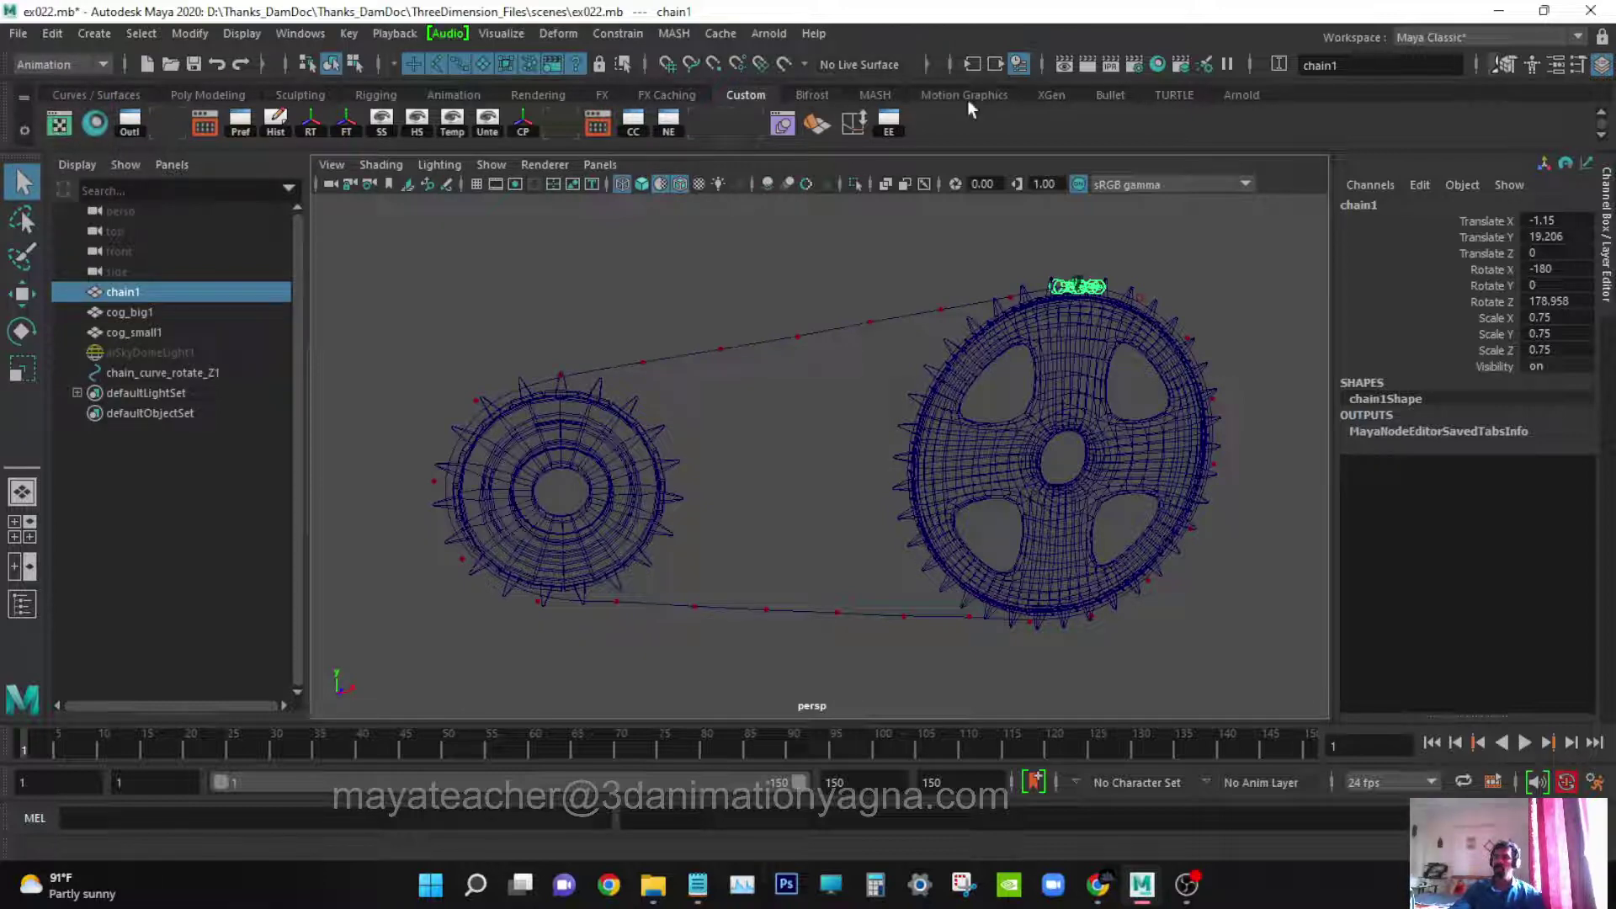
pyautogui.click(674, 37)
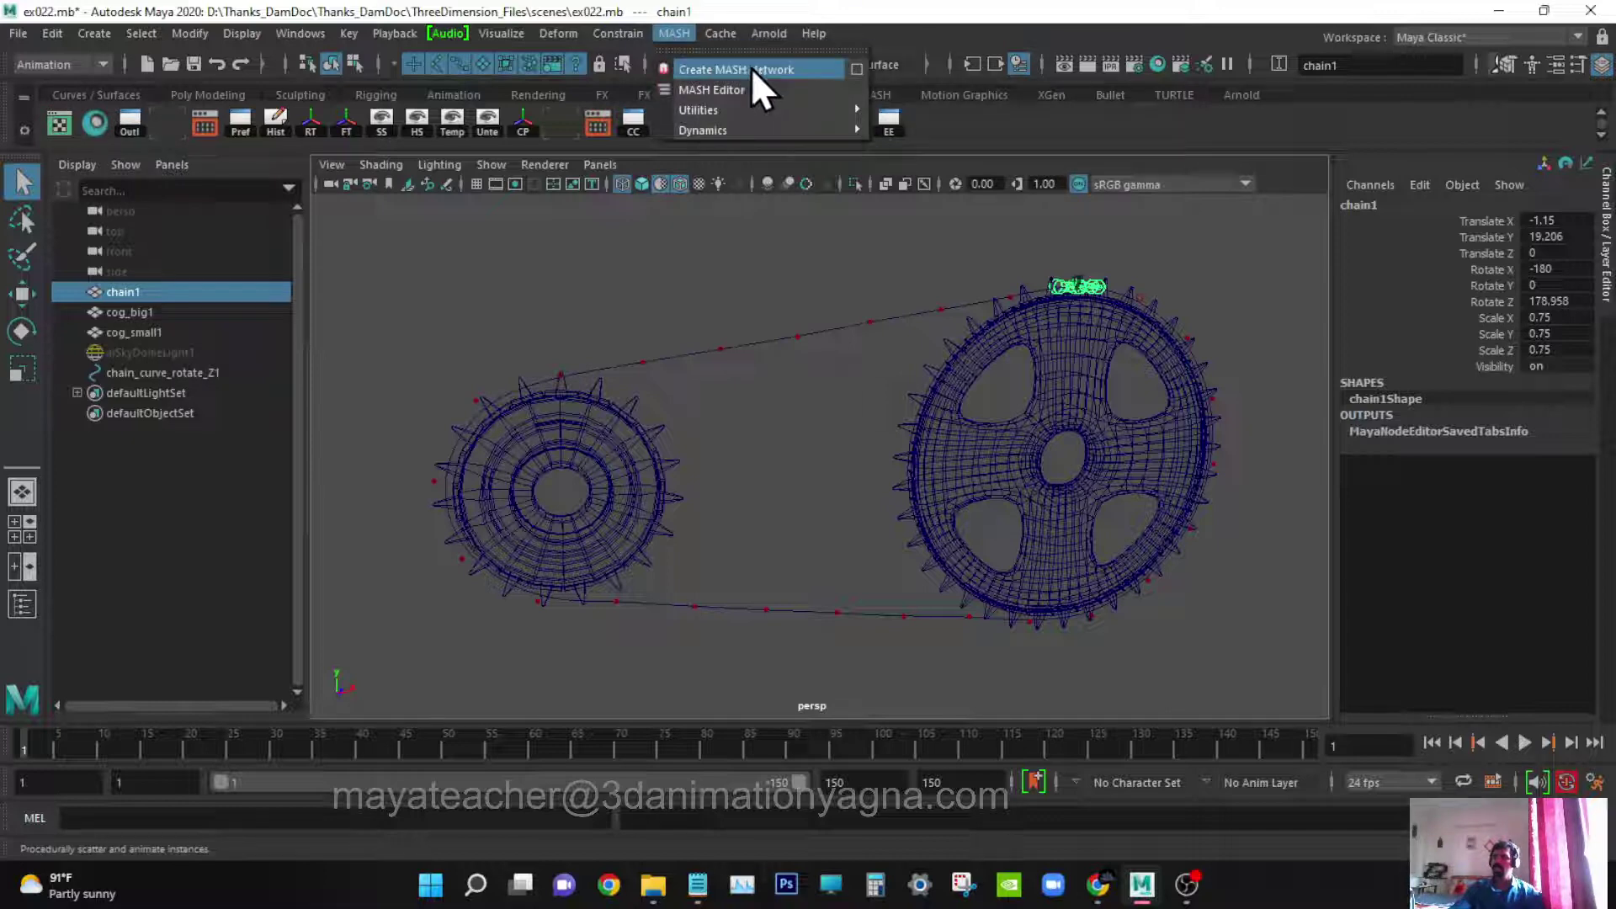
pyautogui.click(855, 69)
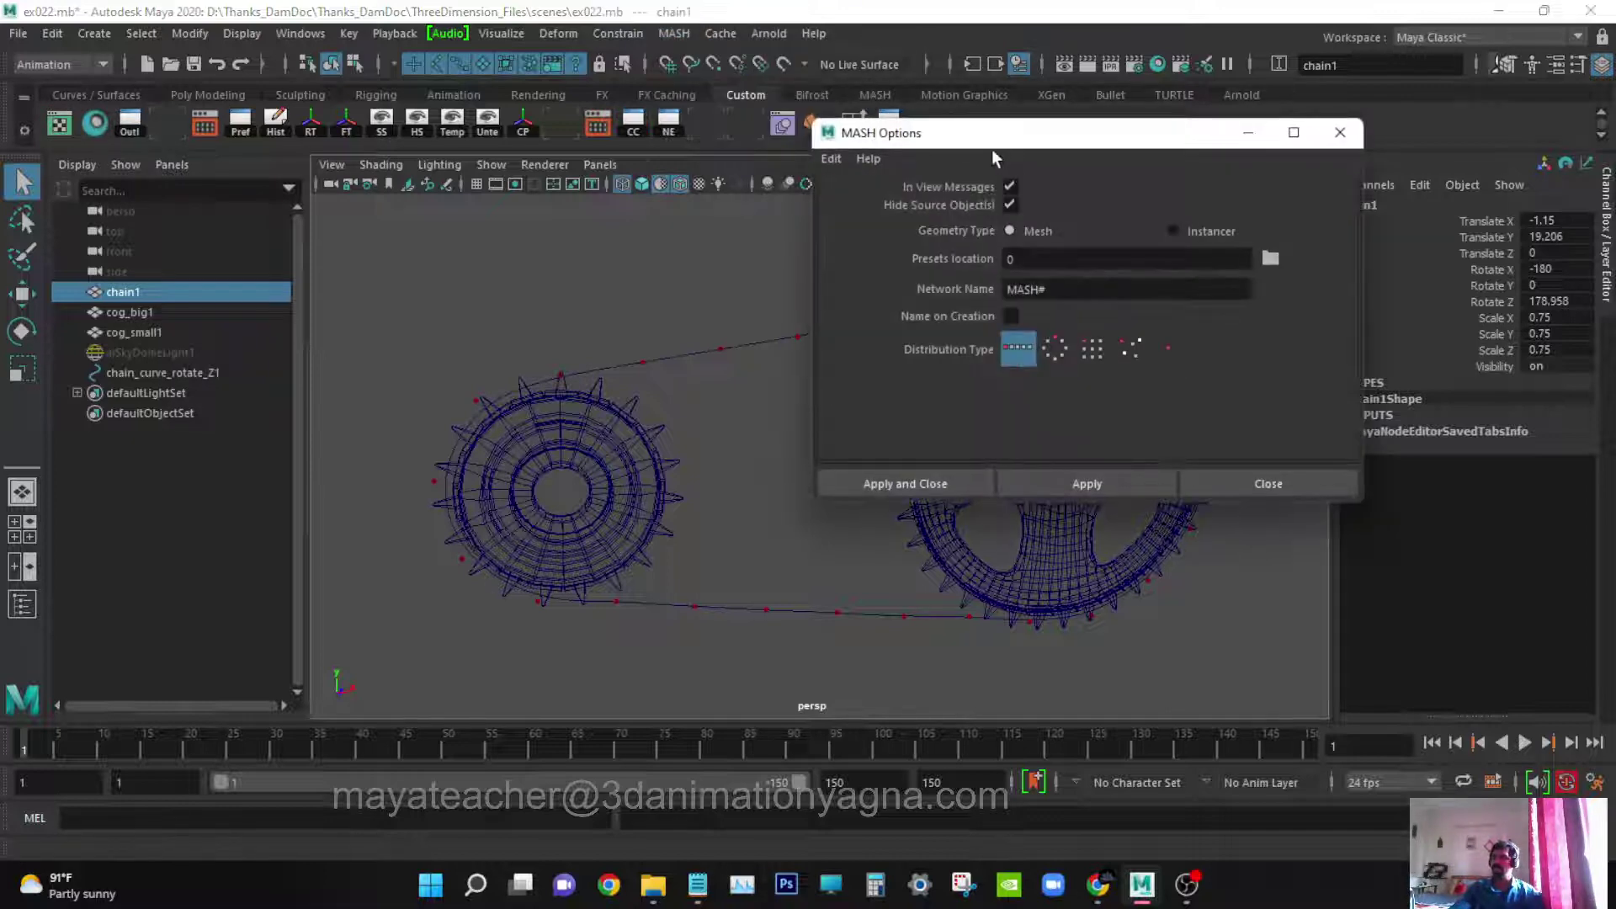
pyautogui.moveTo(973, 141); pyautogui.dragTo(1149, 96)
# - Keep Mesh geometry and linear distribution, and create MASH1 from chain1
pyautogui.keyDown('alt'); pyautogui.moveTo(841, 312); pyautogui.dragTo(735, 309, button='middle'); pyautogui.keyUp('alt')
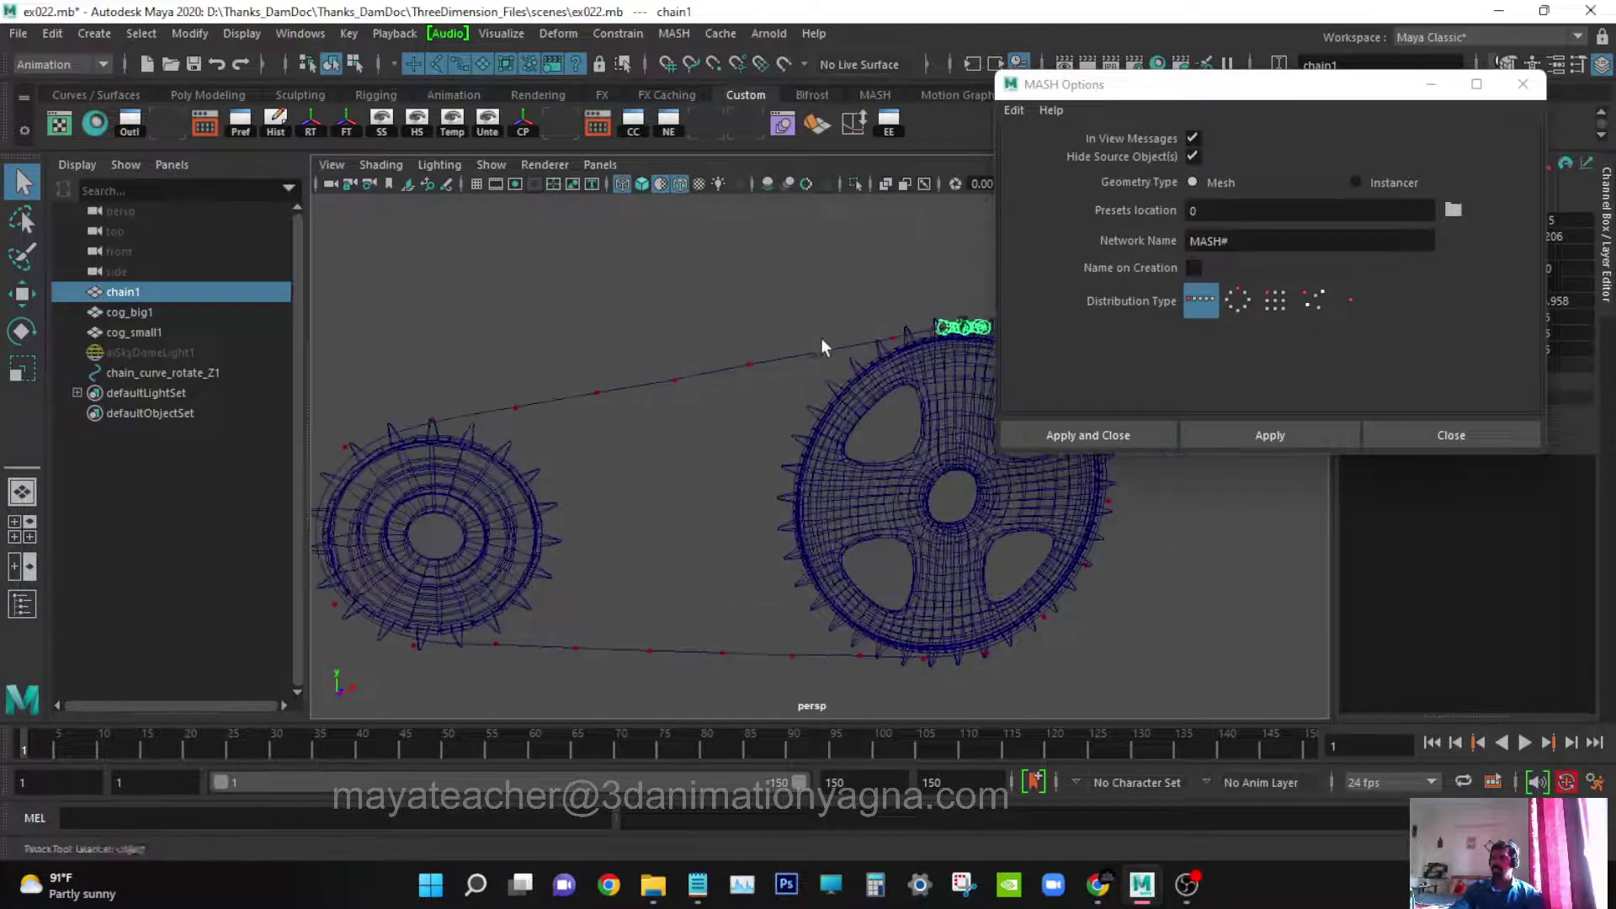
pyautogui.keyDown('alt'); pyautogui.moveTo(821, 337); pyautogui.dragTo(720, 406, button='middle'); pyautogui.keyUp('alt')
pyautogui.scroll(5, 811, 357)
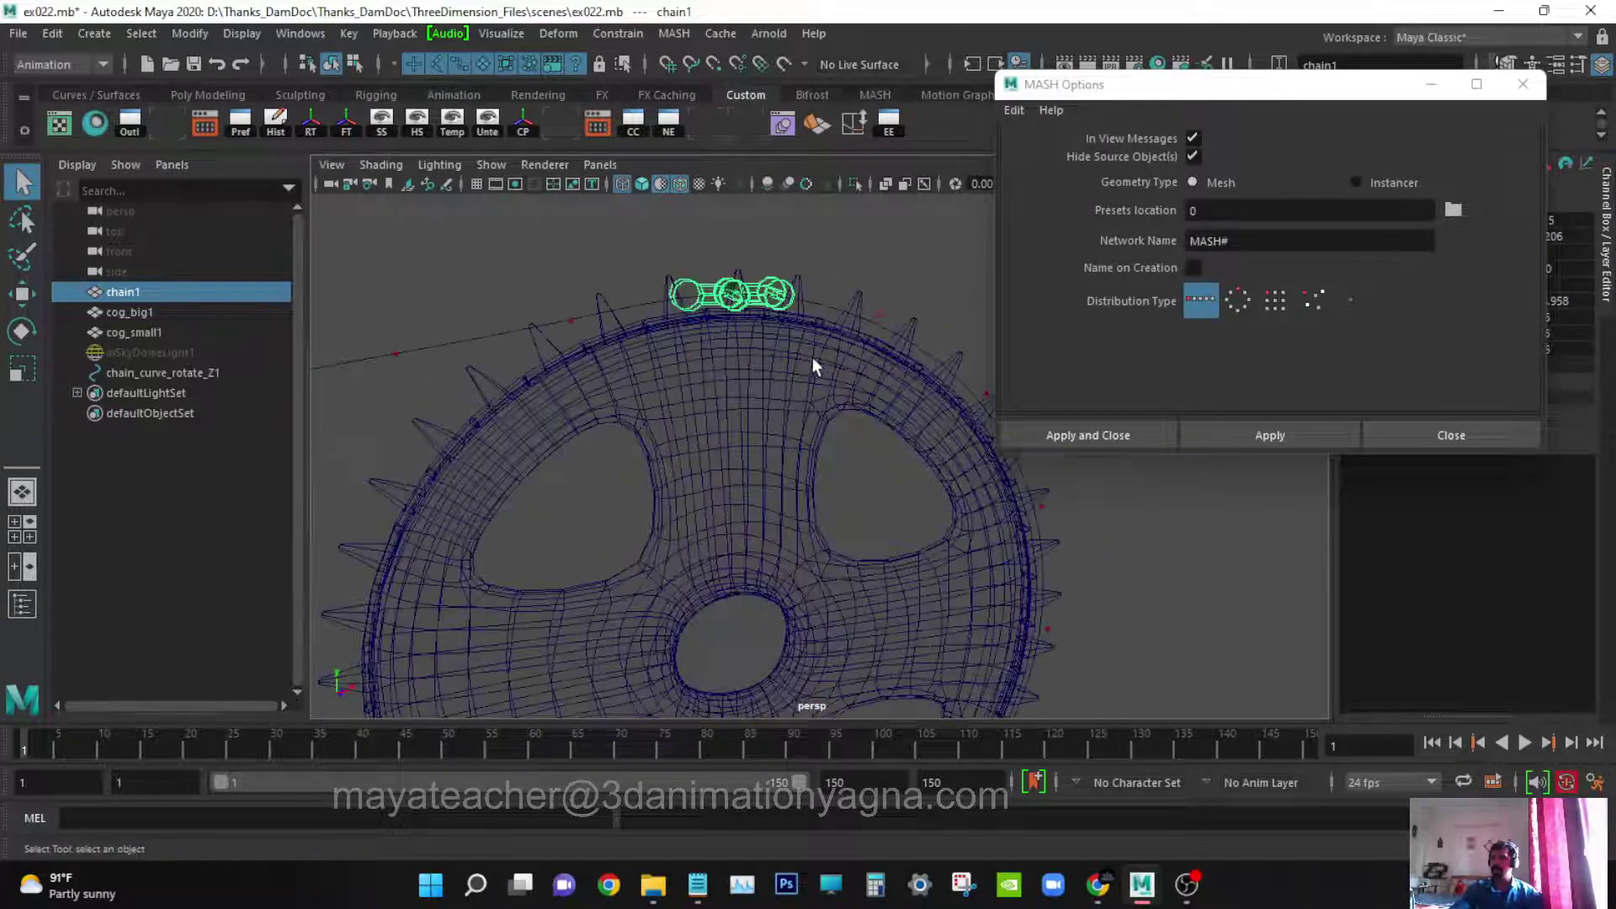
pyautogui.scroll(-4, 830, 372)
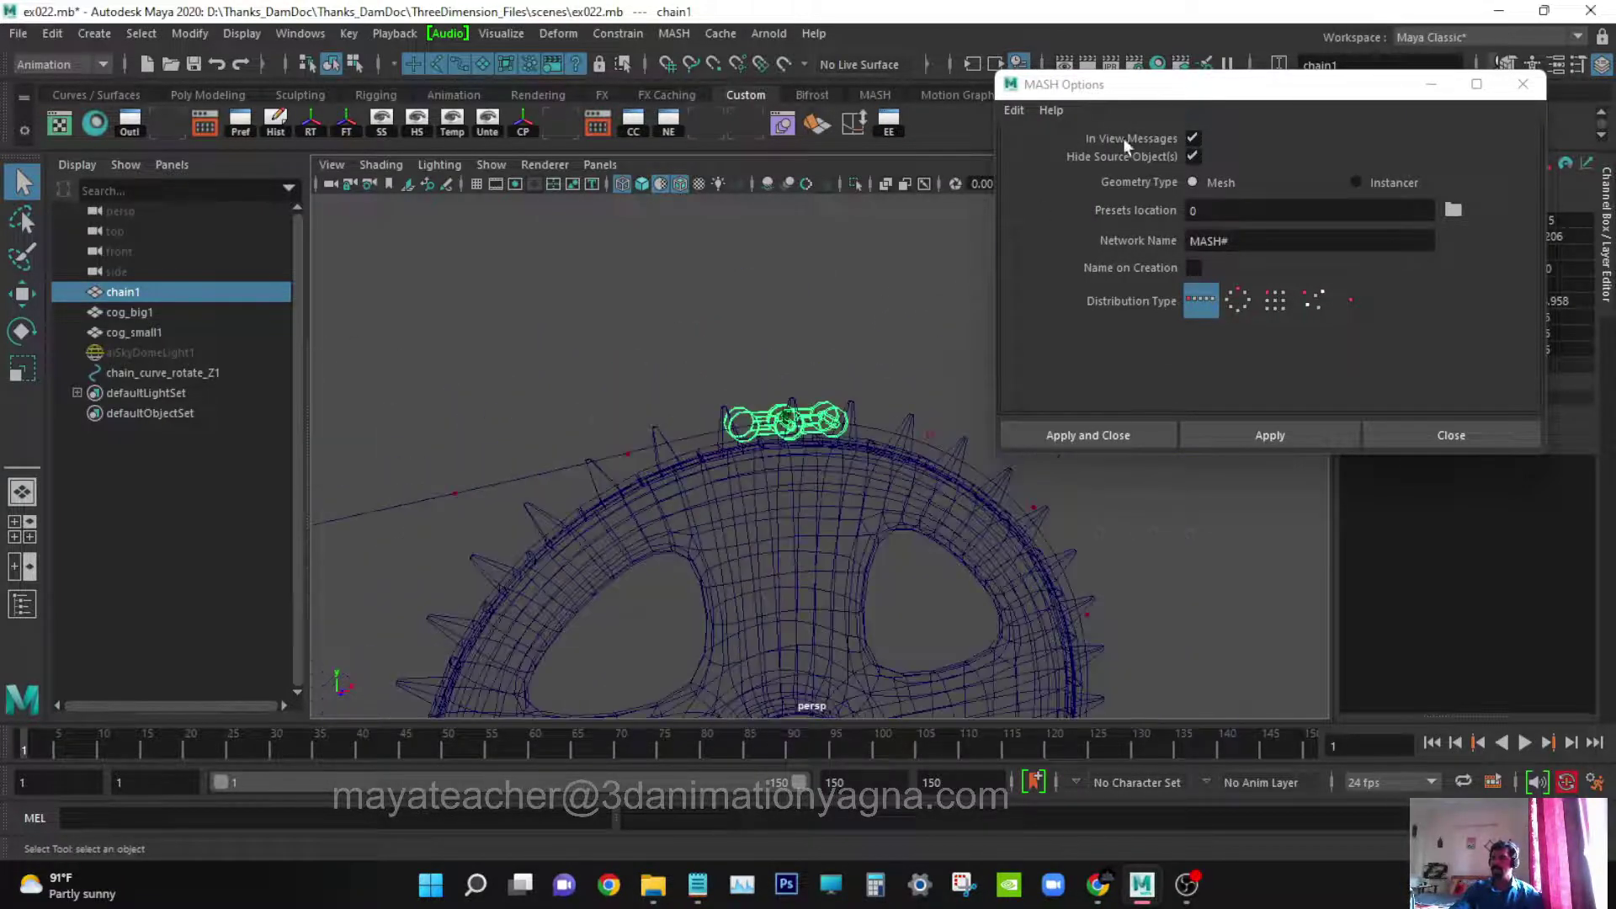
pyautogui.moveTo(1153, 89); pyautogui.dragTo(1136, 82)
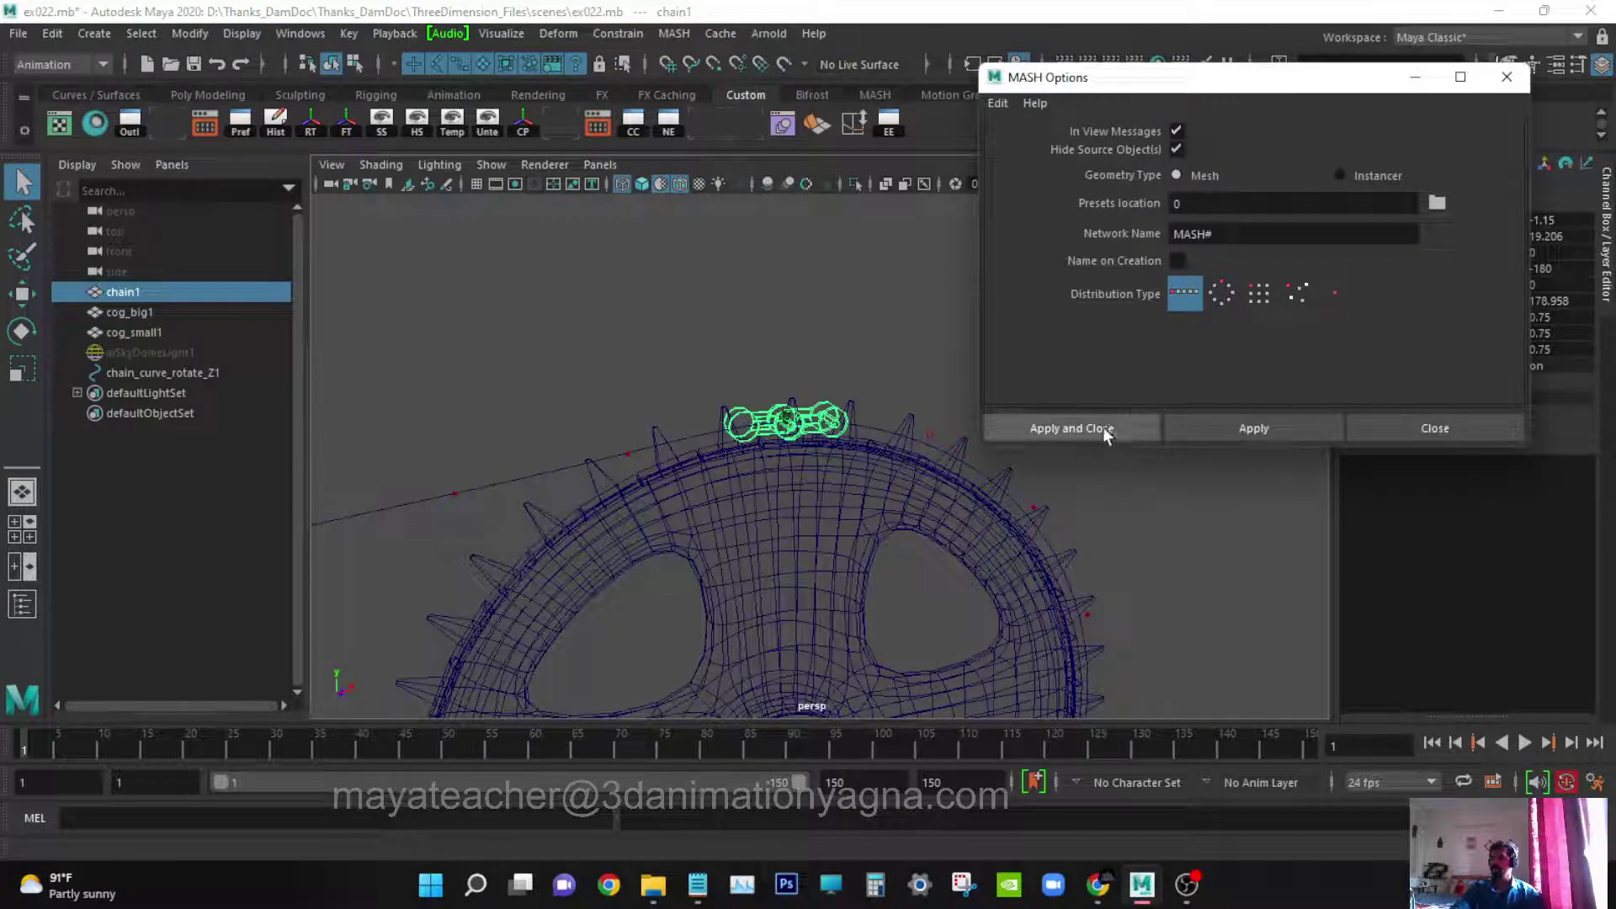
pyautogui.click(998, 103)
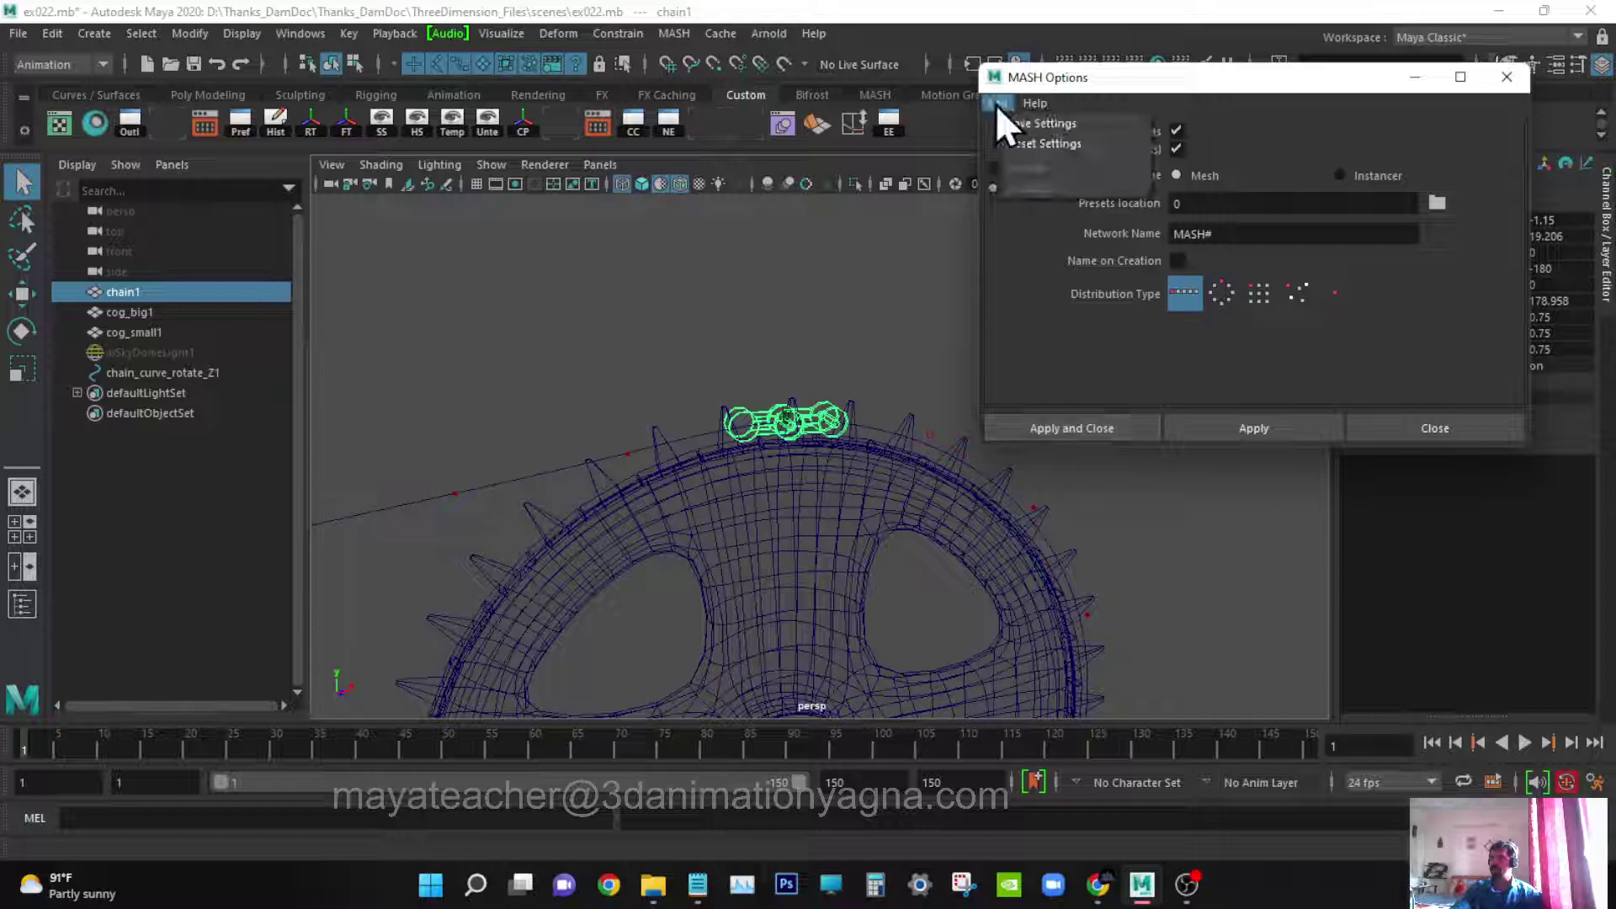
pyautogui.click(1024, 140)
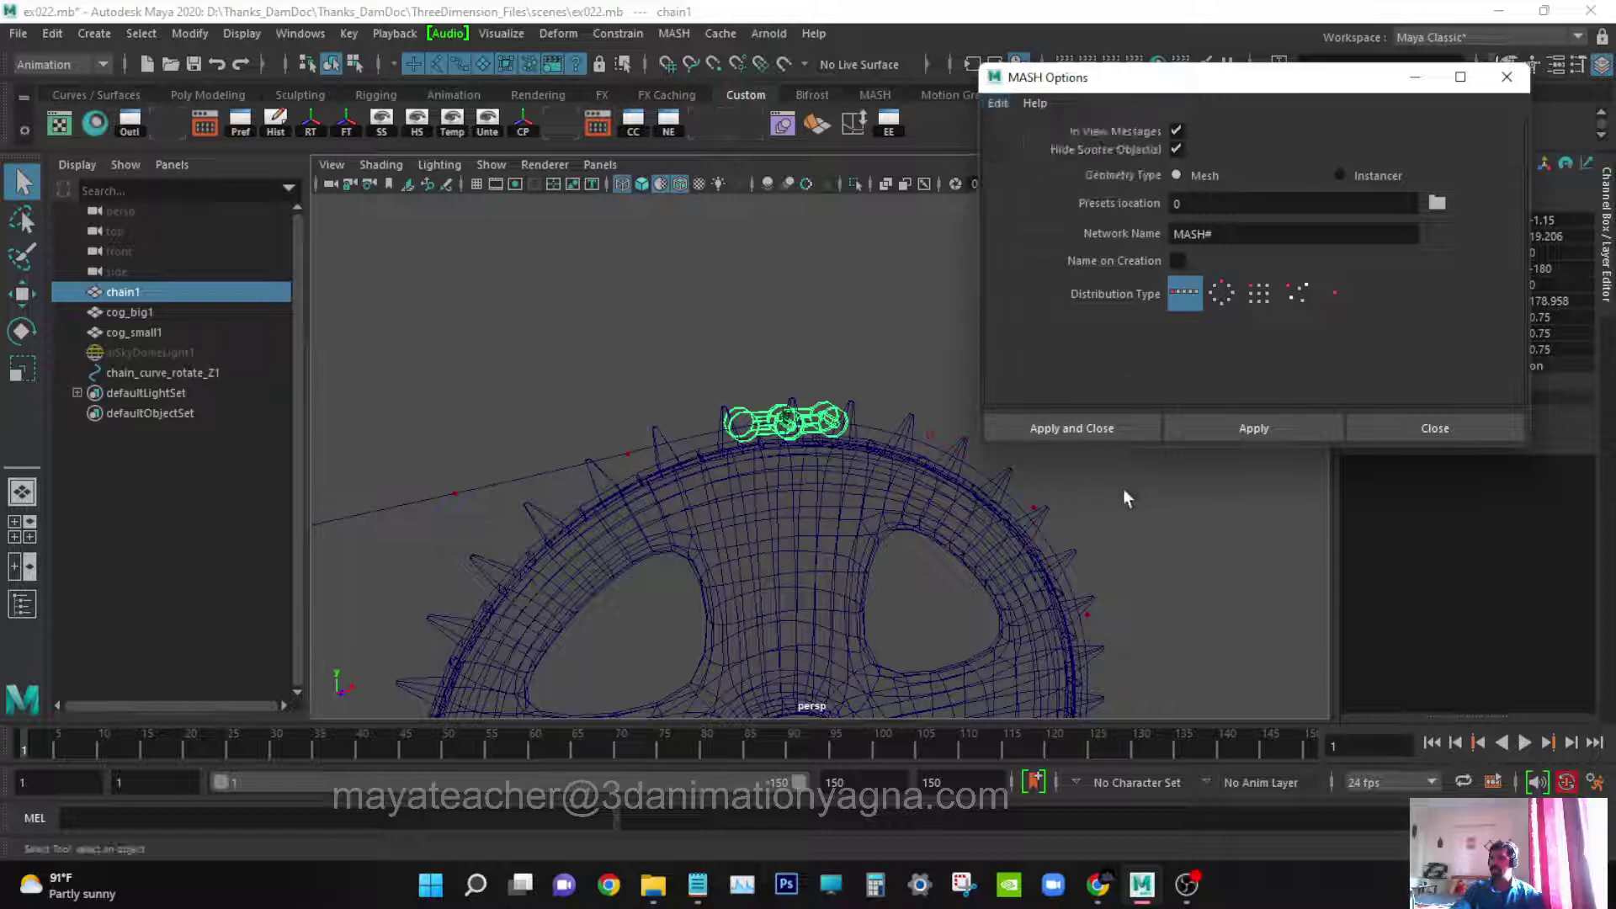
pyautogui.click(1092, 427)
pyautogui.keyDown('alt'); pyautogui.moveTo(959, 419); pyautogui.dragTo(917, 429, button='right'); pyautogui.keyUp('alt')
pyautogui.keyDown('alt'); pyautogui.moveTo(916, 429); pyautogui.dragTo(1179, 286, button='middle'); pyautogui.keyUp('alt')
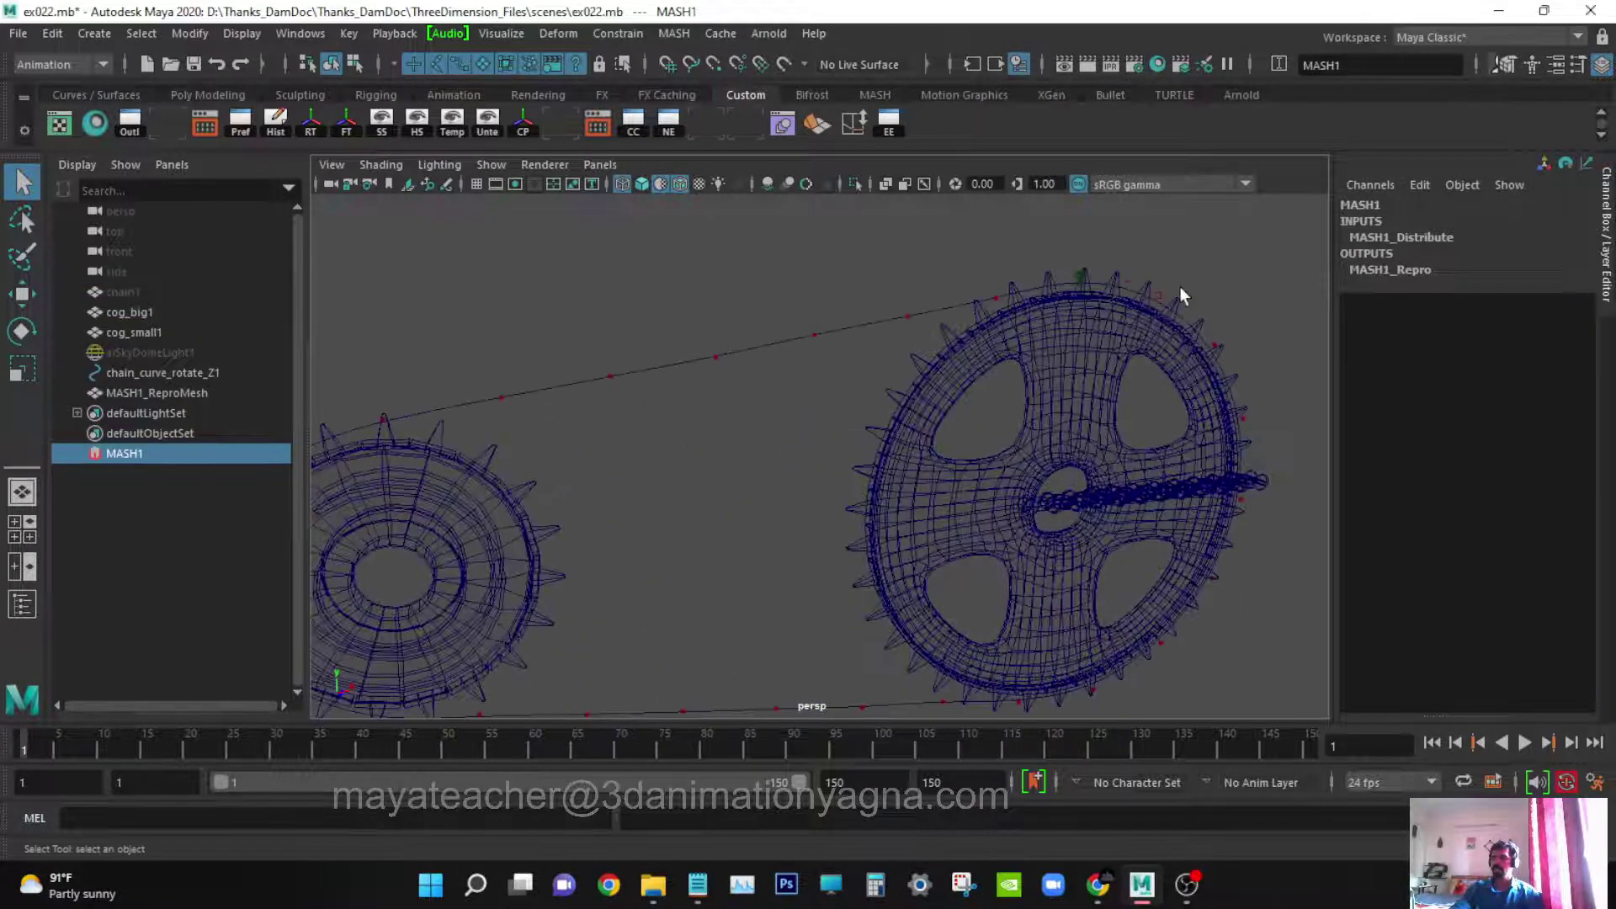
pyautogui.keyDown('alt'); pyautogui.moveTo(1179, 286); pyautogui.dragTo(1090, 361, button='right'); pyautogui.keyUp('alt')
pyautogui.keyDown('alt'); pyautogui.moveTo(1091, 361); pyautogui.dragTo(1213, 341, button='middle'); pyautogui.keyUp('alt')
pyautogui.scroll(-2, 1215, 335)
pyautogui.keyDown('alt'); pyautogui.moveTo(1214, 335); pyautogui.dragTo(1171, 397, button='right'); pyautogui.keyUp('alt')
pyautogui.keyDown('alt'); pyautogui.moveTo(1172, 397); pyautogui.dragTo(881, 407, button='middle'); pyautogui.keyUp('alt')
pyautogui.keyDown('alt'); pyautogui.moveTo(882, 407); pyautogui.dragTo(1000, 428, button='right'); pyautogui.keyUp('alt')
pyautogui.scroll(2, 999, 428)
pyautogui.keyDown('alt'); pyautogui.moveTo(1000, 428); pyautogui.dragTo(836, 423, button='middle'); pyautogui.keyUp('alt')
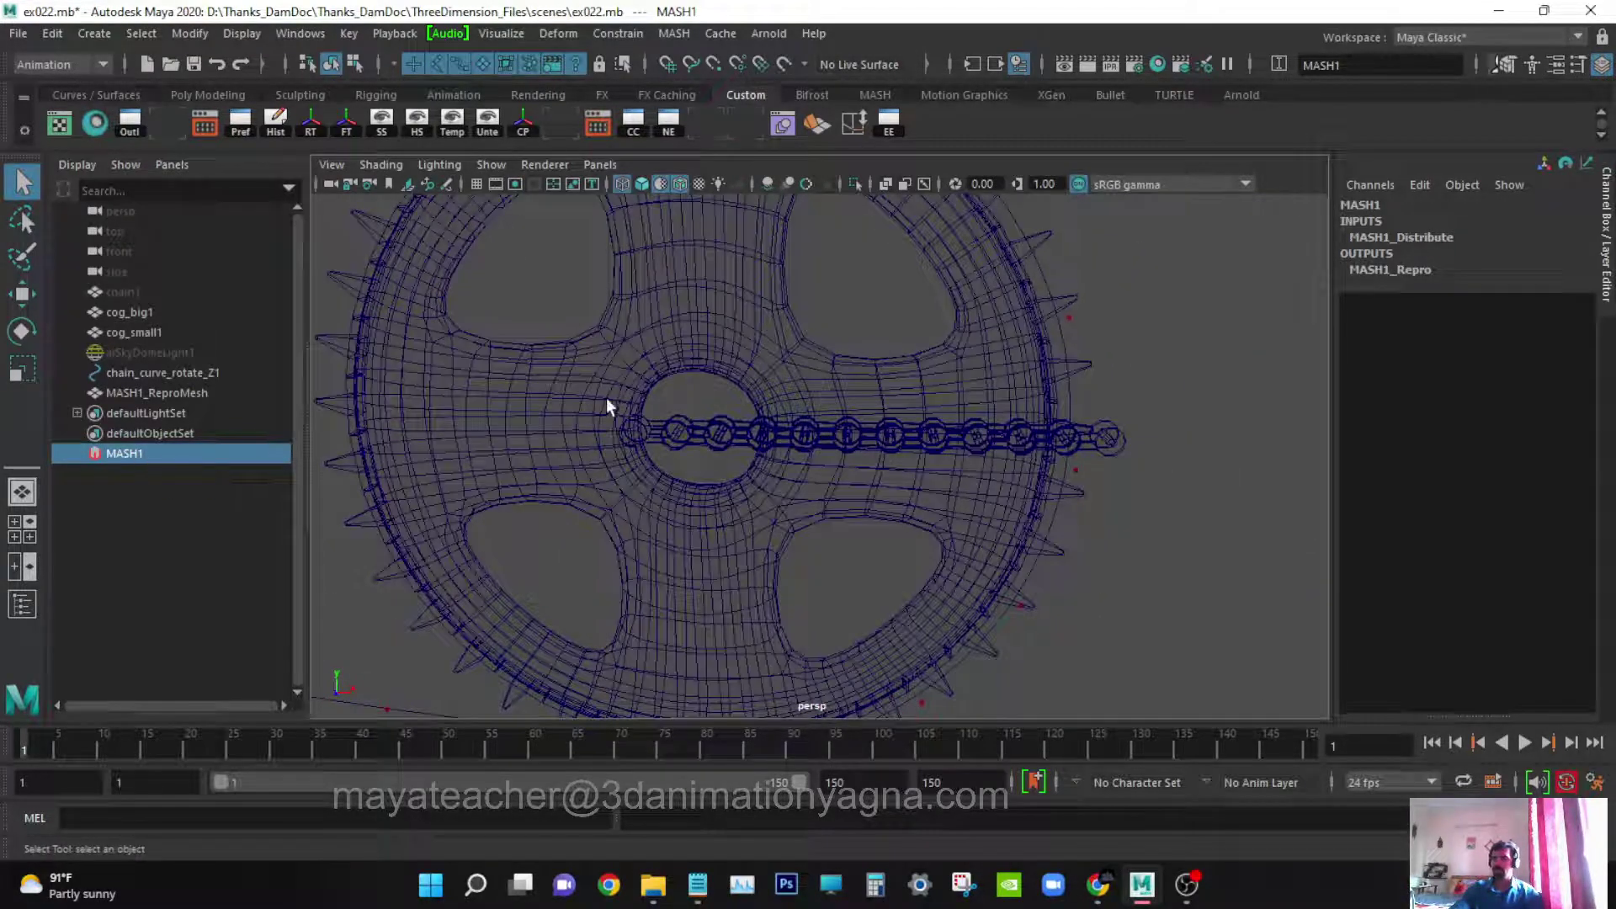
pyautogui.click(188, 394)
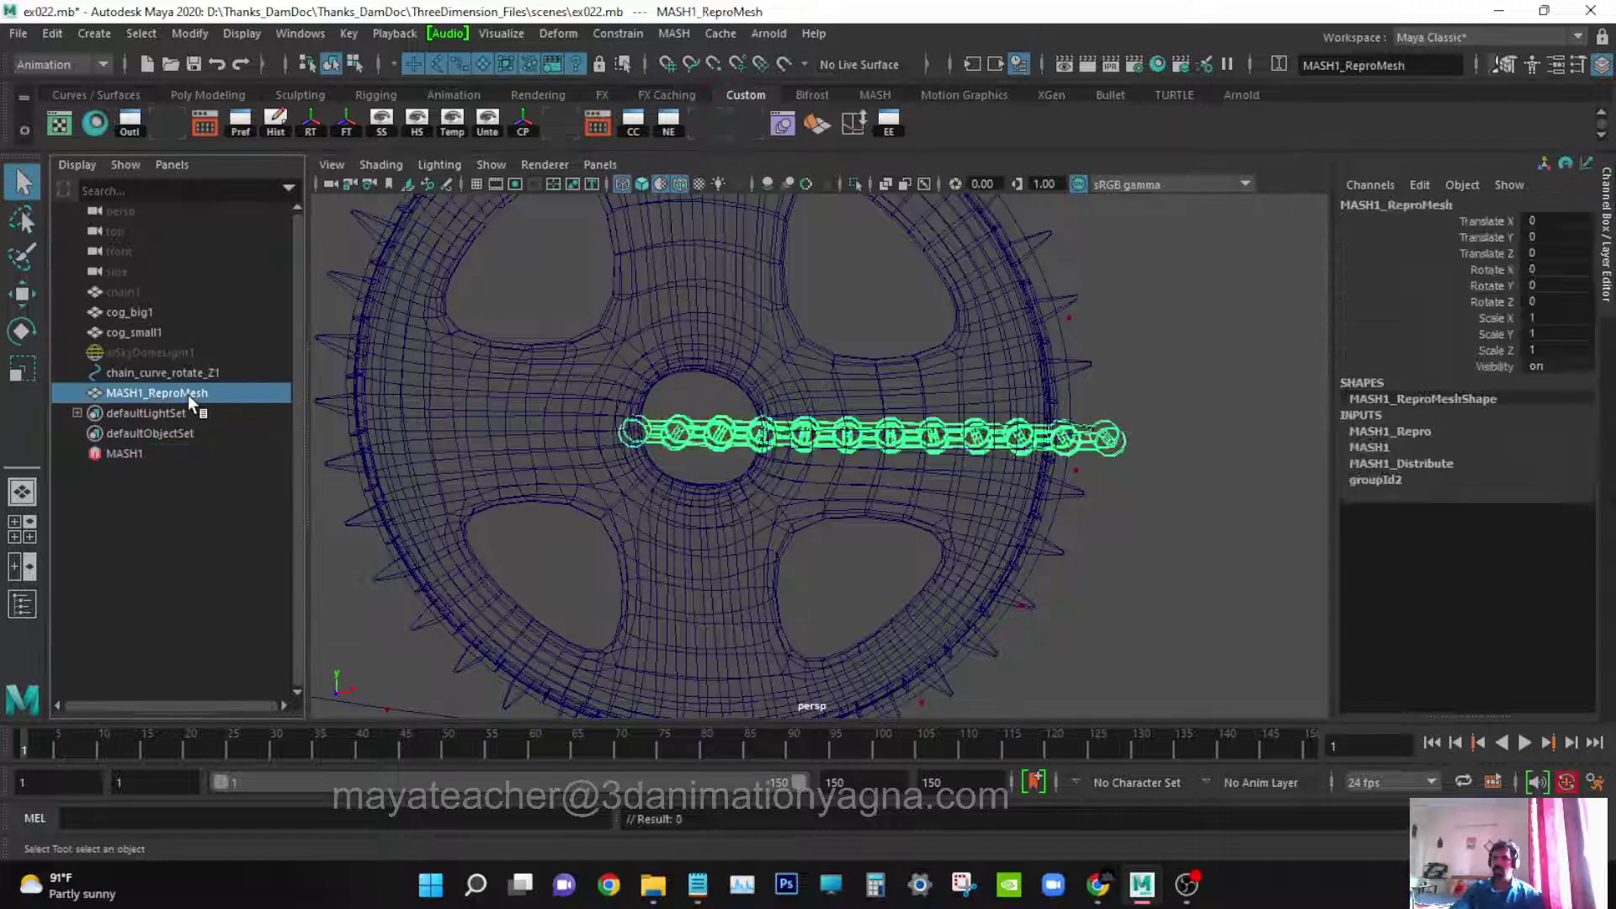
pyautogui.scroll(1, 658, 392)
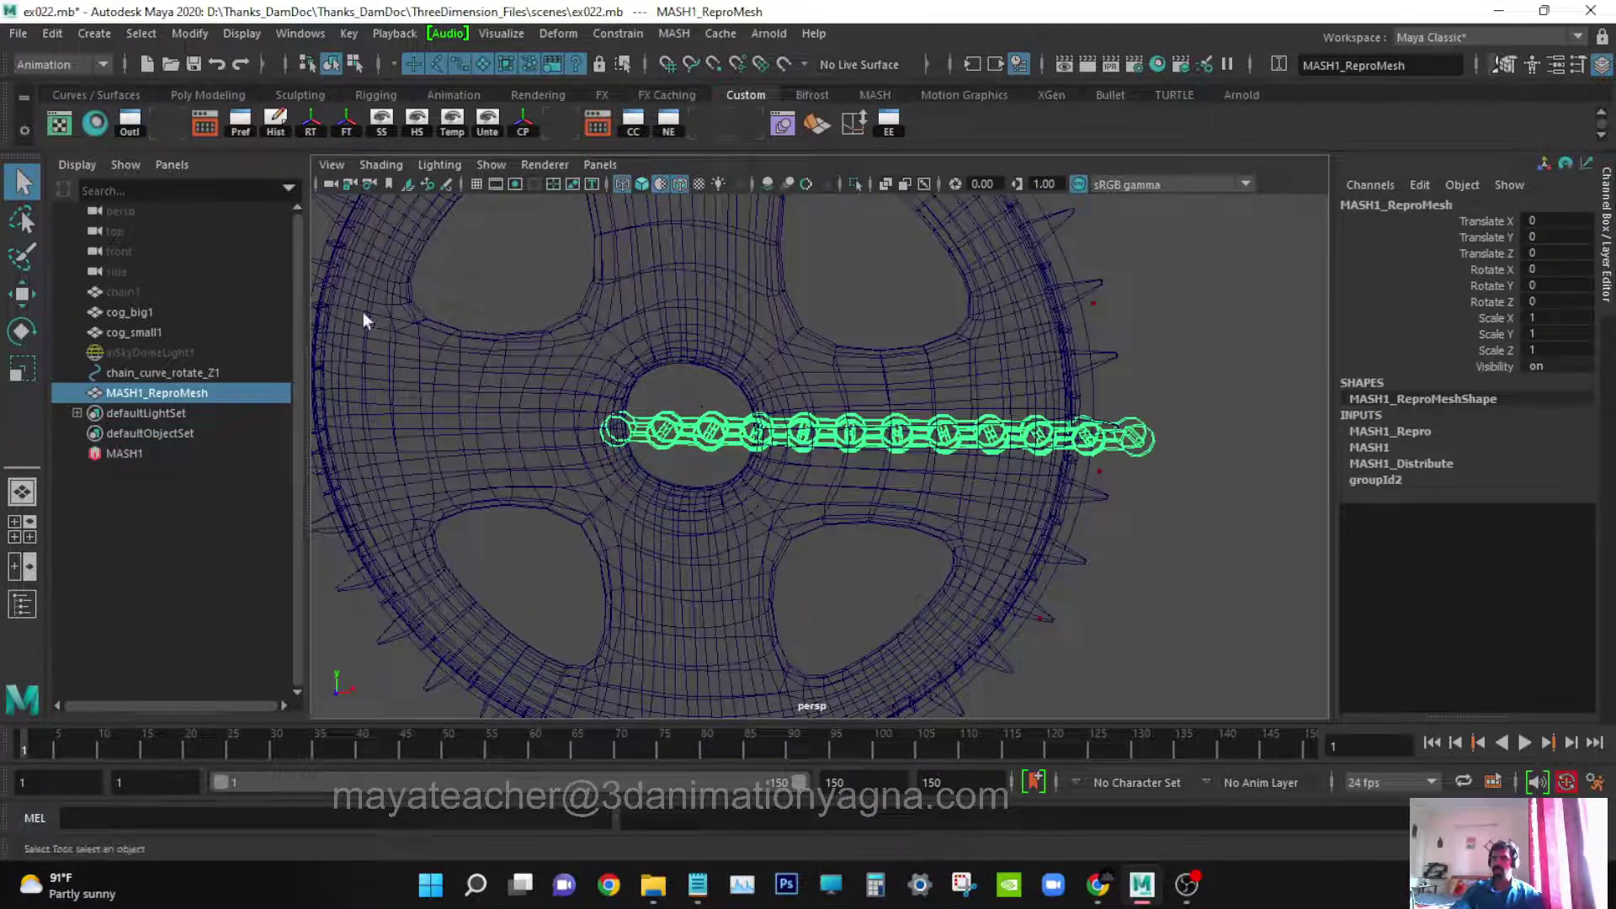
pyautogui.click(151, 291)
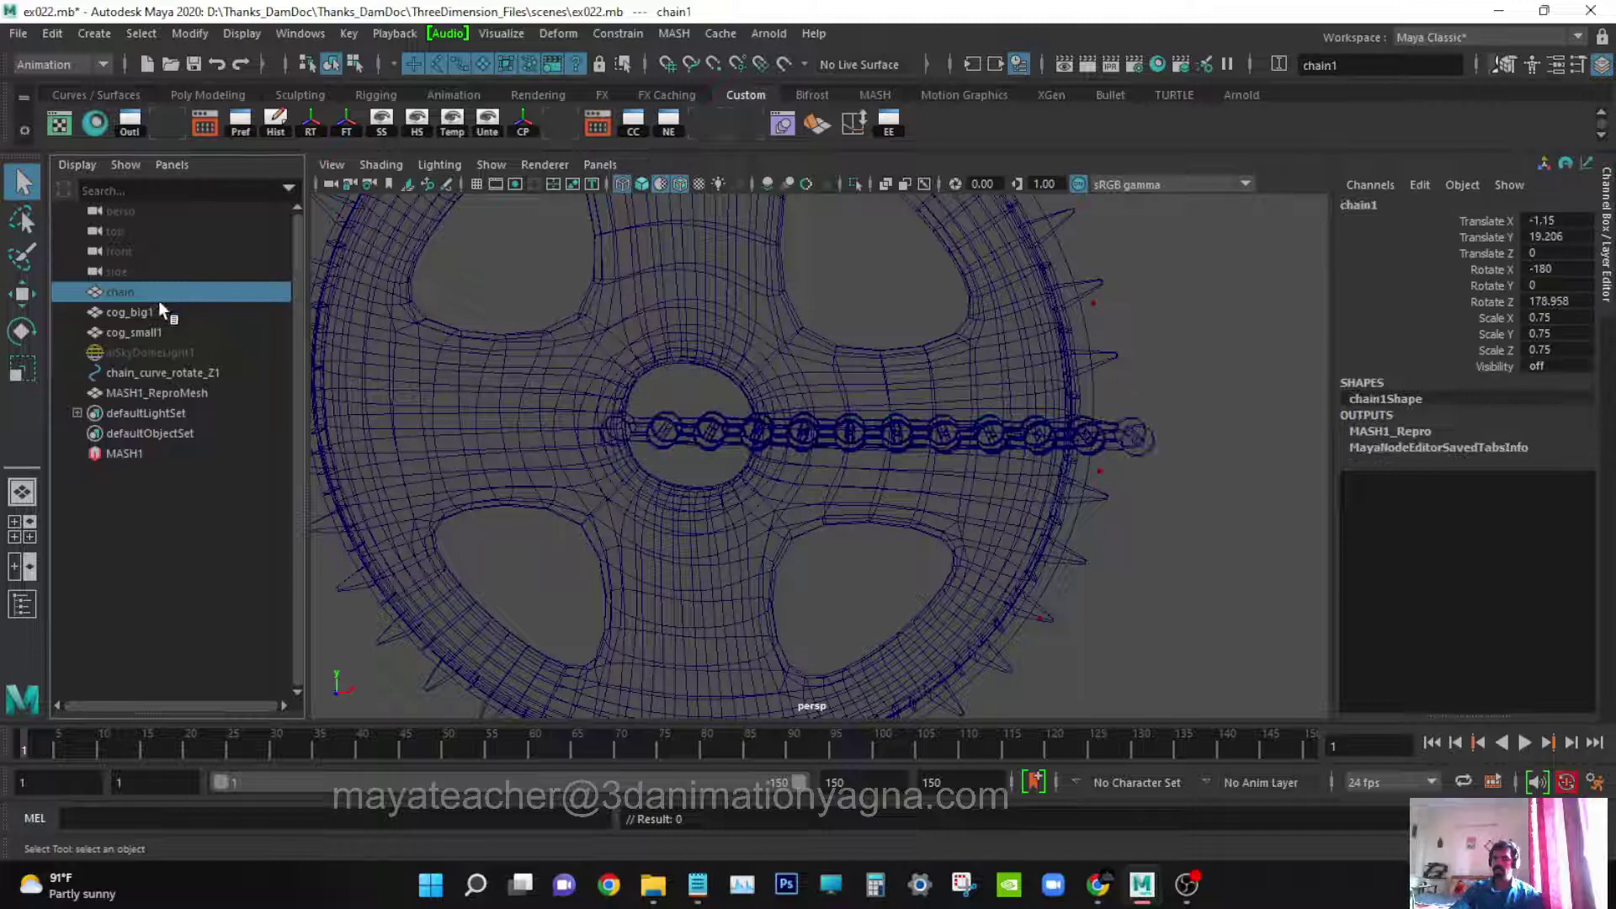
pyautogui.scroll(-3, 795, 274)
pyautogui.keyDown('alt'); pyautogui.moveTo(795, 275); pyautogui.dragTo(900, 459); pyautogui.keyUp('alt')
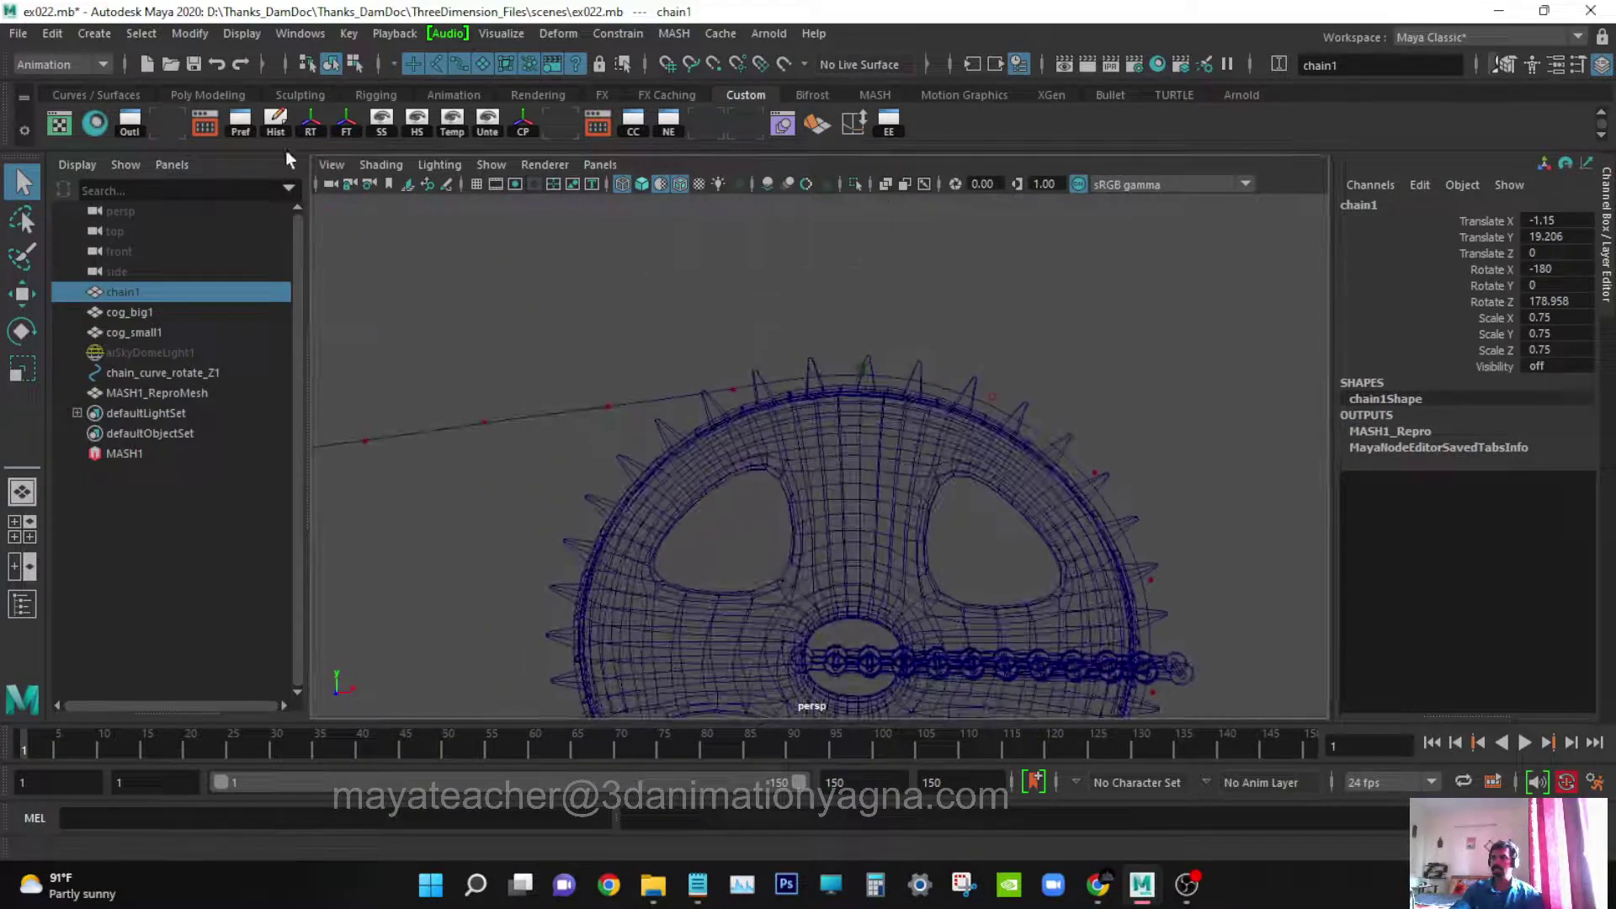
pyautogui.click(260, 35)
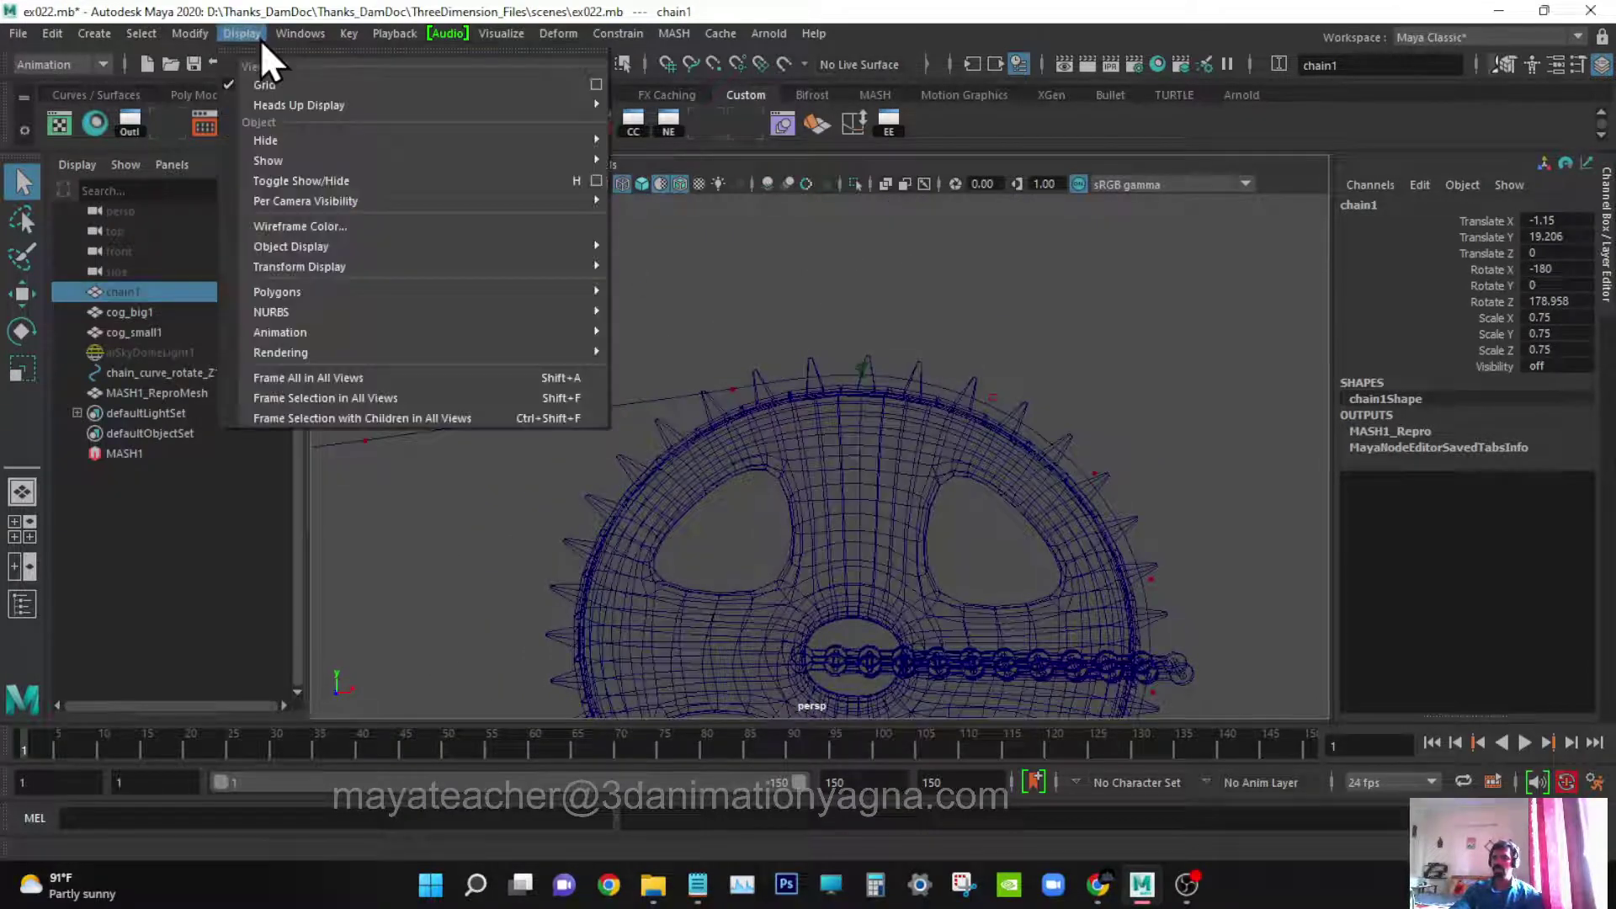
pyautogui.moveTo(264, 155)
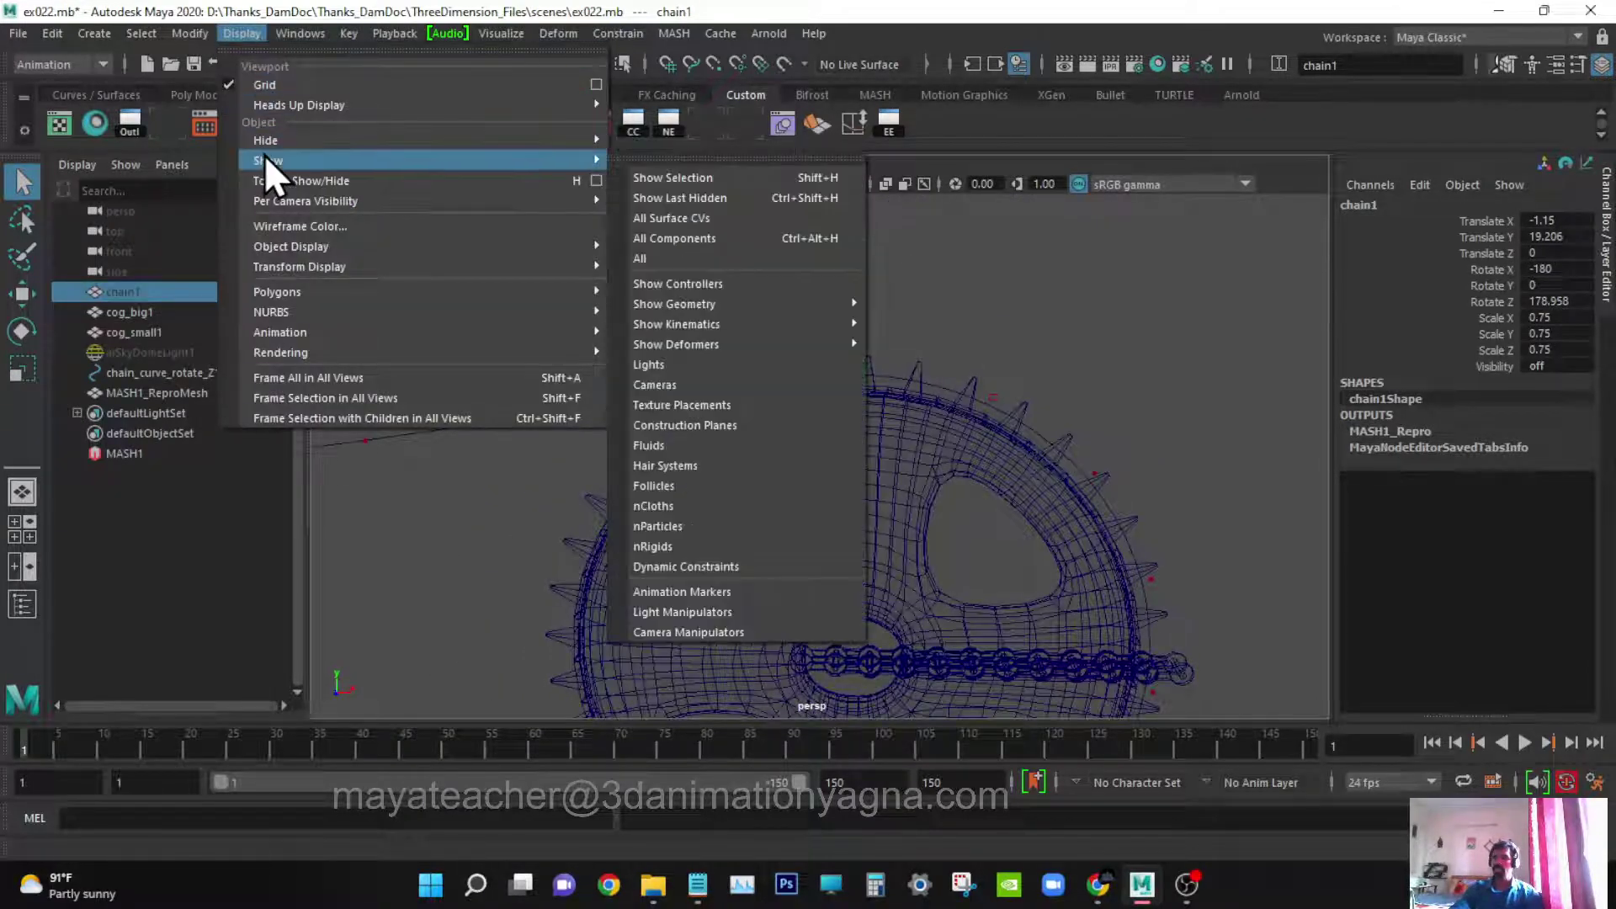
pyautogui.click(653, 173)
pyautogui.scroll(4, 800, 313)
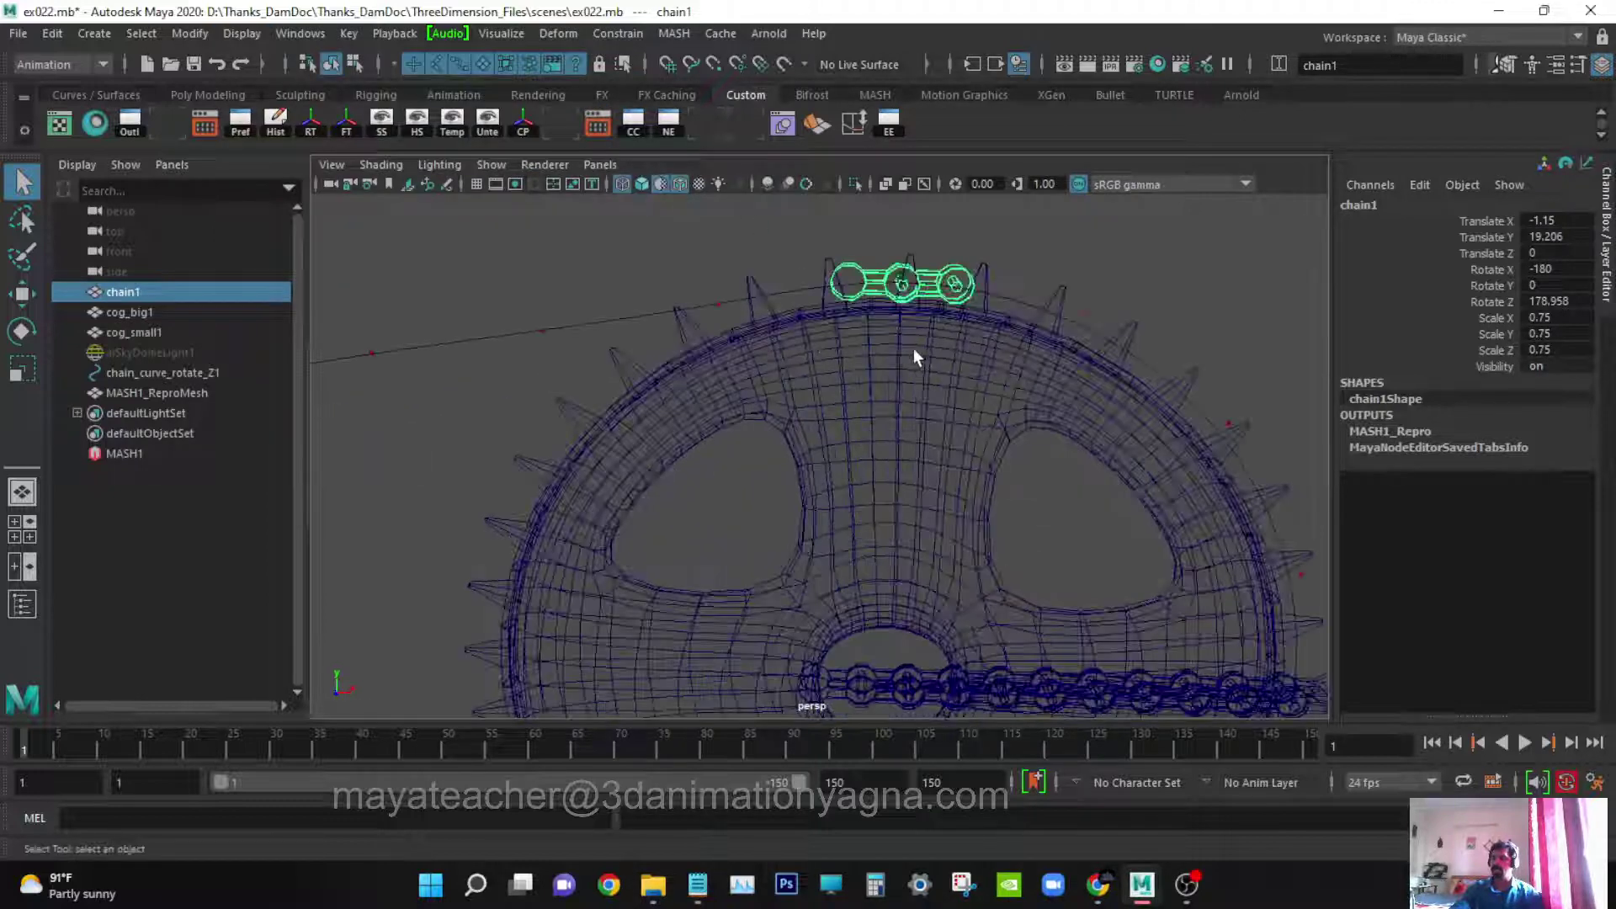
pyautogui.click(686, 35)
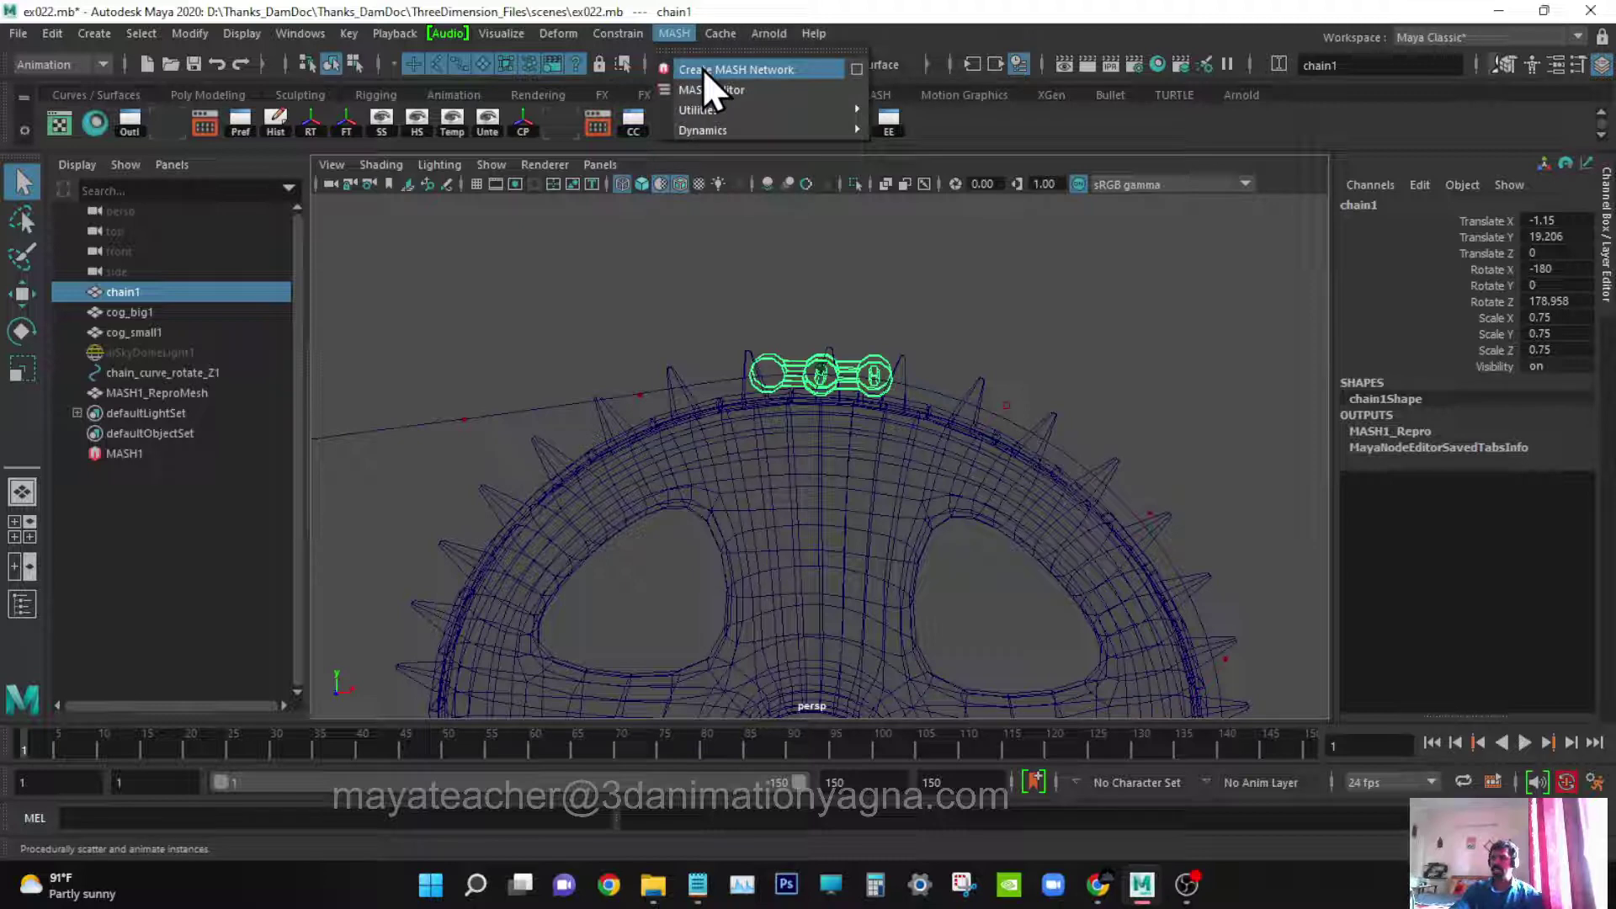
pyautogui.click(724, 5)
pyautogui.keyDown('alt'); pyautogui.moveTo(741, 338); pyautogui.dragTo(782, 350, button='middle'); pyautogui.keyUp('alt')
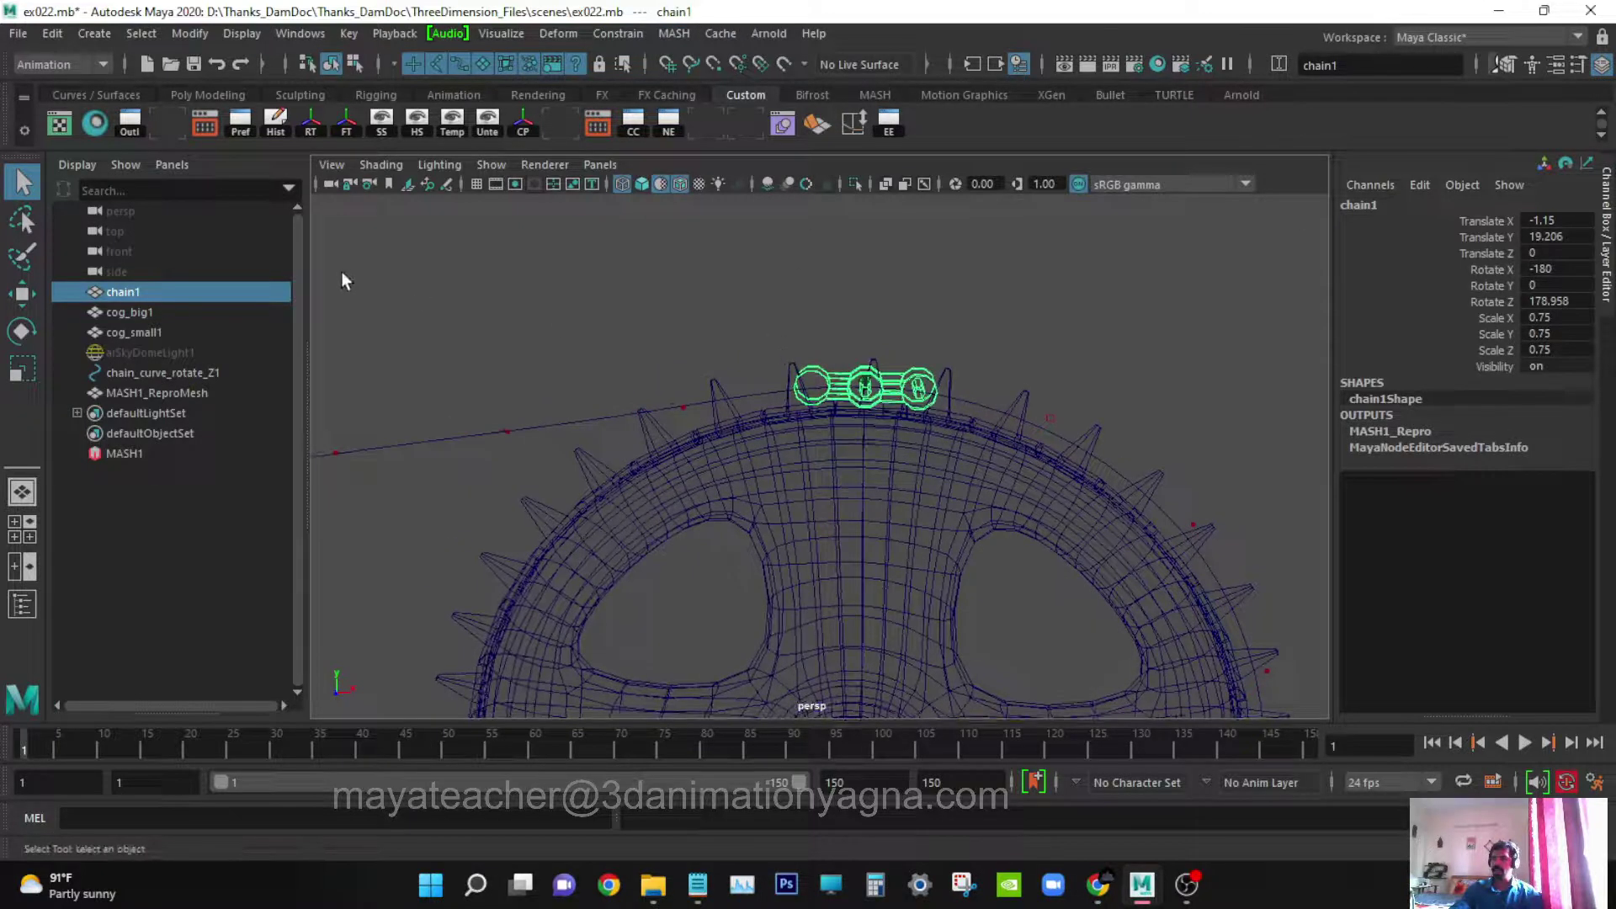
pyautogui.click(673, 34)
pyautogui.click(714, 15)
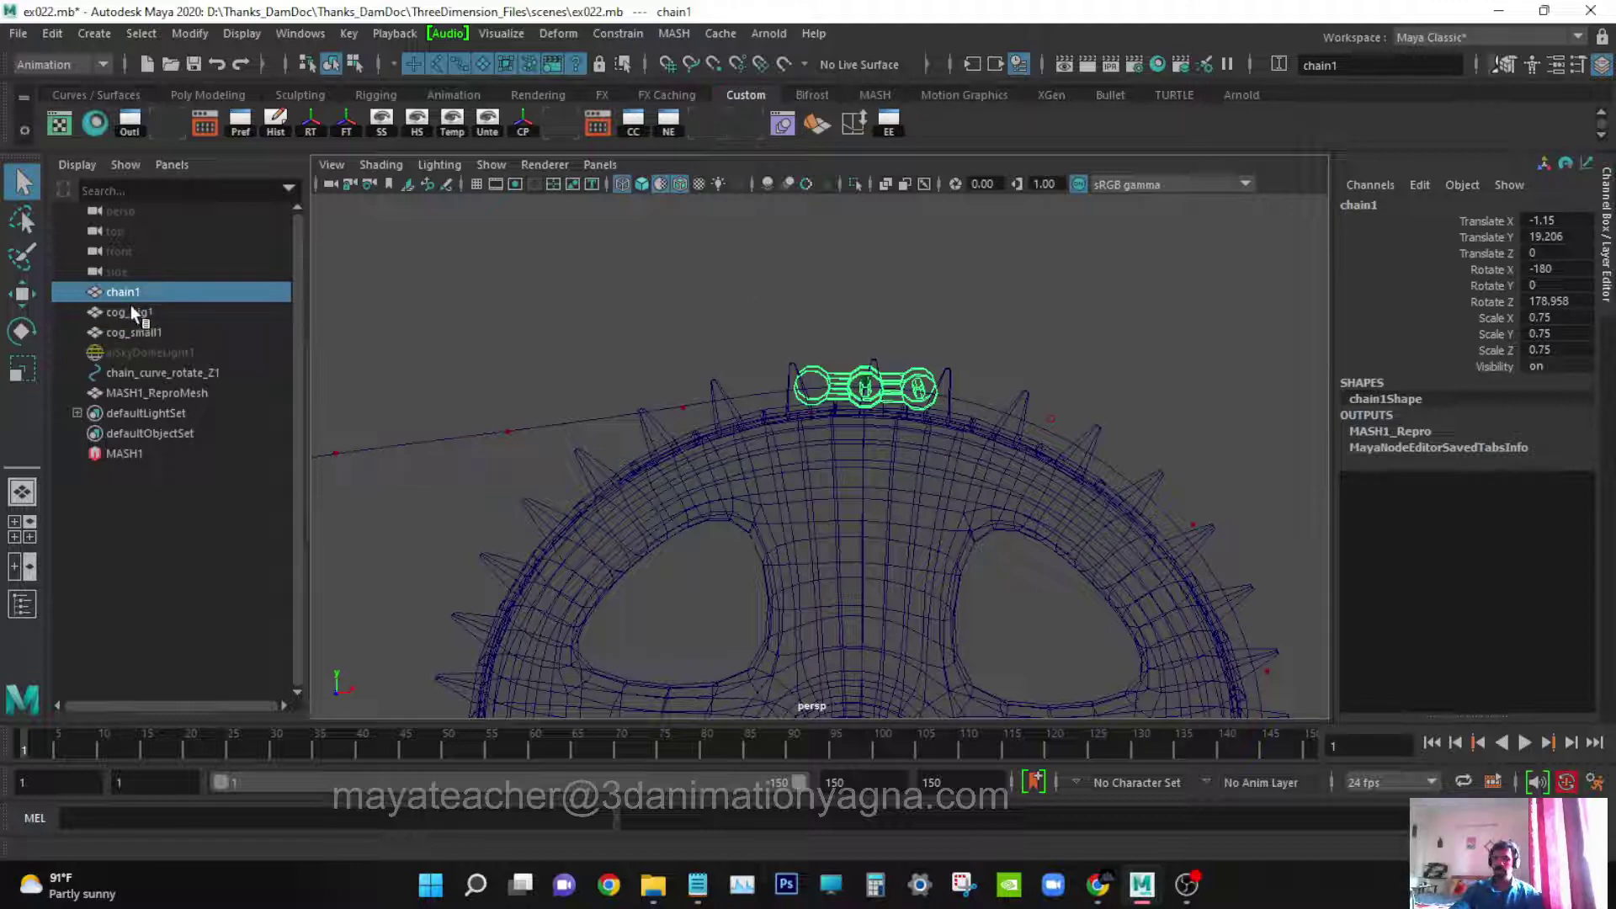
pyautogui.hotkey('ctrl', 'h')
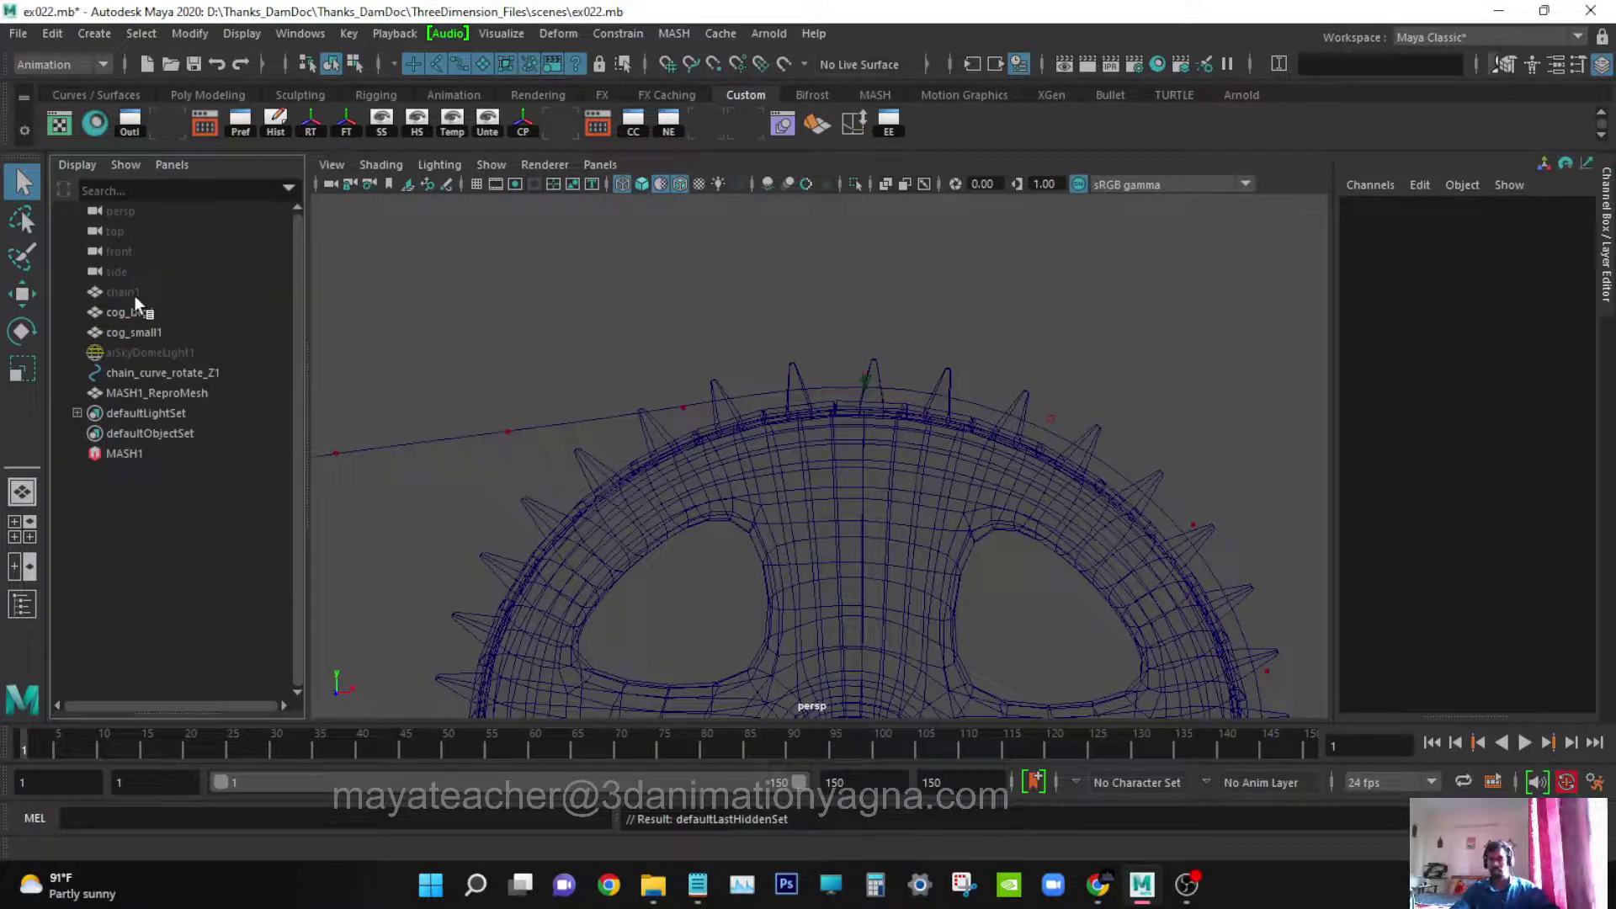
# - Select MASH1_ReproMesh in the Outliner and reframe the view on both gears
pyautogui.click(169, 394)
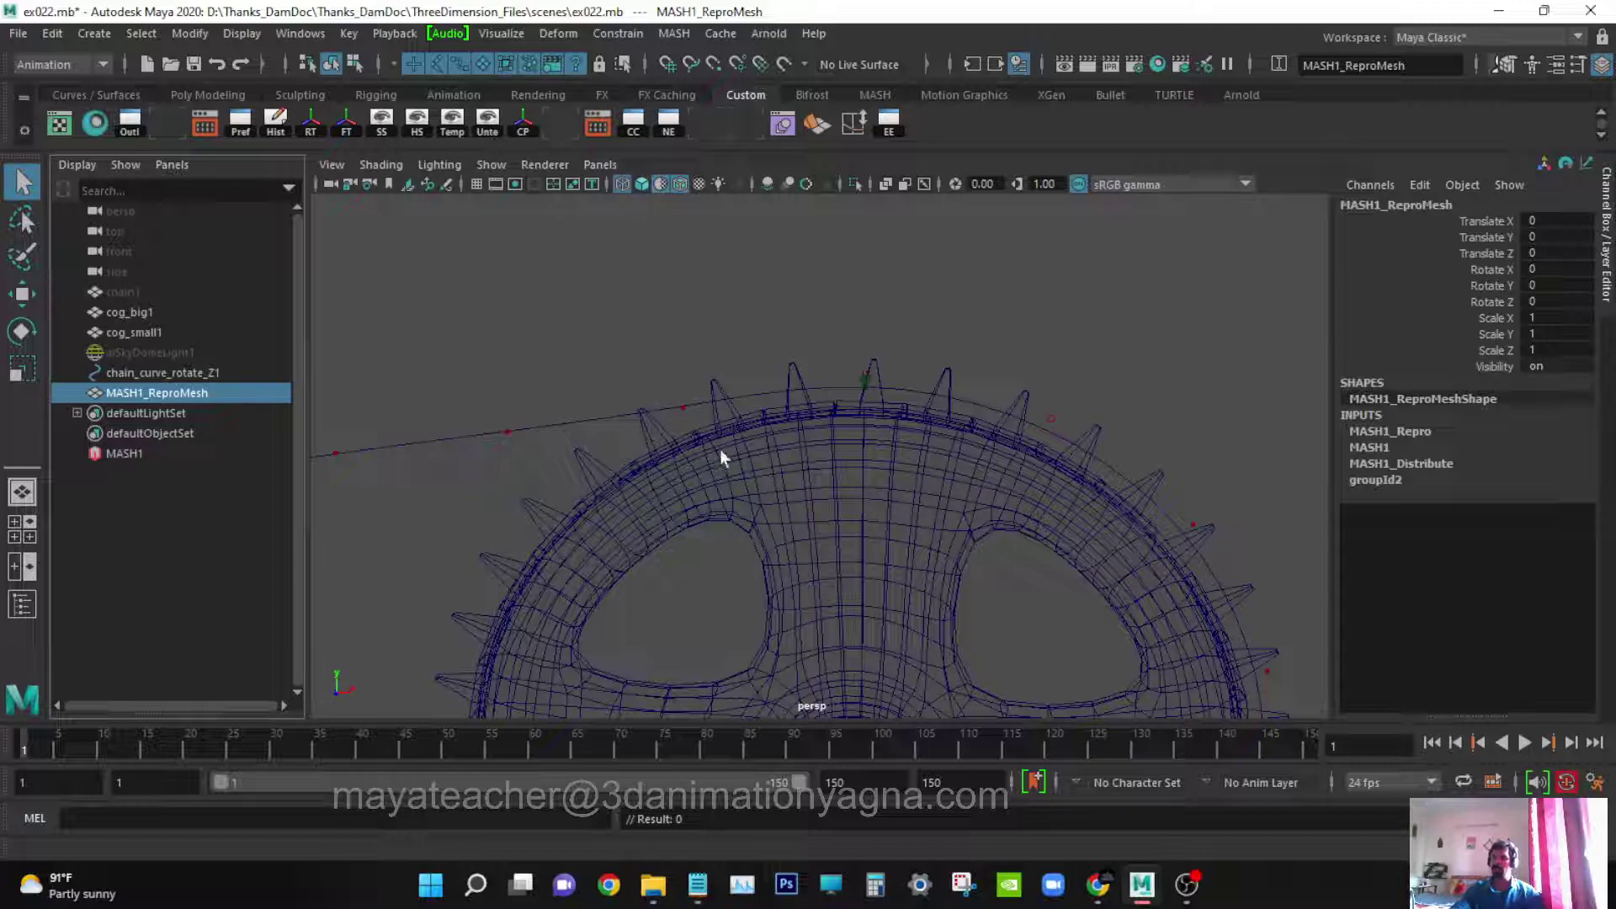
pyautogui.keyDown('alt'); pyautogui.moveTo(719, 448); pyautogui.dragTo(939, 558); pyautogui.keyUp('alt')
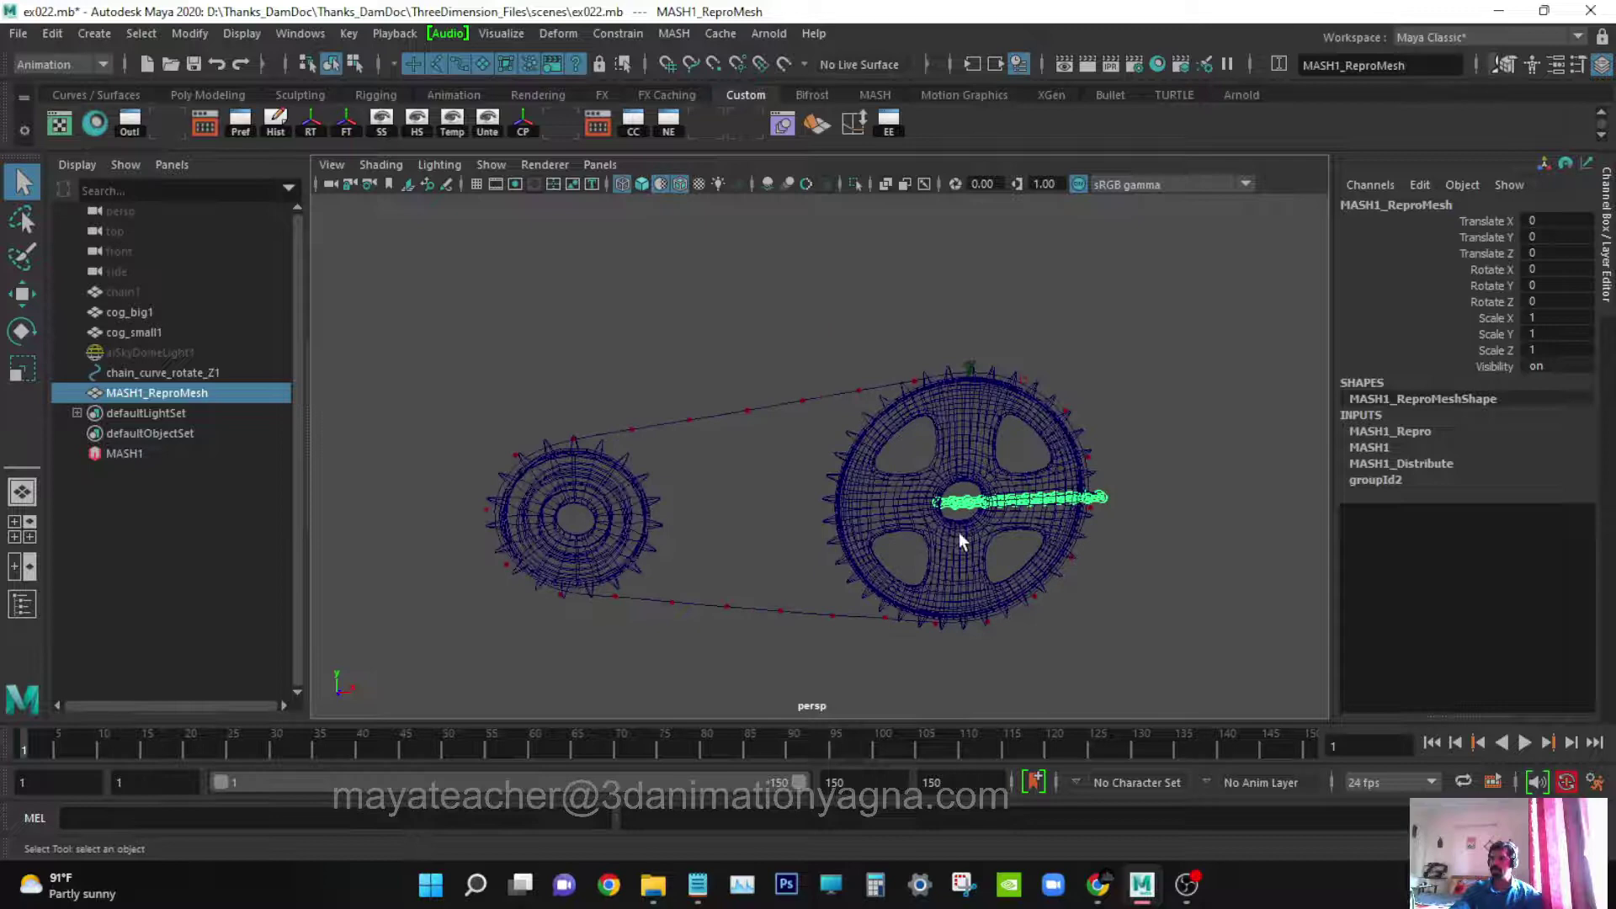
pyautogui.keyDown('alt'); pyautogui.moveTo(958, 532); pyautogui.dragTo(877, 523, button='middle'); pyautogui.keyUp('alt')
pyautogui.keyDown('alt'); pyautogui.moveTo(877, 524); pyautogui.dragTo(941, 526, button='right'); pyautogui.keyUp('alt')
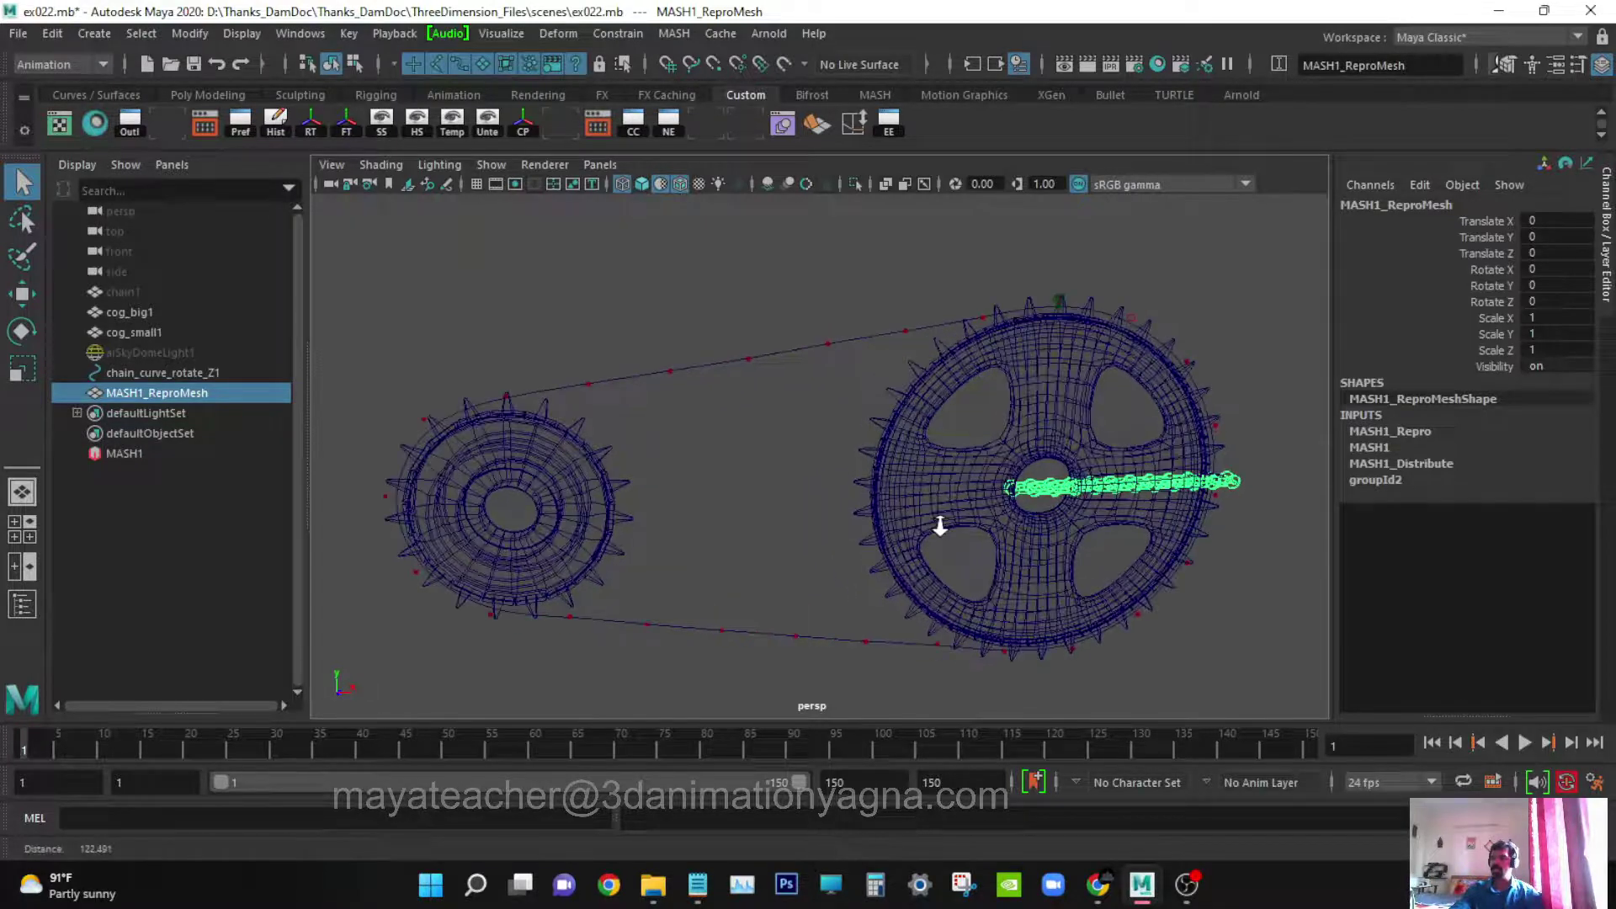
pyautogui.scroll(3, 851, 515)
pyautogui.scroll(2, 848, 516)
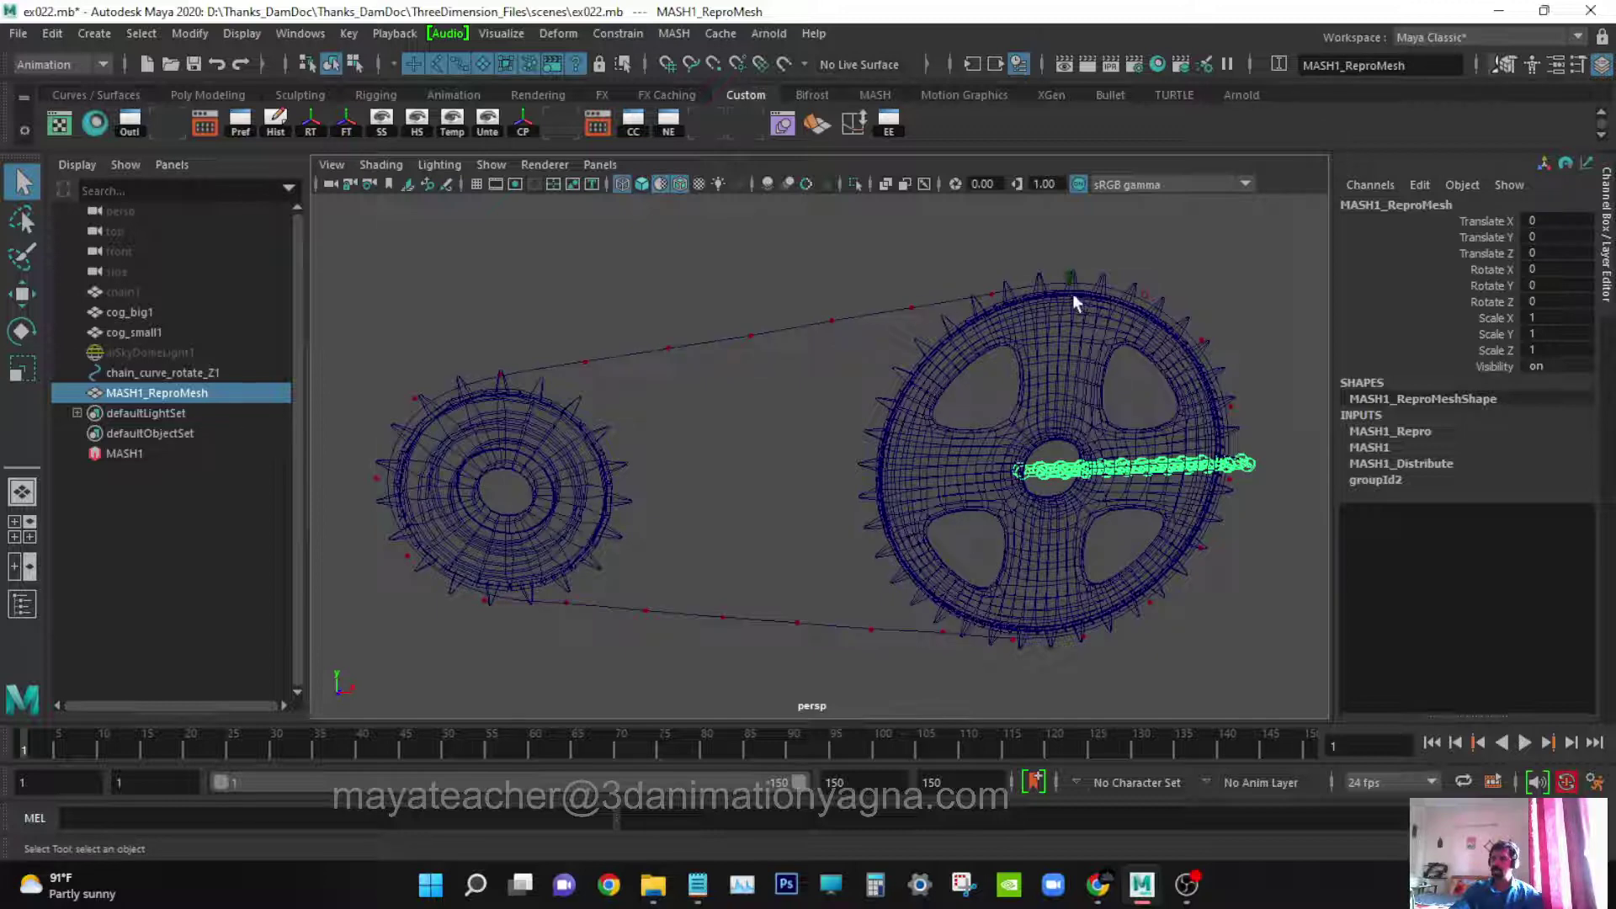
pyautogui.keyDown('alt'); pyautogui.moveTo(889, 552); pyautogui.dragTo(800, 527); pyautogui.keyUp('alt')
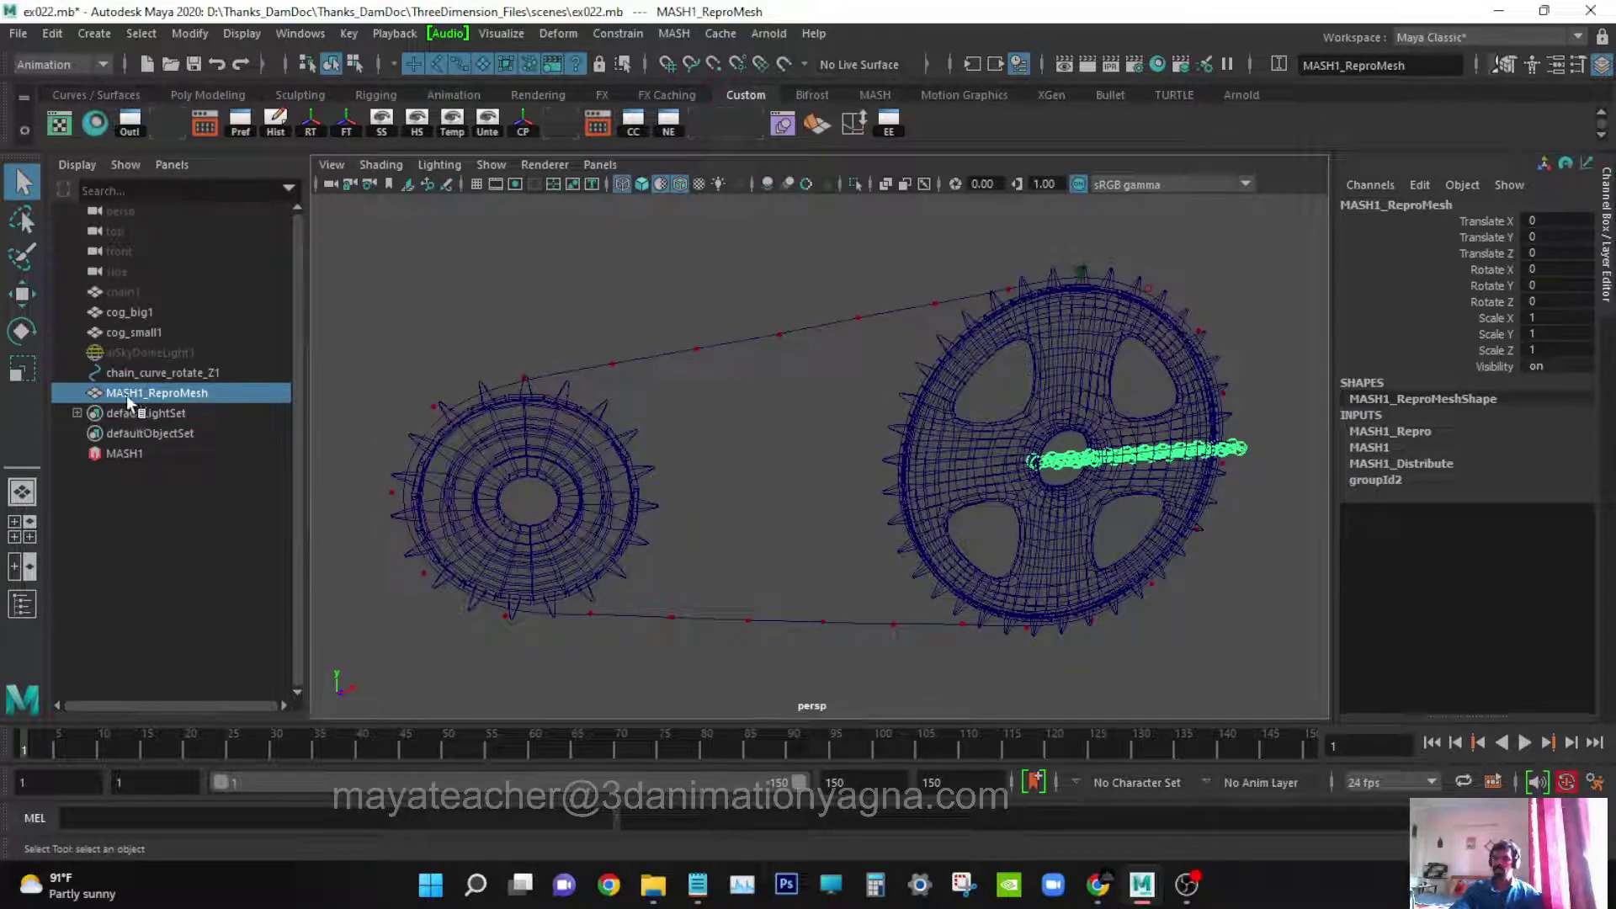
pyautogui.moveTo(126, 396); pyautogui.dragTo(160, 400, button='middle')
# - Open MASH1_ReproMesh attributes, widen the panel, and browse the Repro, MASH1, Distribute and groupId2 tabs
pyautogui.hotkey('ctrl', 'a')
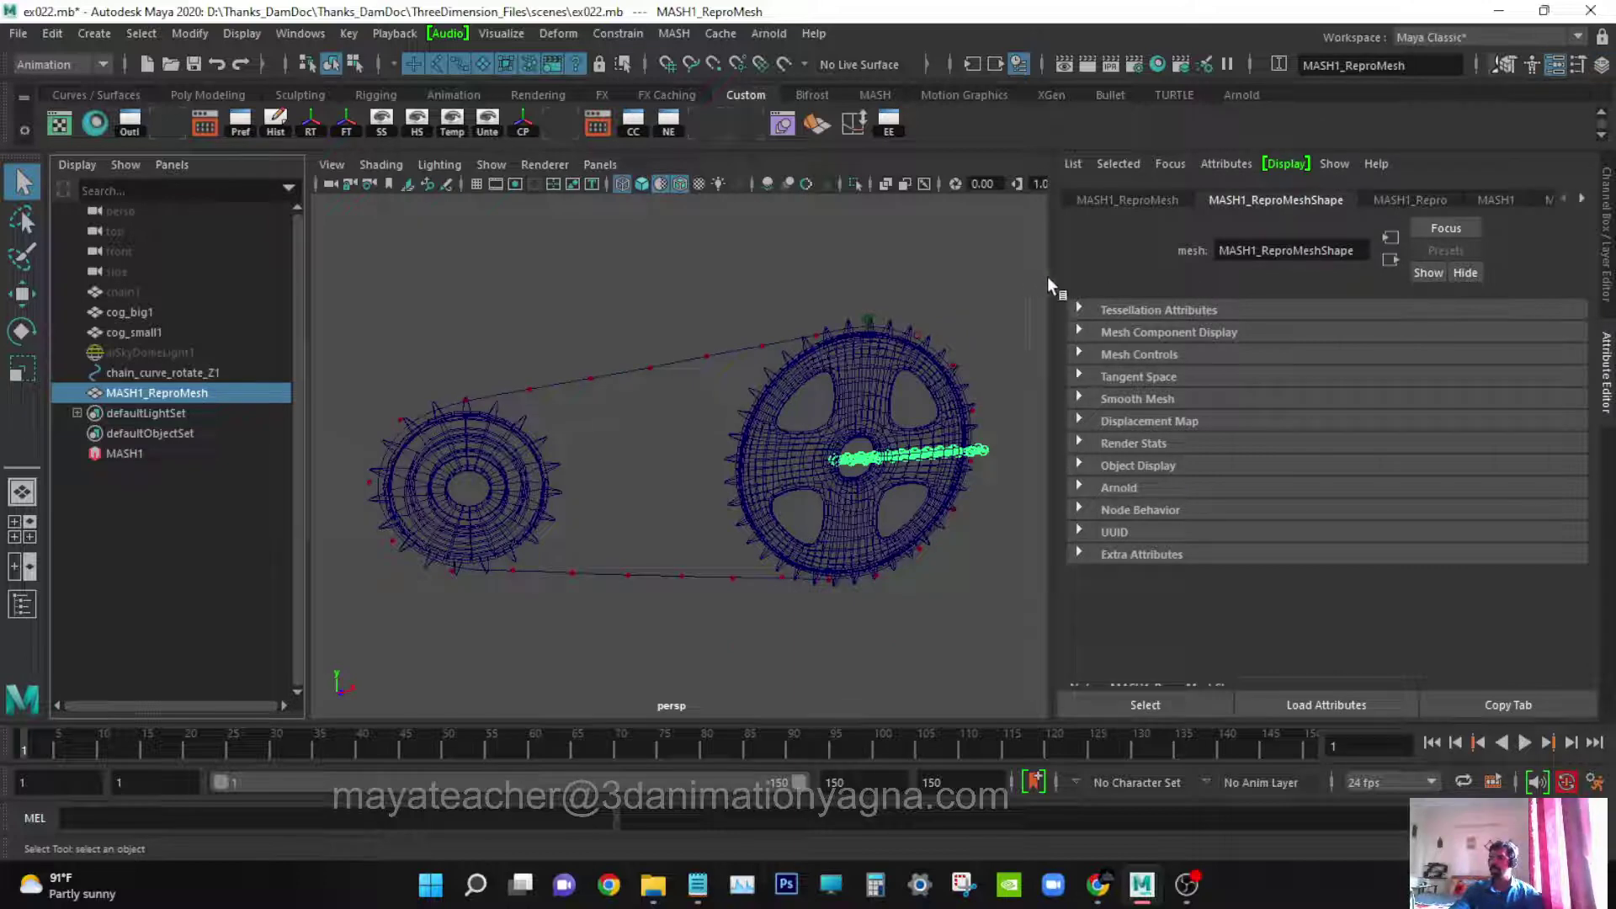
pyautogui.moveTo(1056, 285); pyautogui.dragTo(929, 284)
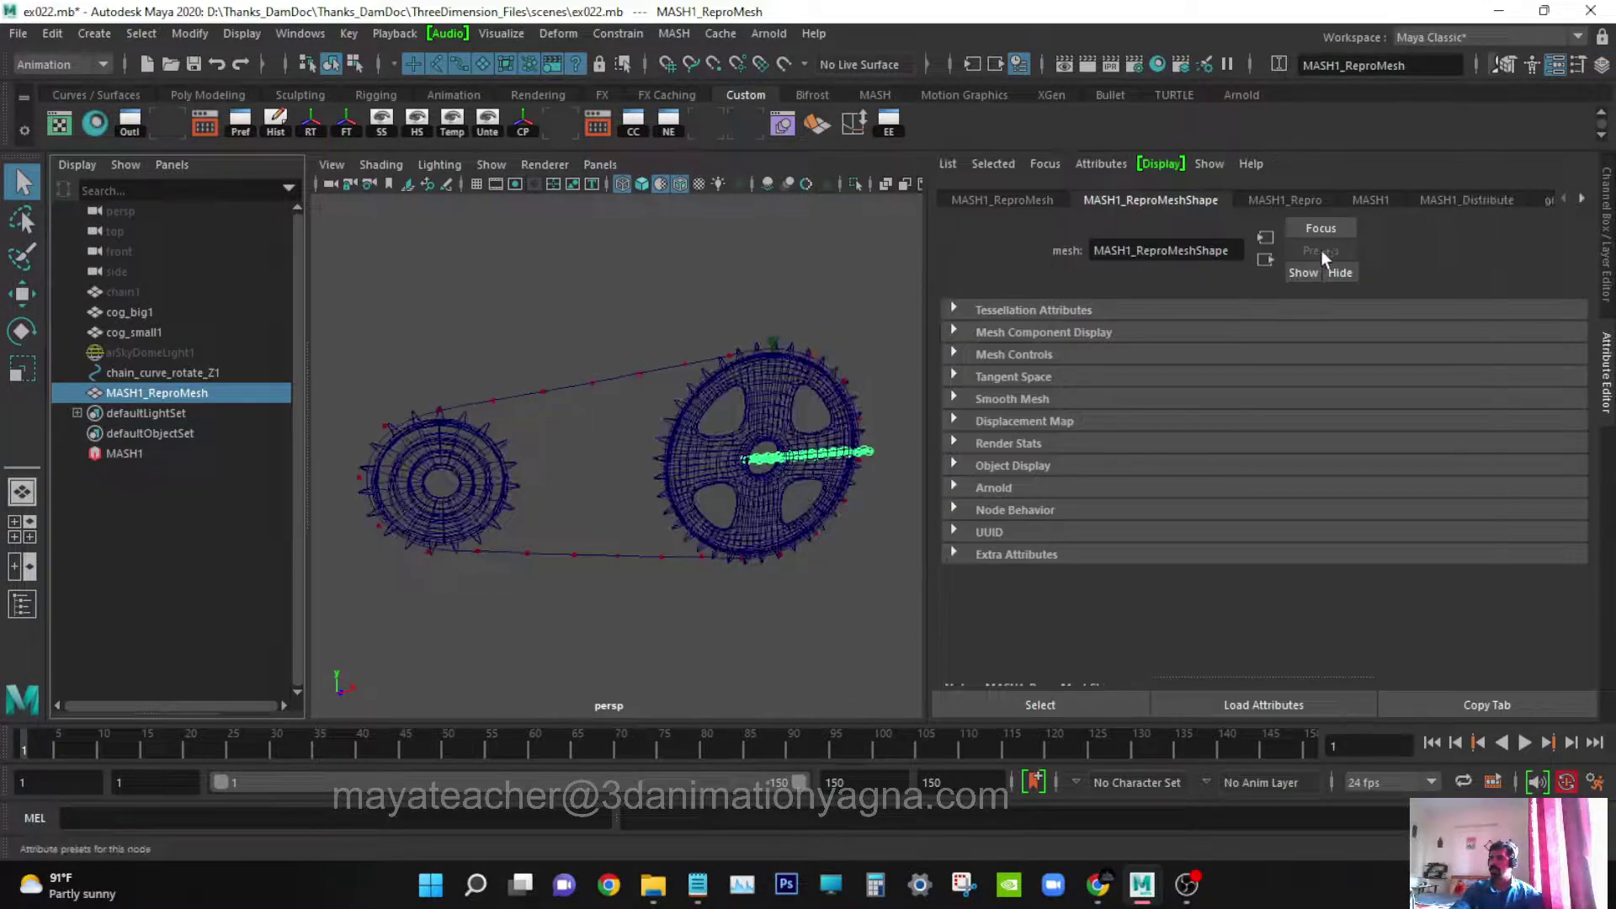
pyautogui.click(1299, 200)
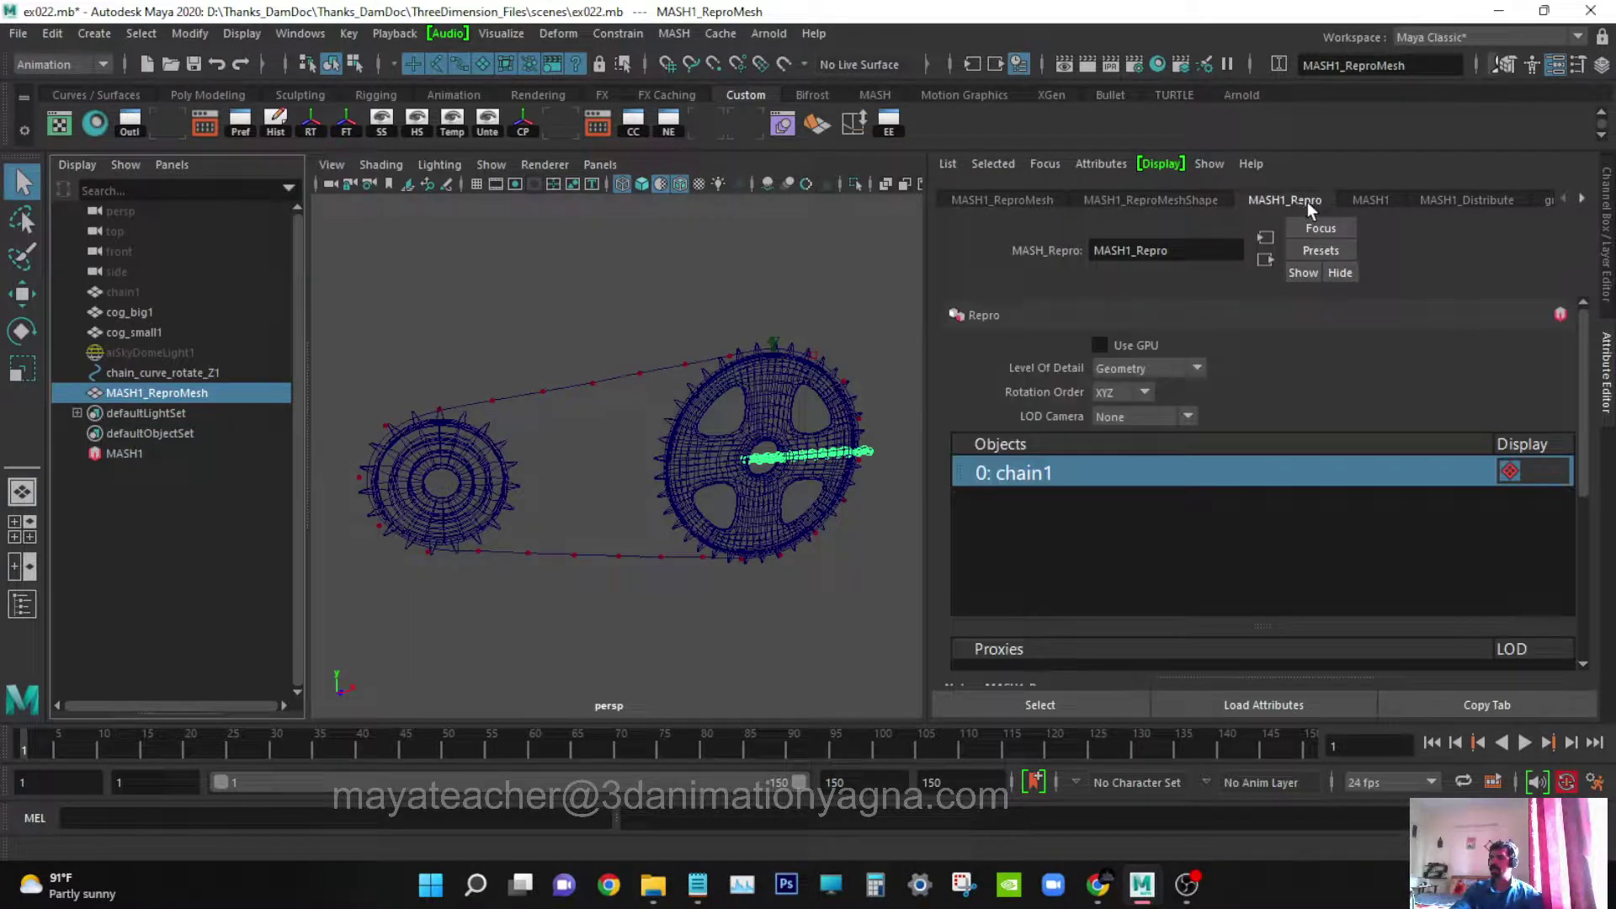
pyautogui.click(1373, 200)
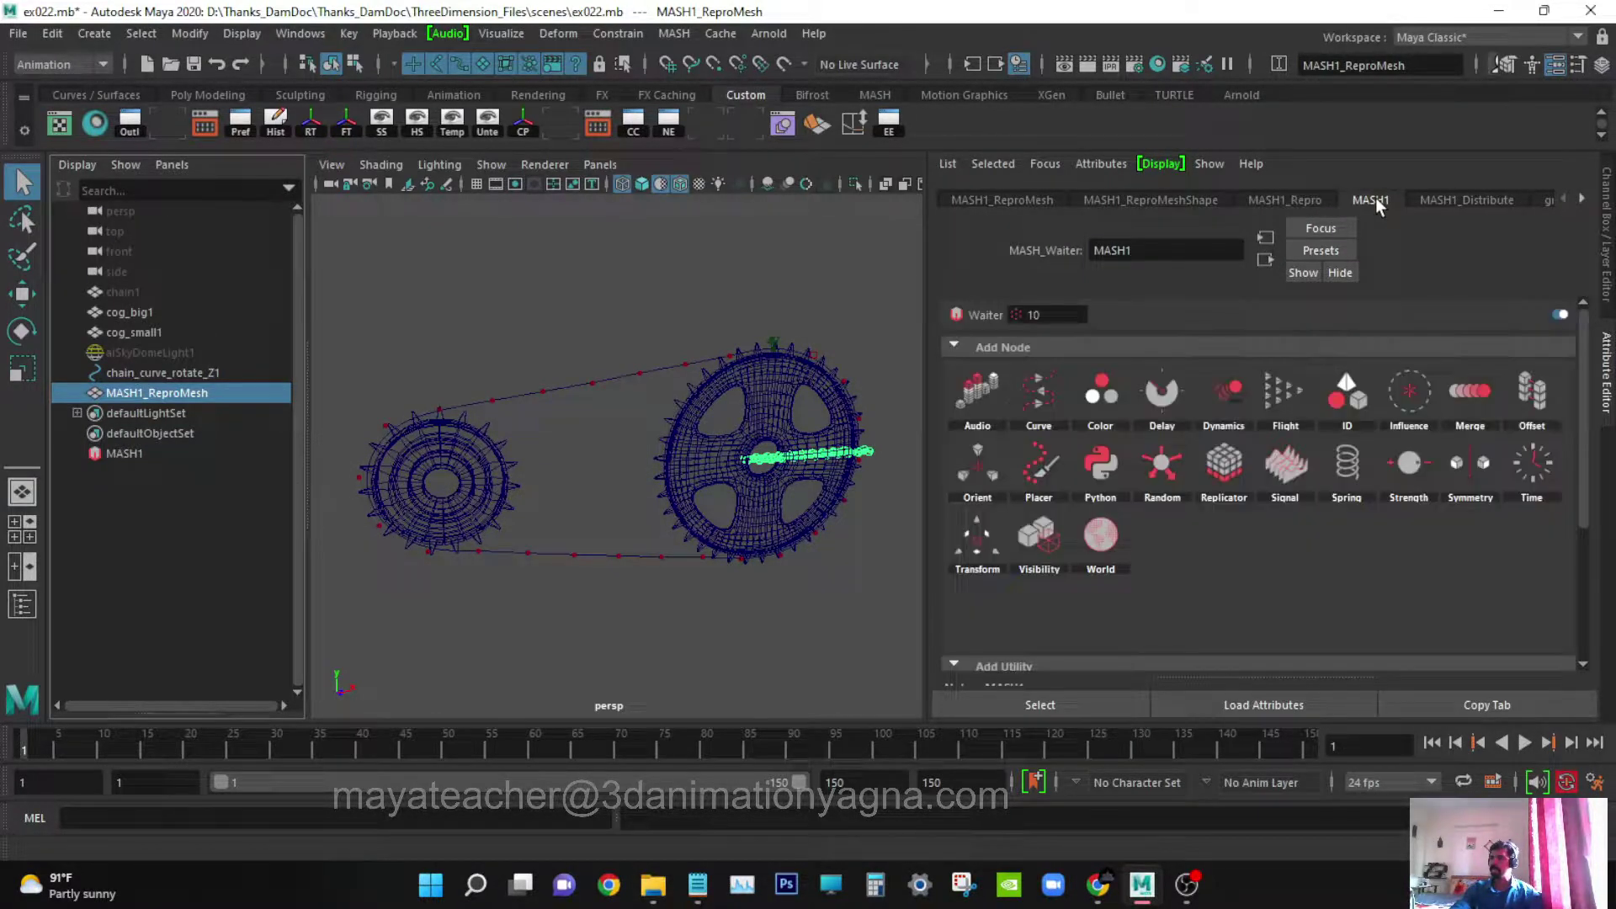
pyautogui.click(1476, 199)
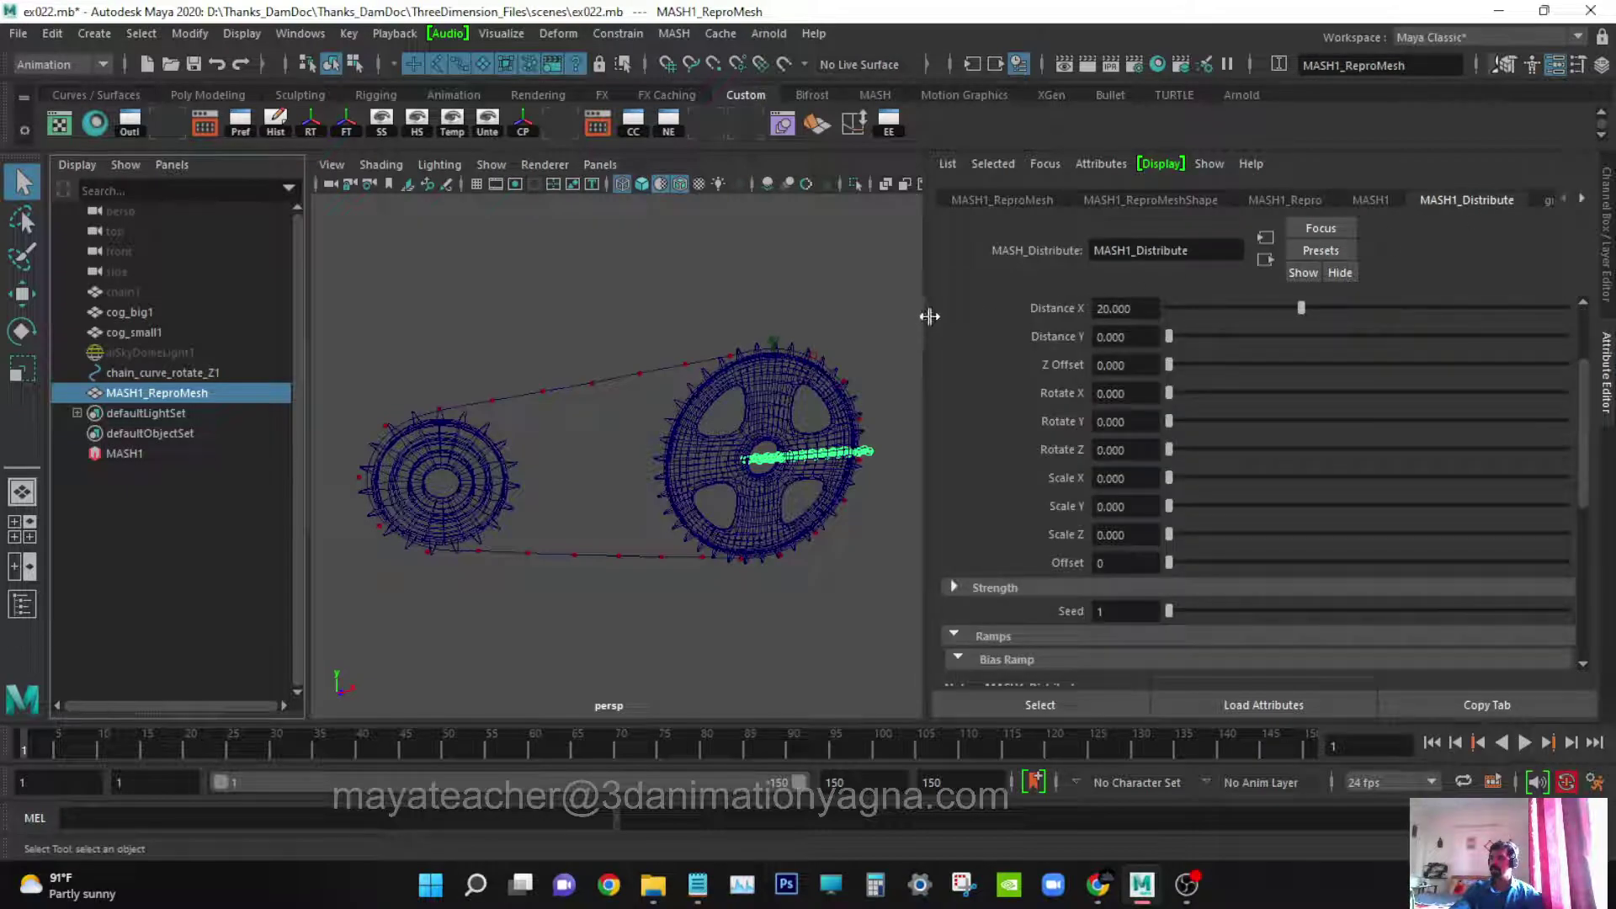
pyautogui.moveTo(927, 315); pyautogui.dragTo(859, 325)
pyautogui.click(1509, 199)
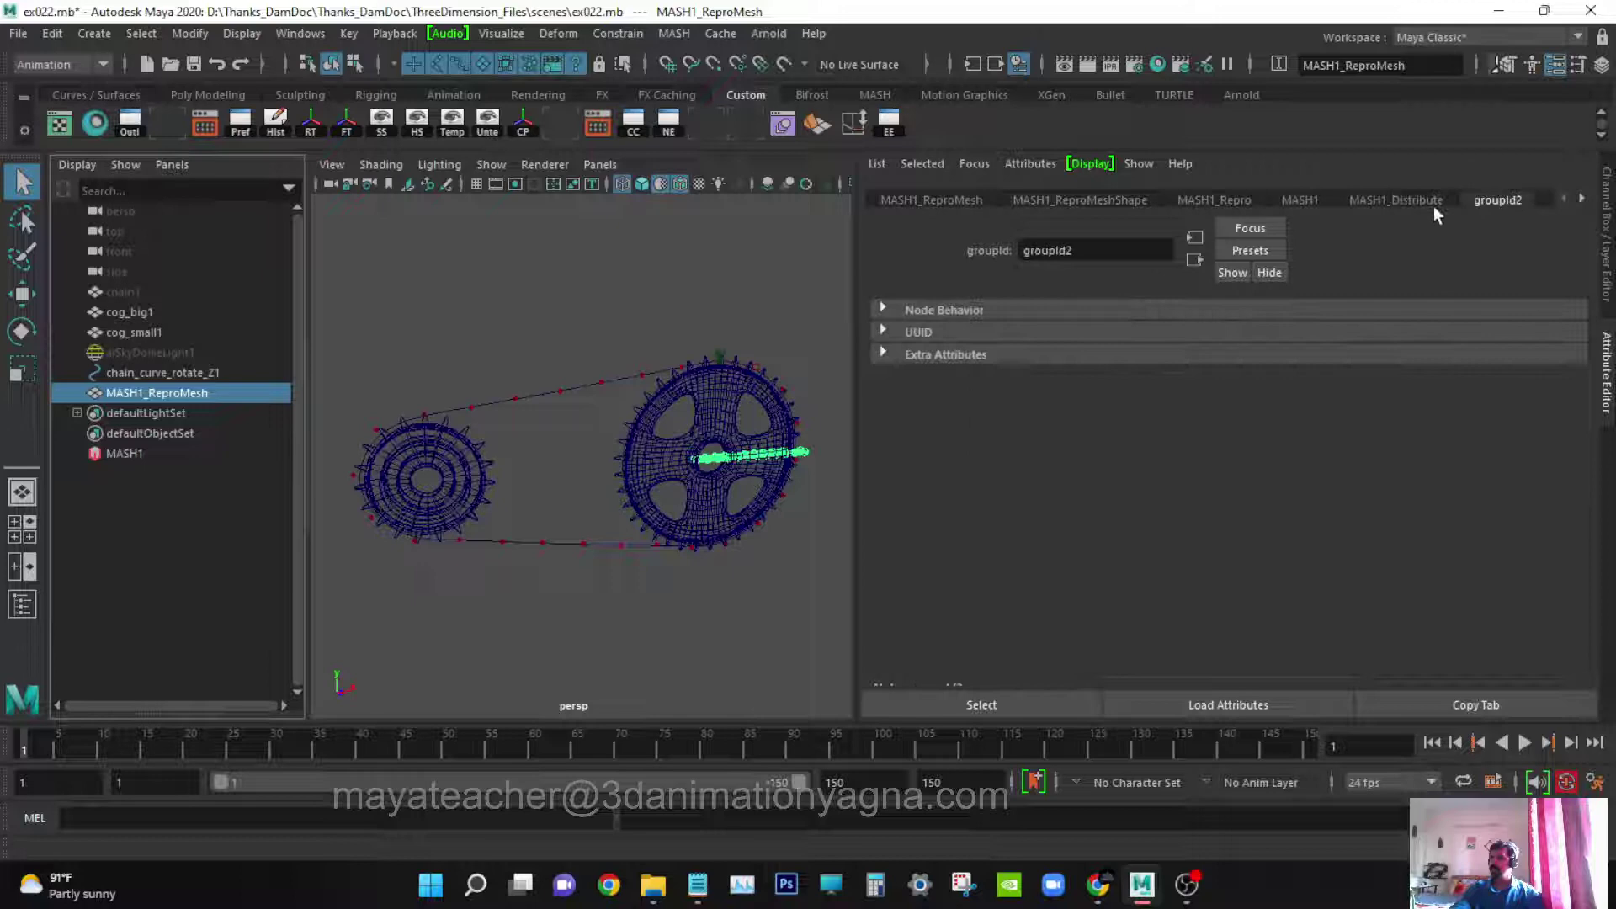
pyautogui.click(1393, 200)
pyautogui.click(1210, 199)
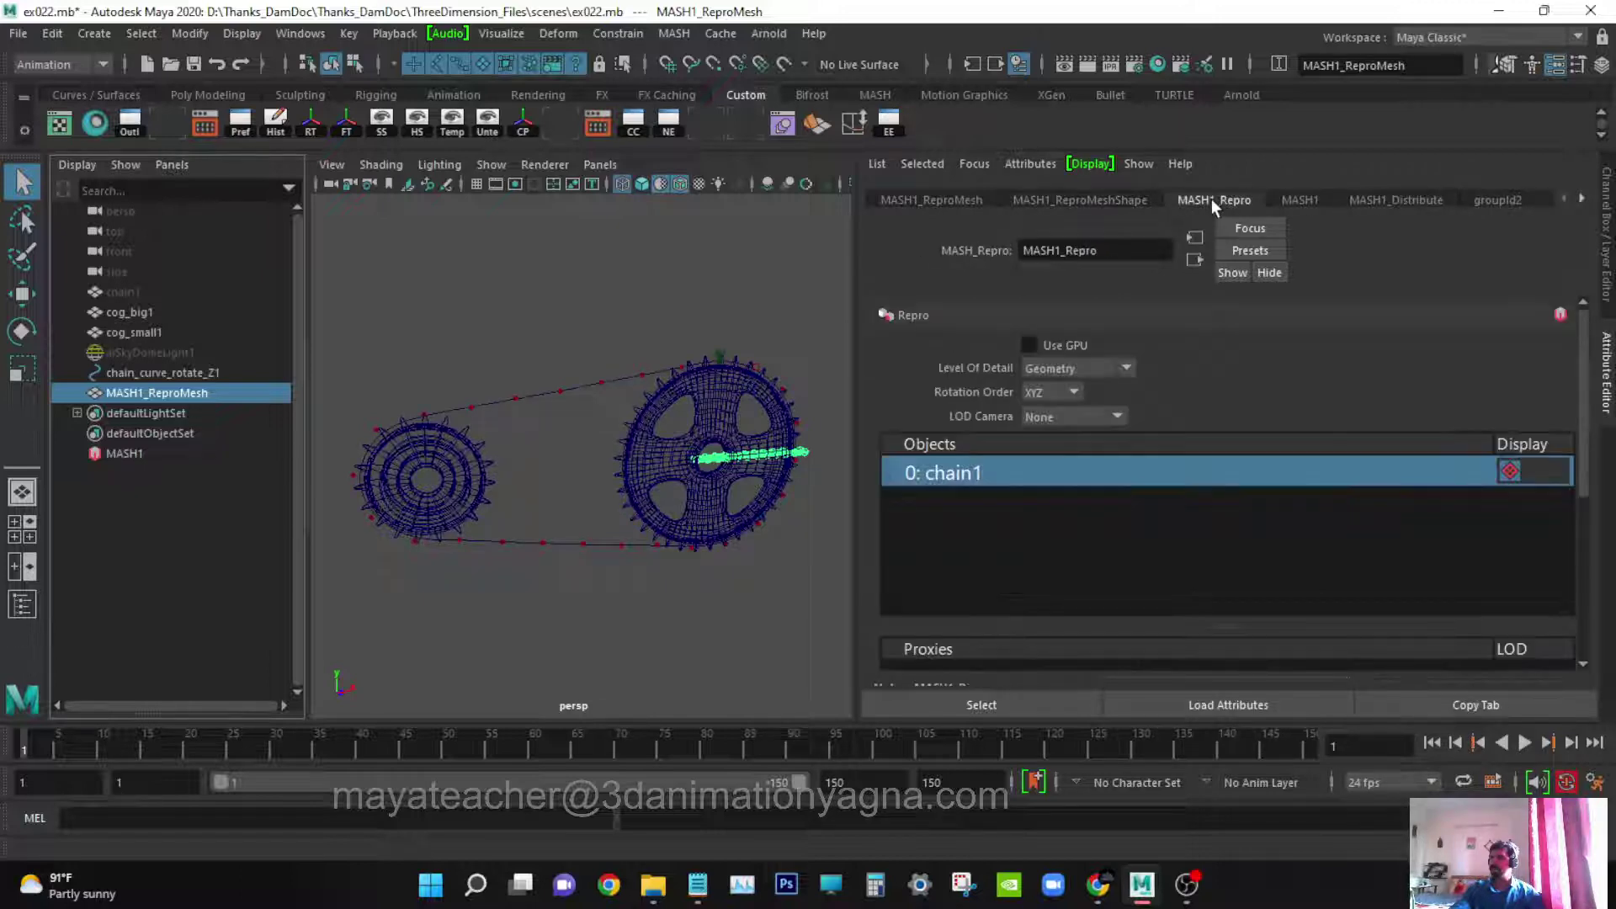
# - Keep MASH1_Repro level of detail at Geometry, then show the MASH1 waiter's Add Node grid
pyautogui.scroll(-3, 1331, 385)
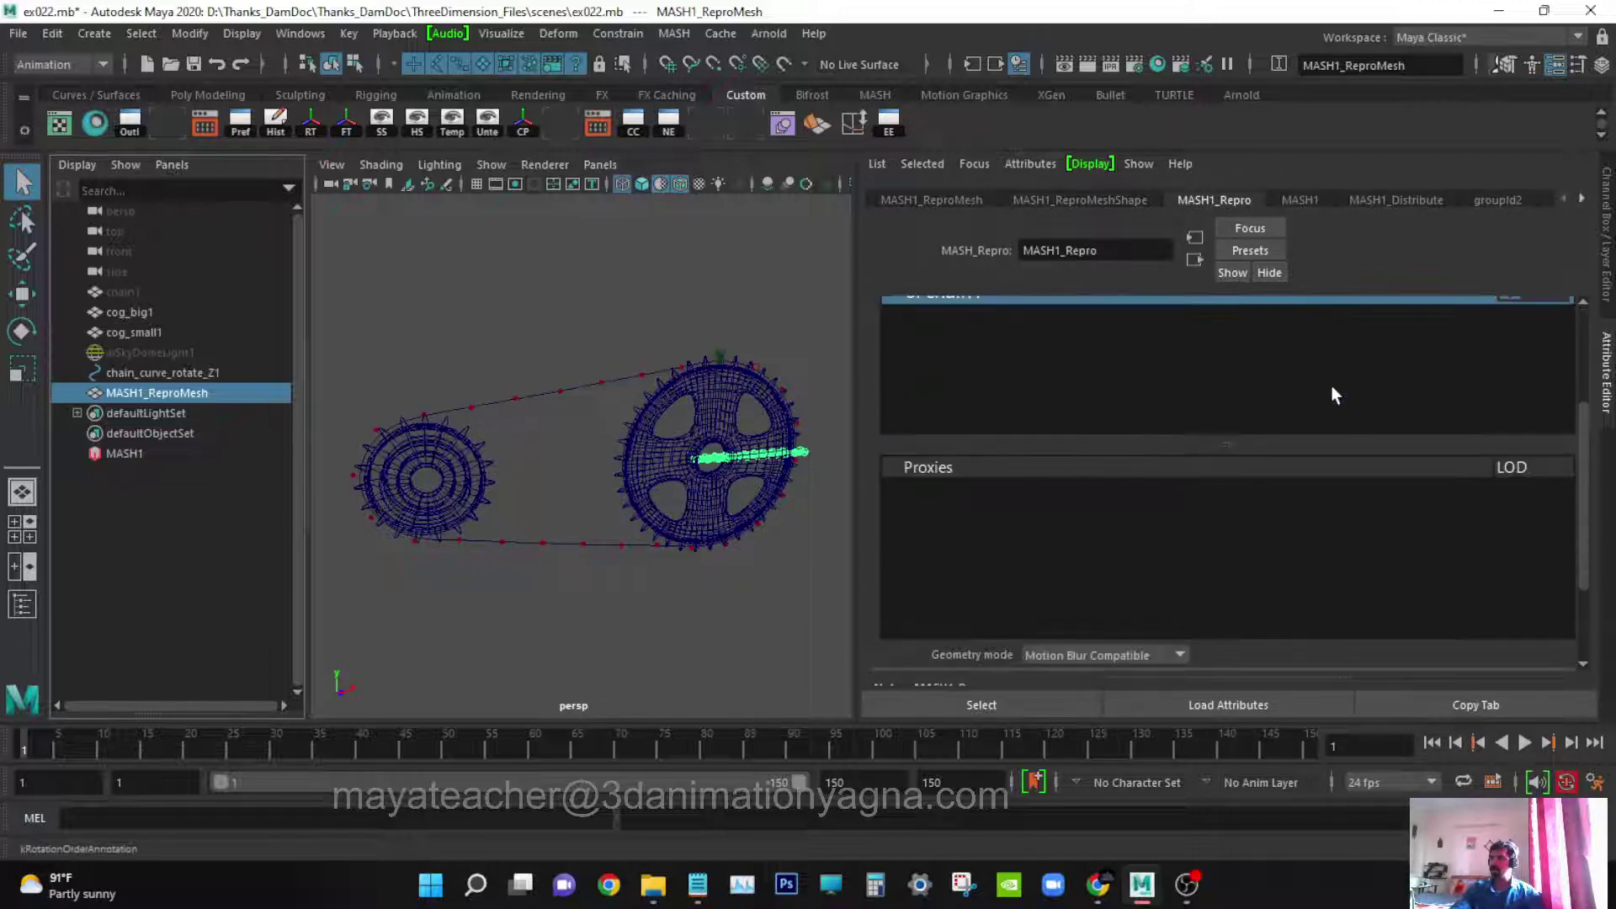
pyautogui.scroll(3, 1330, 384)
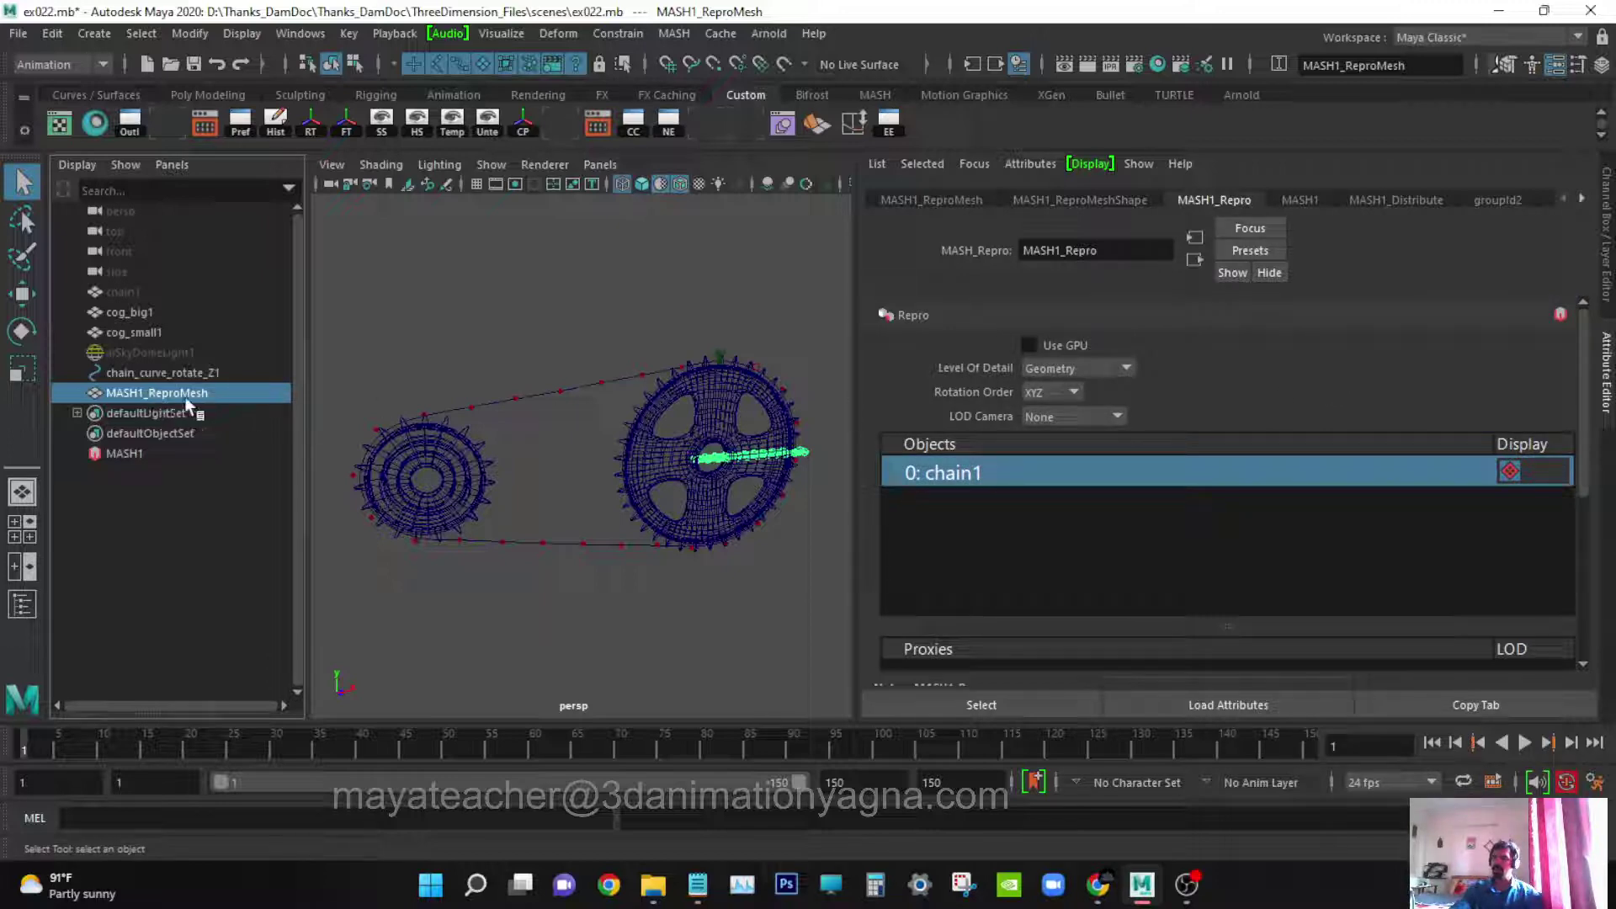
pyautogui.scroll(-3, 1269, 463)
pyautogui.scroll(3, 1267, 459)
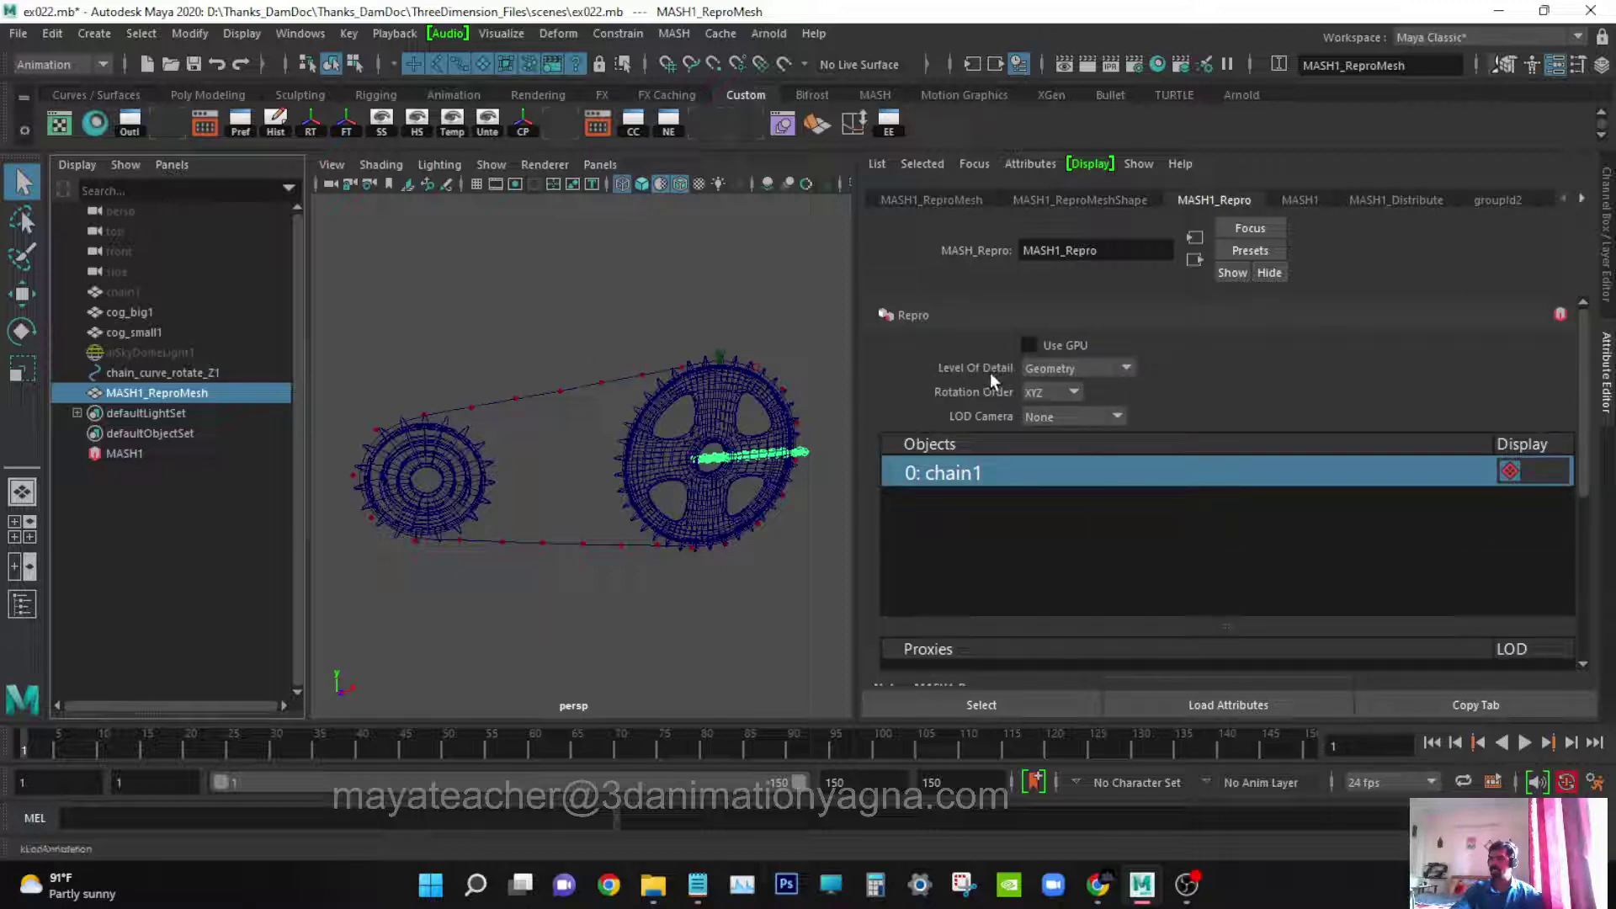
pyautogui.click(1052, 367)
pyautogui.click(1060, 389)
pyautogui.scroll(-5, 1262, 446)
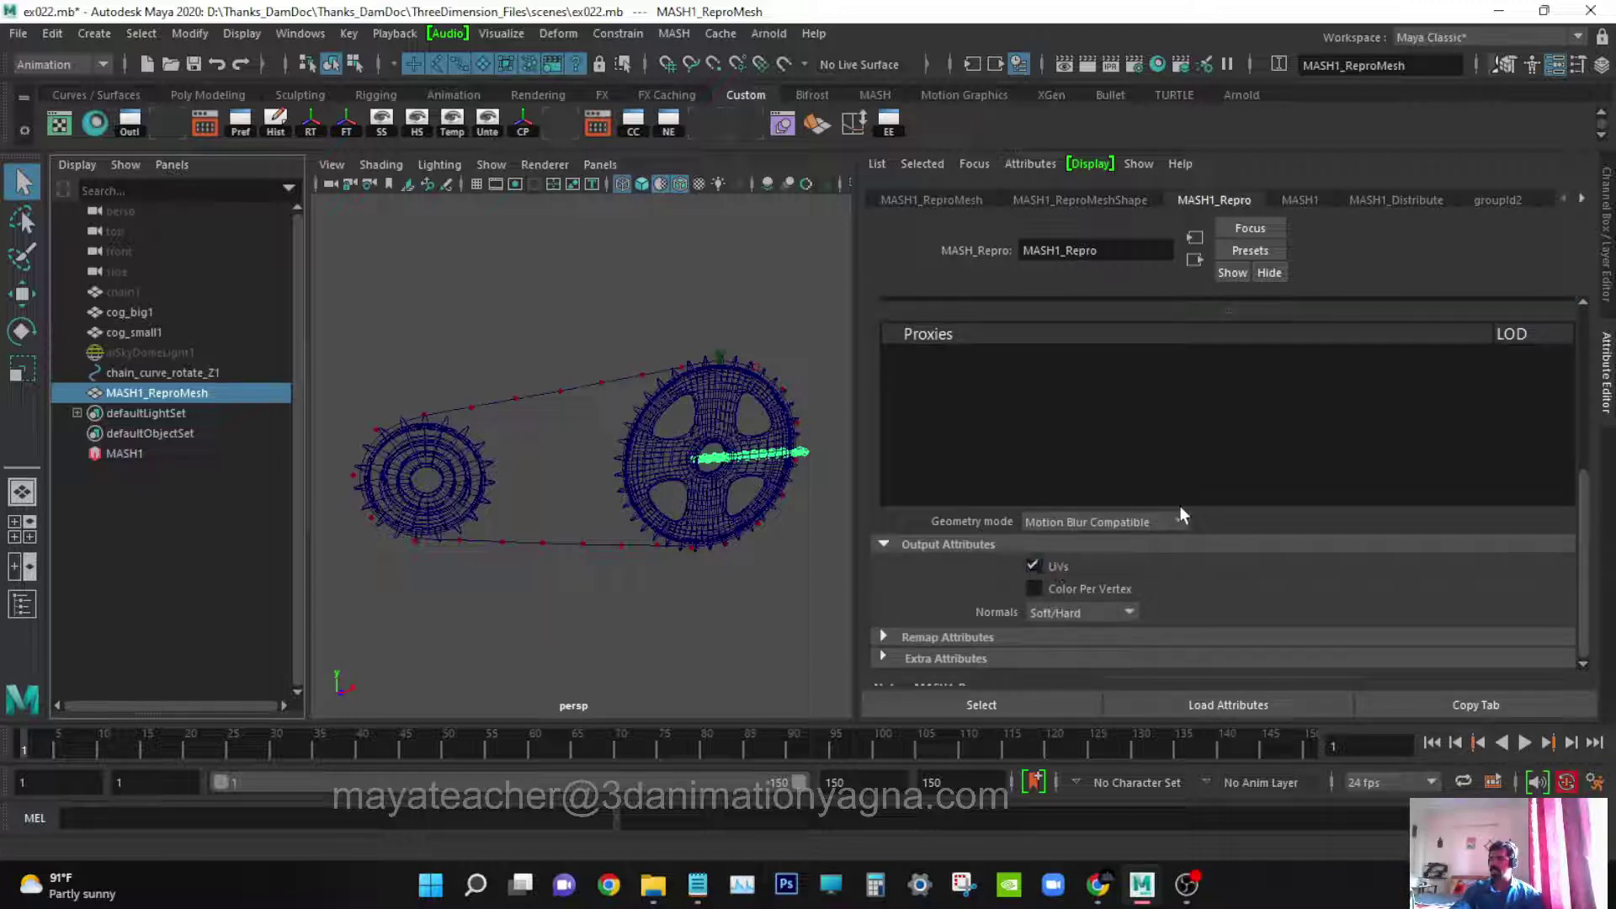
pyautogui.scroll(5, 1182, 497)
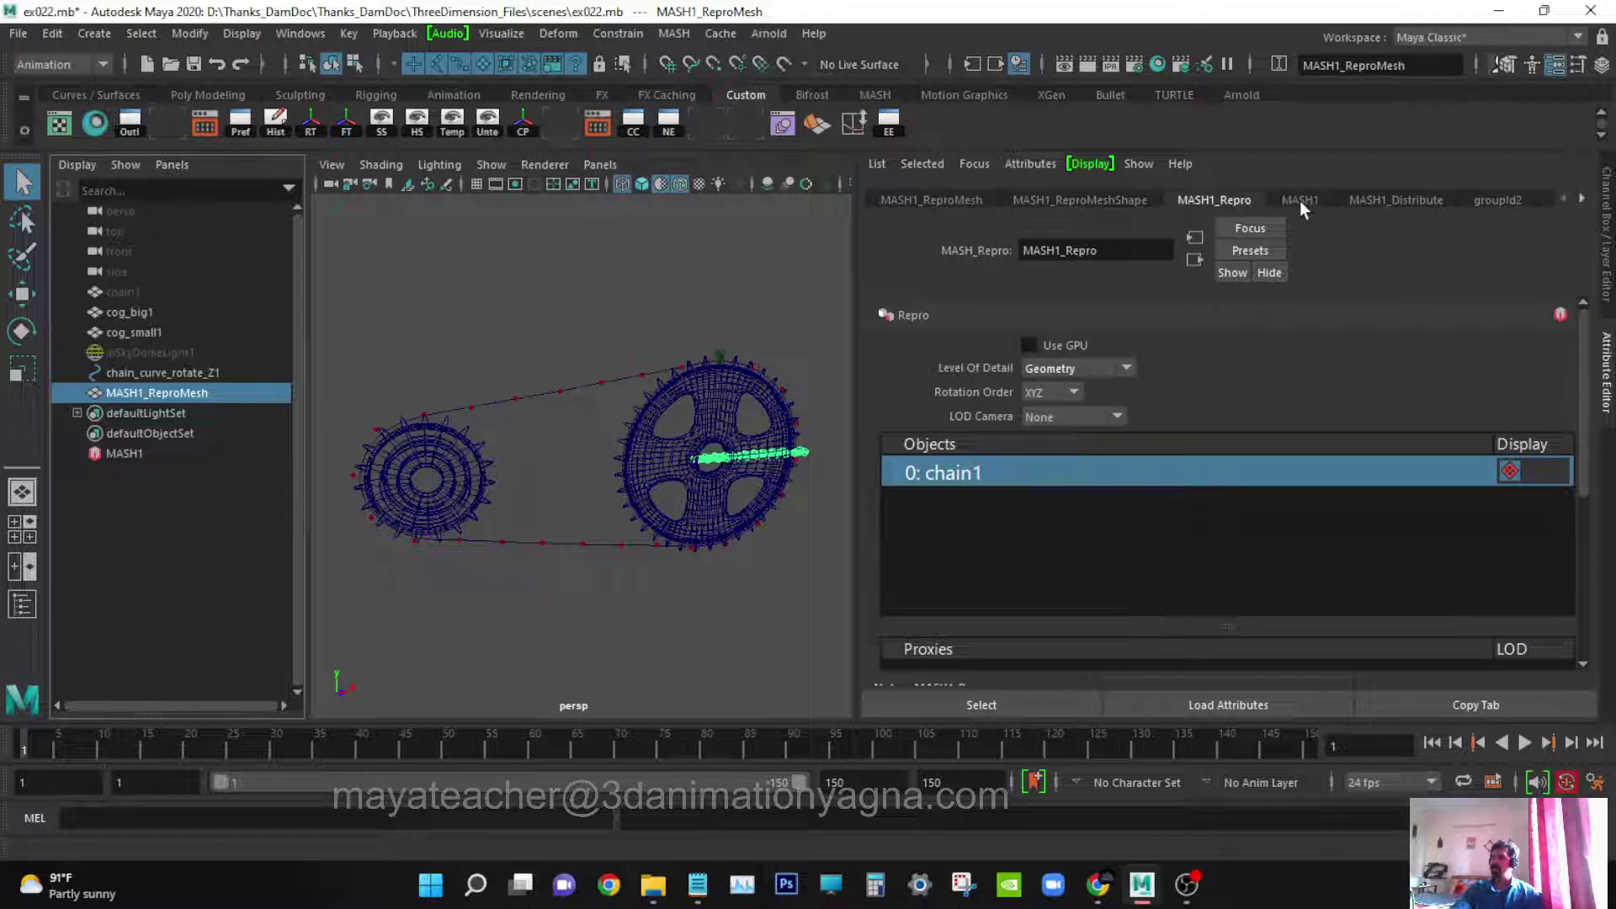
pyautogui.click(1300, 202)
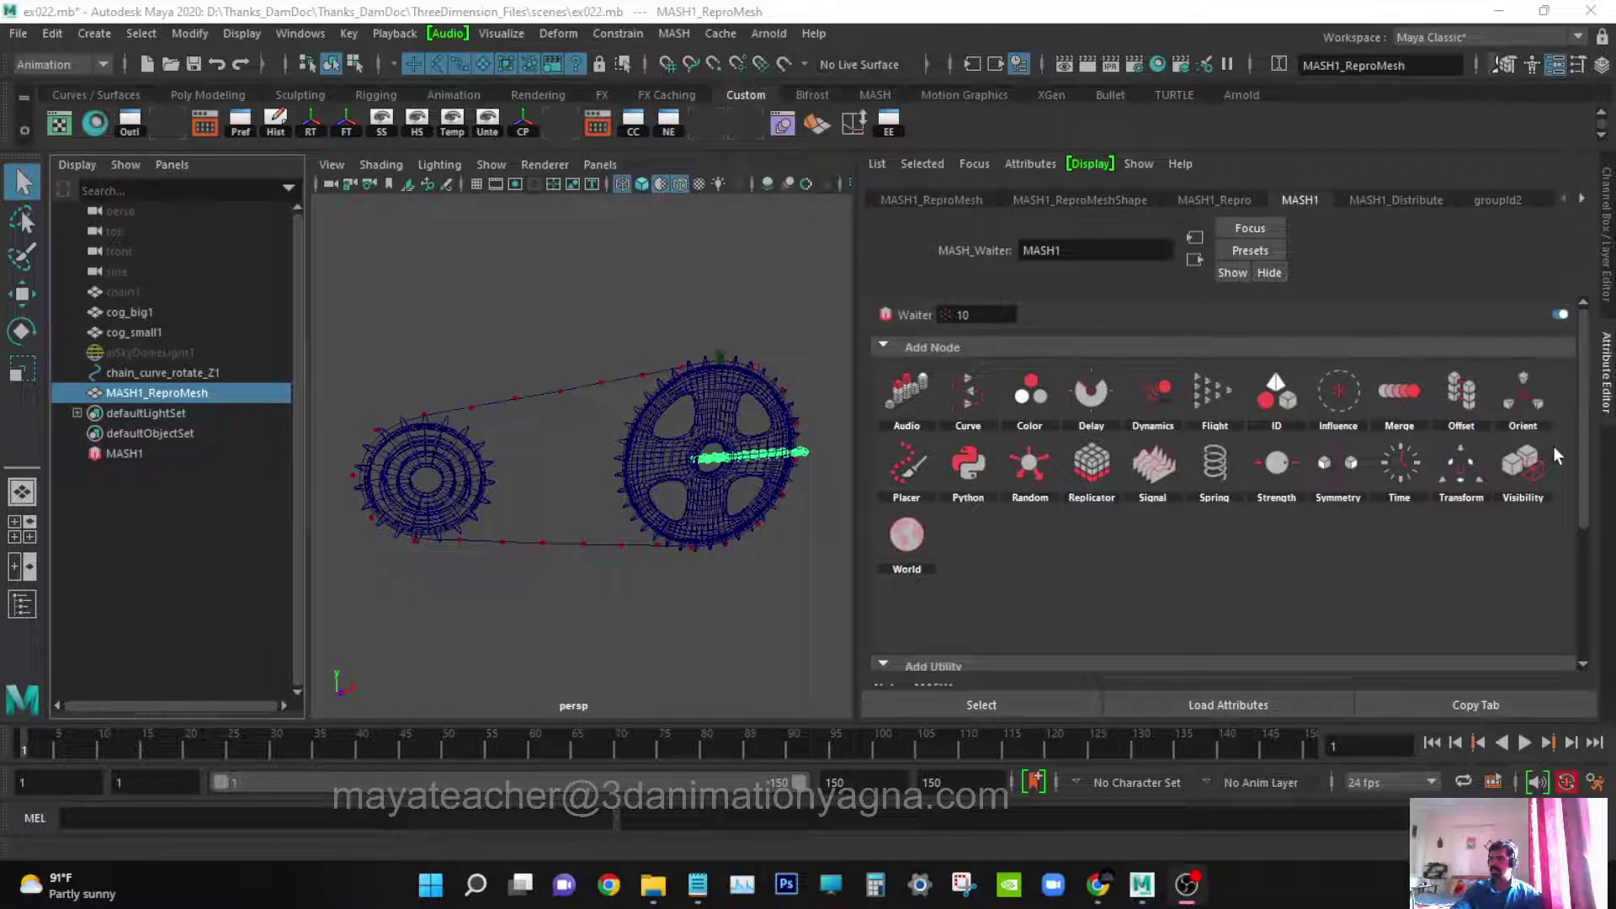
# - Set MASH1_Distribute to 9 points with Distance X 15.065, then go back to MASH1
pyautogui.click(1391, 204)
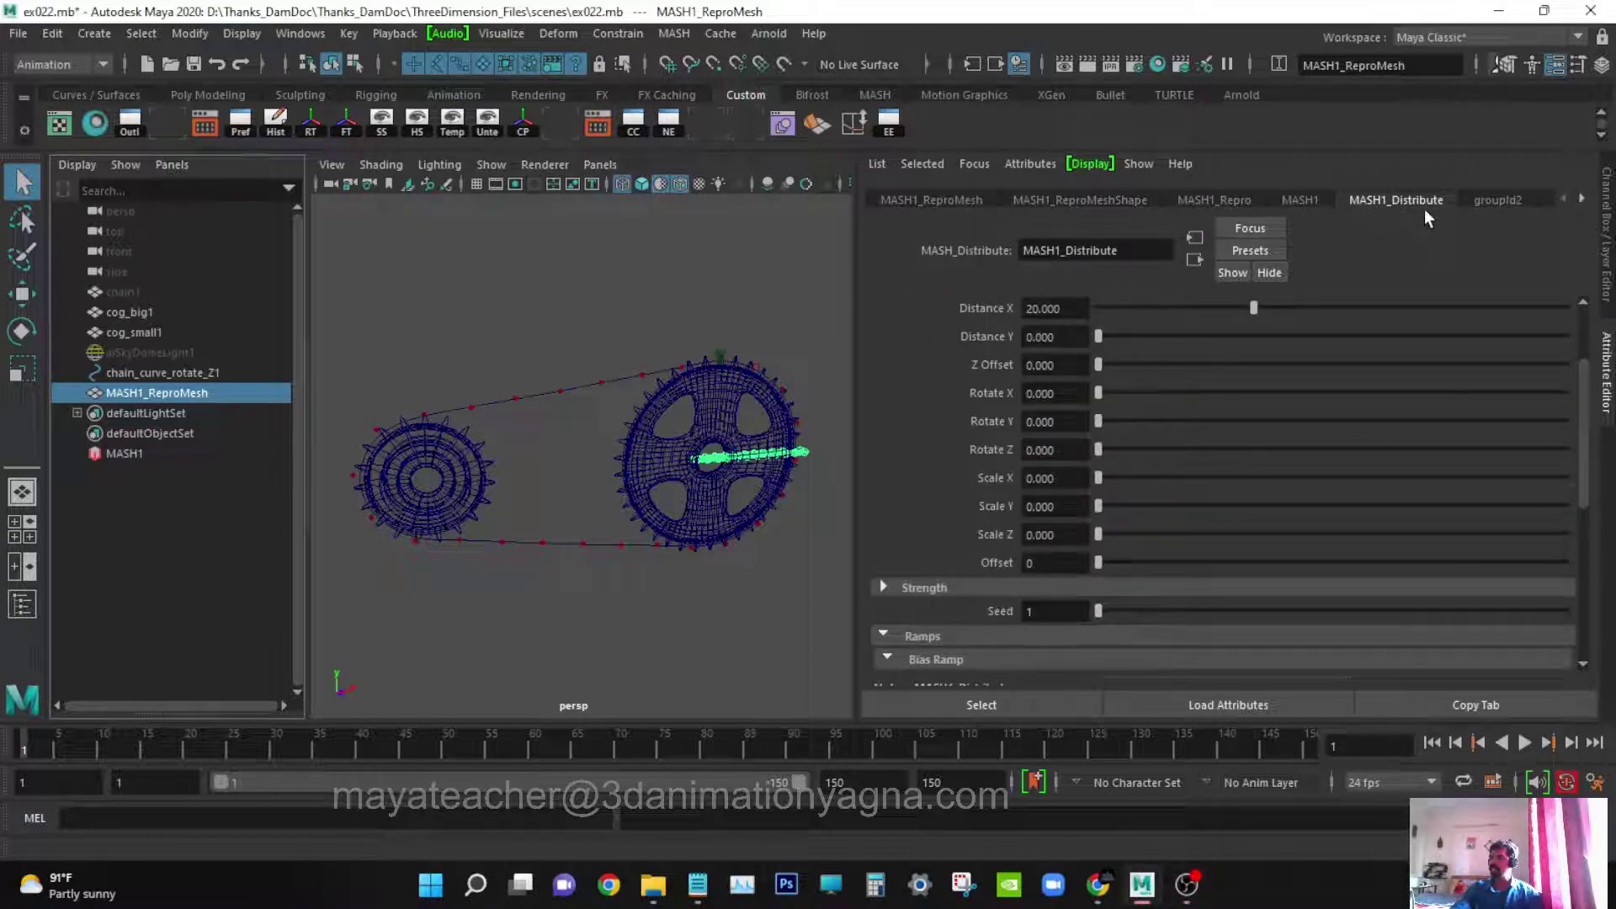
pyautogui.scroll(3, 1222, 383)
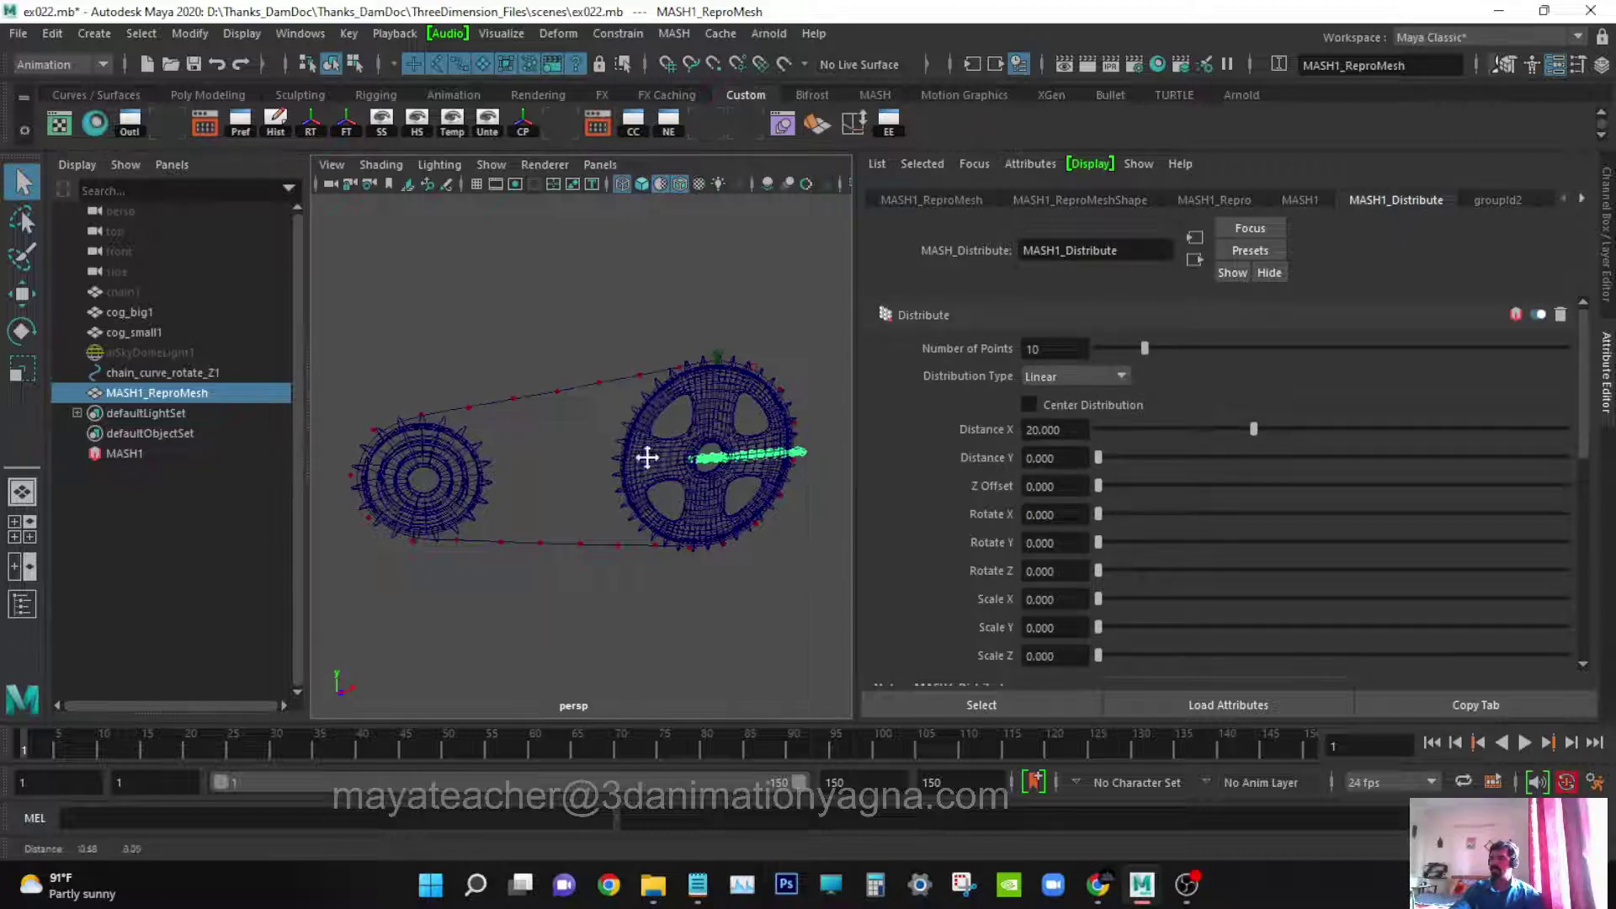
pyautogui.scroll(5, 673, 475)
pyautogui.keyDown('alt'); pyautogui.moveTo(688, 484); pyautogui.dragTo(617, 534); pyautogui.keyUp('alt')
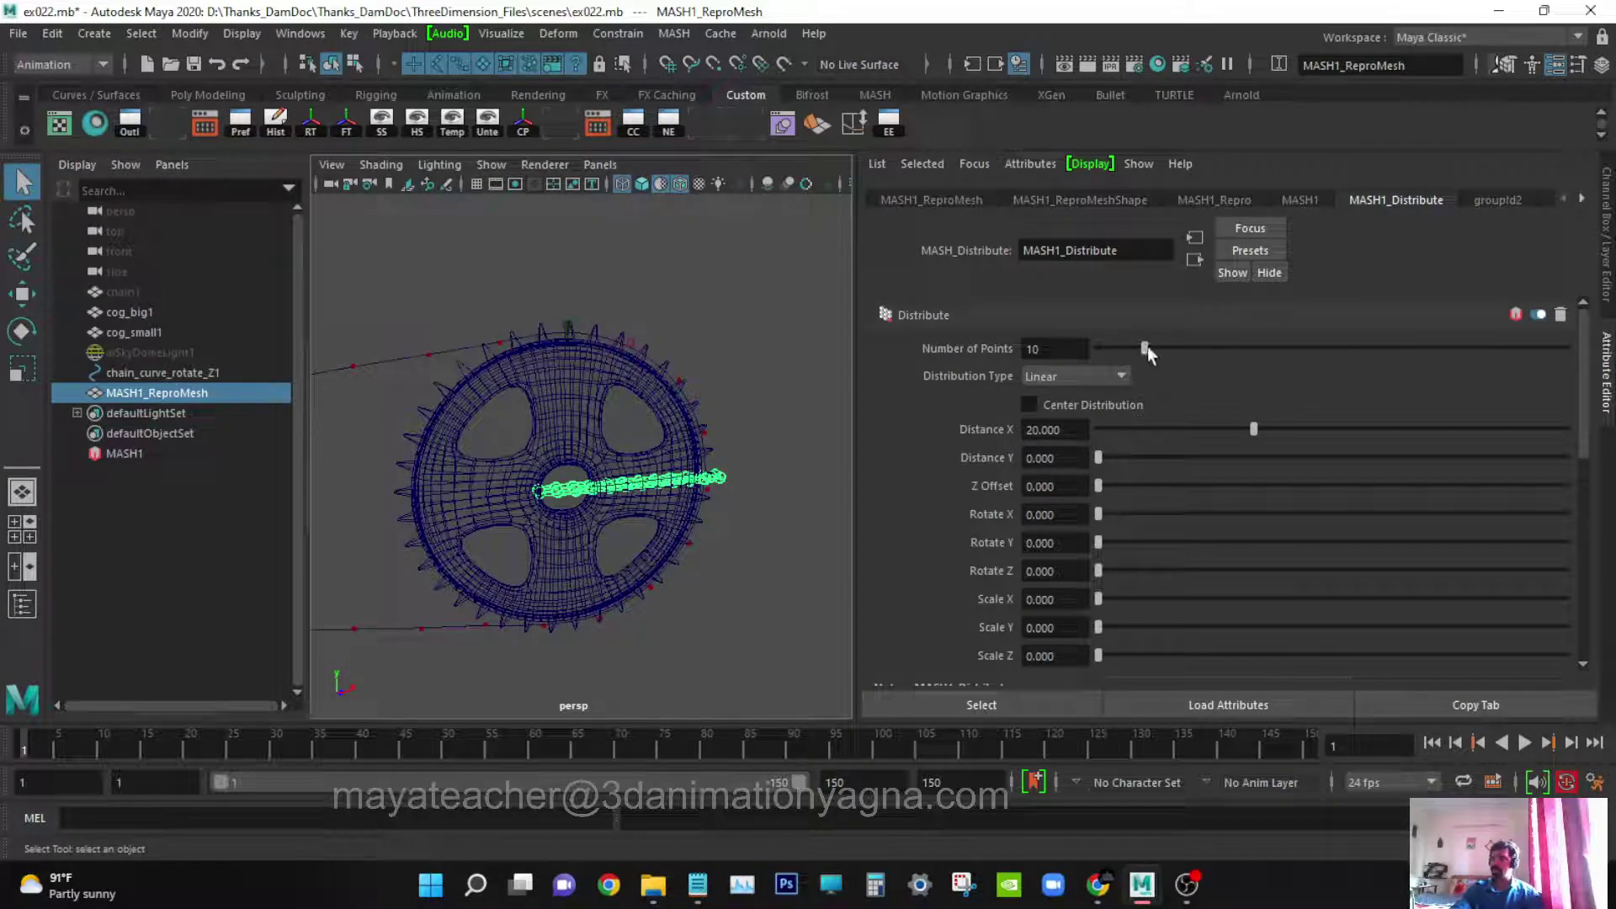
pyautogui.moveTo(1149, 345)
pyautogui.mouseDown()
pyautogui.moveTo(1203, 340)
pyautogui.moveTo(1151, 350)
pyautogui.moveTo(1173, 347)
pyautogui.mouseUp()
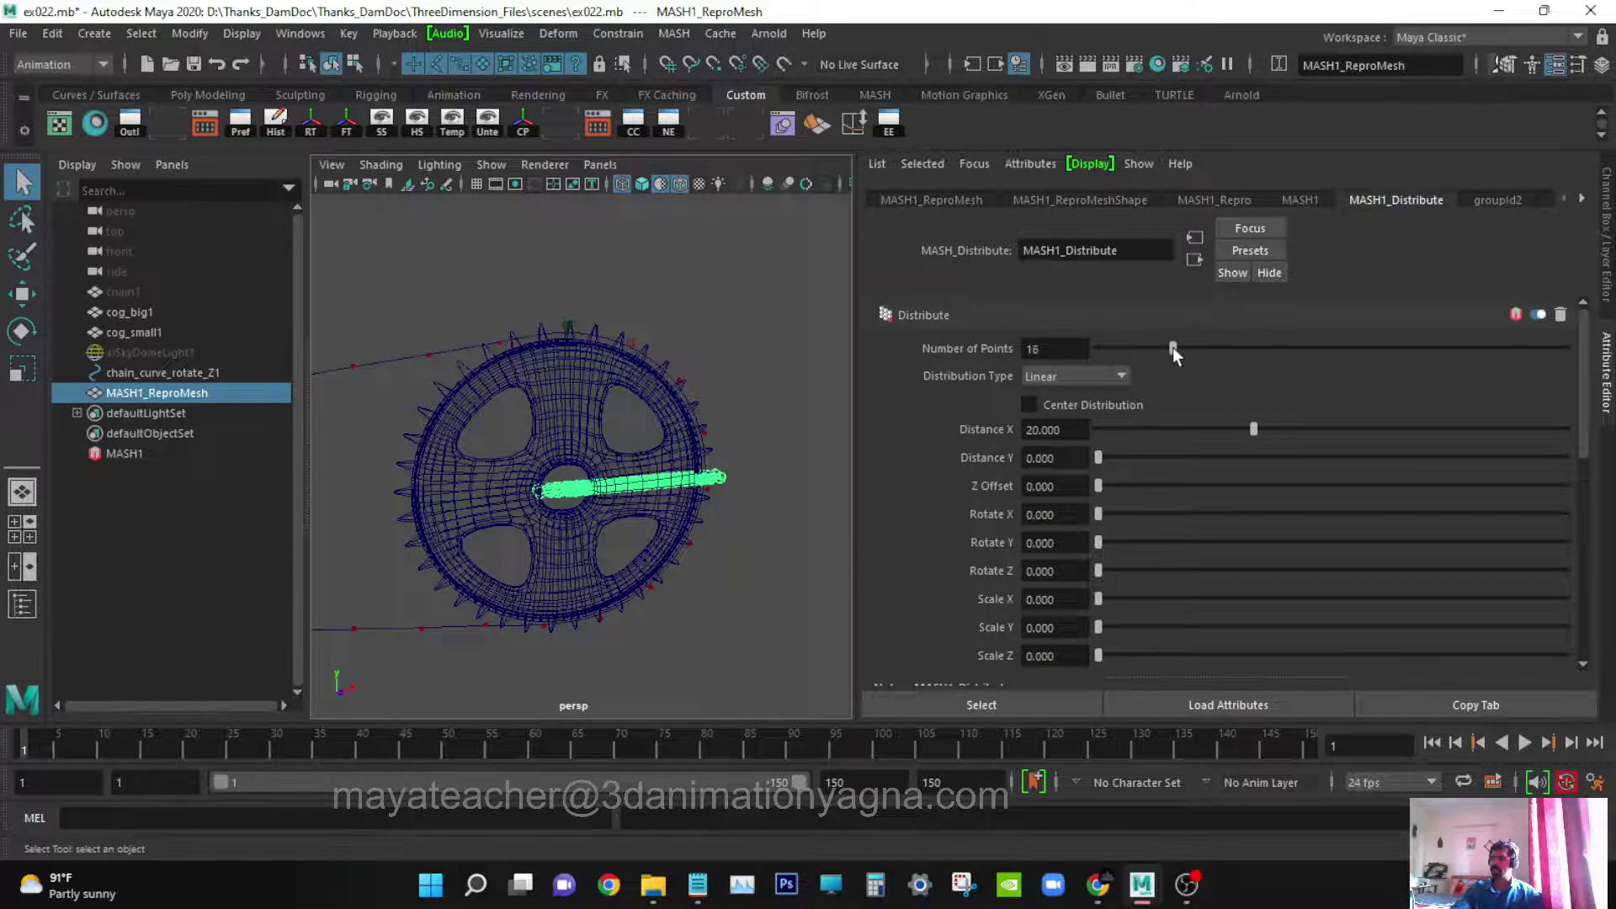
pyautogui.moveTo(1253, 429); pyautogui.dragTo(1587, 435)
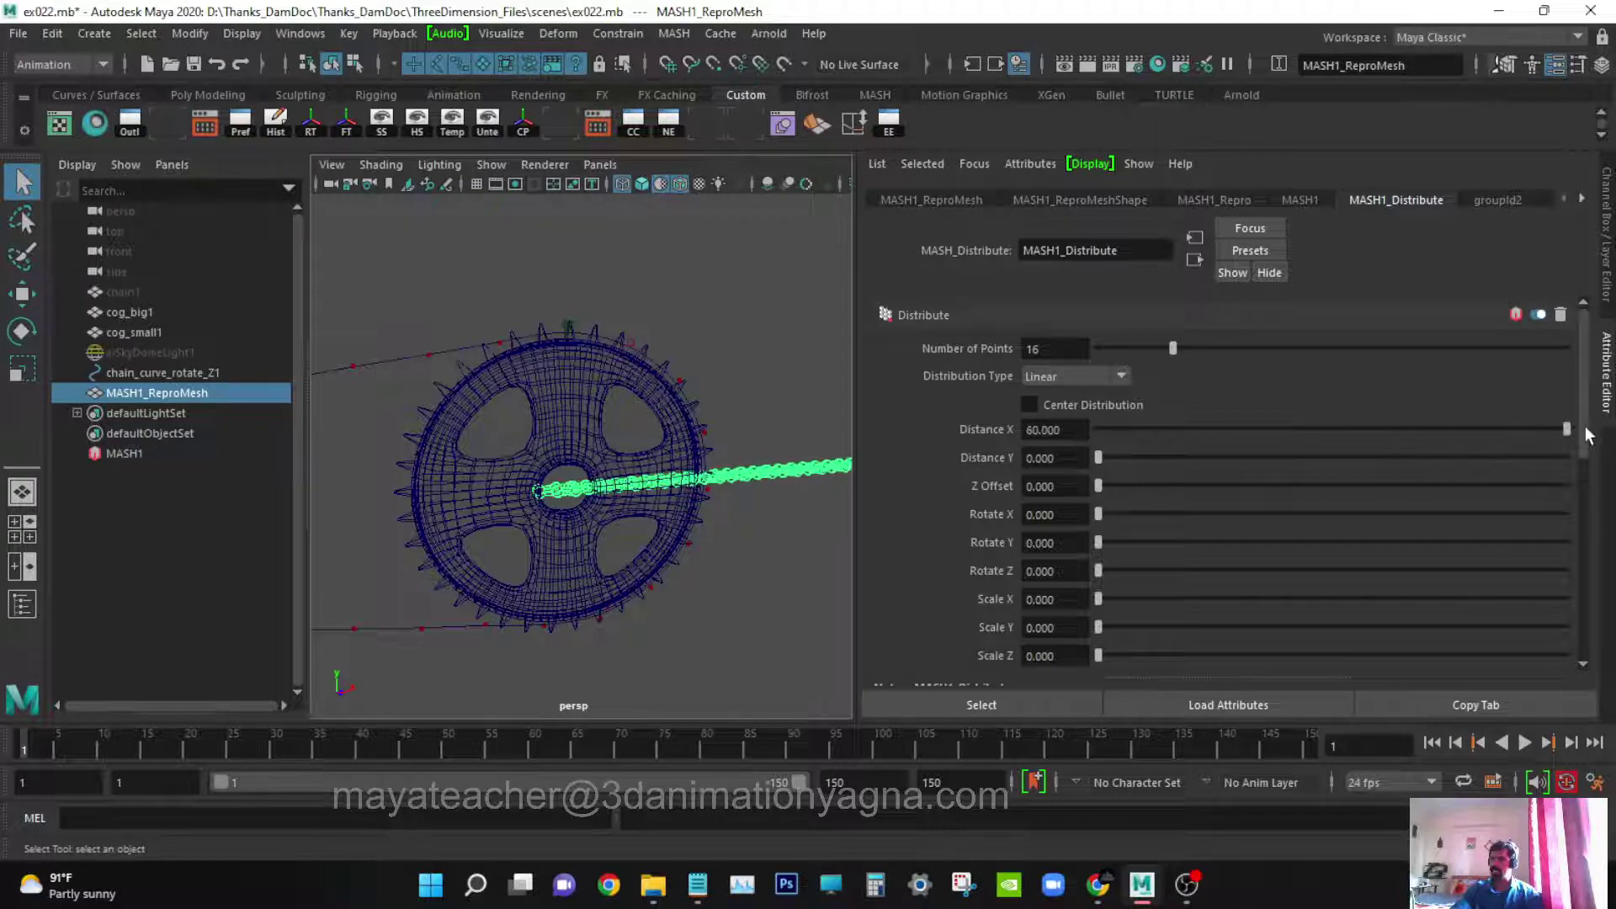
pyautogui.moveTo(1150, 350); pyautogui.dragTo(1128, 356)
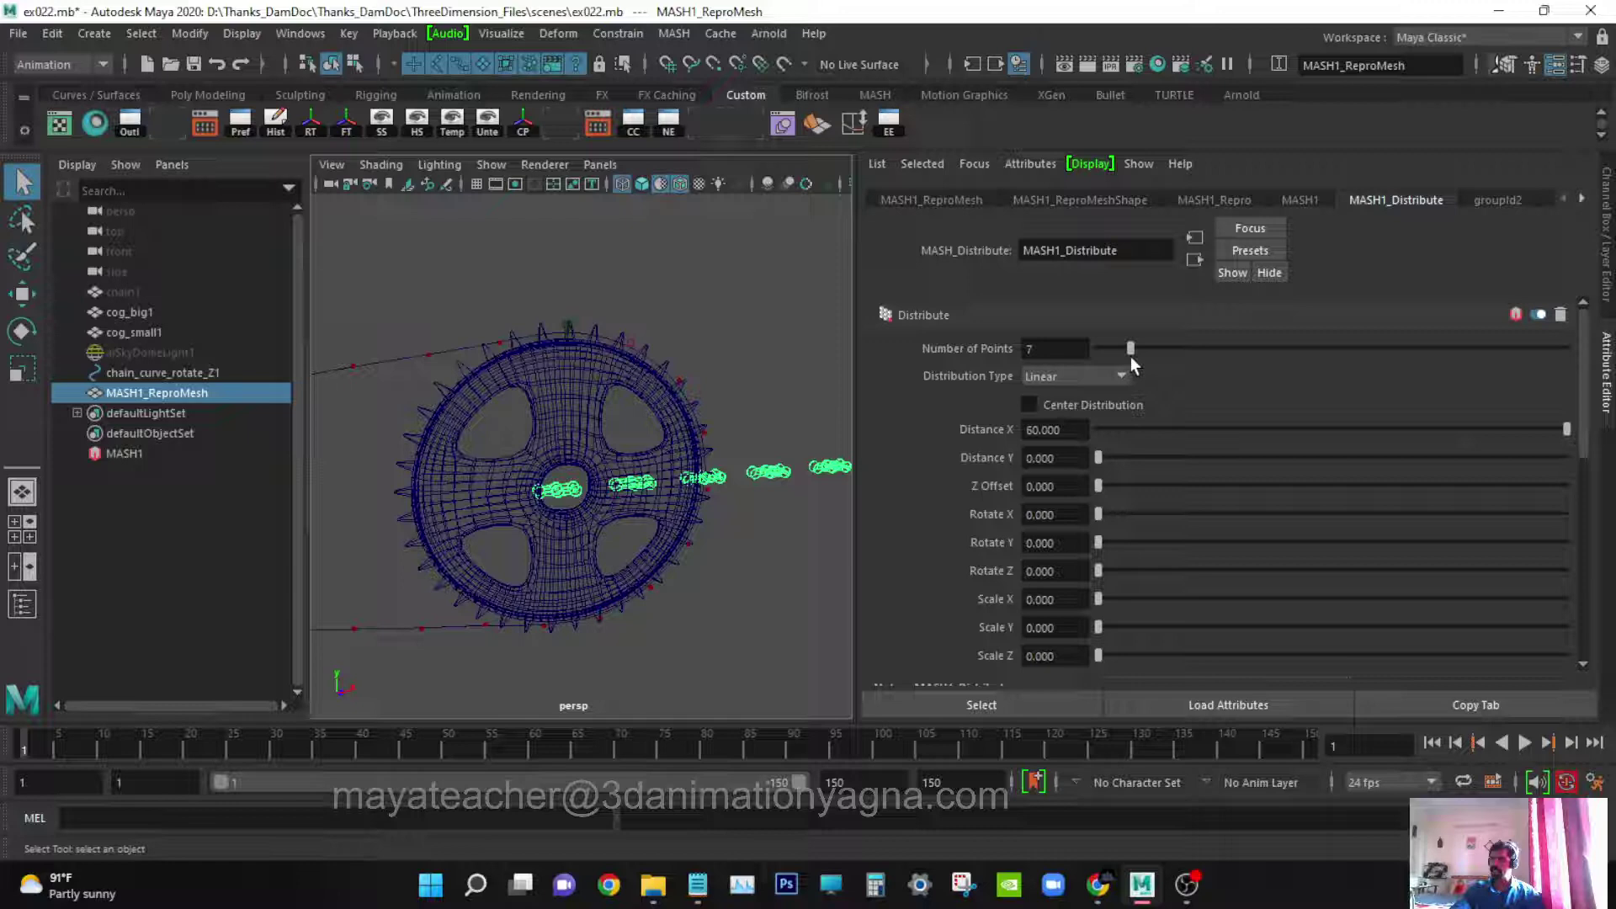
pyautogui.moveTo(1128, 356); pyautogui.dragTo(1138, 357)
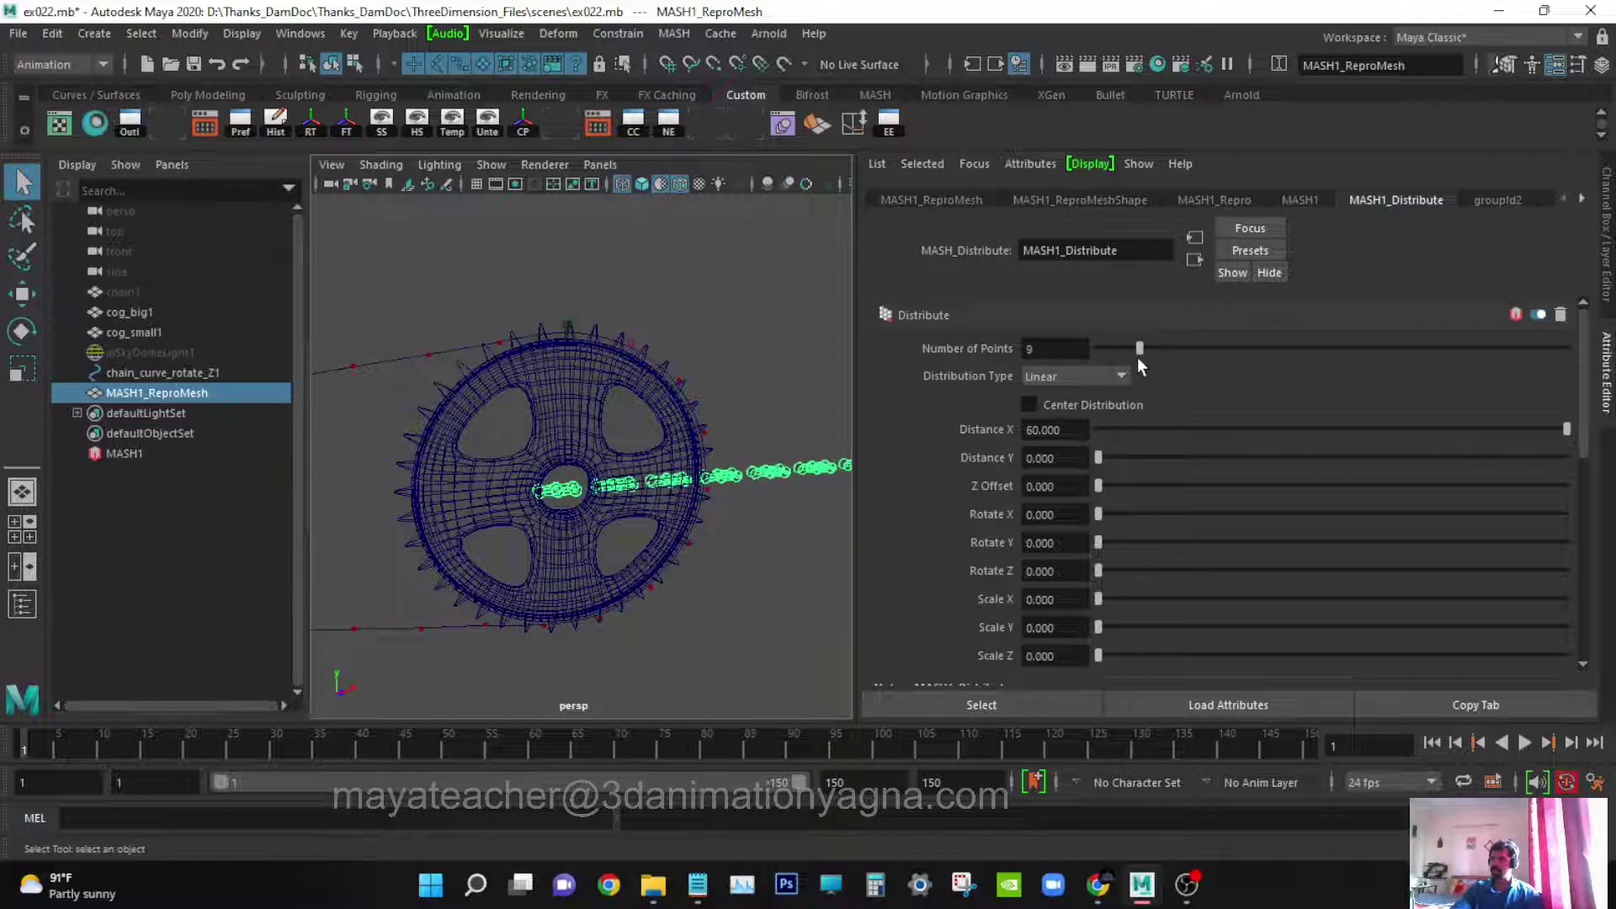
pyautogui.moveTo(1552, 426); pyautogui.dragTo(1213, 432)
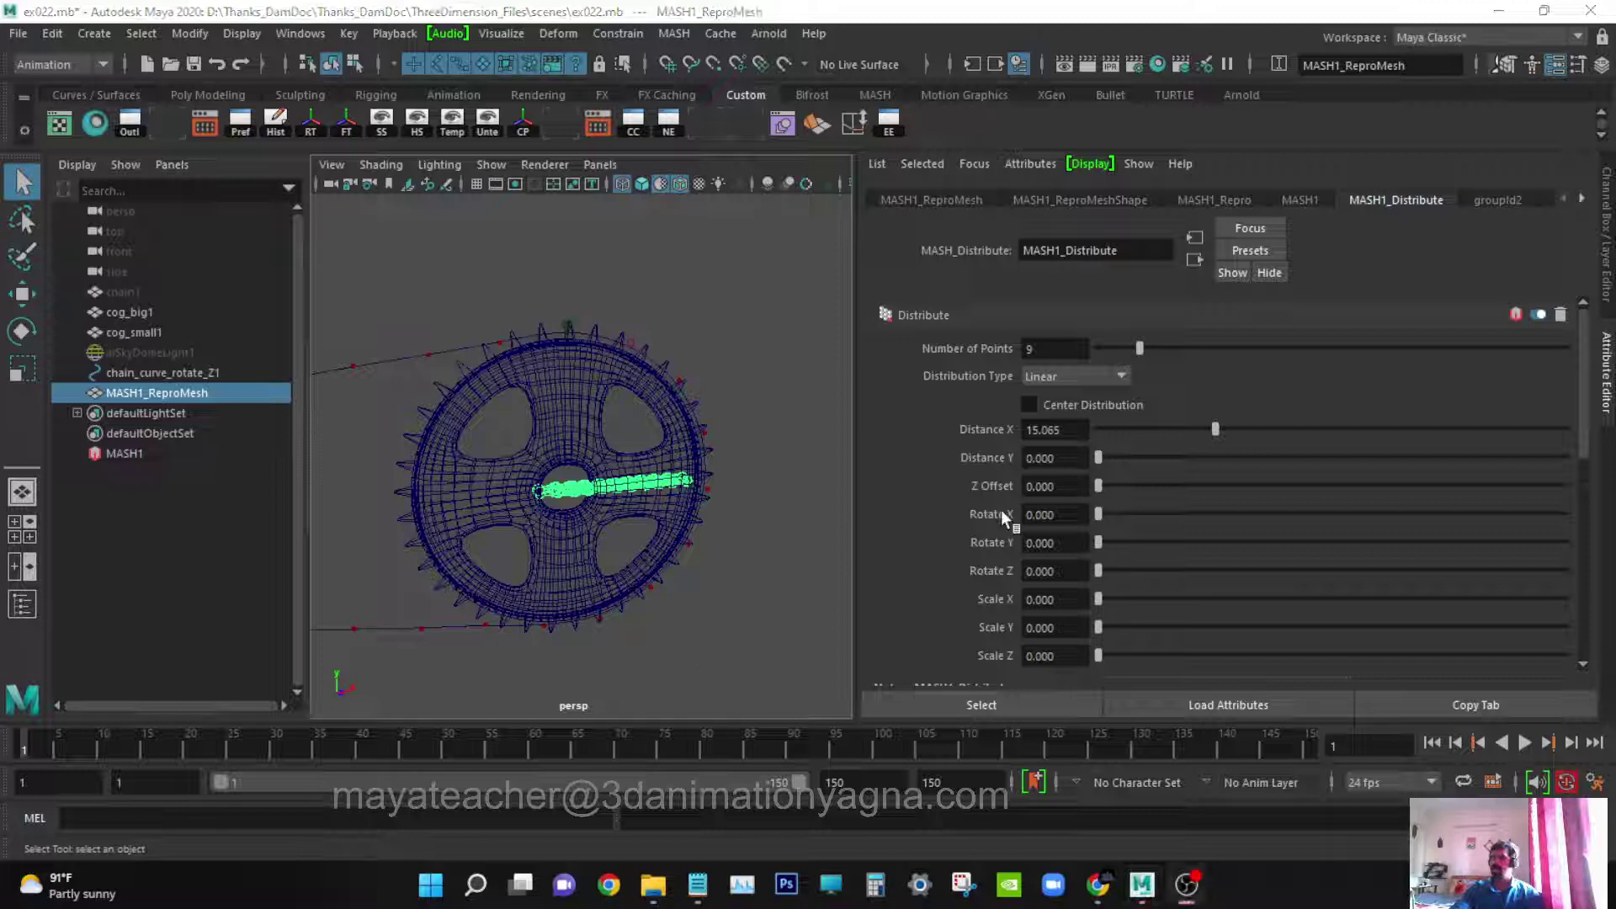
pyautogui.keyDown('alt'); pyautogui.moveTo(659, 532); pyautogui.dragTo(674, 534); pyautogui.keyUp('alt')
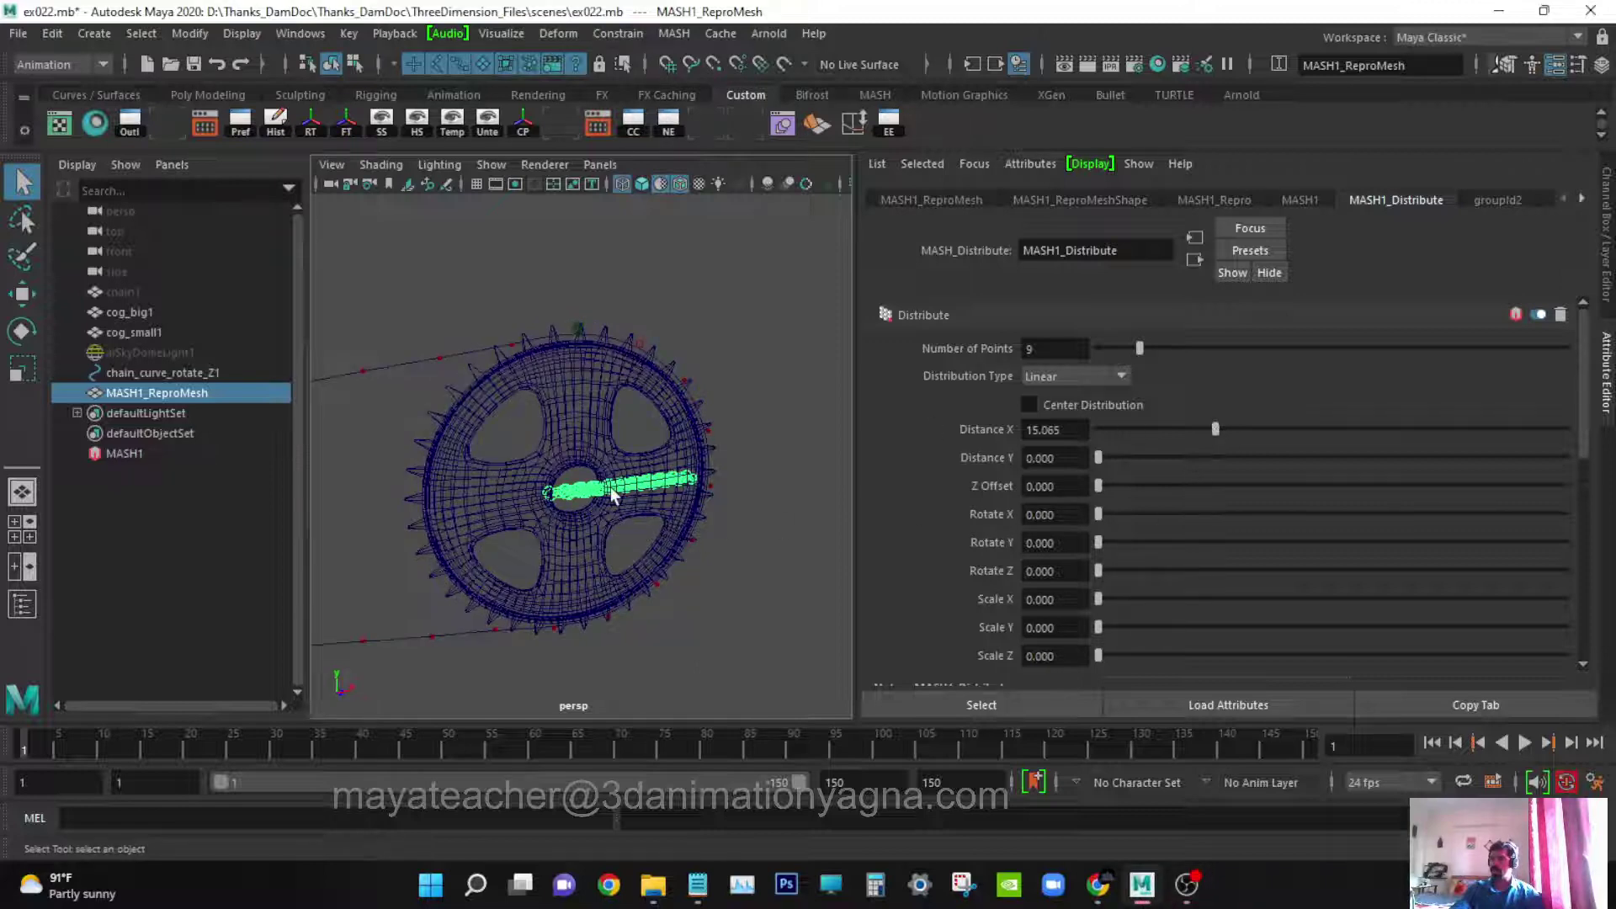
pyautogui.scroll(2, 609, 487)
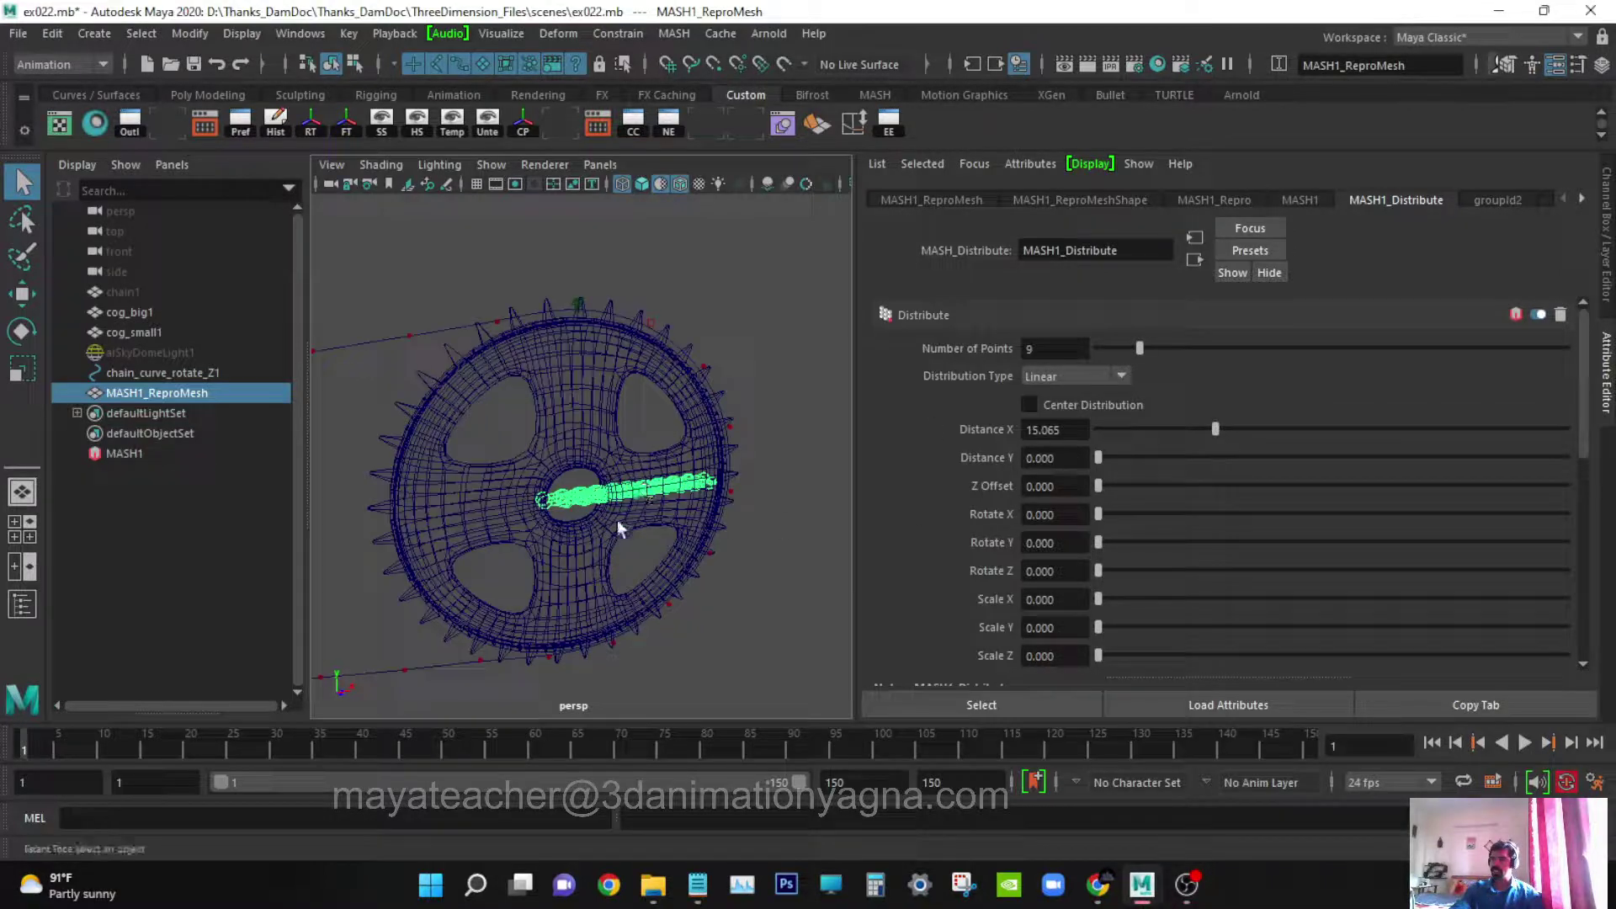
pyautogui.click(1297, 203)
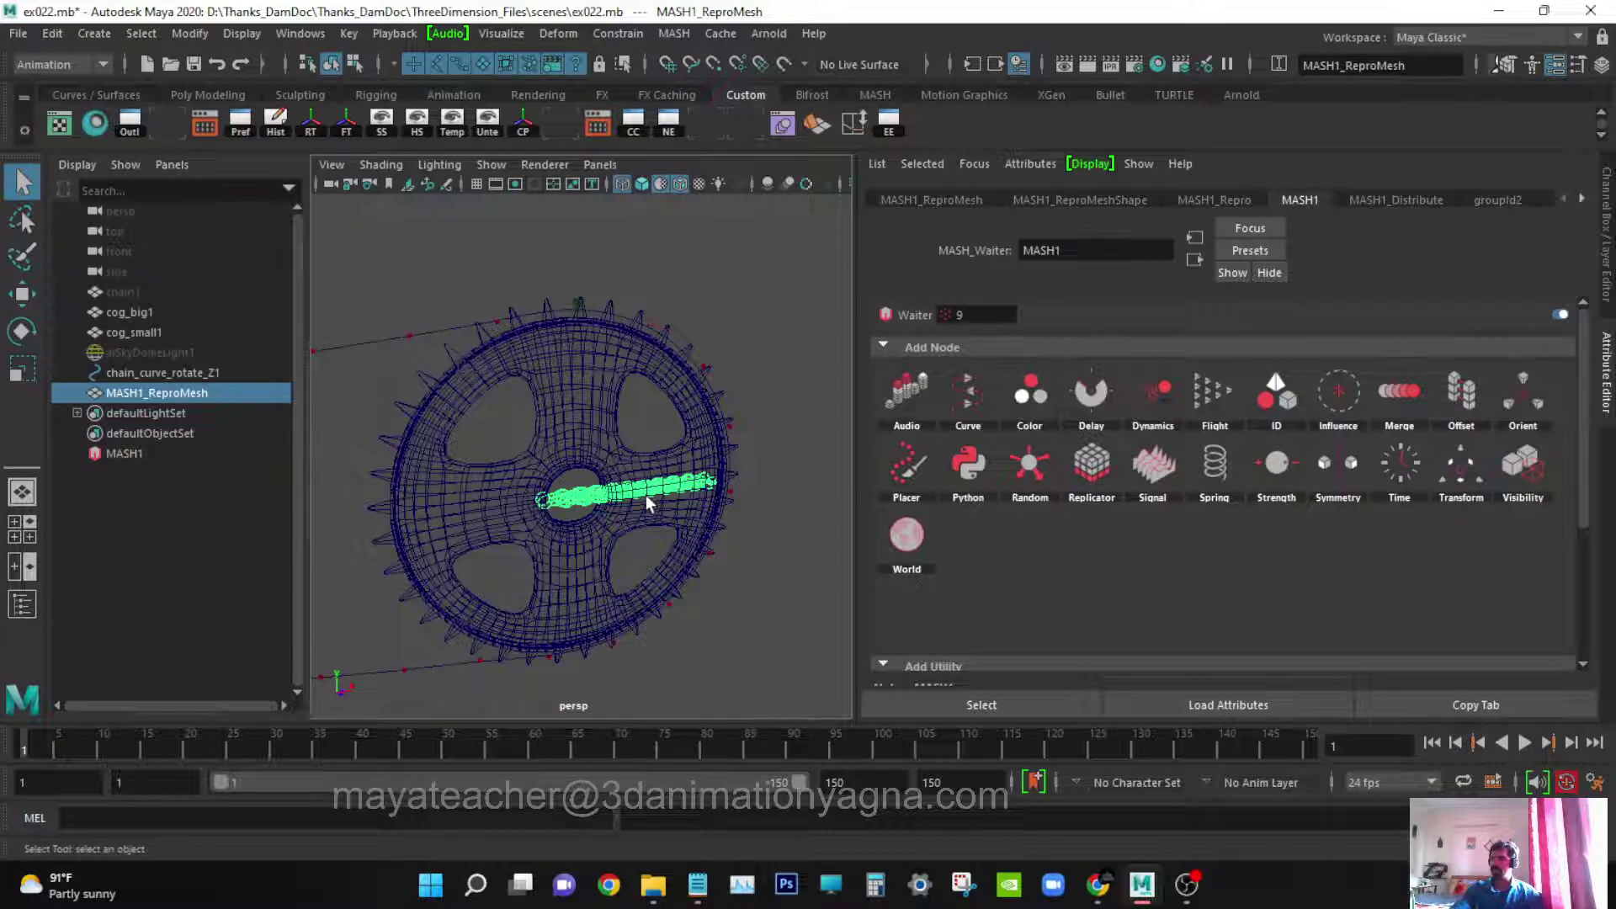
# - Drop MASH1_Distribute to 1 point at Distance X 0.000, then zoom out to both cogs
pyautogui.scroll(3, 645, 495)
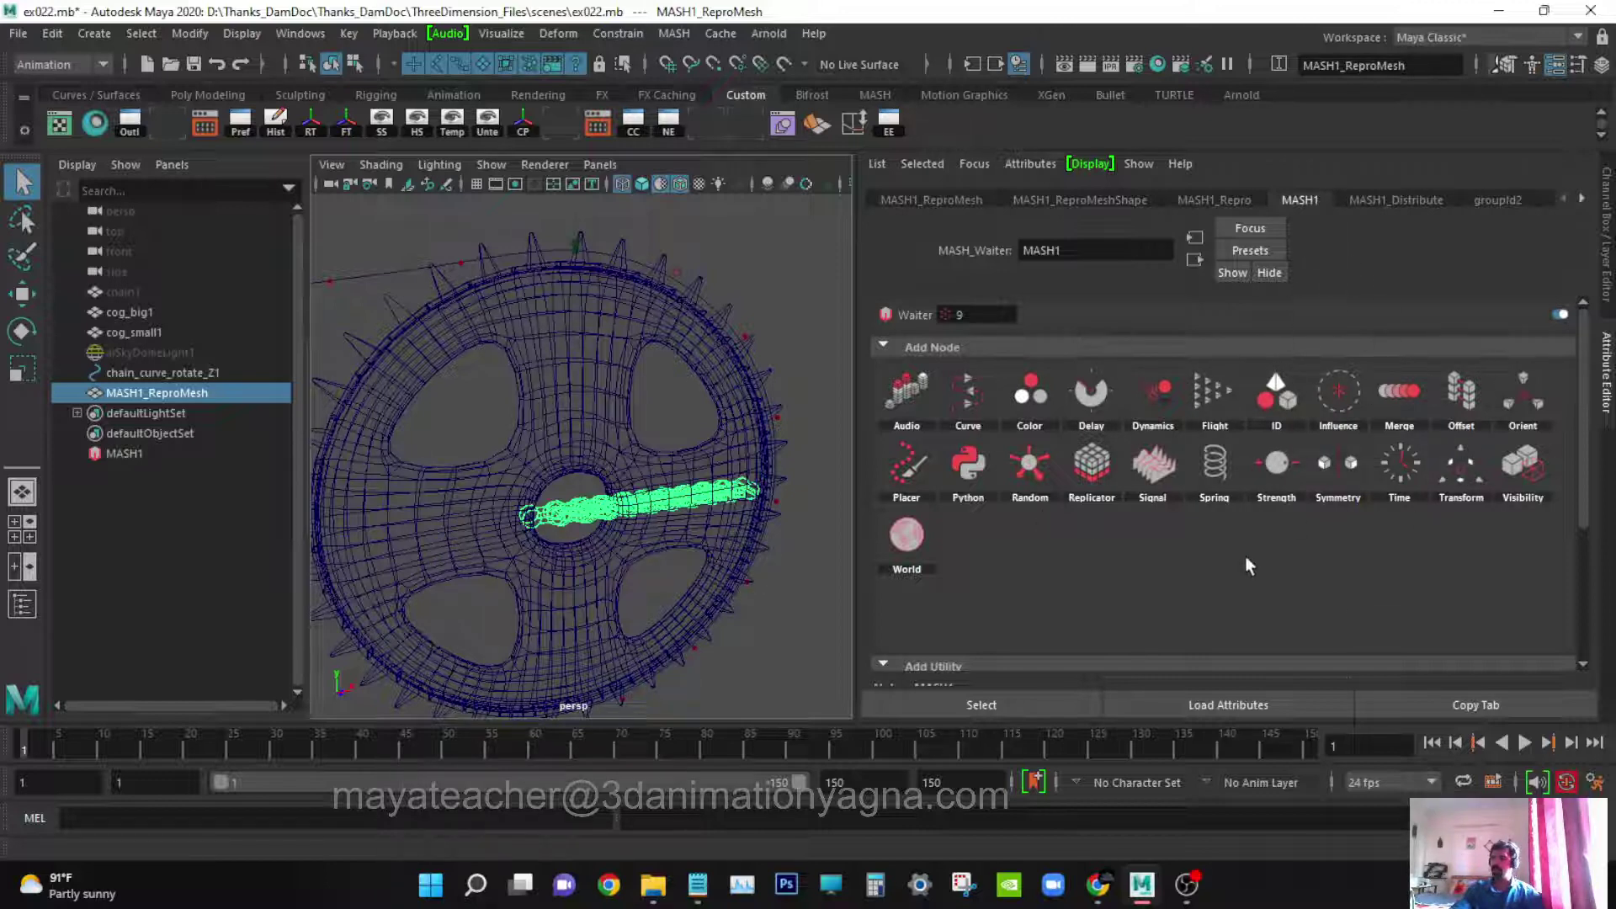
pyautogui.keyDown('alt'); pyautogui.moveTo(572, 539); pyautogui.dragTo(633, 524); pyautogui.keyUp('alt')
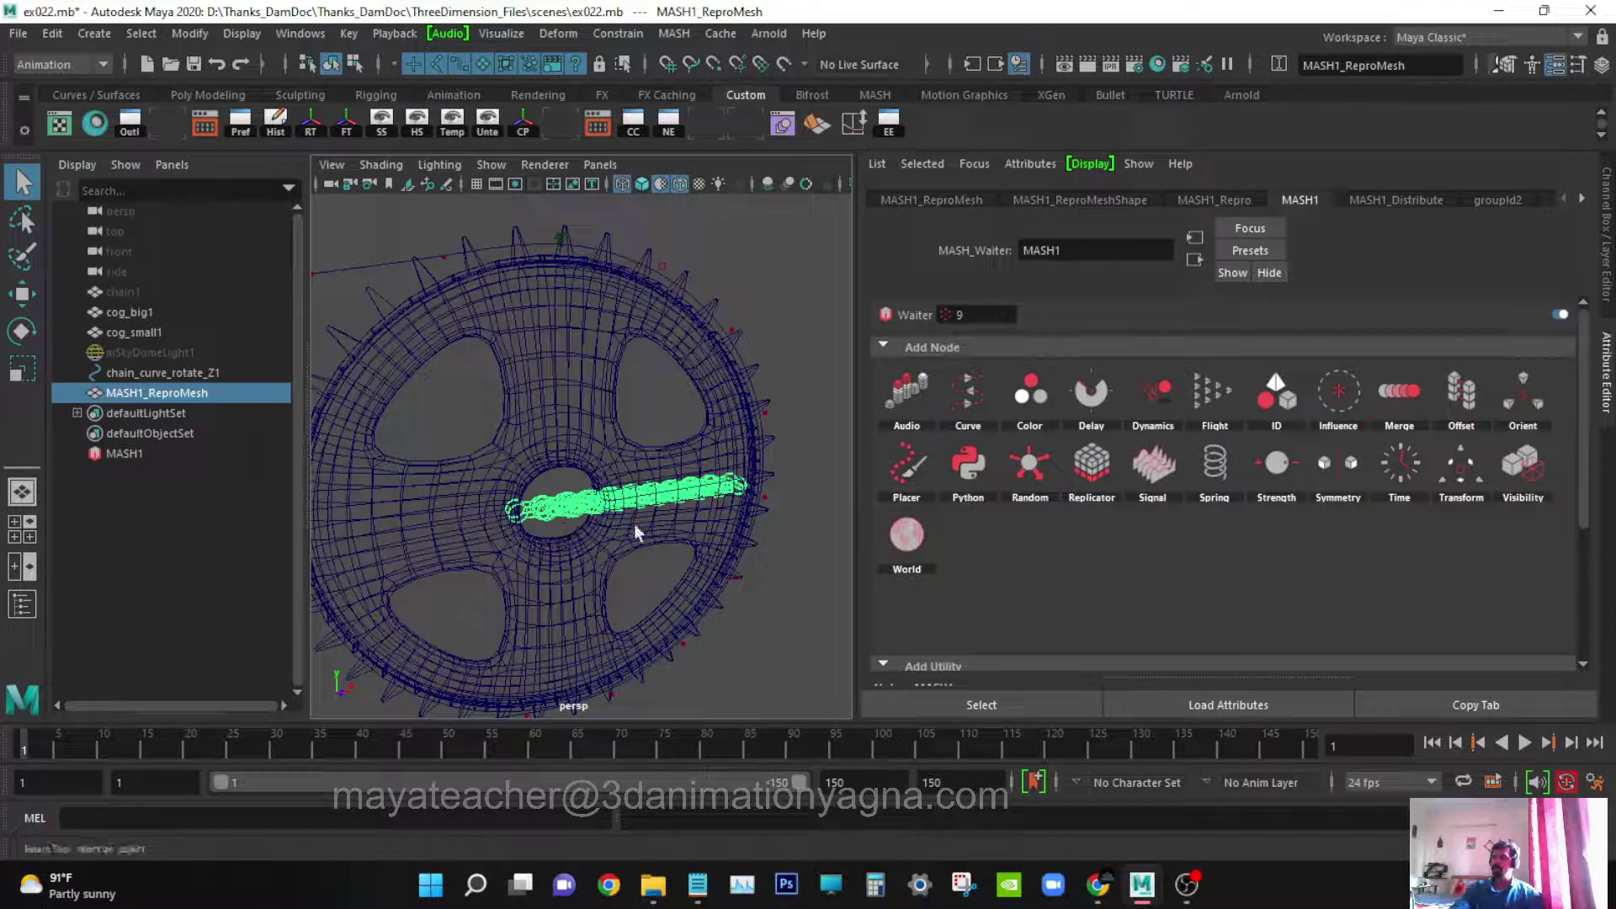
pyautogui.click(1387, 202)
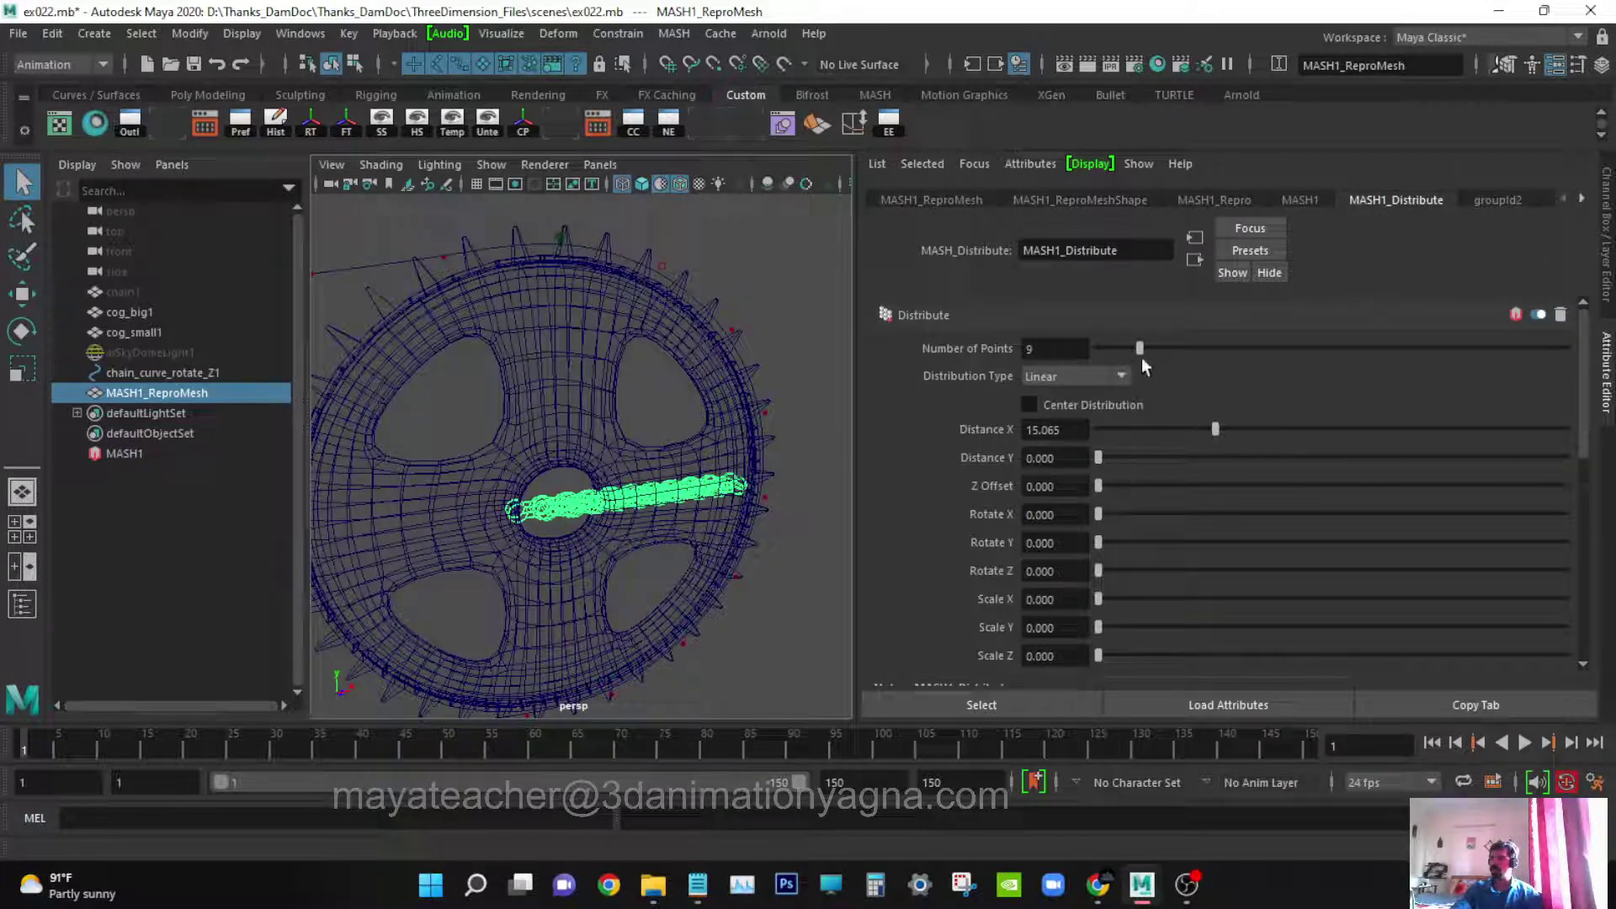
pyautogui.moveTo(1133, 351); pyautogui.dragTo(1102, 361)
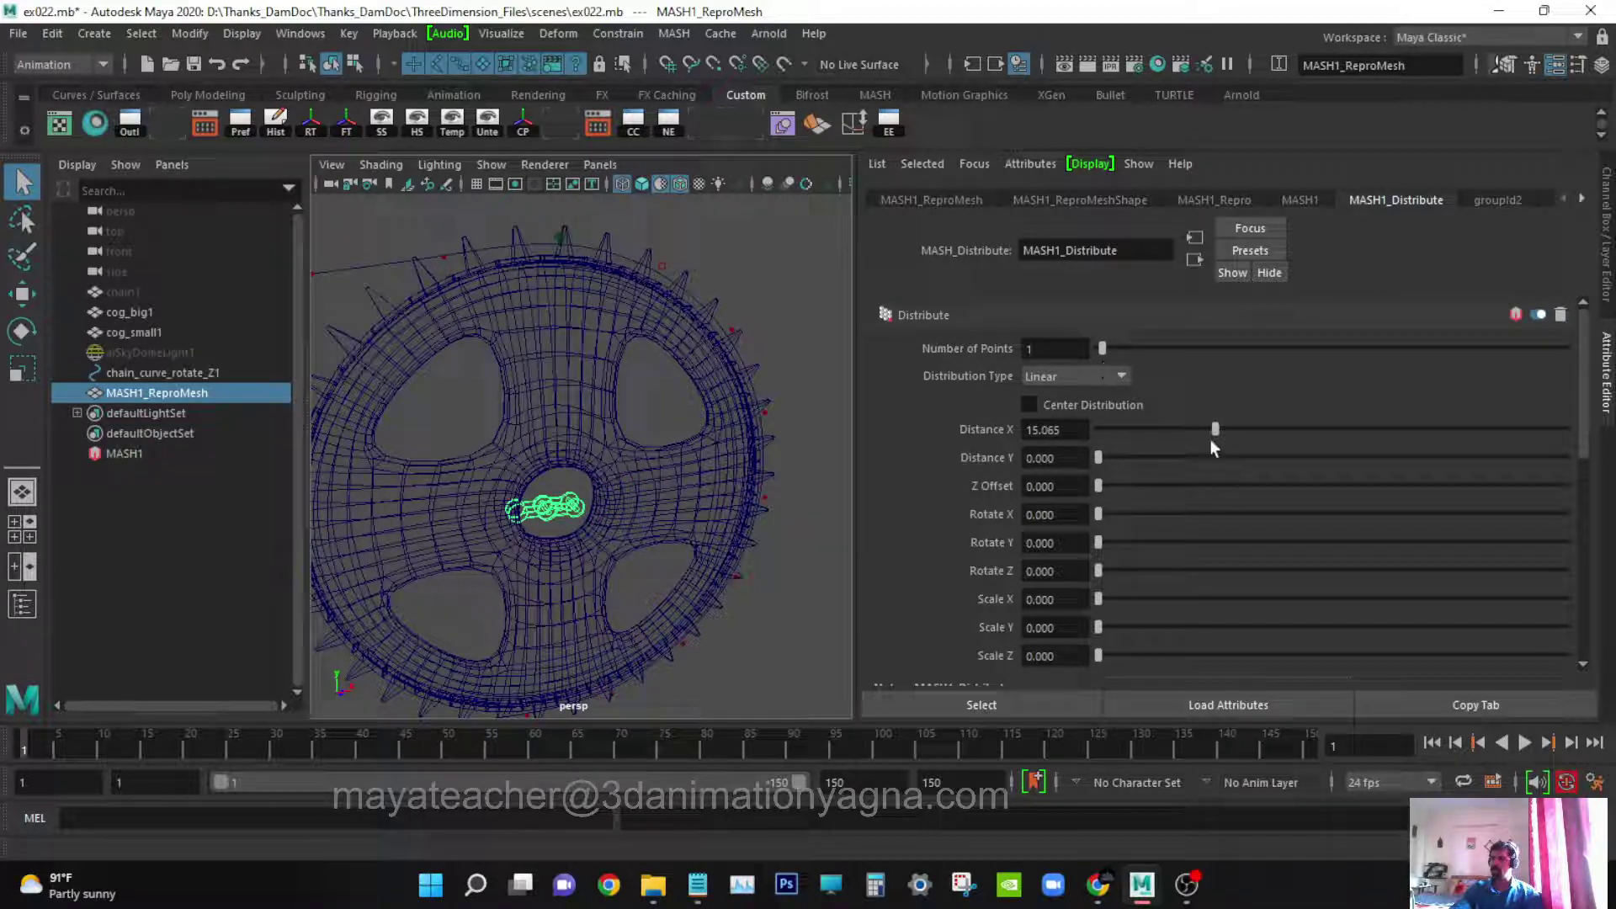
pyautogui.moveTo(1214, 430); pyautogui.dragTo(1150, 438)
pyautogui.click(1311, 200)
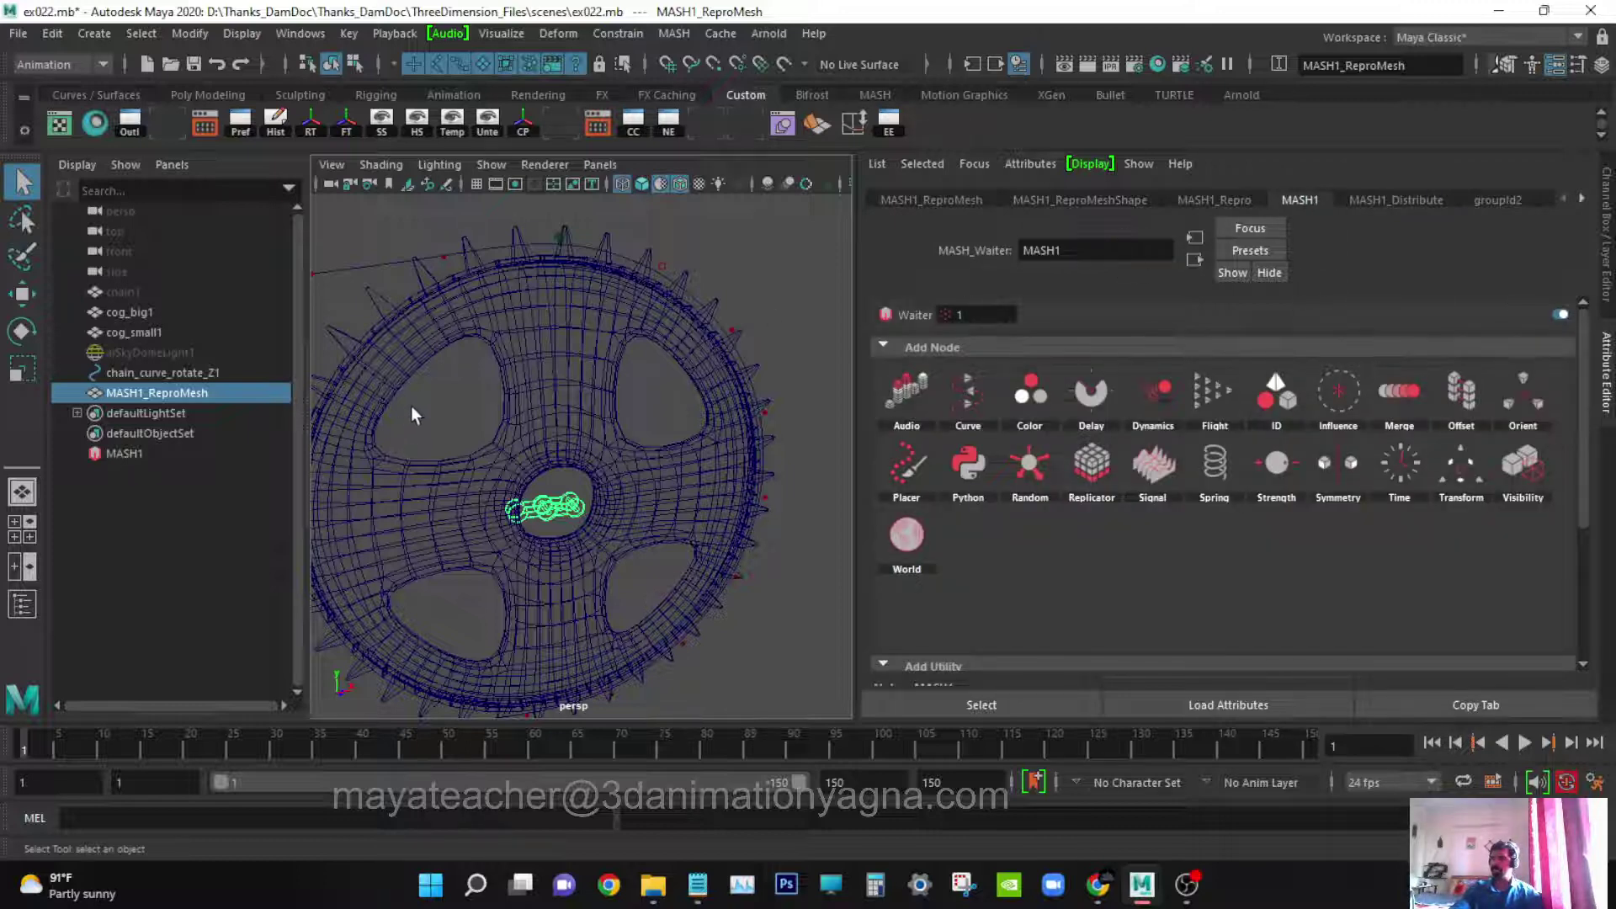
pyautogui.scroll(-3, 581, 396)
pyautogui.keyDown('alt'); pyautogui.moveTo(580, 396); pyautogui.dragTo(724, 365, button='middle'); pyautogui.keyUp('alt')
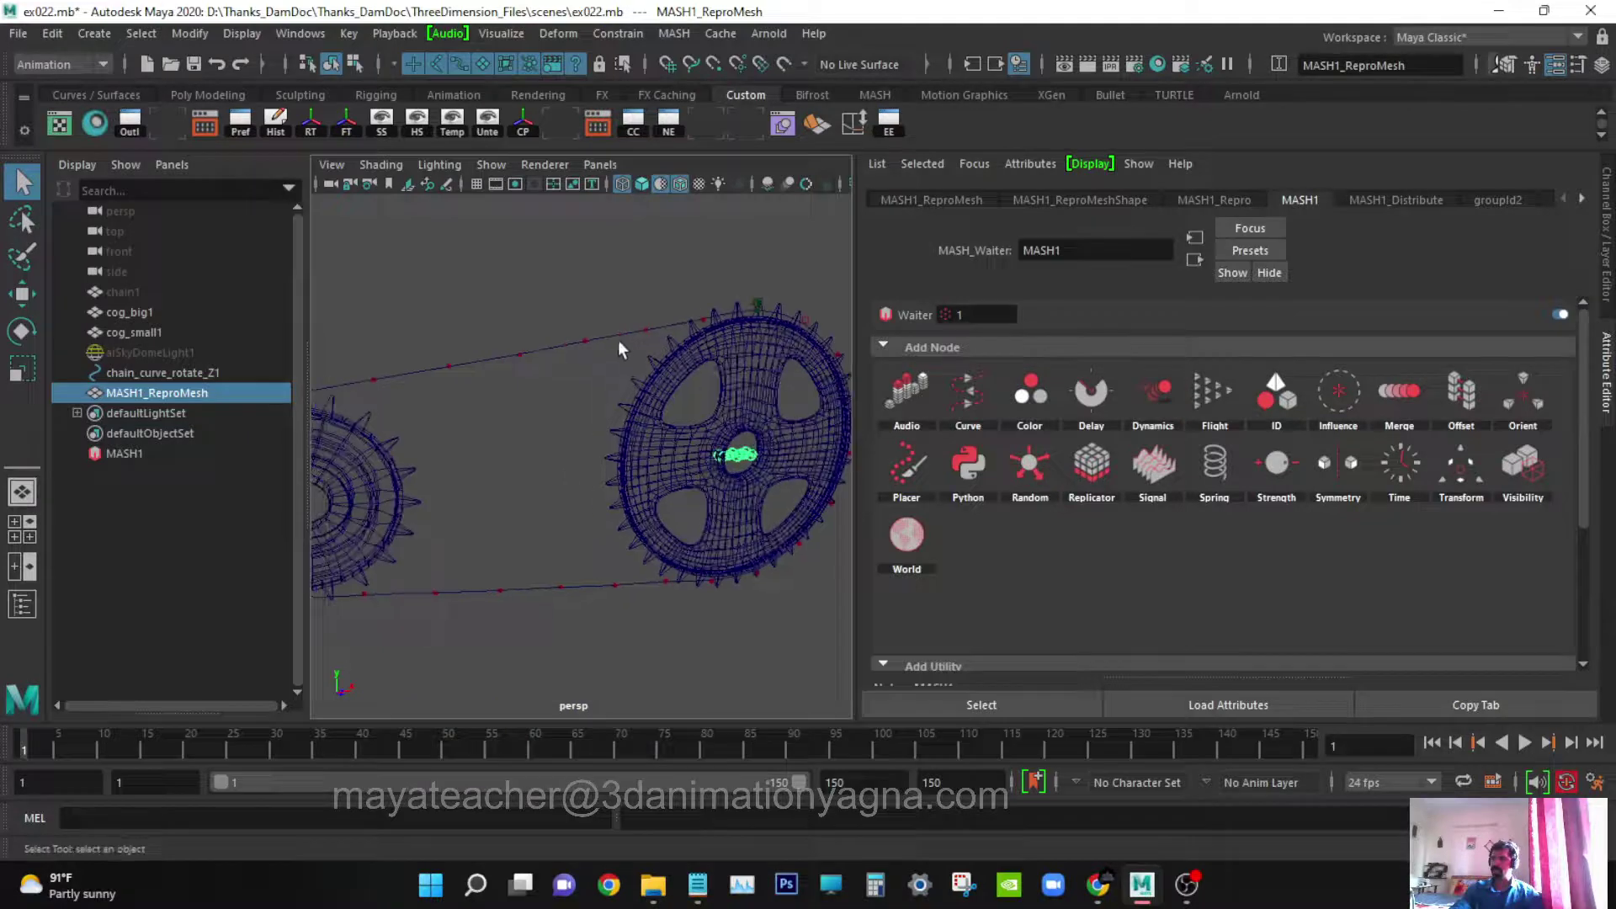
# - Undo the accidental chain curve selection and return to the MASH1 tab's Add Node grid
pyautogui.moveTo(584, 320); pyautogui.dragTo(584, 400)
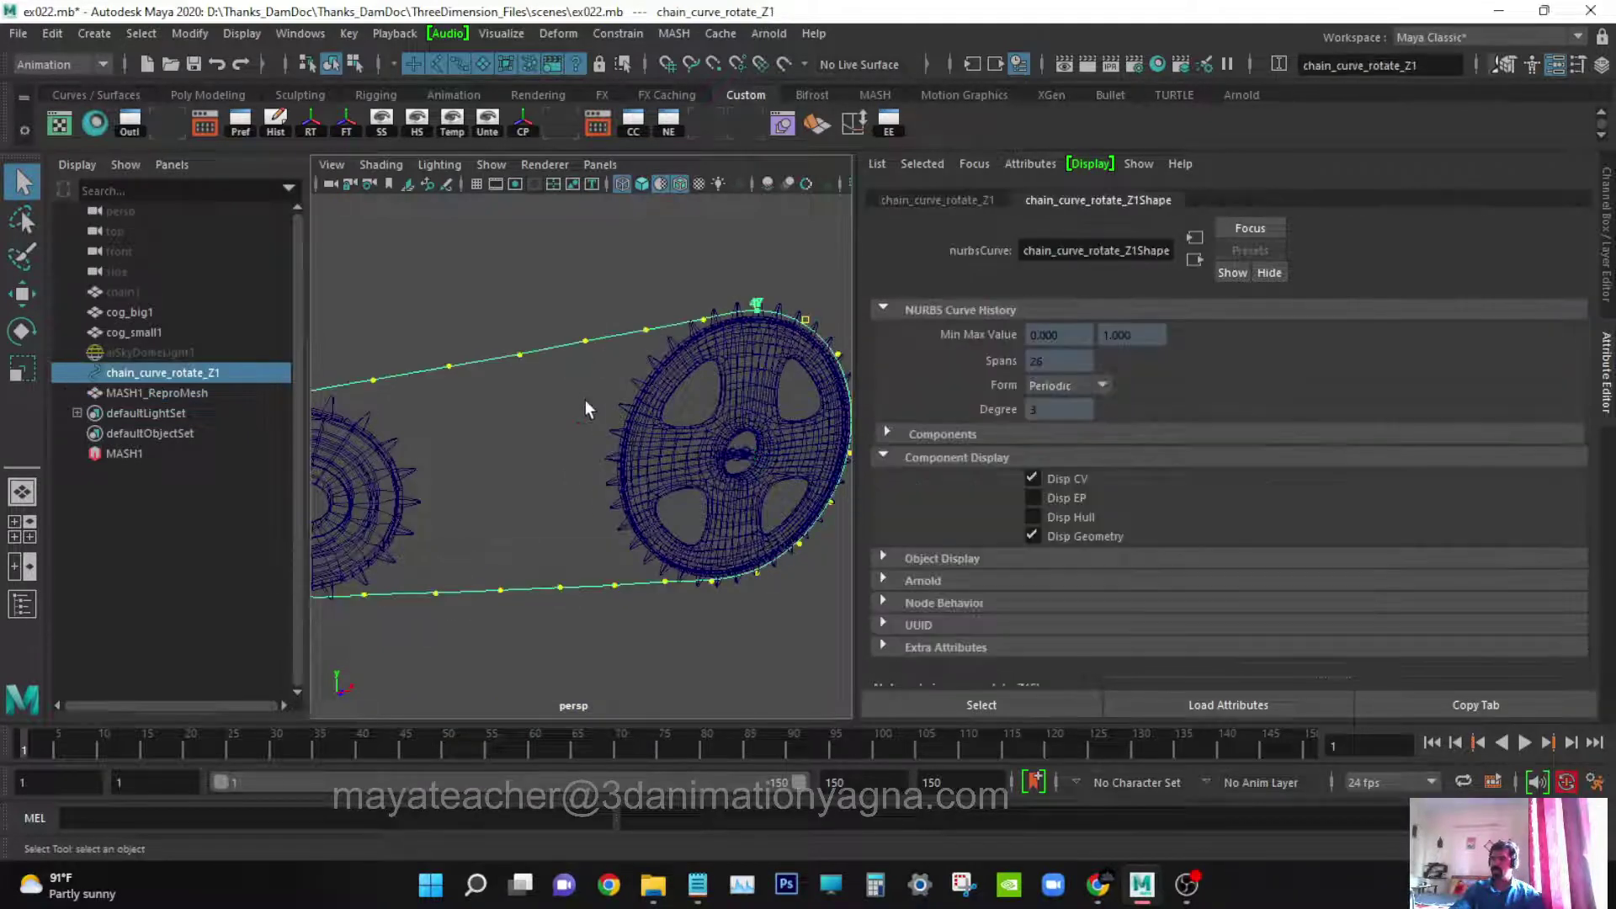
pyautogui.hotkey('ctrl', 'z')
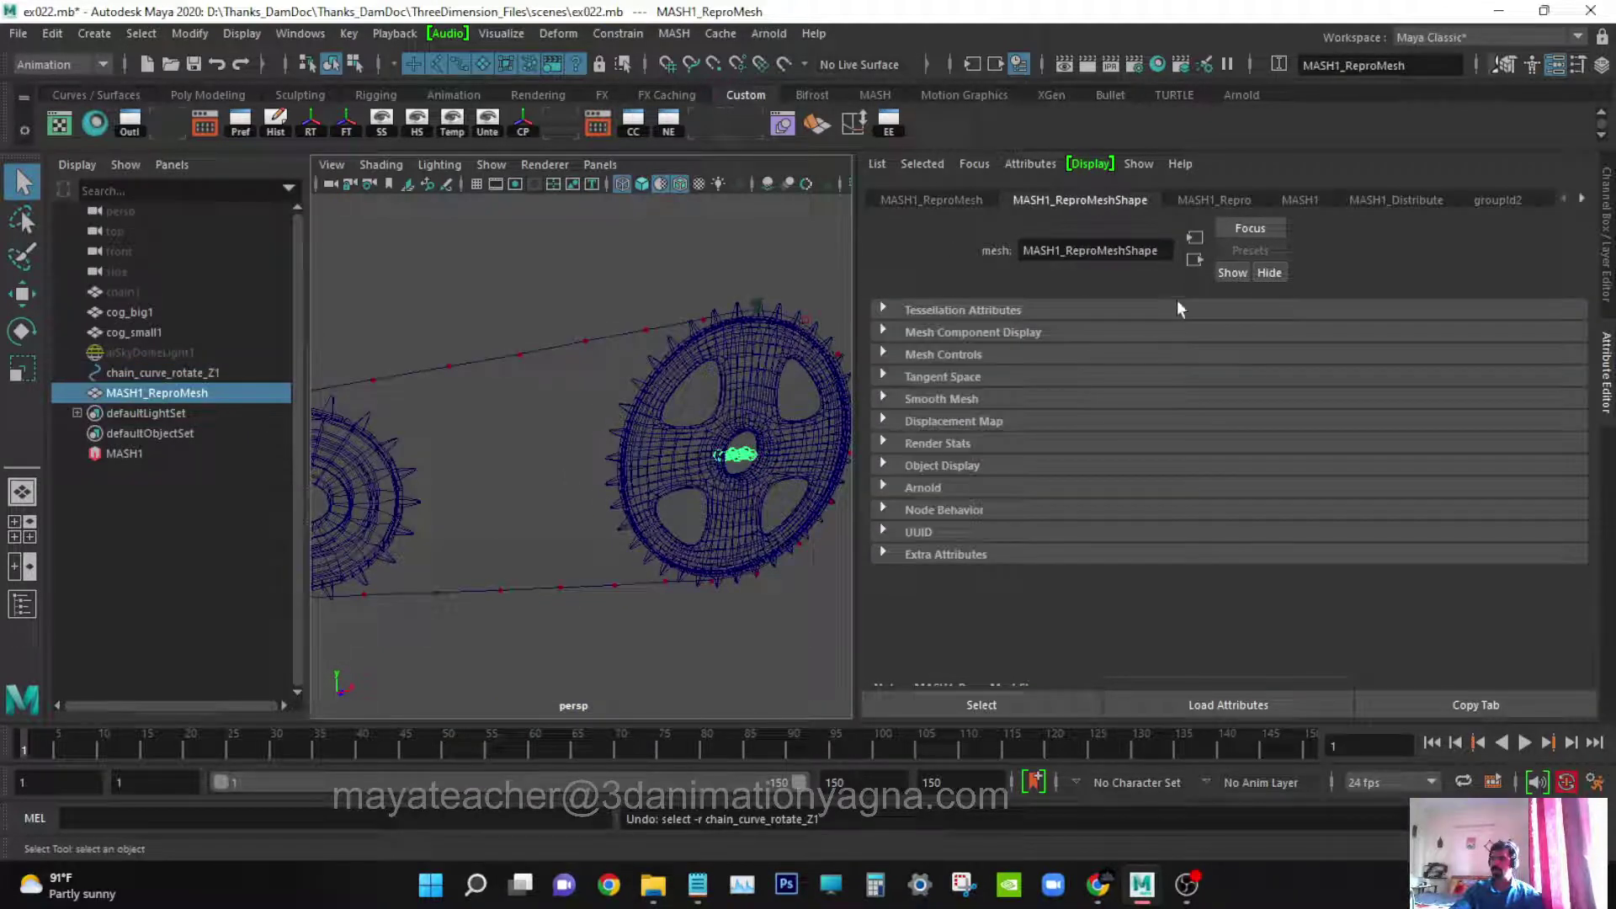
pyautogui.click(1231, 199)
pyautogui.click(1296, 199)
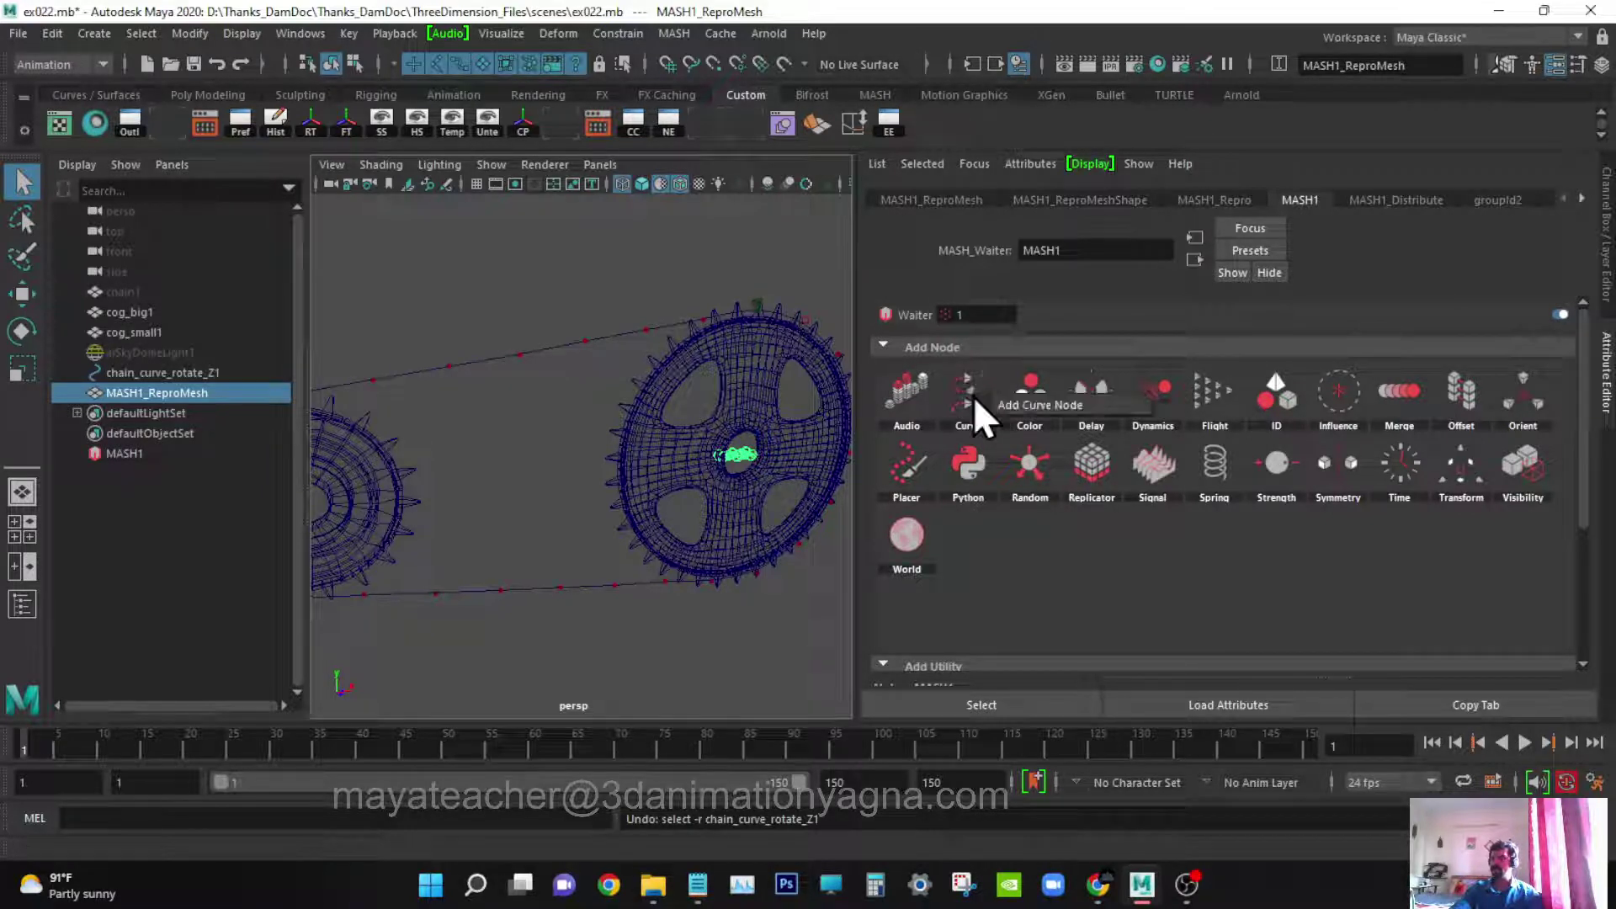
# - Add a MASH1_Curve node and drag chain_curve_rotate_Z1 from the Outliner into its Input Curves
pyautogui.click(997, 400)
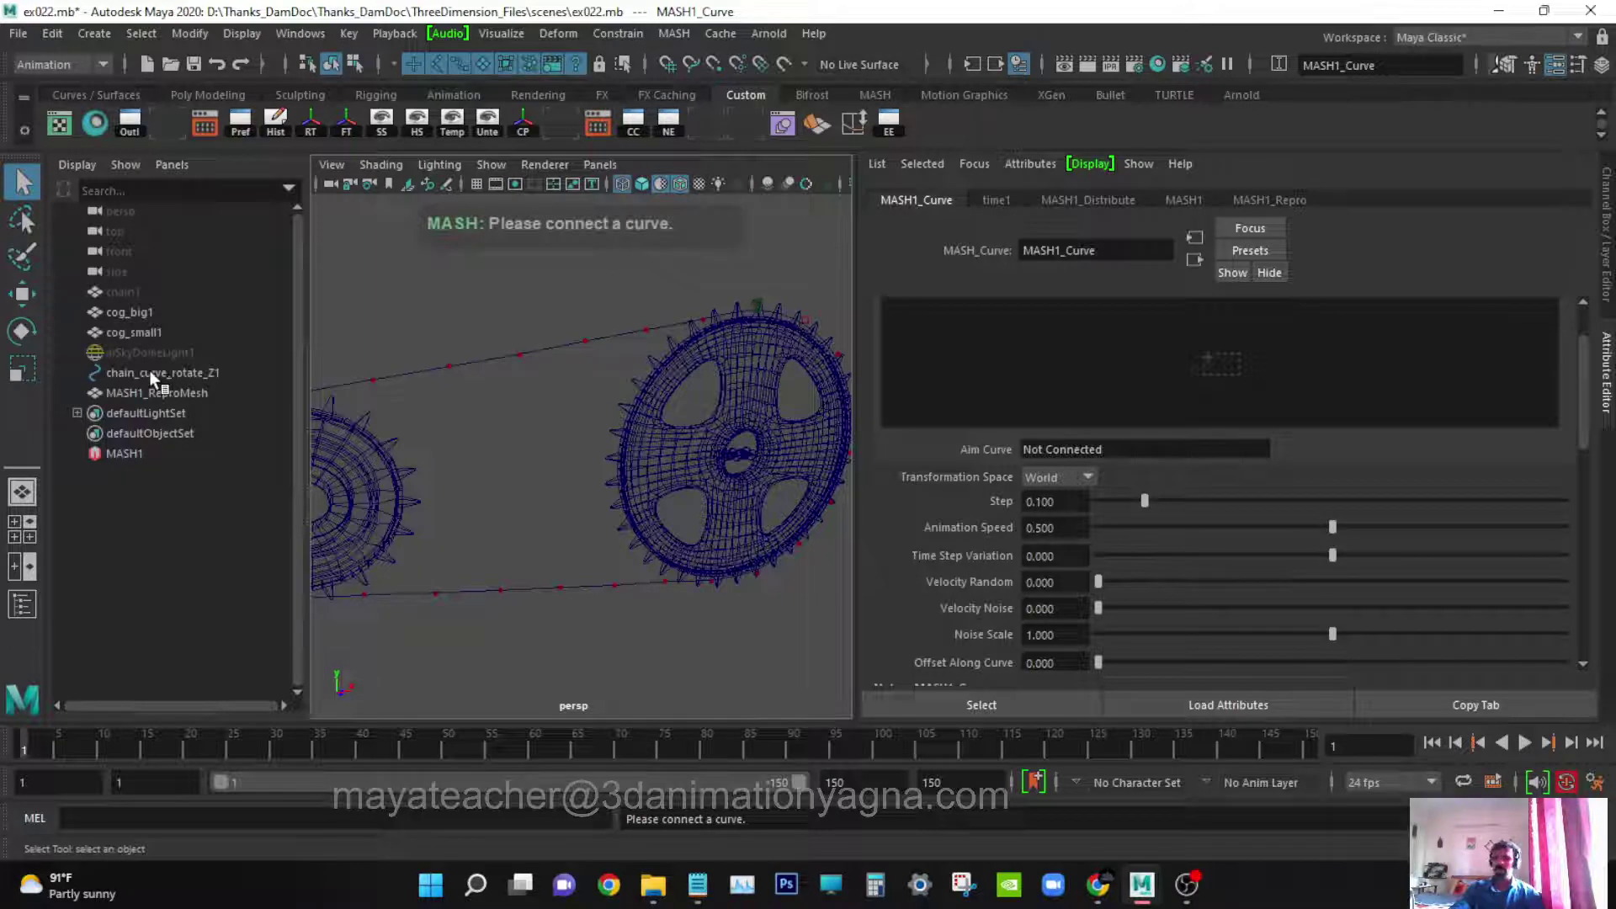
pyautogui.moveTo(151, 374); pyautogui.dragTo(151, 378, button='middle')
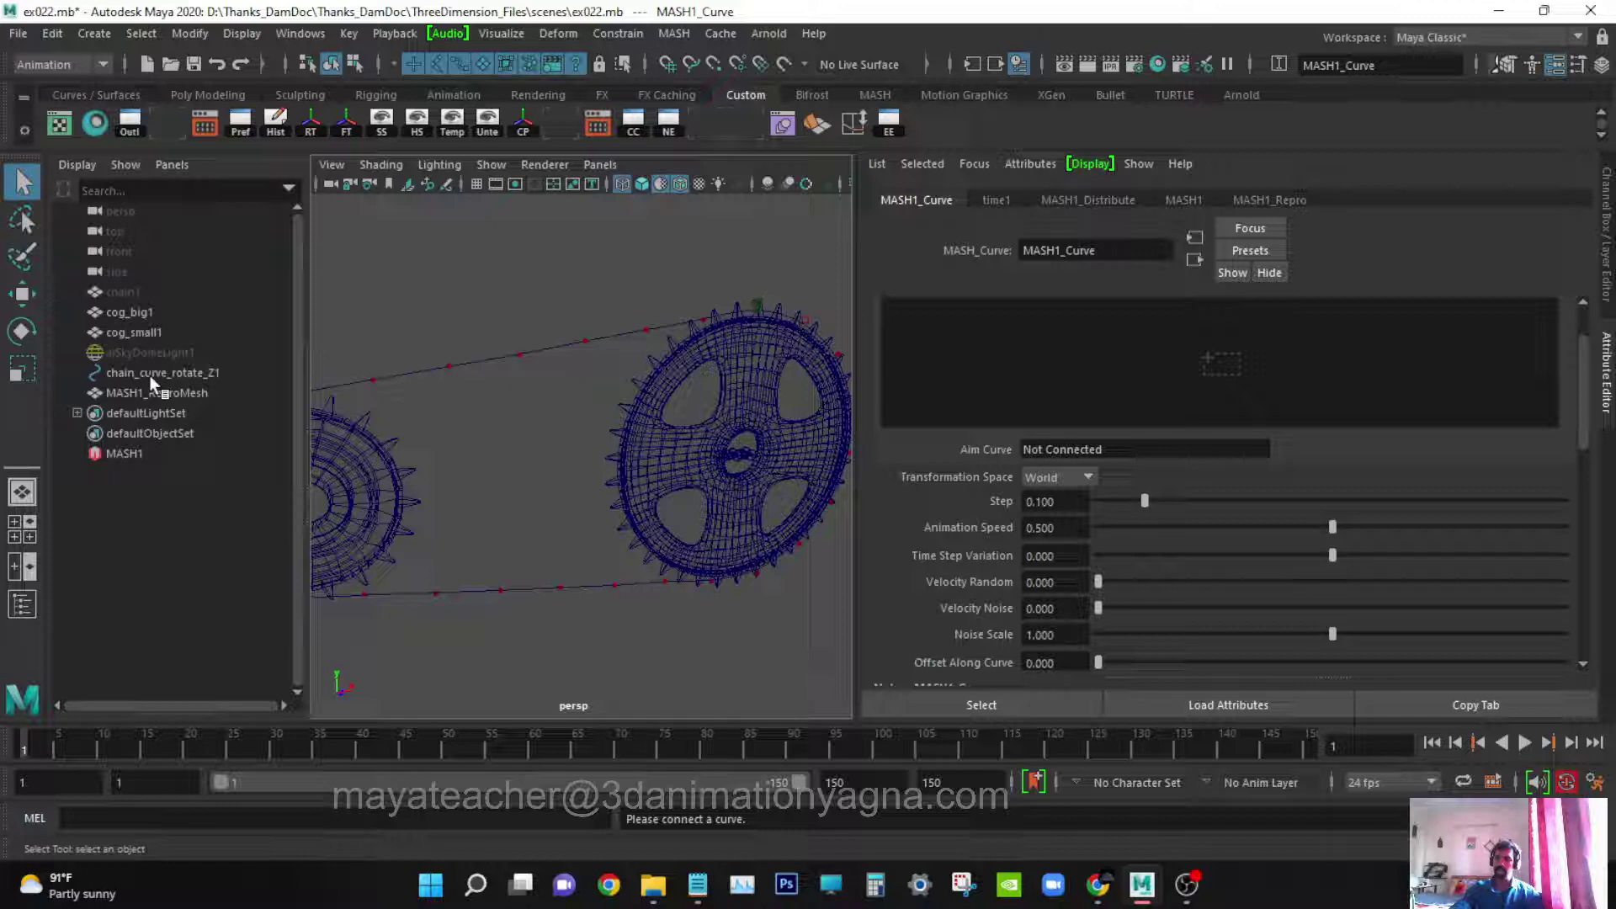
pyautogui.moveTo(149, 376); pyautogui.dragTo(421, 370, button='middle')
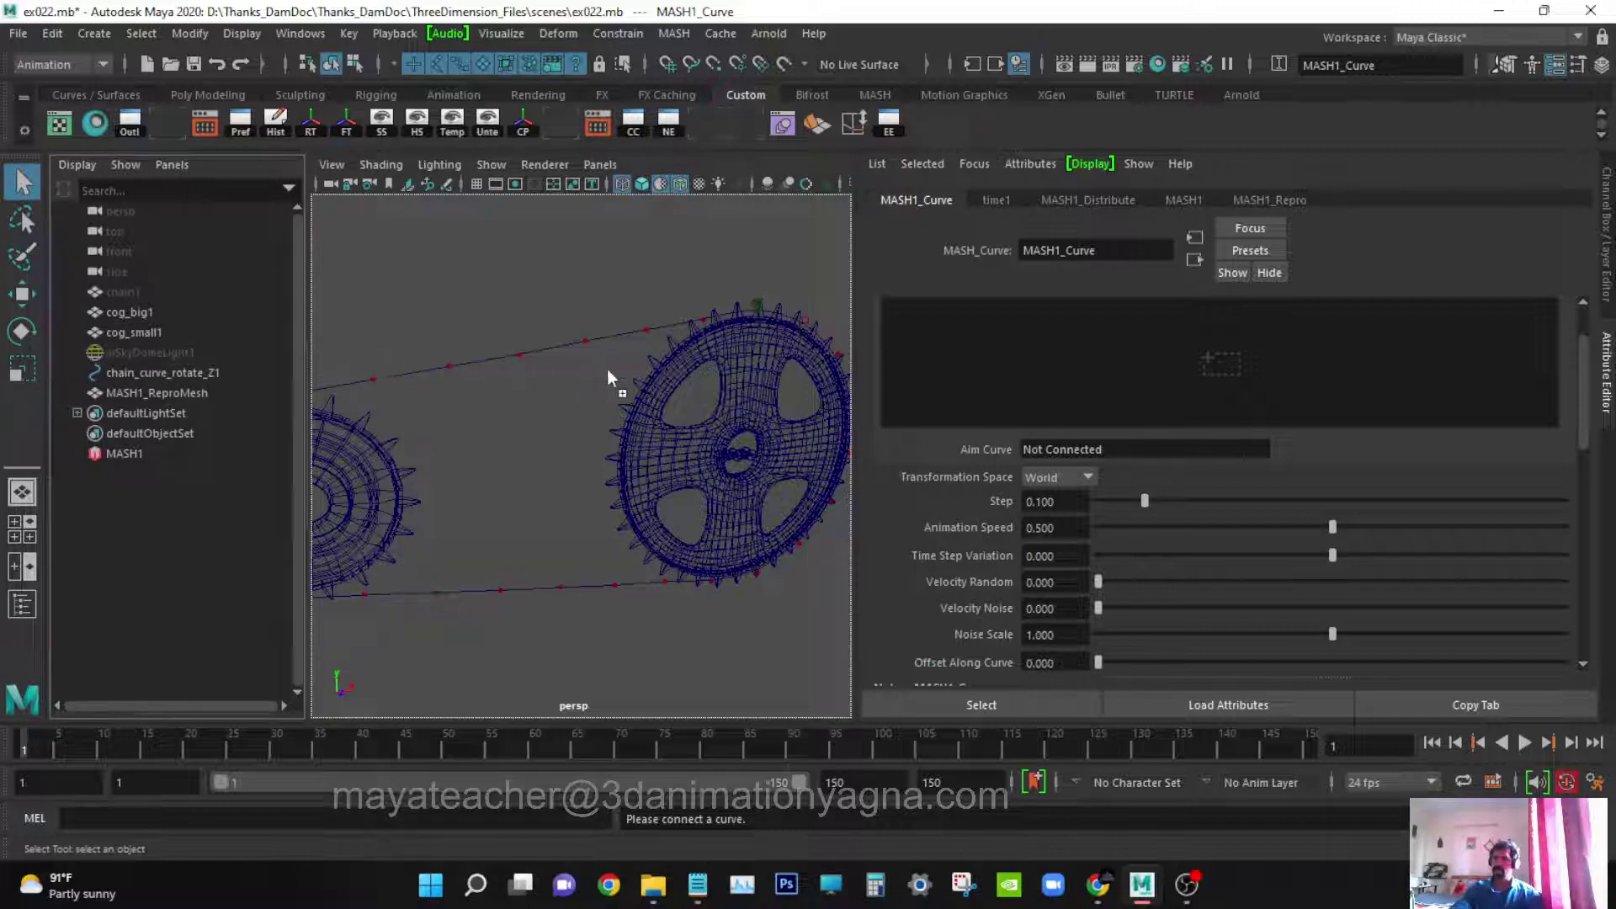
pyautogui.moveTo(608, 370); pyautogui.dragTo(927, 358, button='middle')
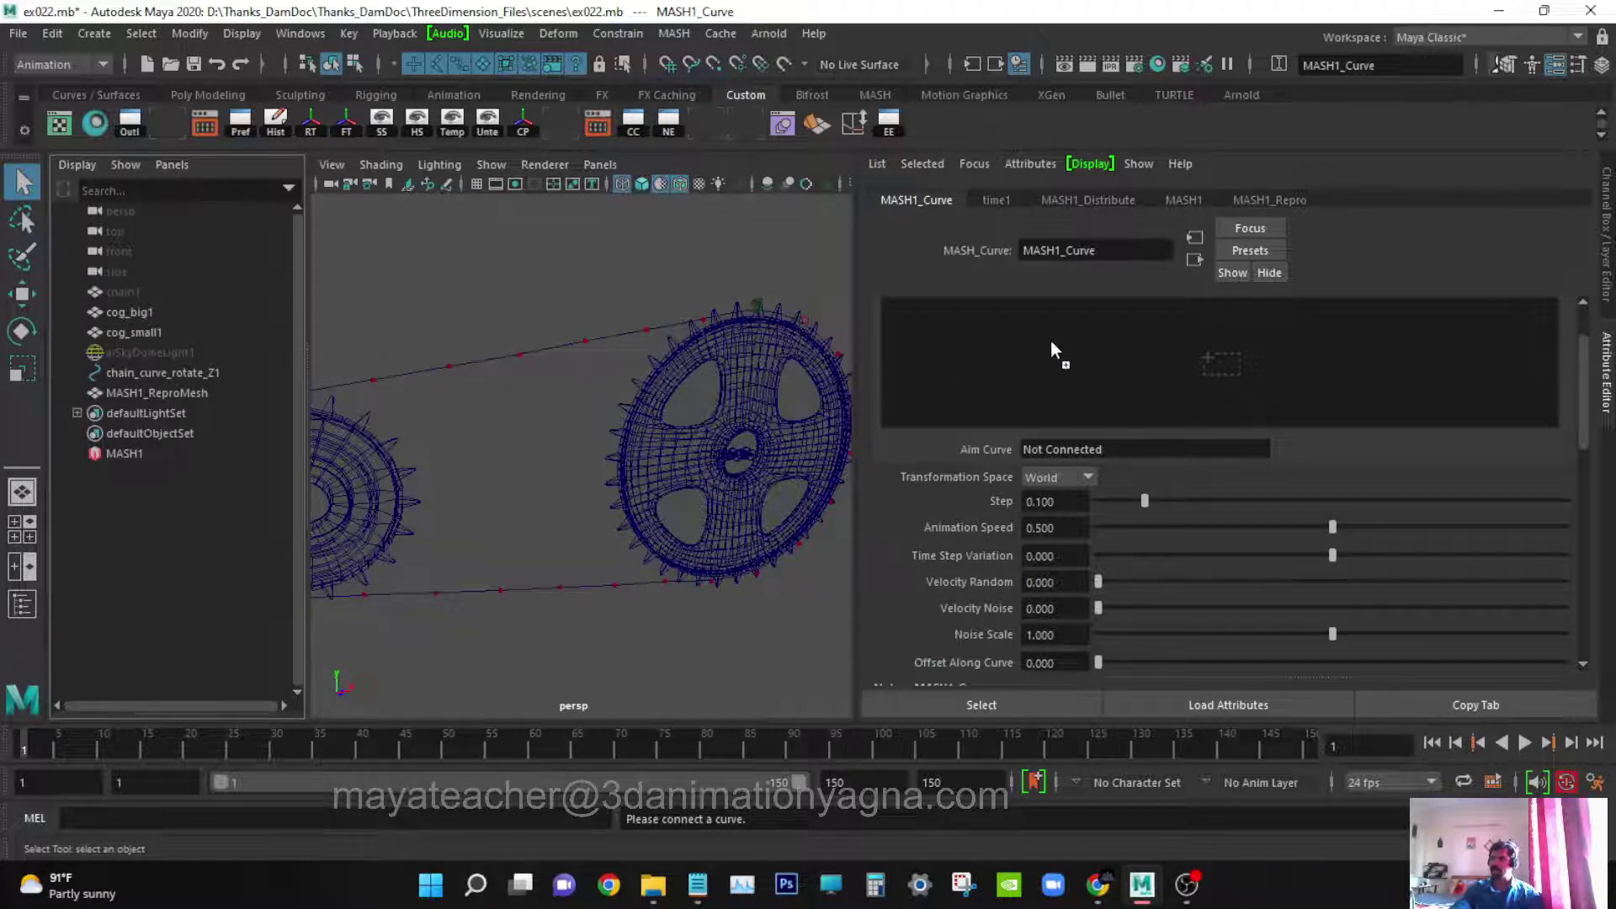
pyautogui.moveTo(1050, 340); pyautogui.dragTo(1045, 342, button='middle')
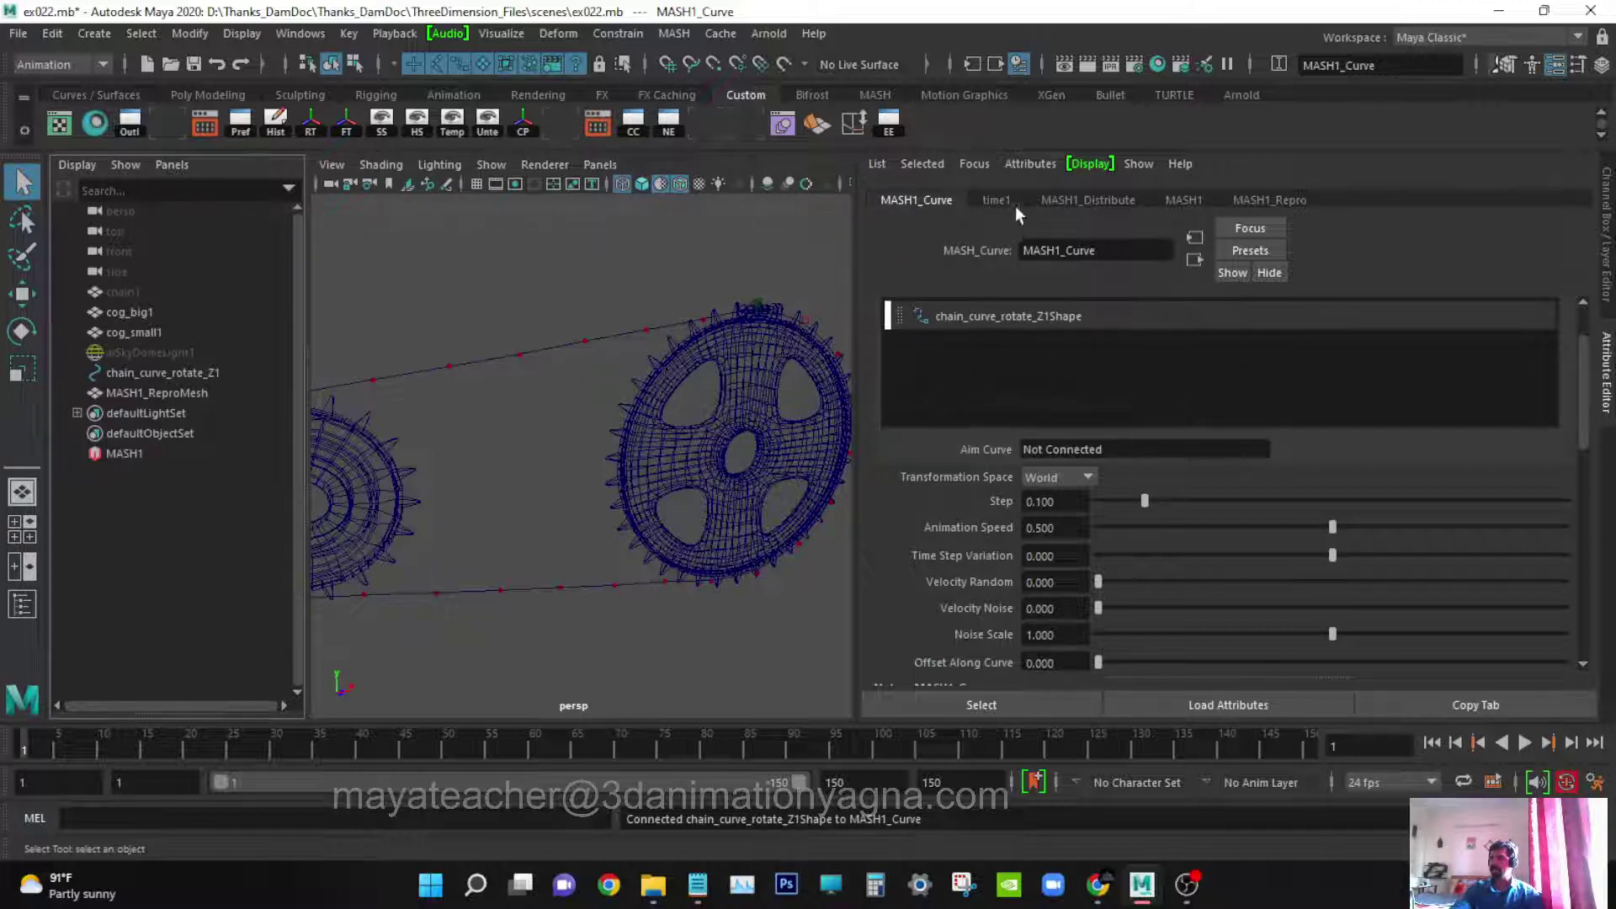
pyautogui.click(1183, 200)
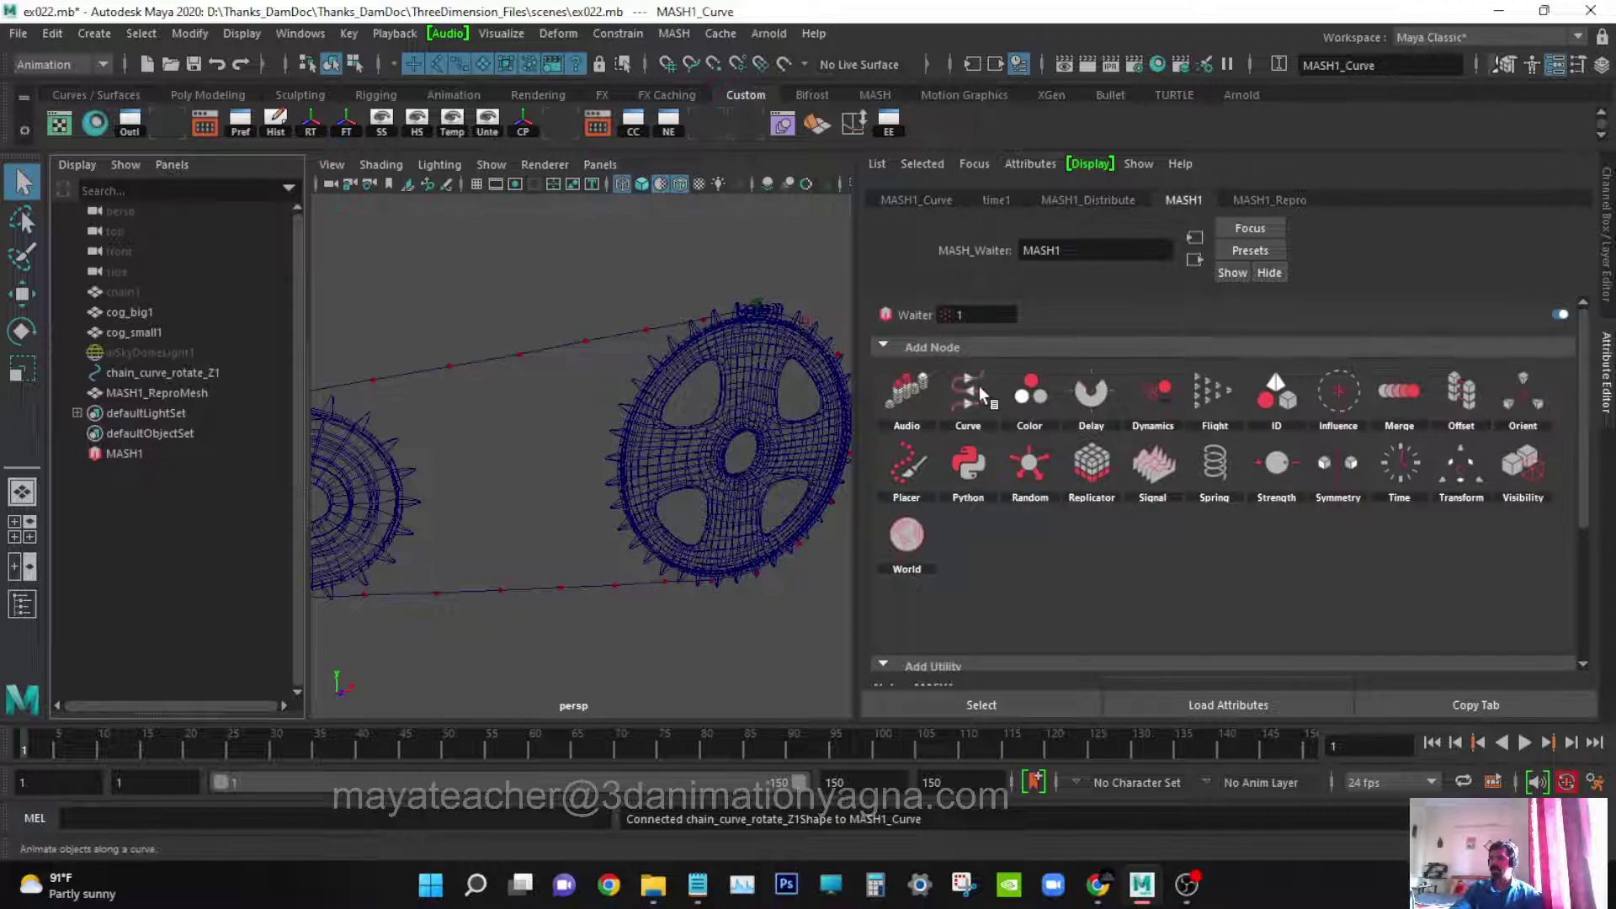
pyautogui.click(942, 202)
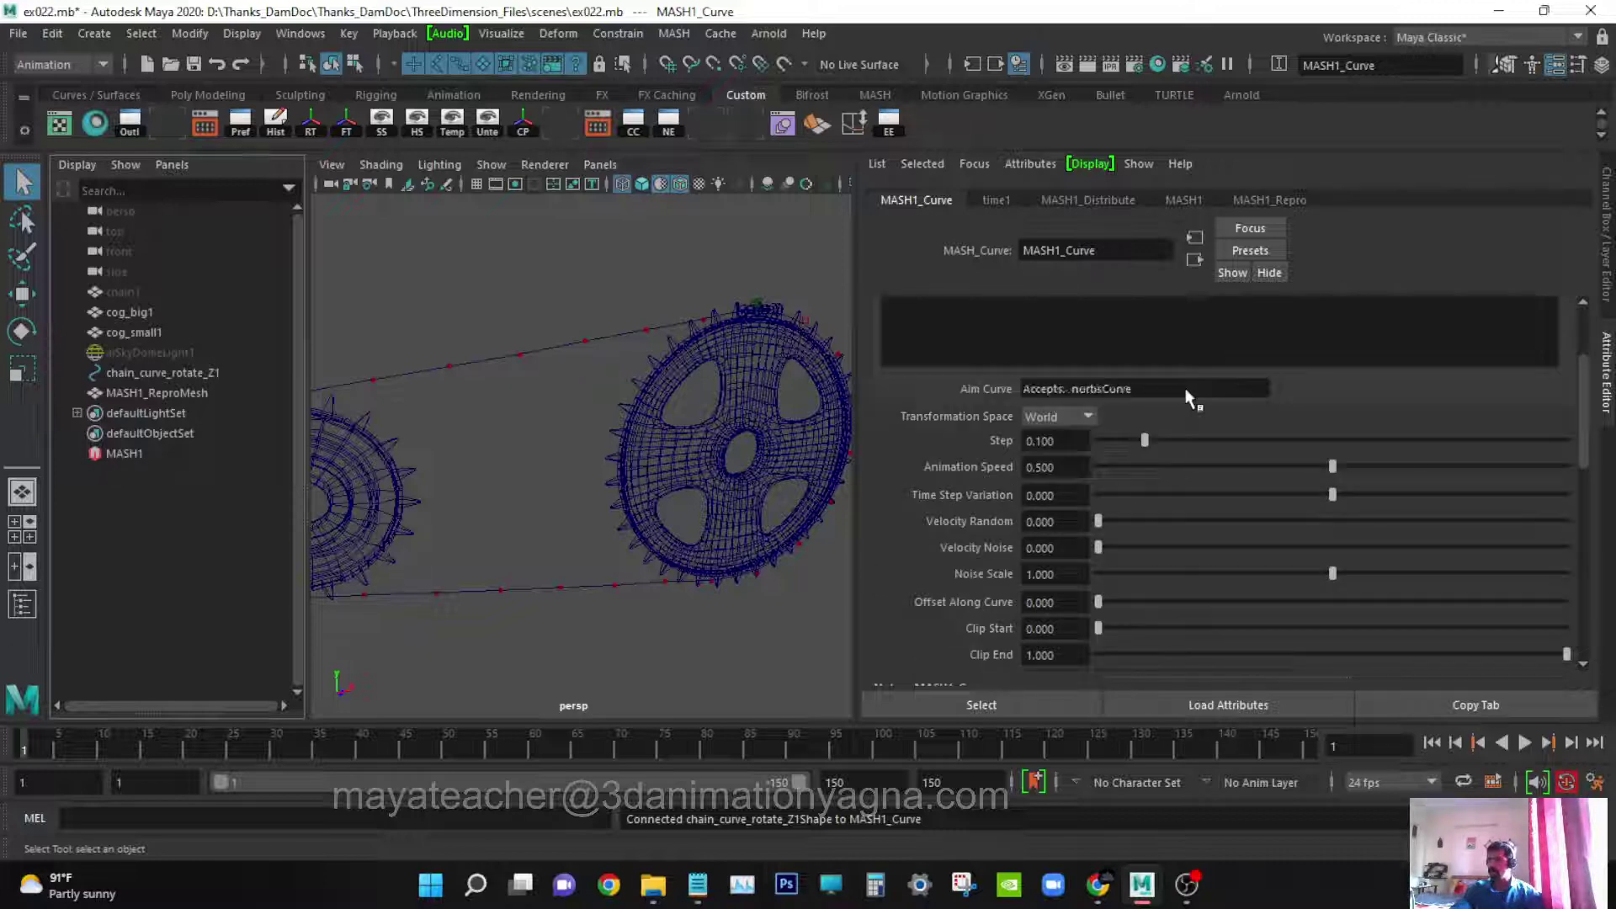
pyautogui.scroll(-3, 628, 386)
pyautogui.keyDown('alt'); pyautogui.moveTo(674, 408); pyautogui.dragTo(852, 395, button='right'); pyautogui.keyUp('alt')
pyautogui.moveTo(855, 372); pyautogui.dragTo(1245, 386)
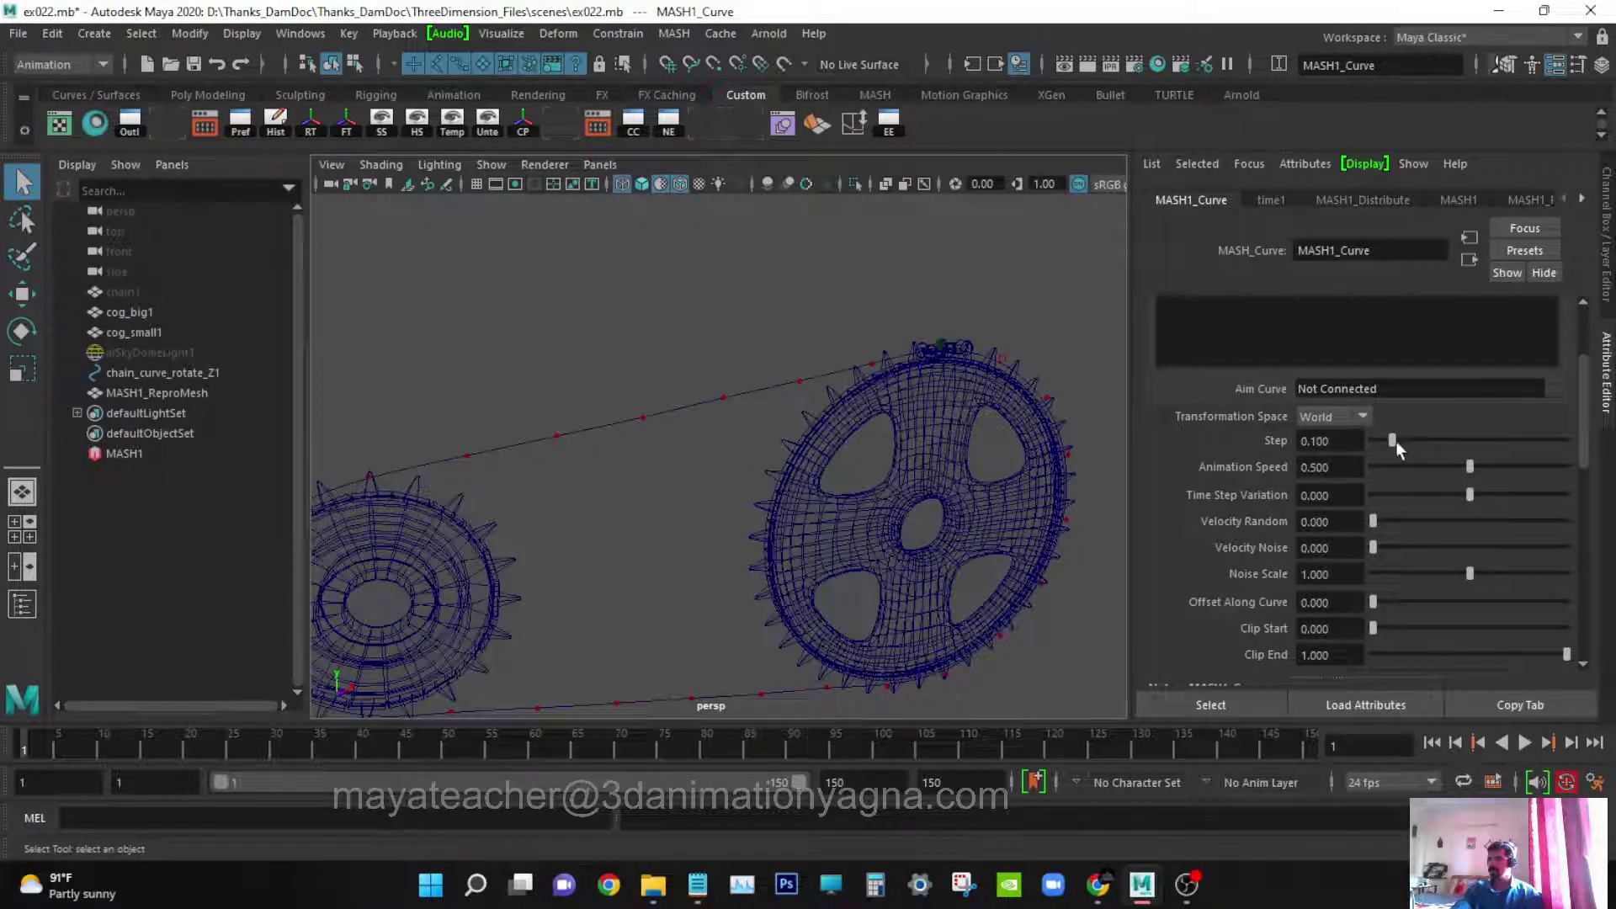
# - Raise the distribution to 14 points, set Curve Step to 1.000, then increase points further
pyautogui.click(1338, 196)
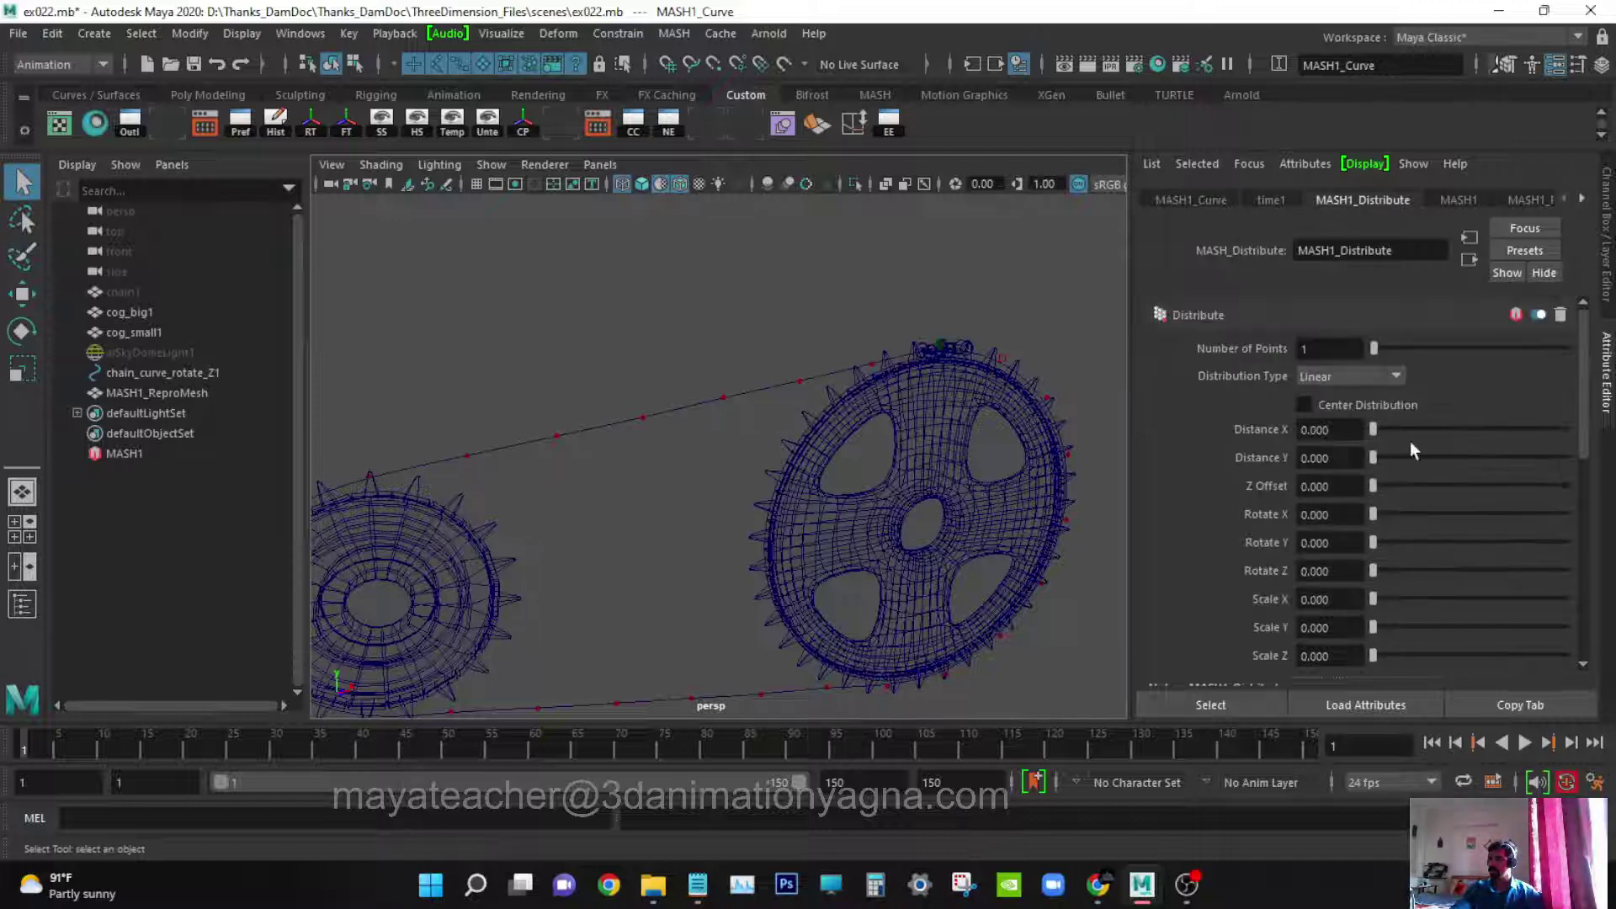
pyautogui.moveTo(1373, 349)
pyautogui.mouseDown()
pyautogui.moveTo(1400, 356)
pyautogui.moveTo(1387, 350)
pyautogui.mouseUp()
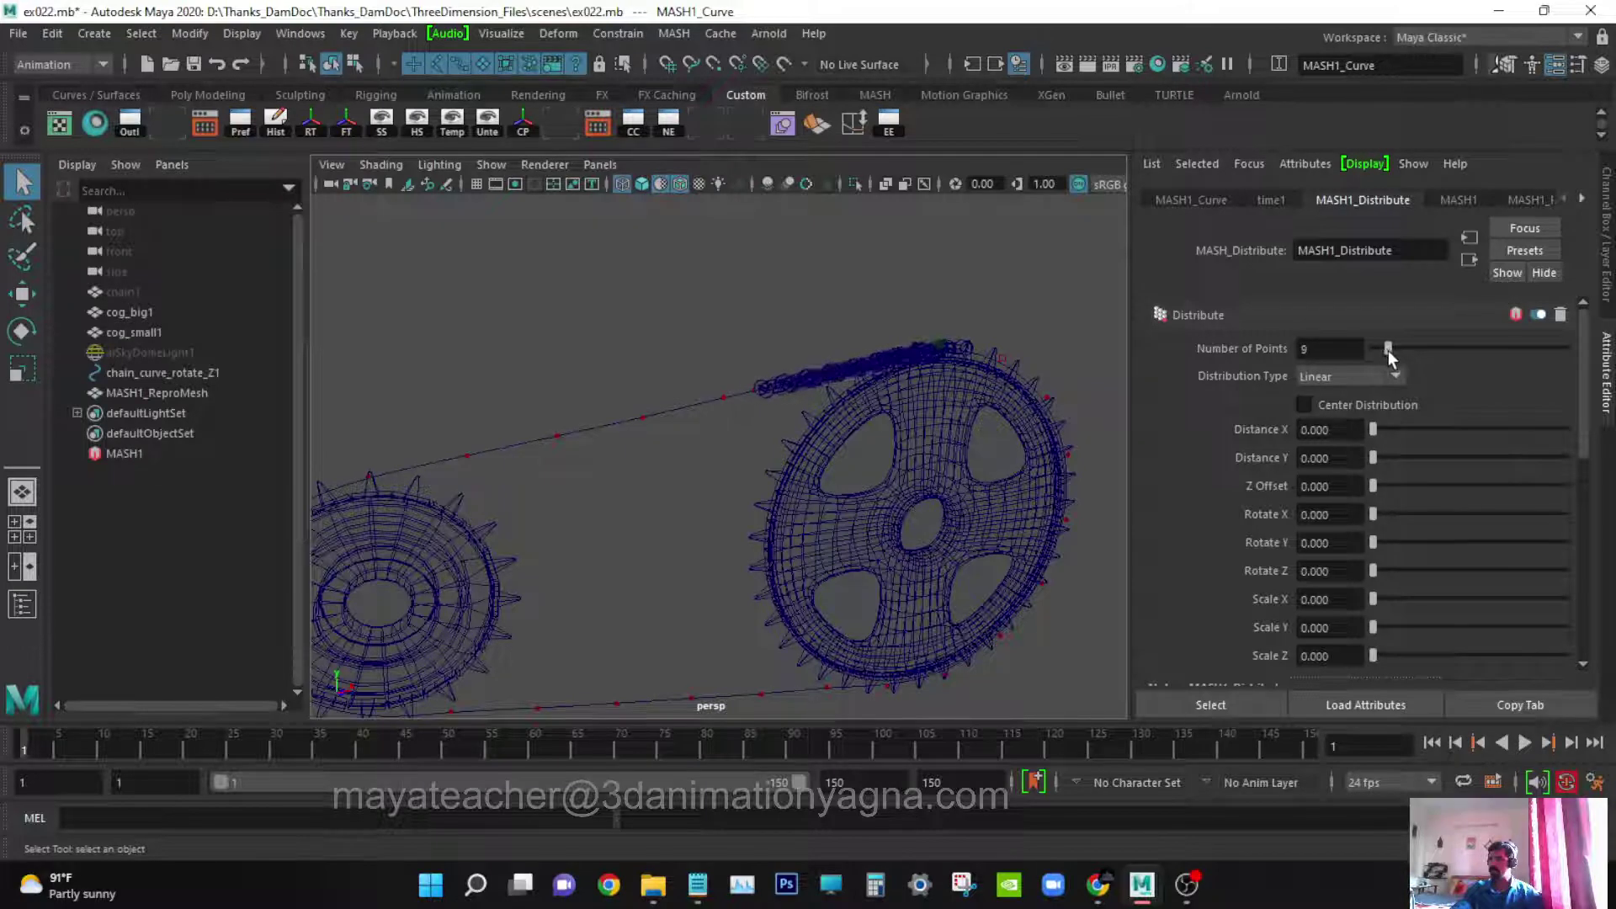
pyautogui.click(1198, 200)
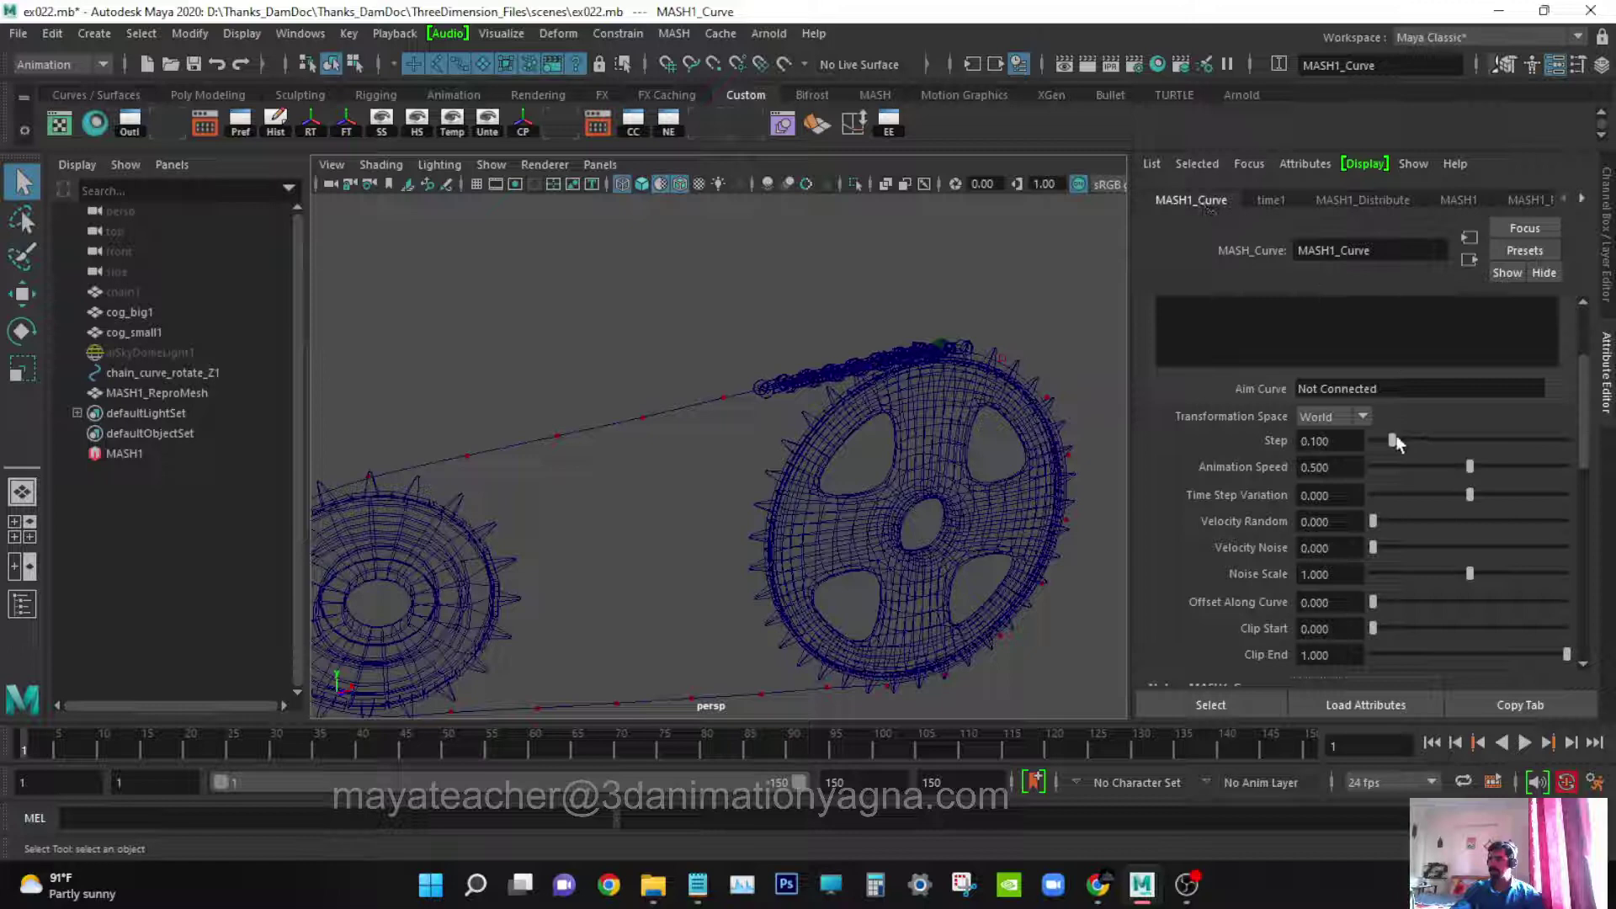
pyautogui.moveTo(1394, 437); pyautogui.dragTo(1441, 429)
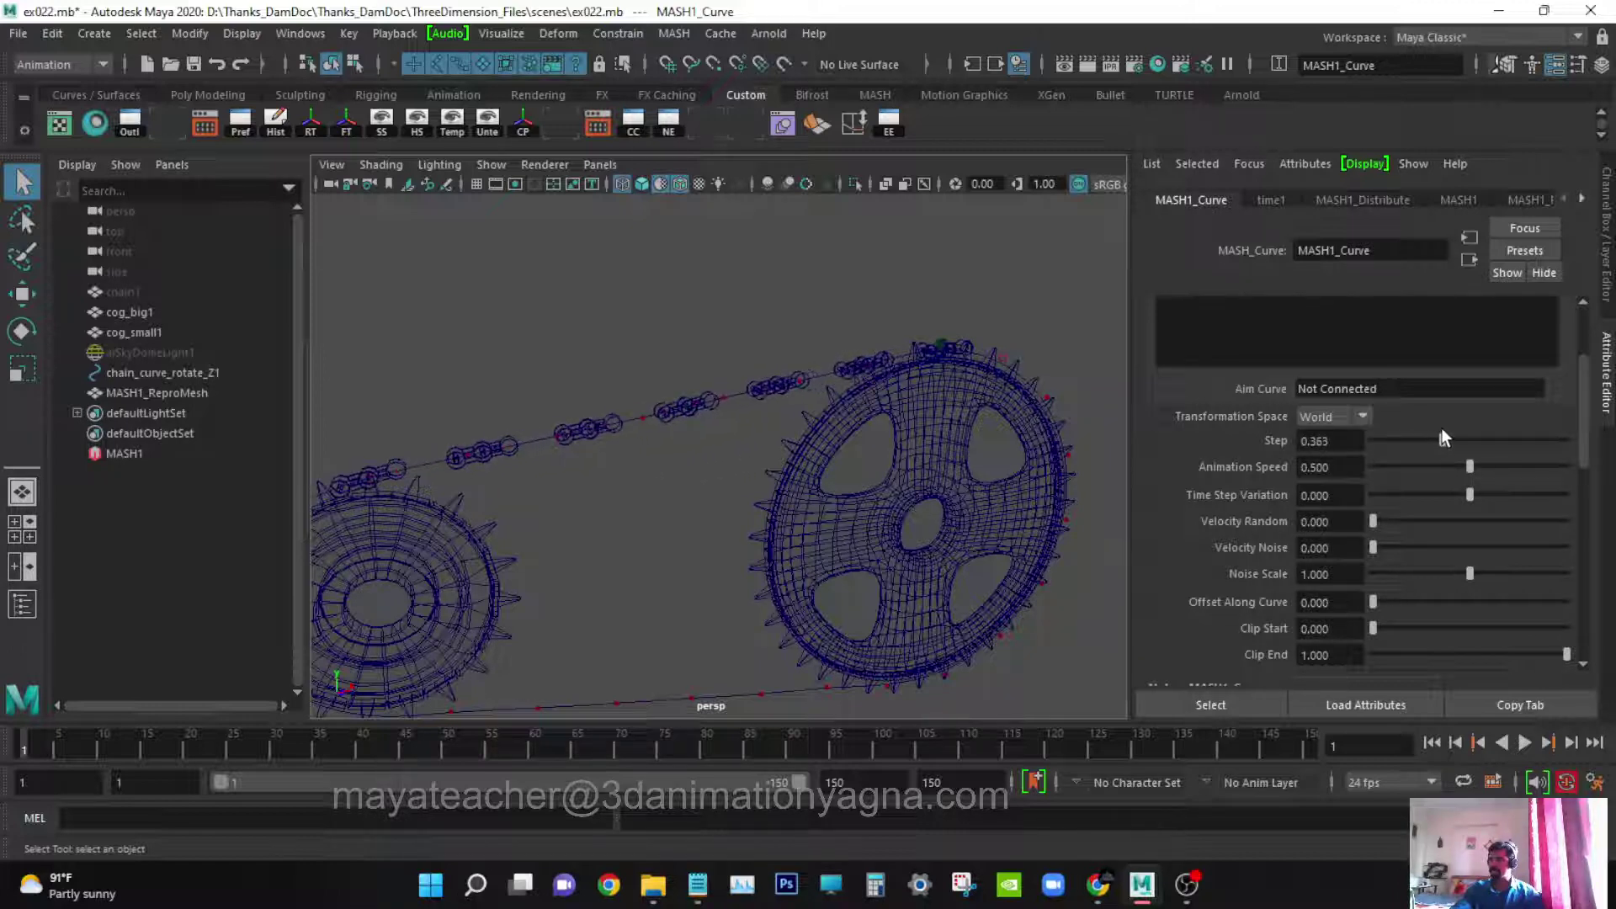
pyautogui.keyDown('alt'); pyautogui.moveTo(951, 490); pyautogui.dragTo(1001, 538, button='middle'); pyautogui.keyUp('alt')
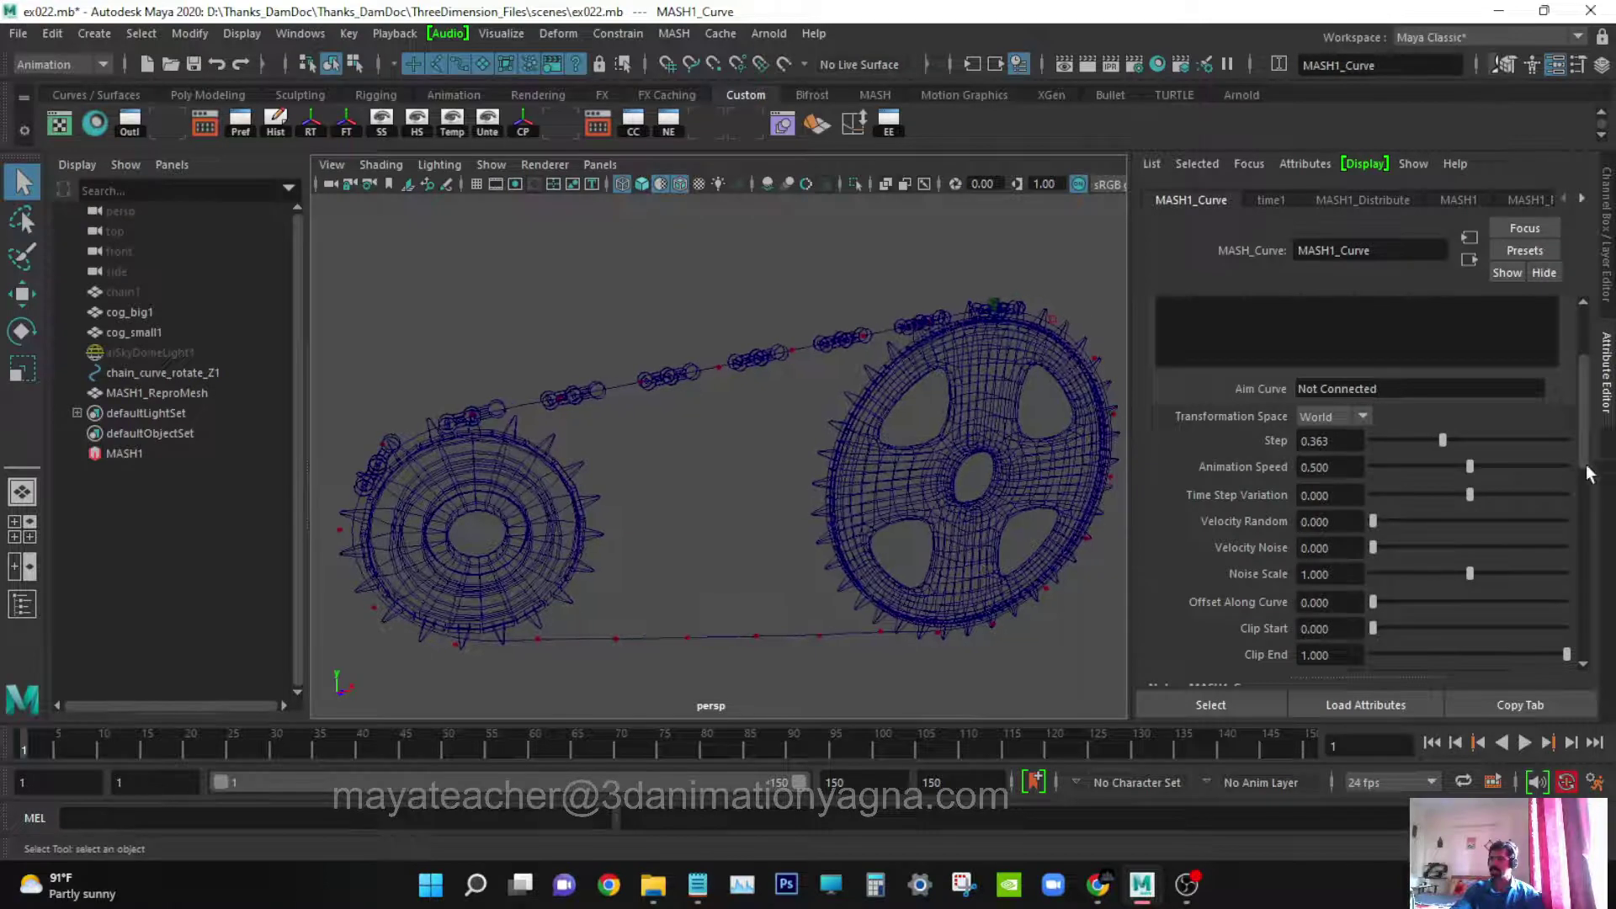
pyautogui.moveTo(1447, 437); pyautogui.dragTo(1598, 423)
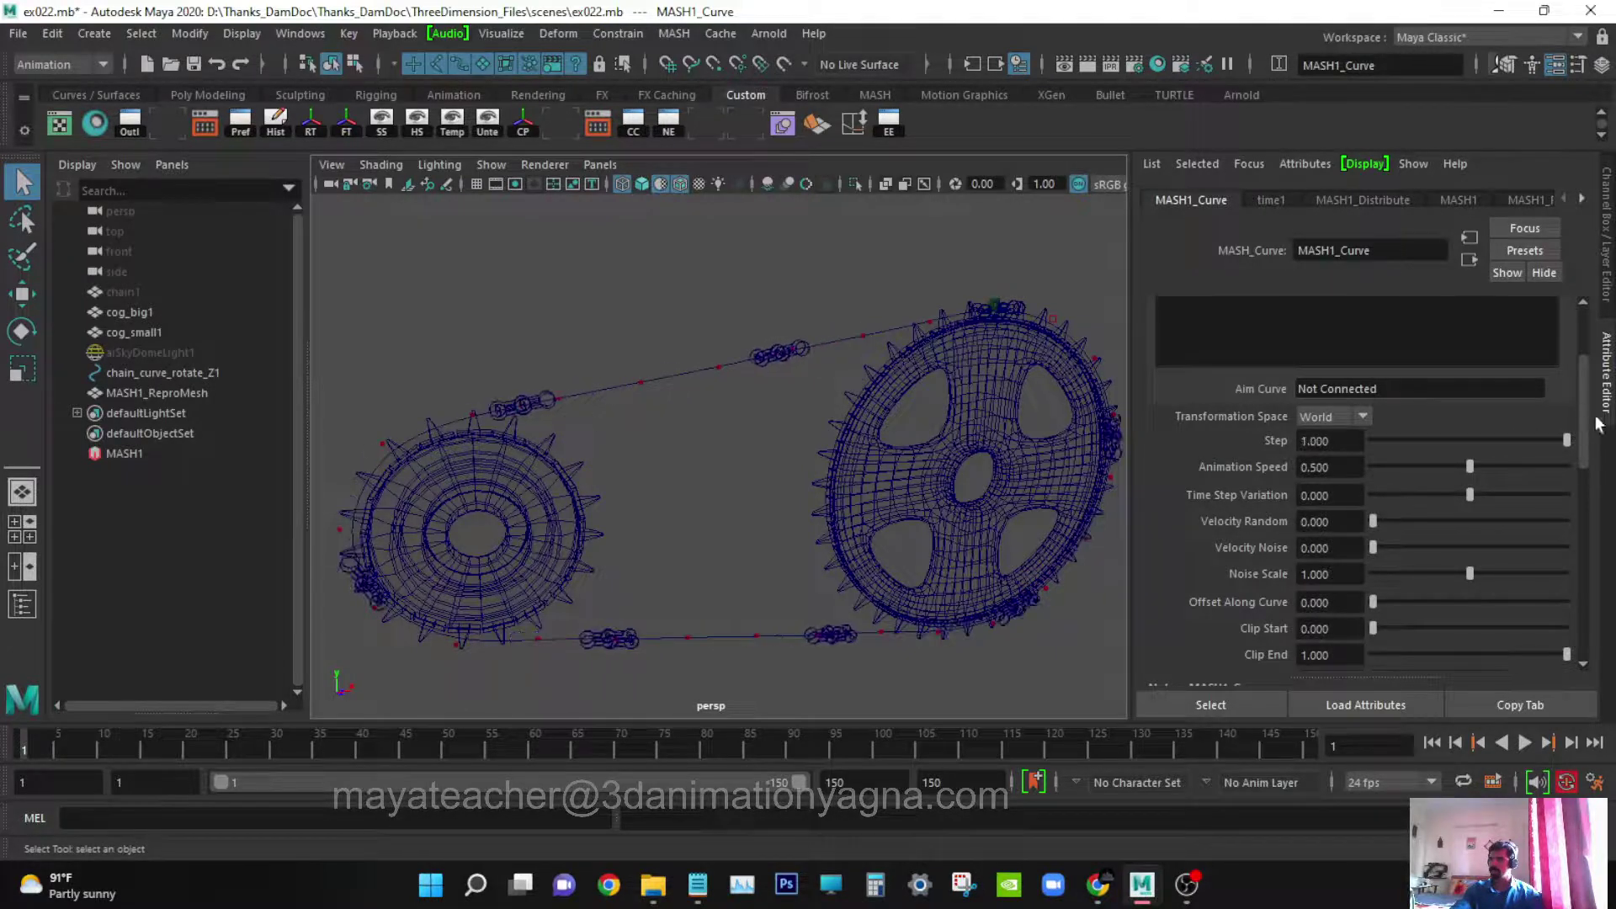
pyautogui.click(1377, 200)
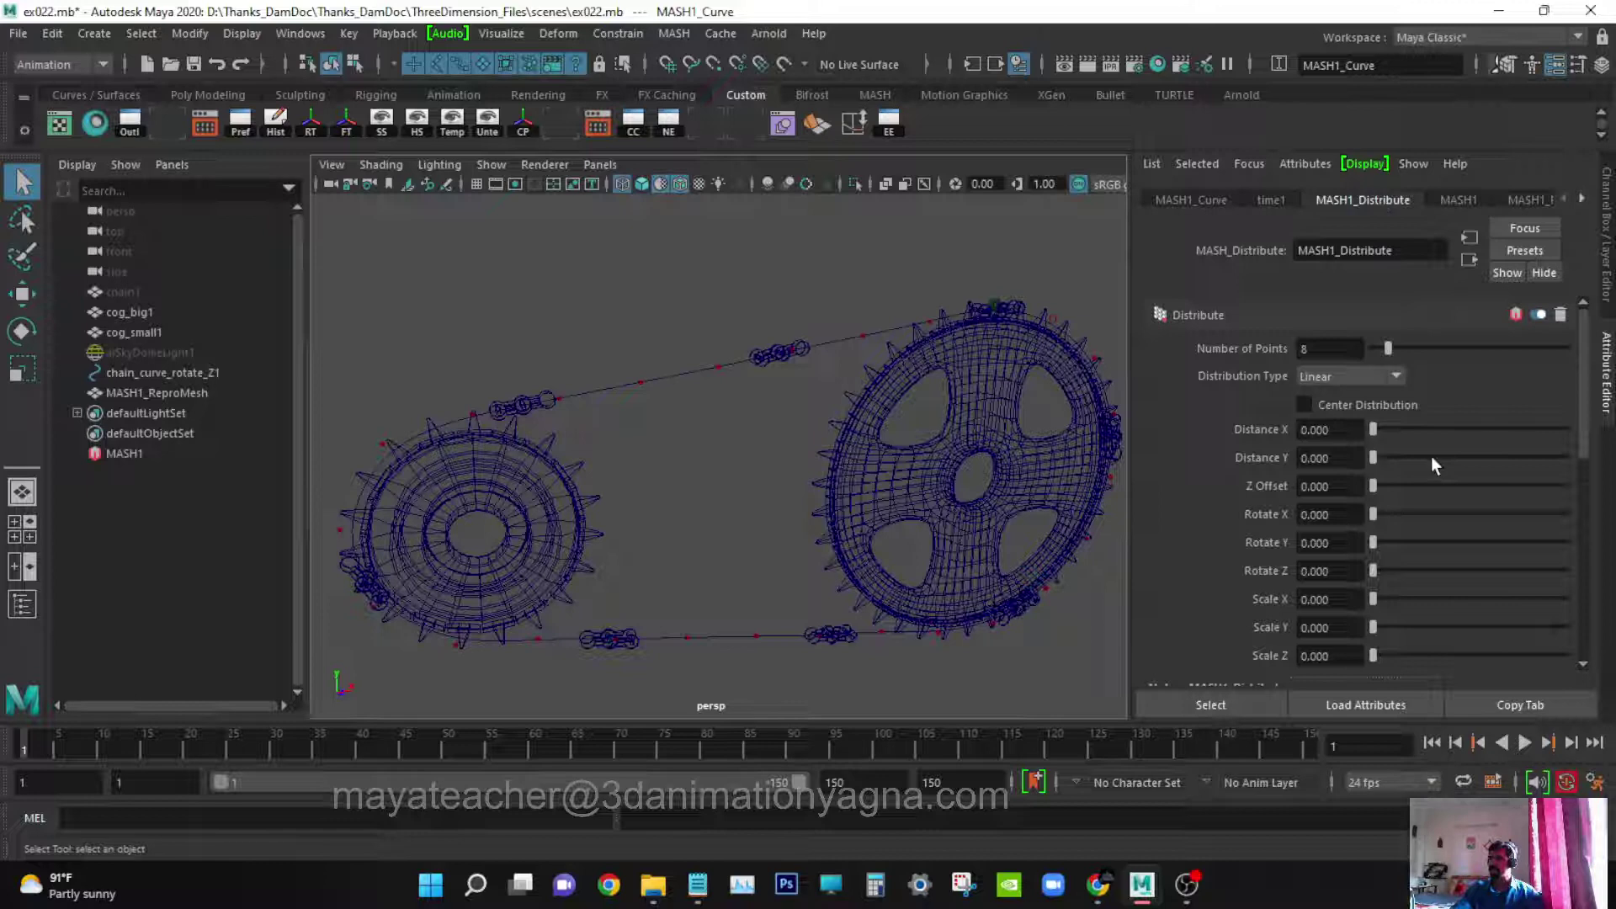
pyautogui.moveTo(1394, 347); pyautogui.dragTo(1278, 349)
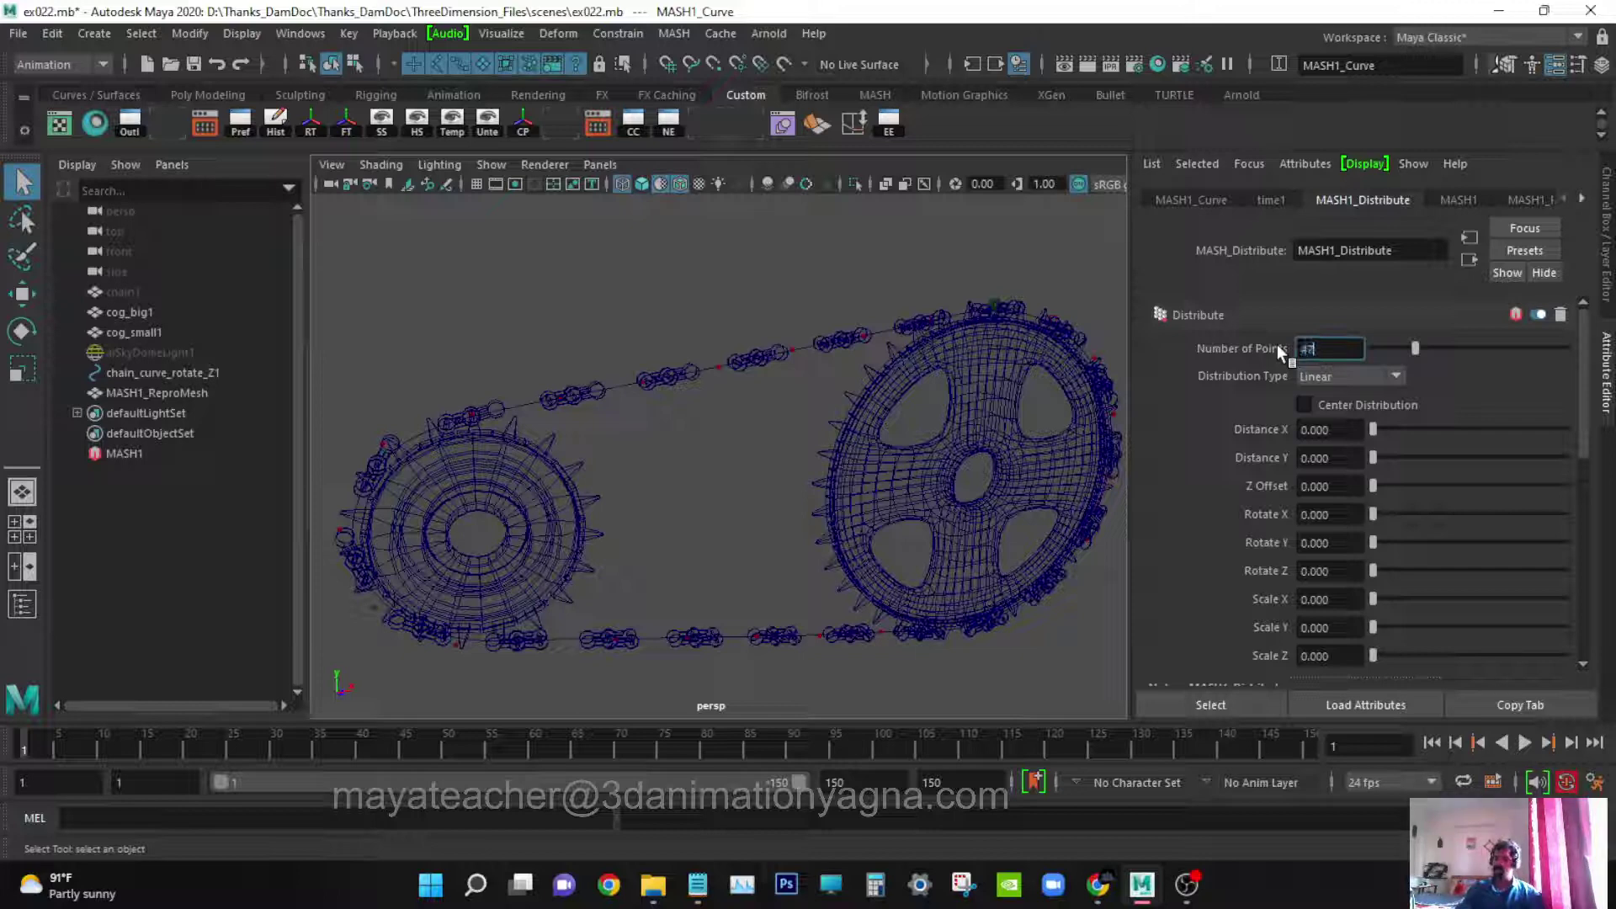
# - Set Number of Points to 47 and inspect the links on the large cog
pyautogui.write('47')
pyautogui.press('Return')
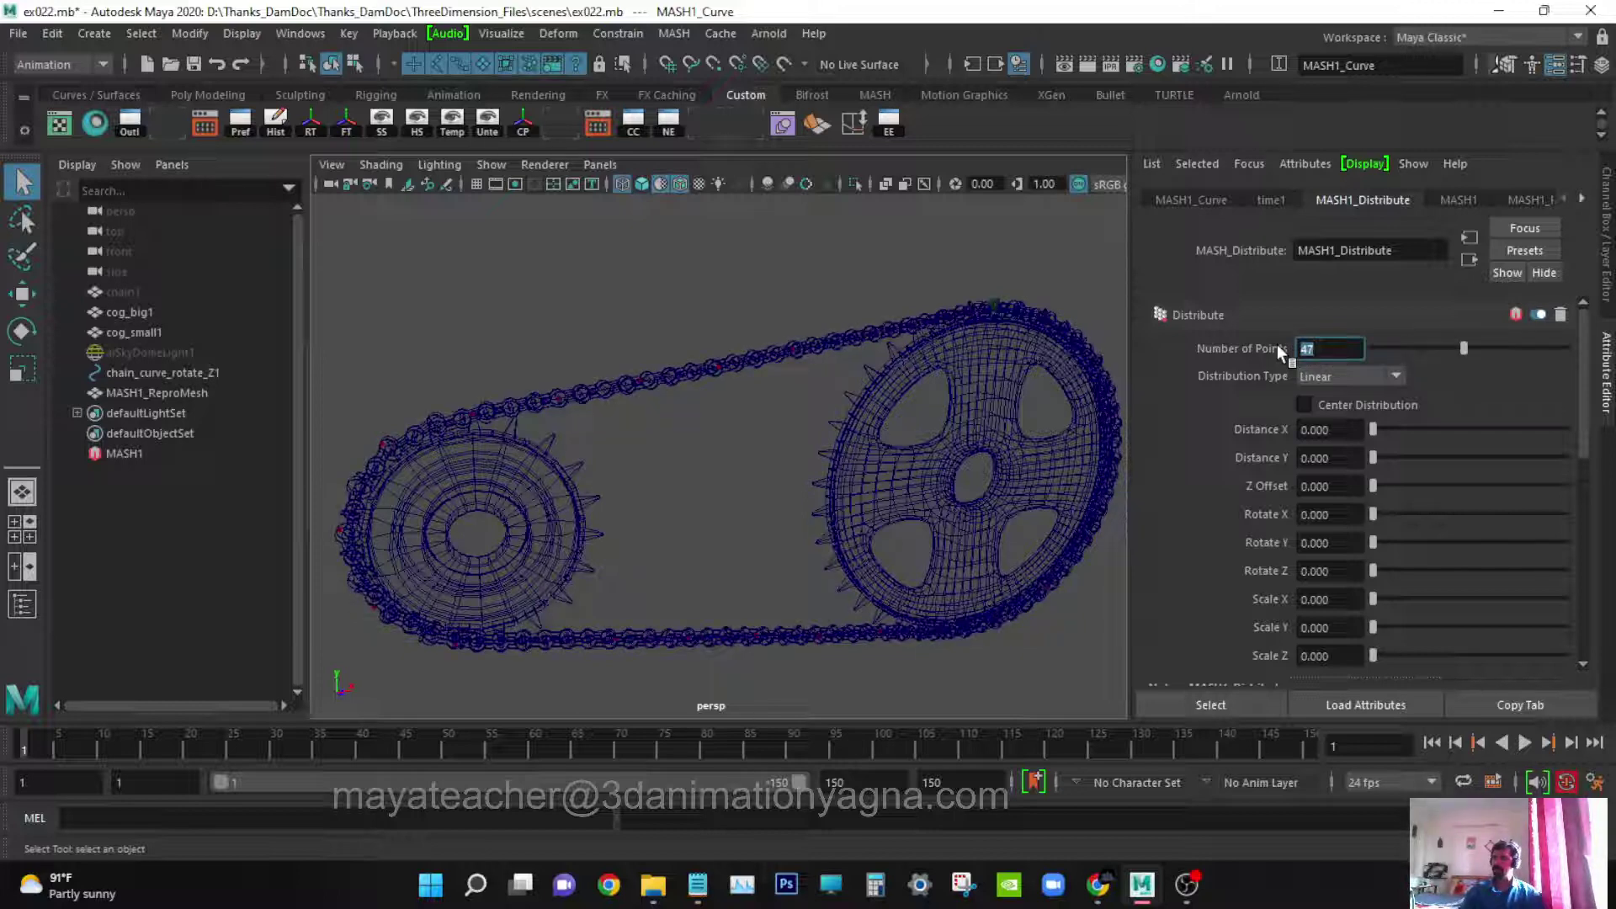
pyautogui.scroll(10, 842, 438)
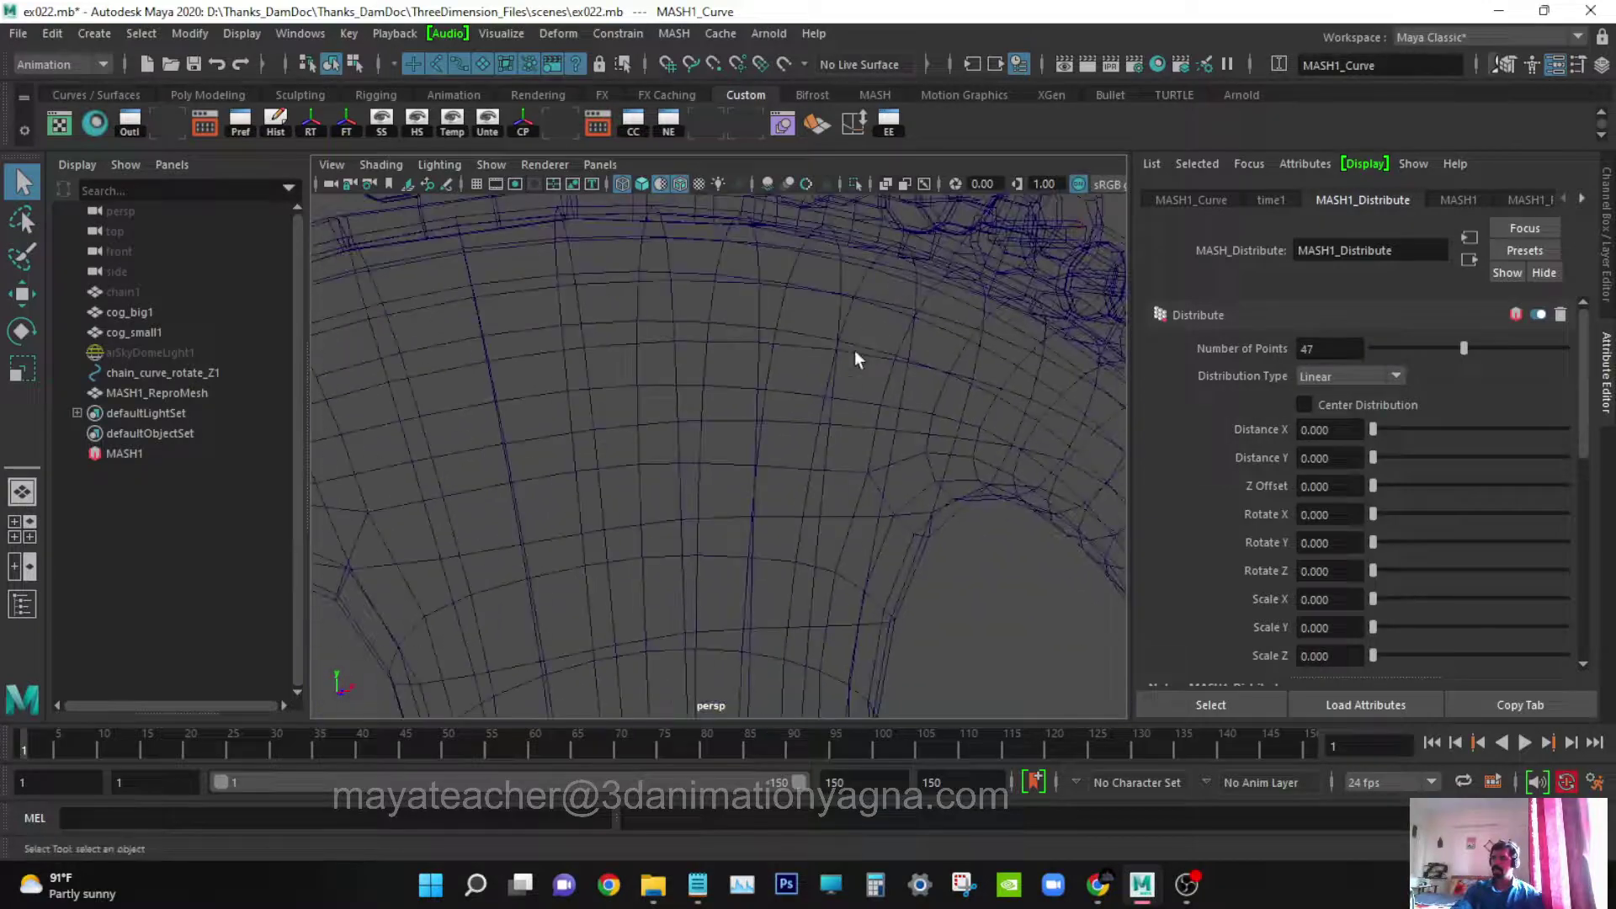
pyautogui.scroll(-5, 793, 379)
pyautogui.keyDown('alt'); pyautogui.moveTo(793, 379); pyautogui.dragTo(815, 502, button='middle'); pyautogui.keyUp('alt')
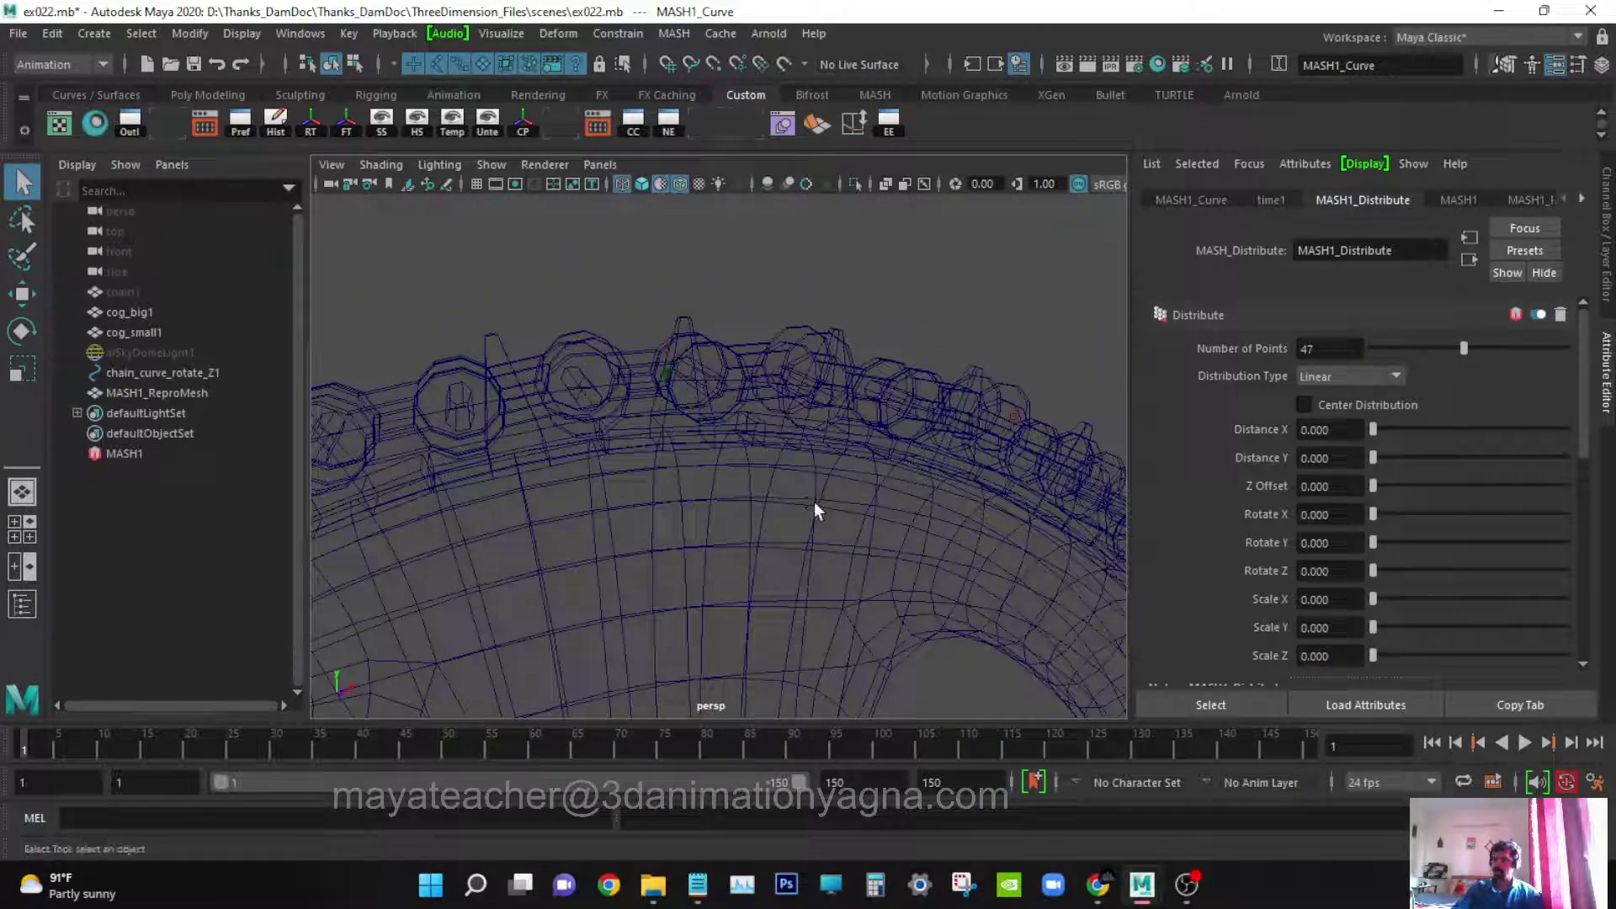
# - Switch to smooth shading and tumble out to see the whole large cog
pyautogui.press('5')
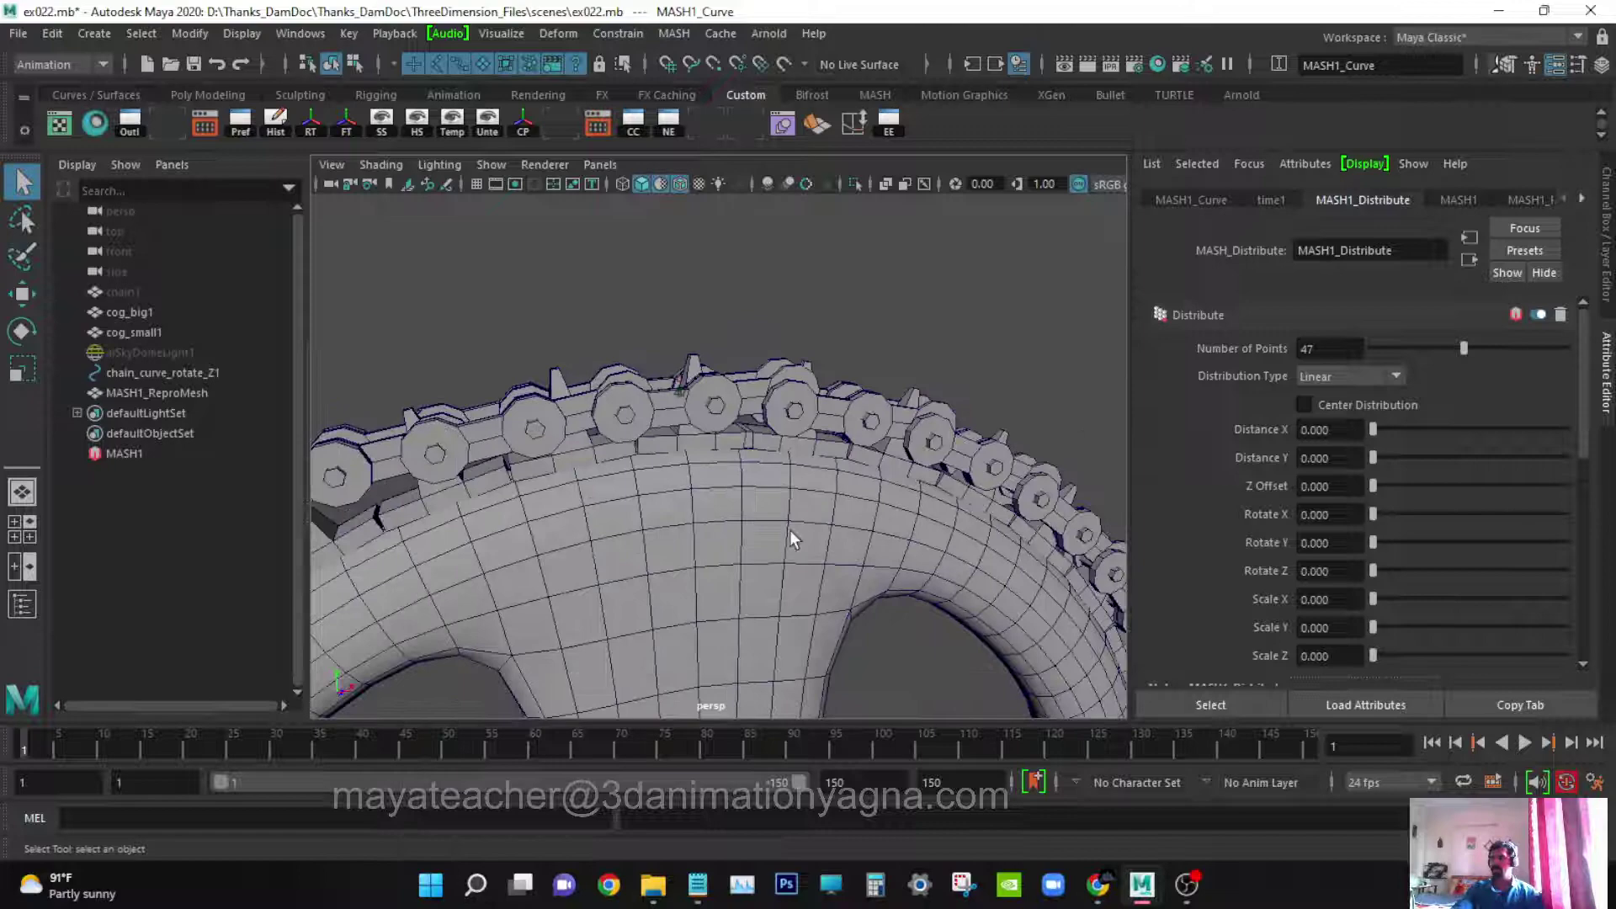
pyautogui.scroll(-6, 792, 538)
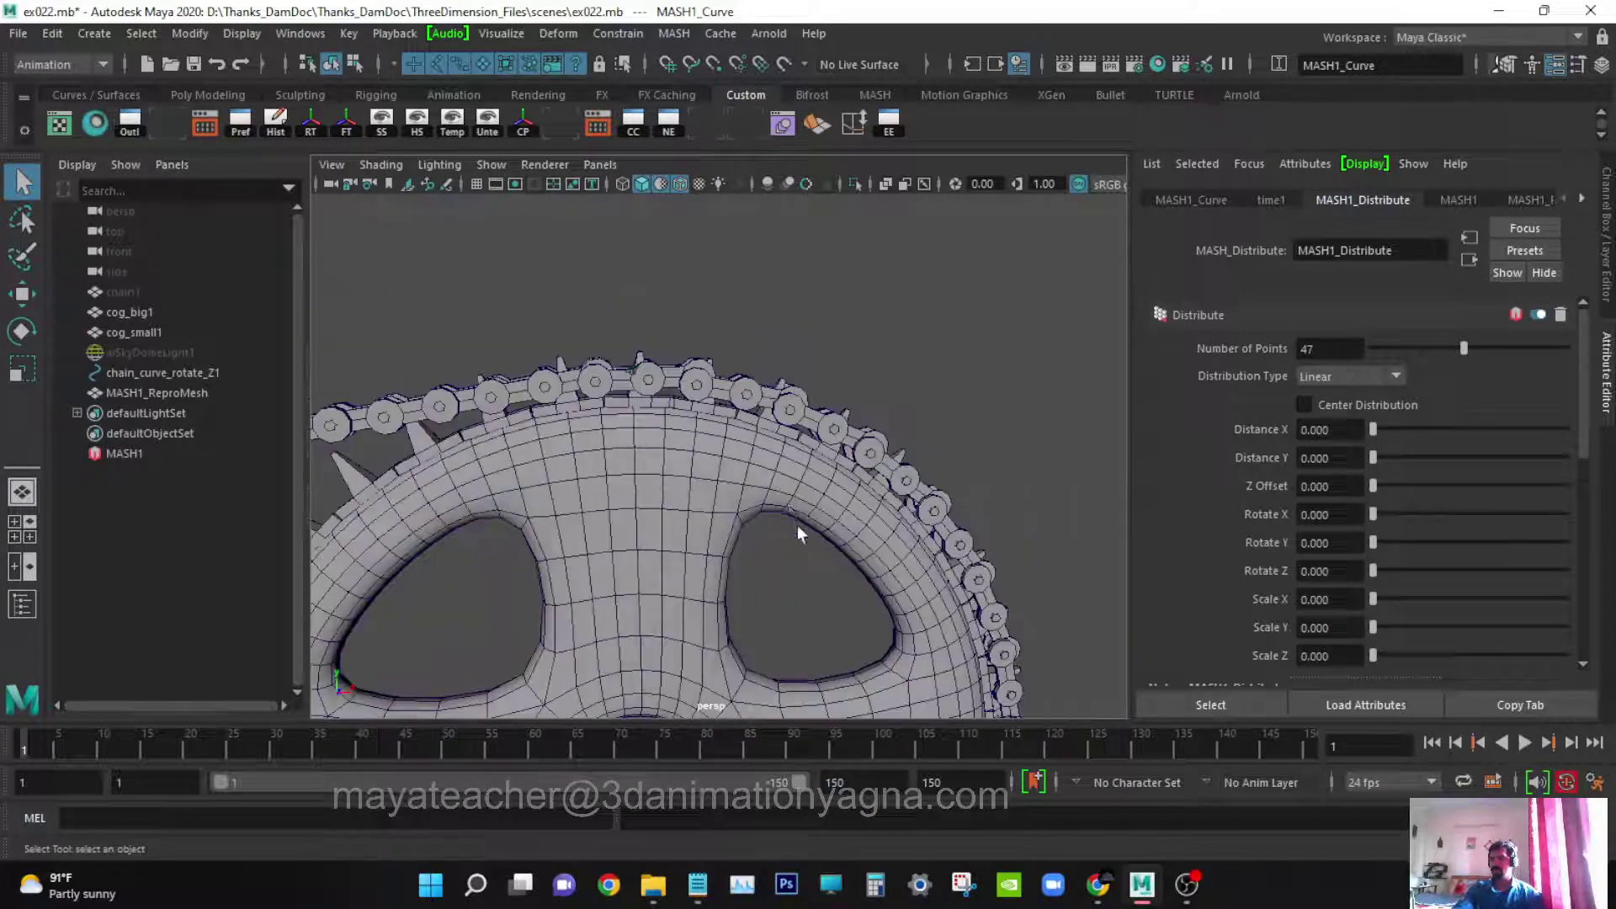
pyautogui.keyDown('alt'); pyautogui.moveTo(796, 525); pyautogui.dragTo(869, 418); pyautogui.keyUp('alt')
pyautogui.click(1209, 201)
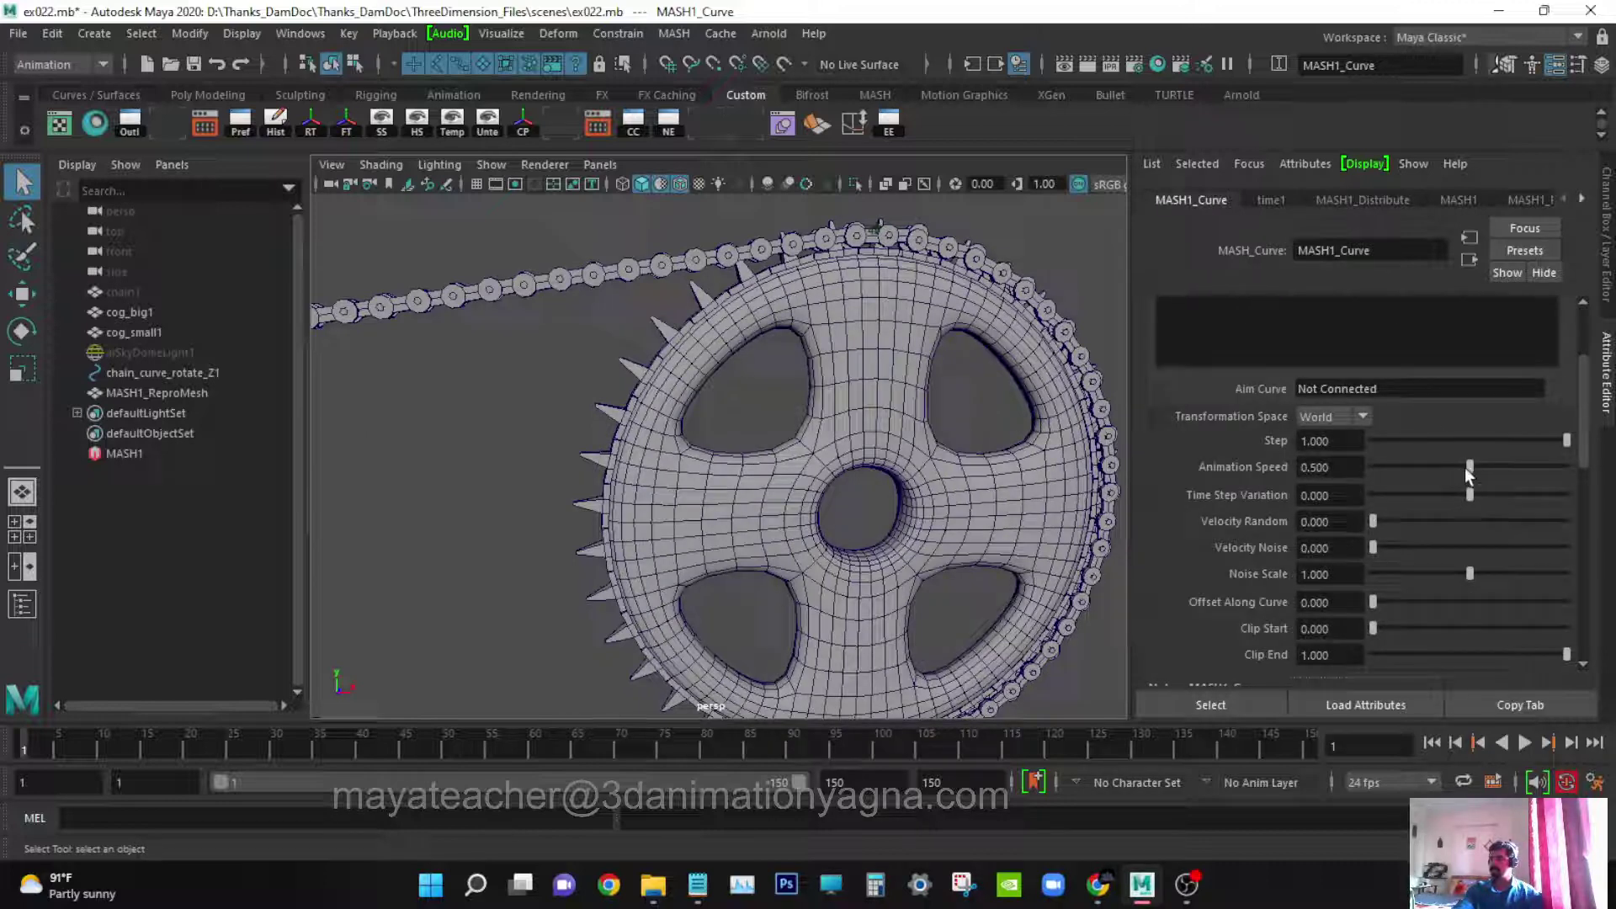
pyautogui.scroll(-5, 795, 448)
pyautogui.keyDown('alt'); pyautogui.moveTo(795, 448); pyautogui.dragTo(804, 492); pyautogui.keyUp('alt')
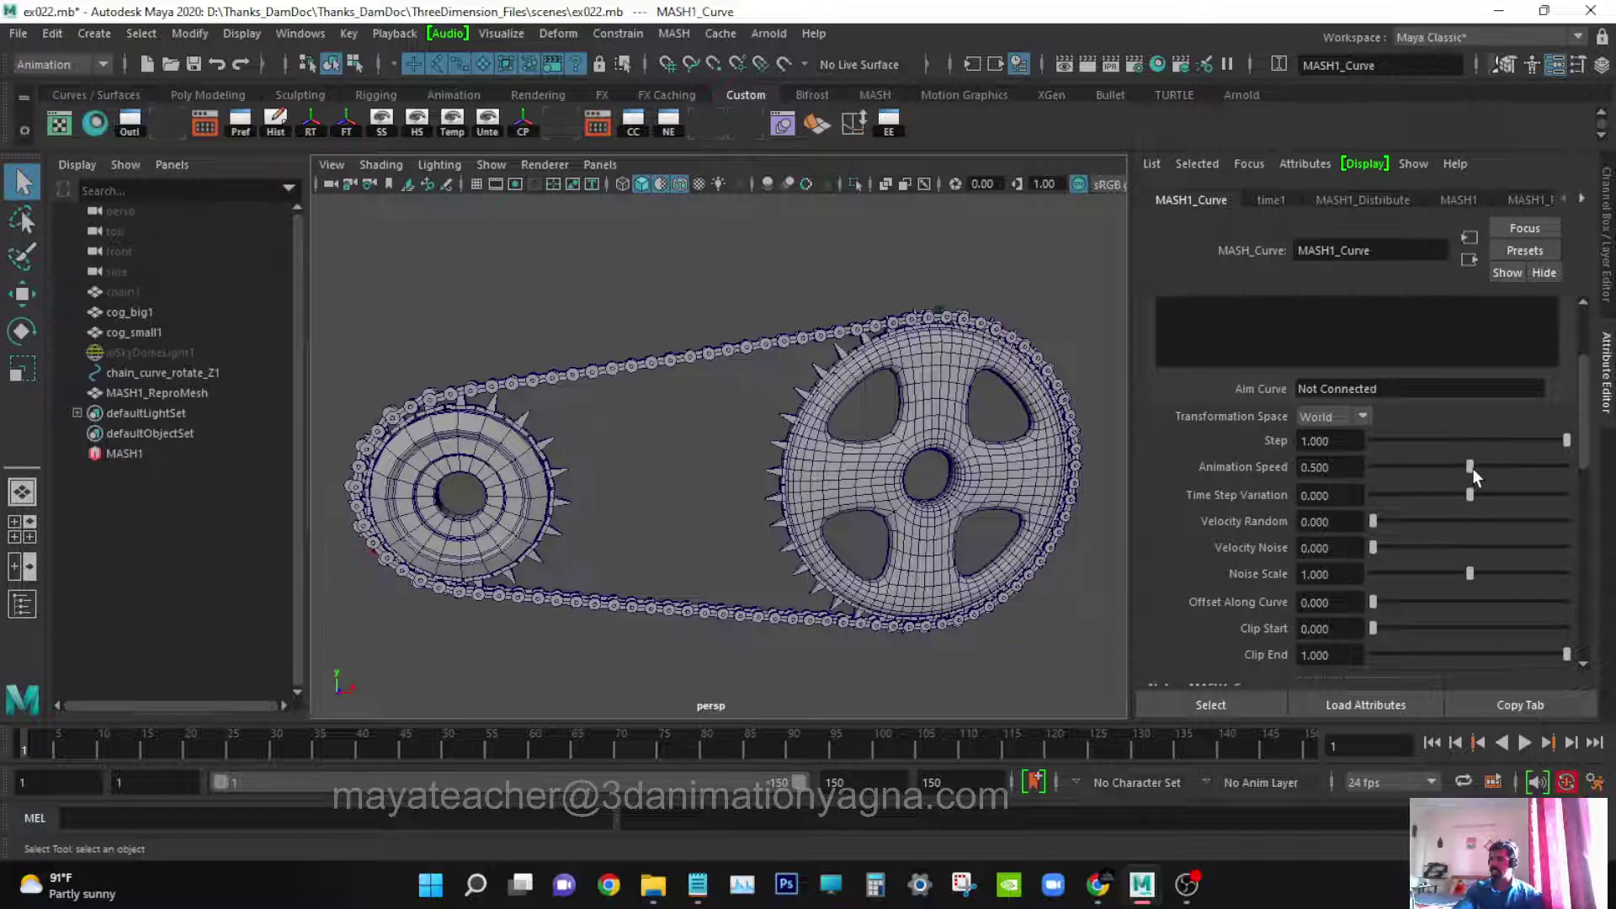
pyautogui.moveTo(1472, 468); pyautogui.dragTo(1547, 467)
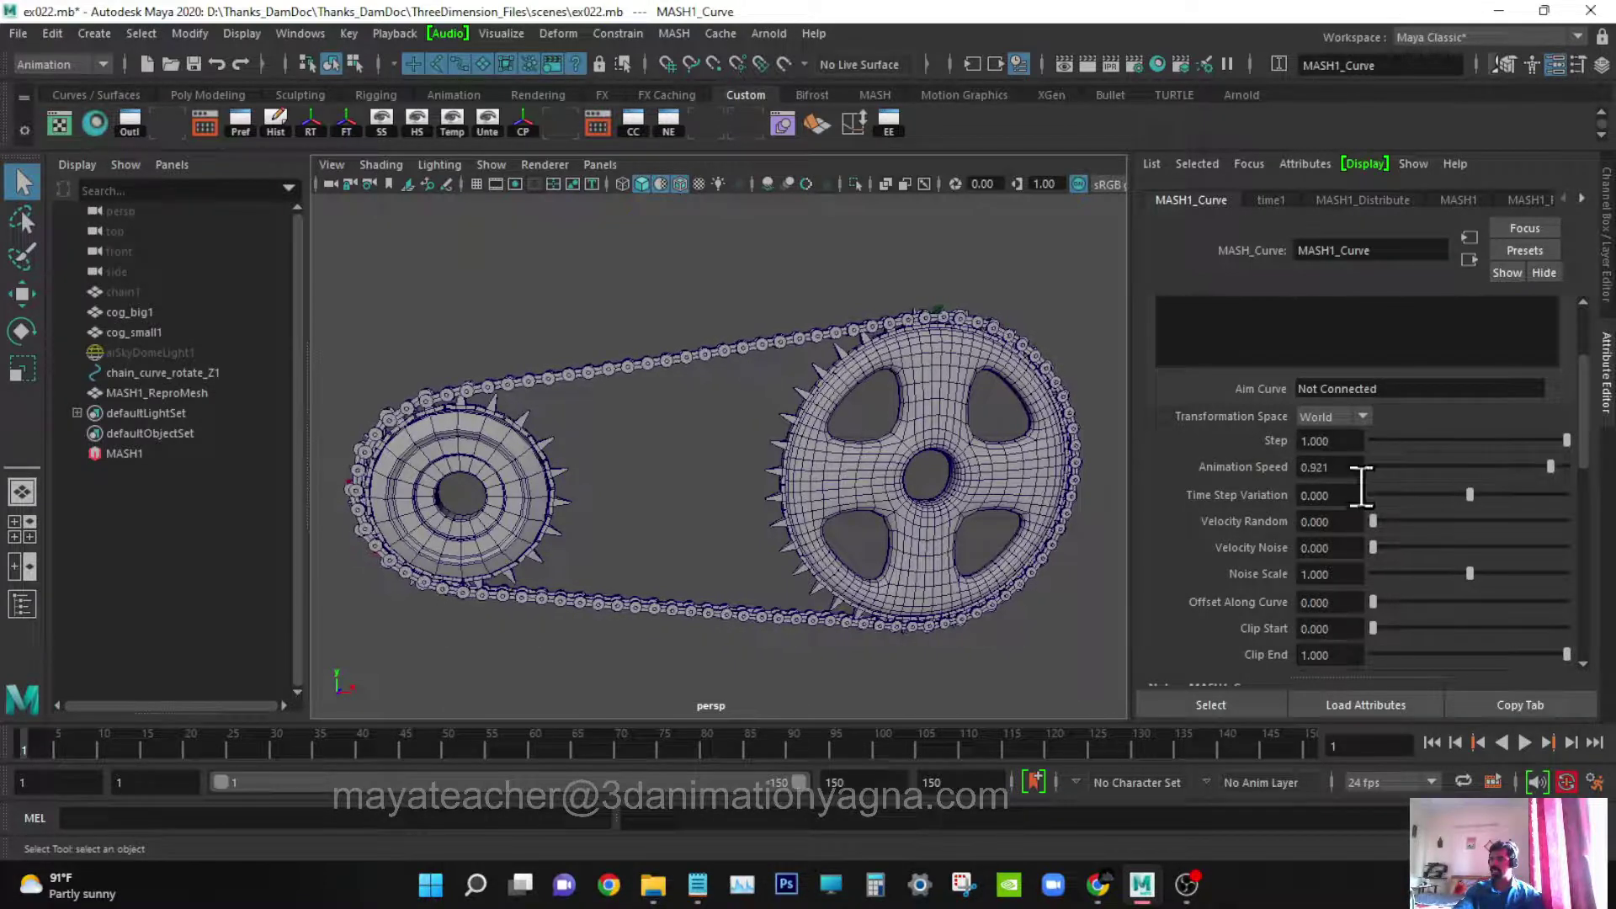
pyautogui.moveTo(1357, 468); pyautogui.dragTo(1275, 471)
pyautogui.write('0.5')
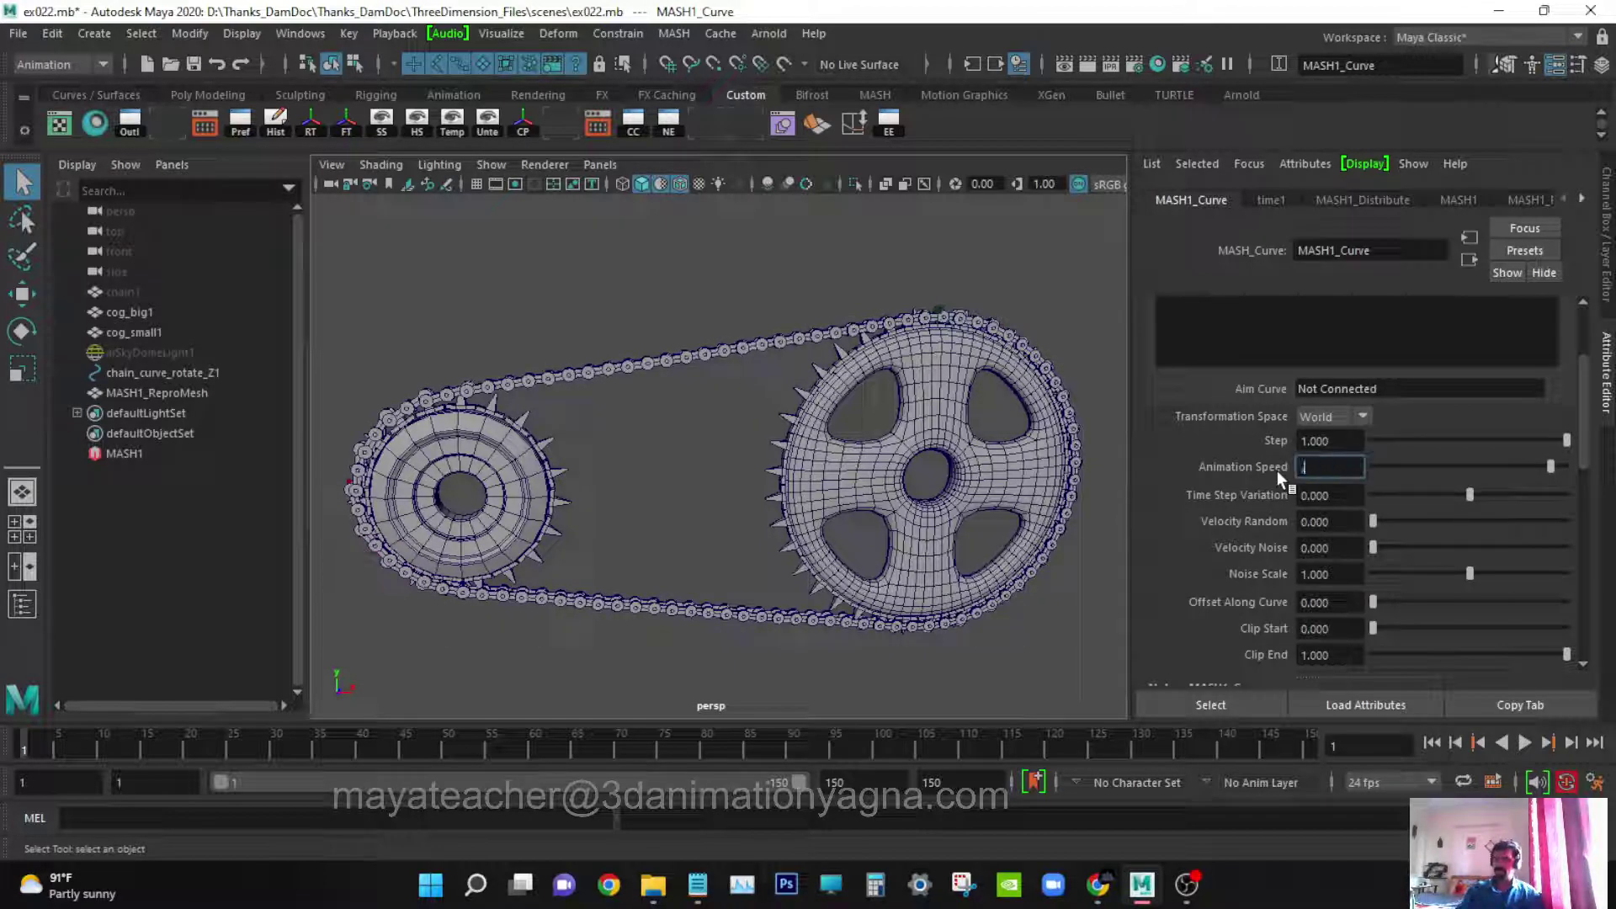
pyautogui.press('Return')
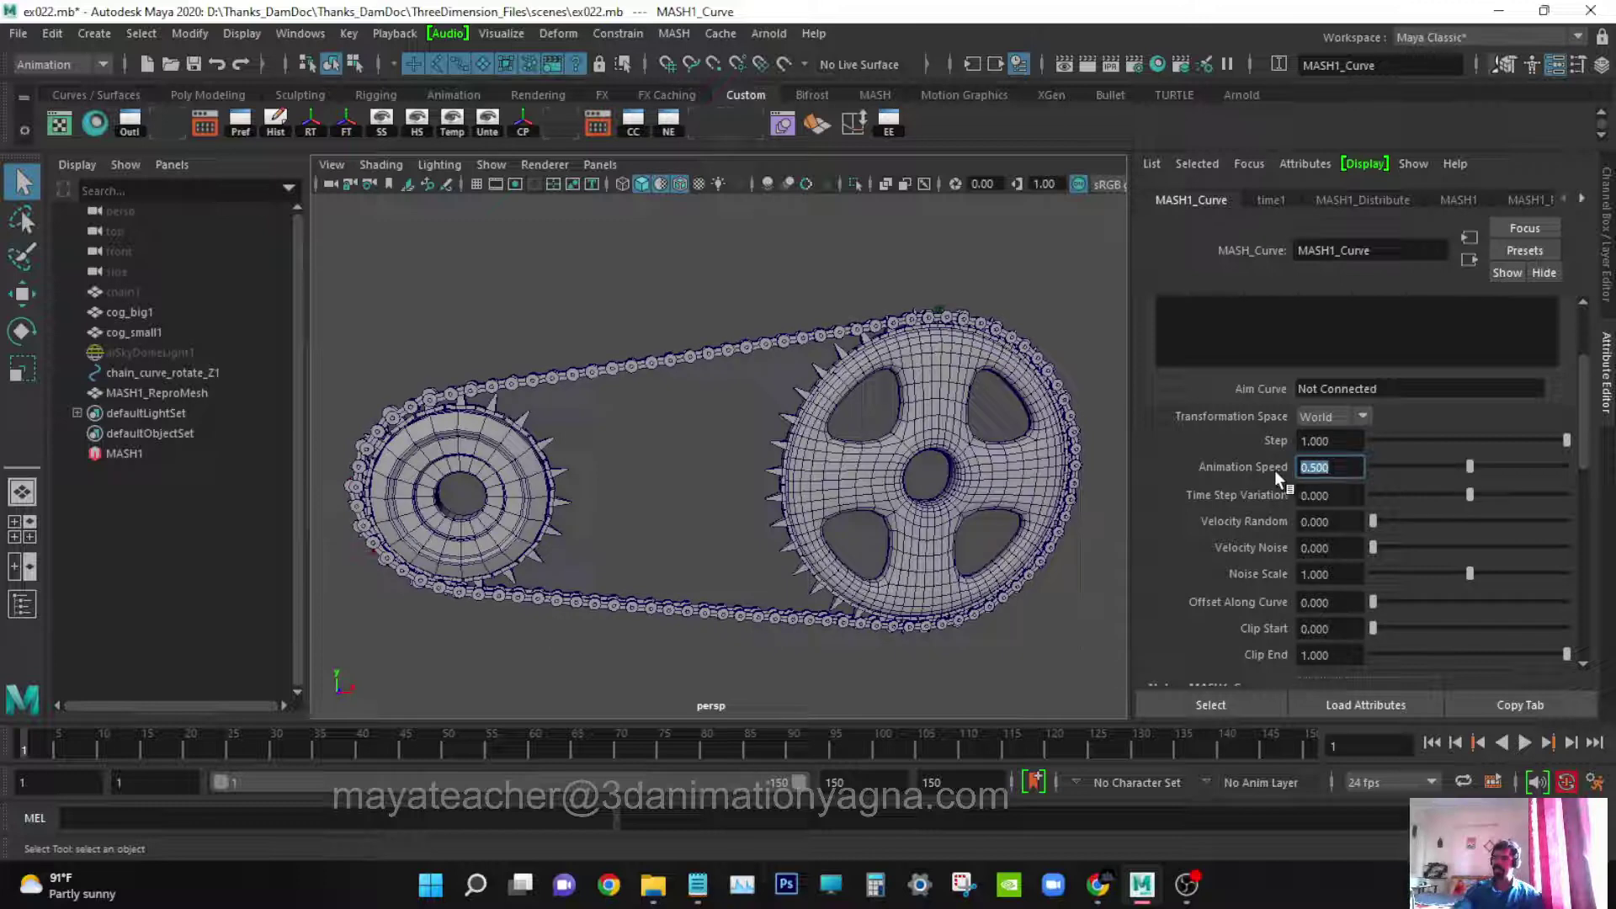
pyautogui.click(1524, 743)
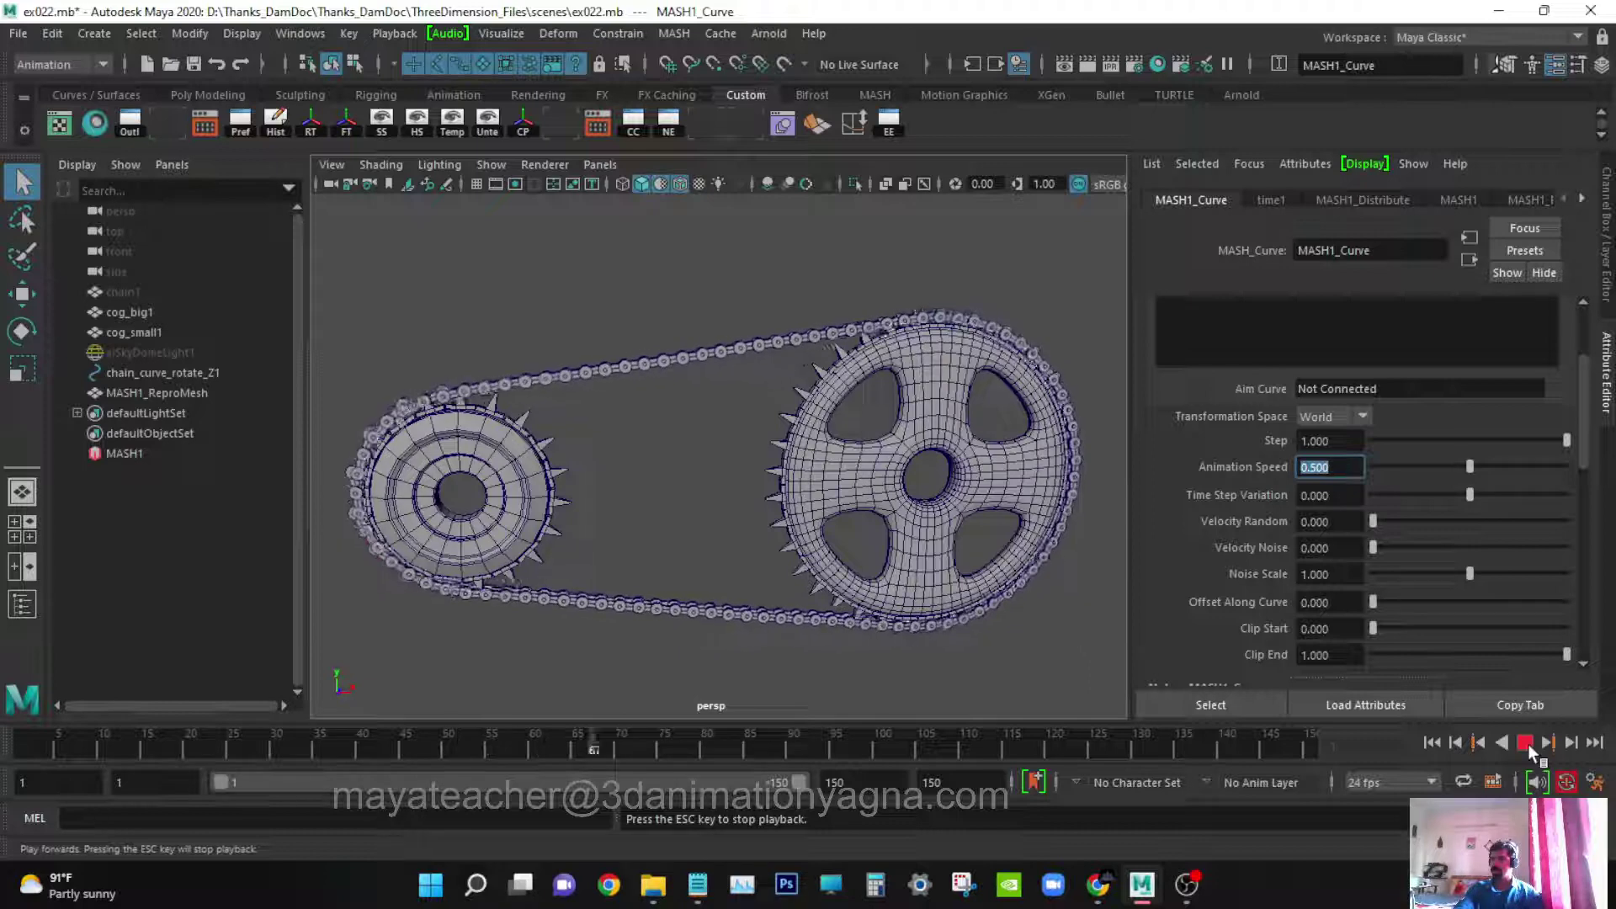
pyautogui.click(1525, 742)
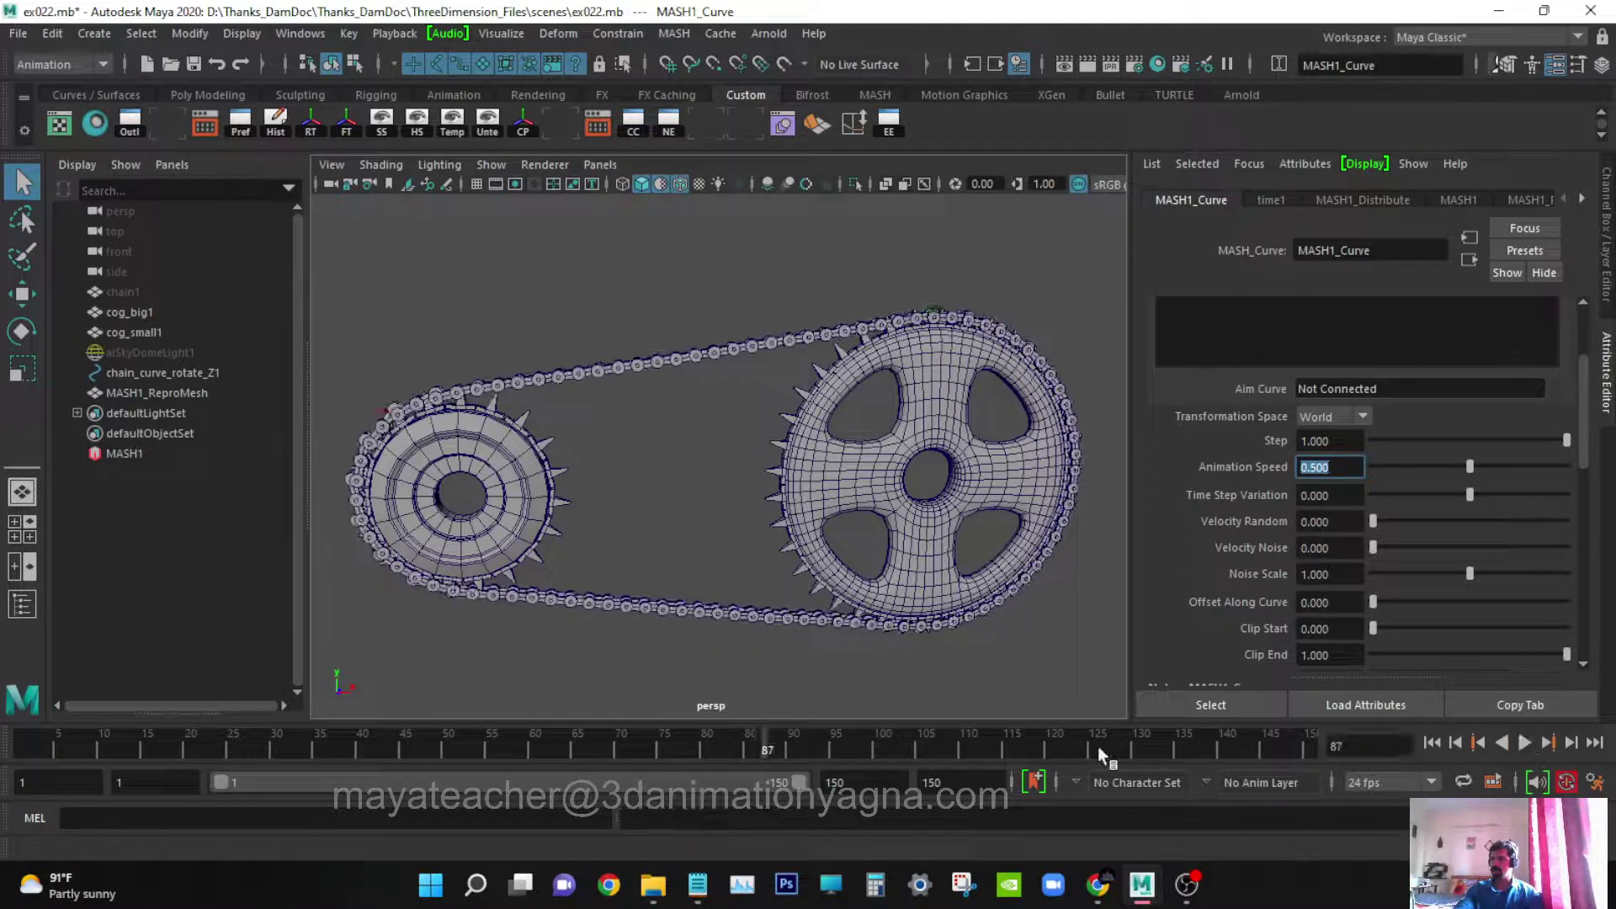
pyautogui.hotkey('alt', 'v')
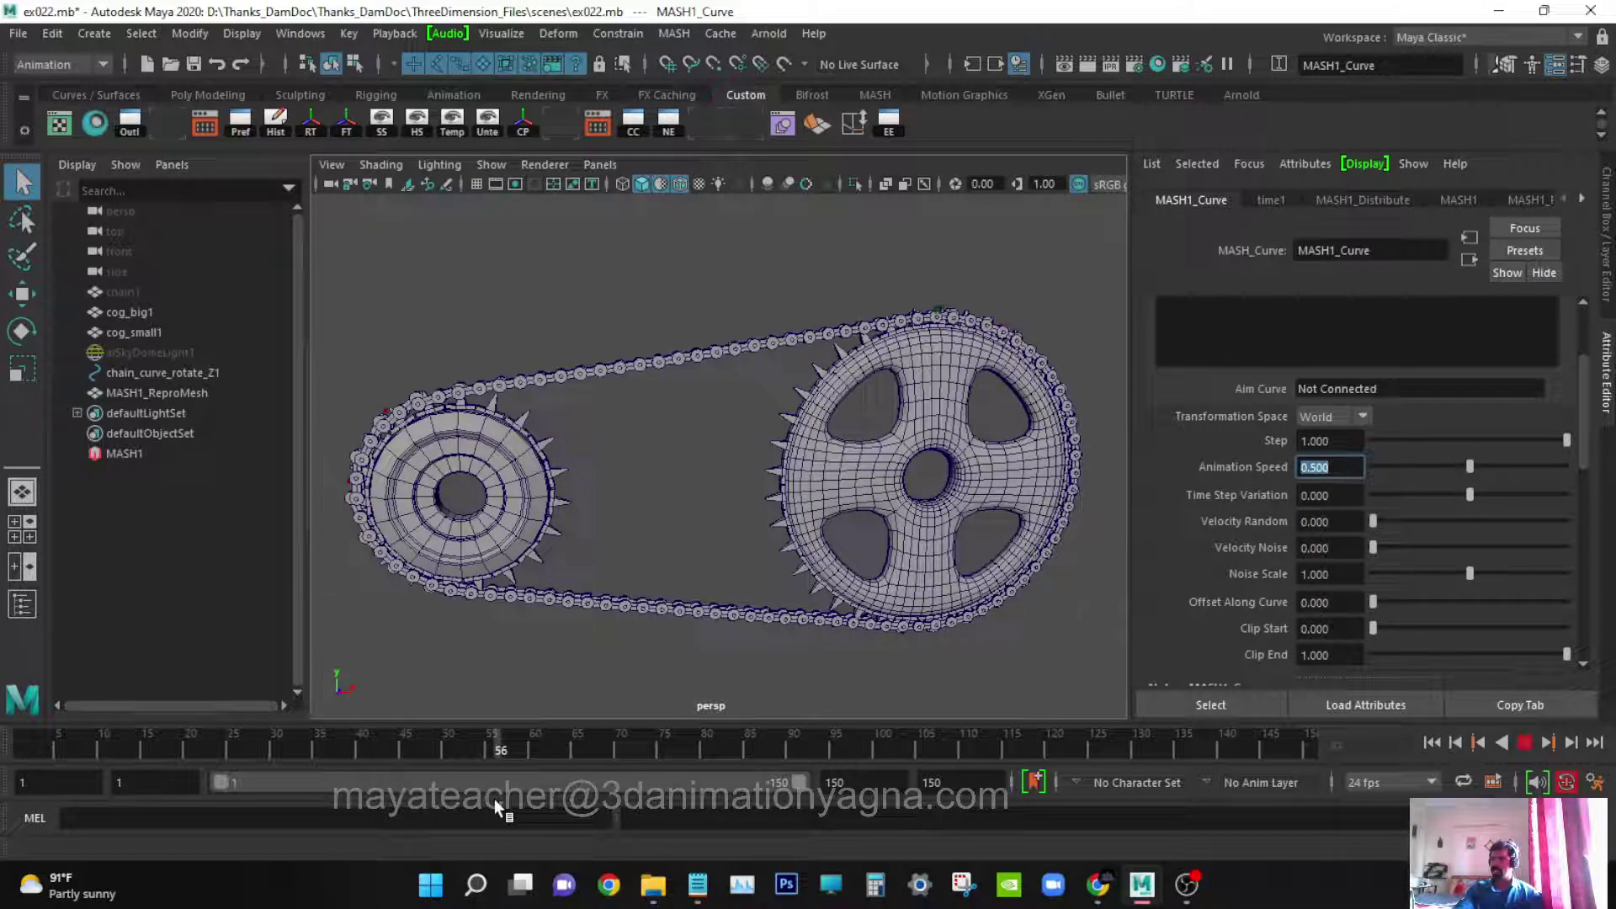
pyautogui.press('Escape')
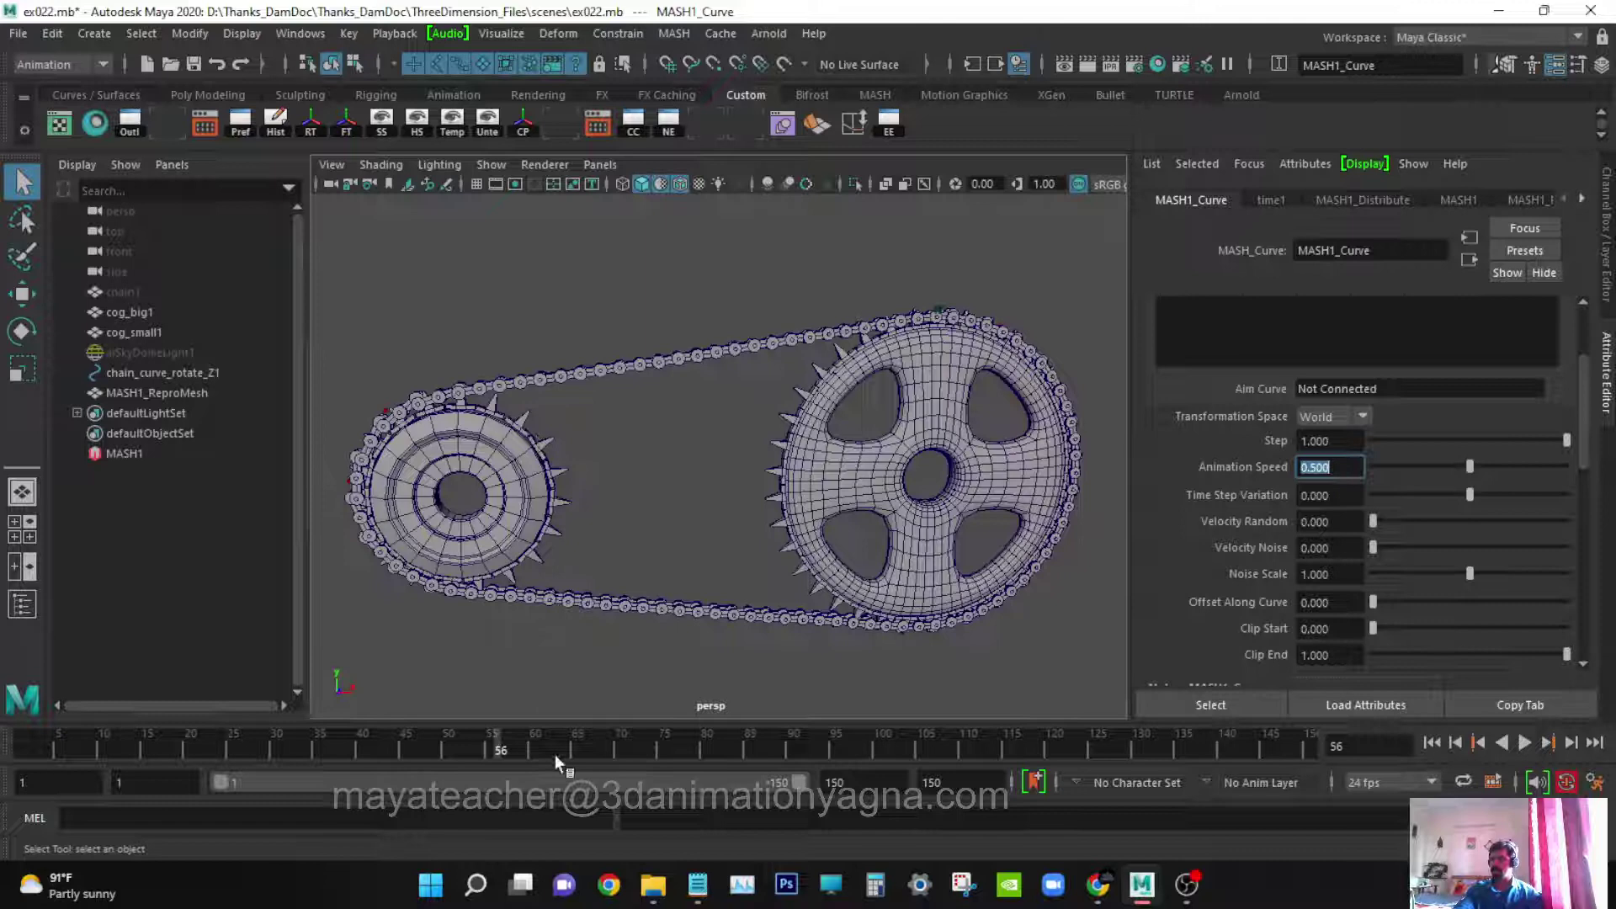
pyautogui.hotkey('alt', 'v')
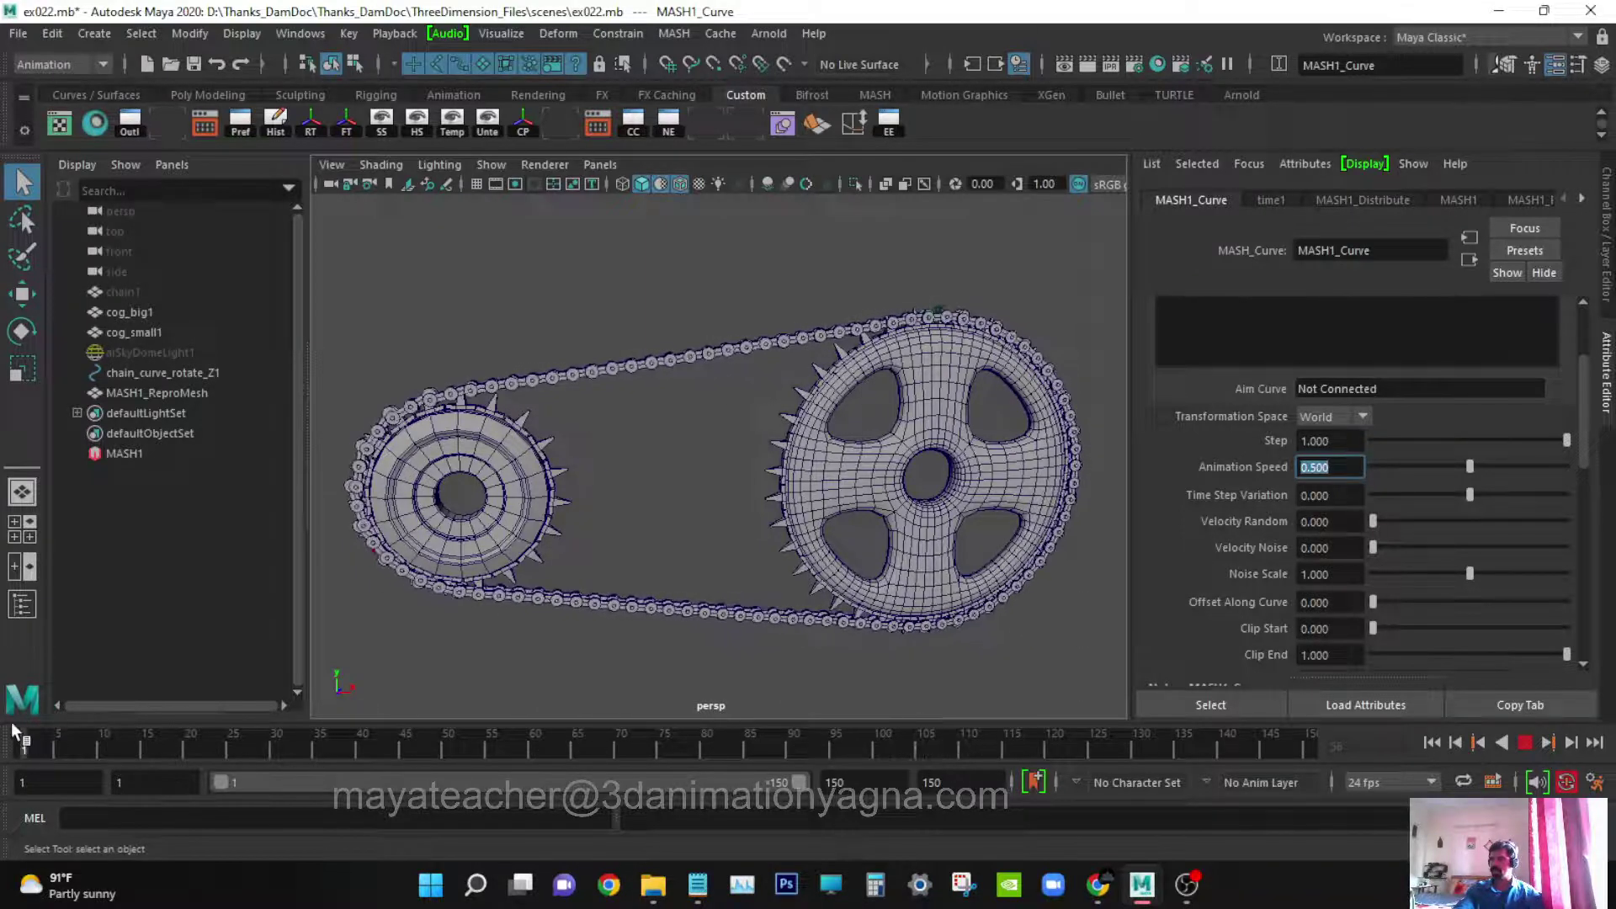
pyautogui.click(1432, 742)
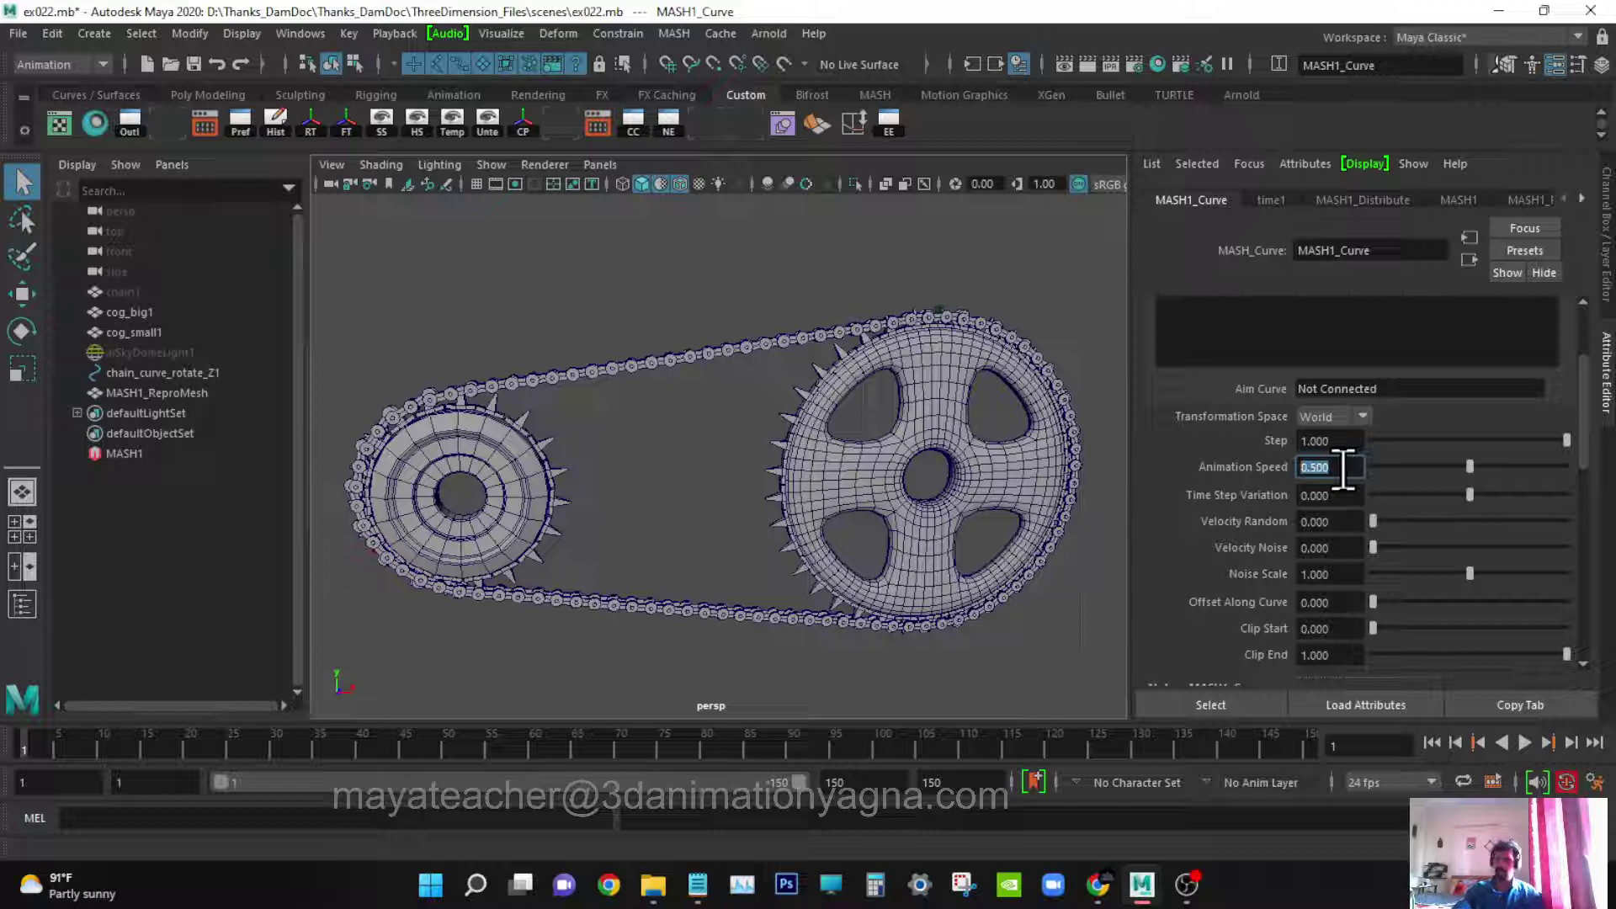
# - Set MASH1_Curve Animation Speed to -0.5 and play back to confirm the chain runs in reverse
pyautogui.write('-')
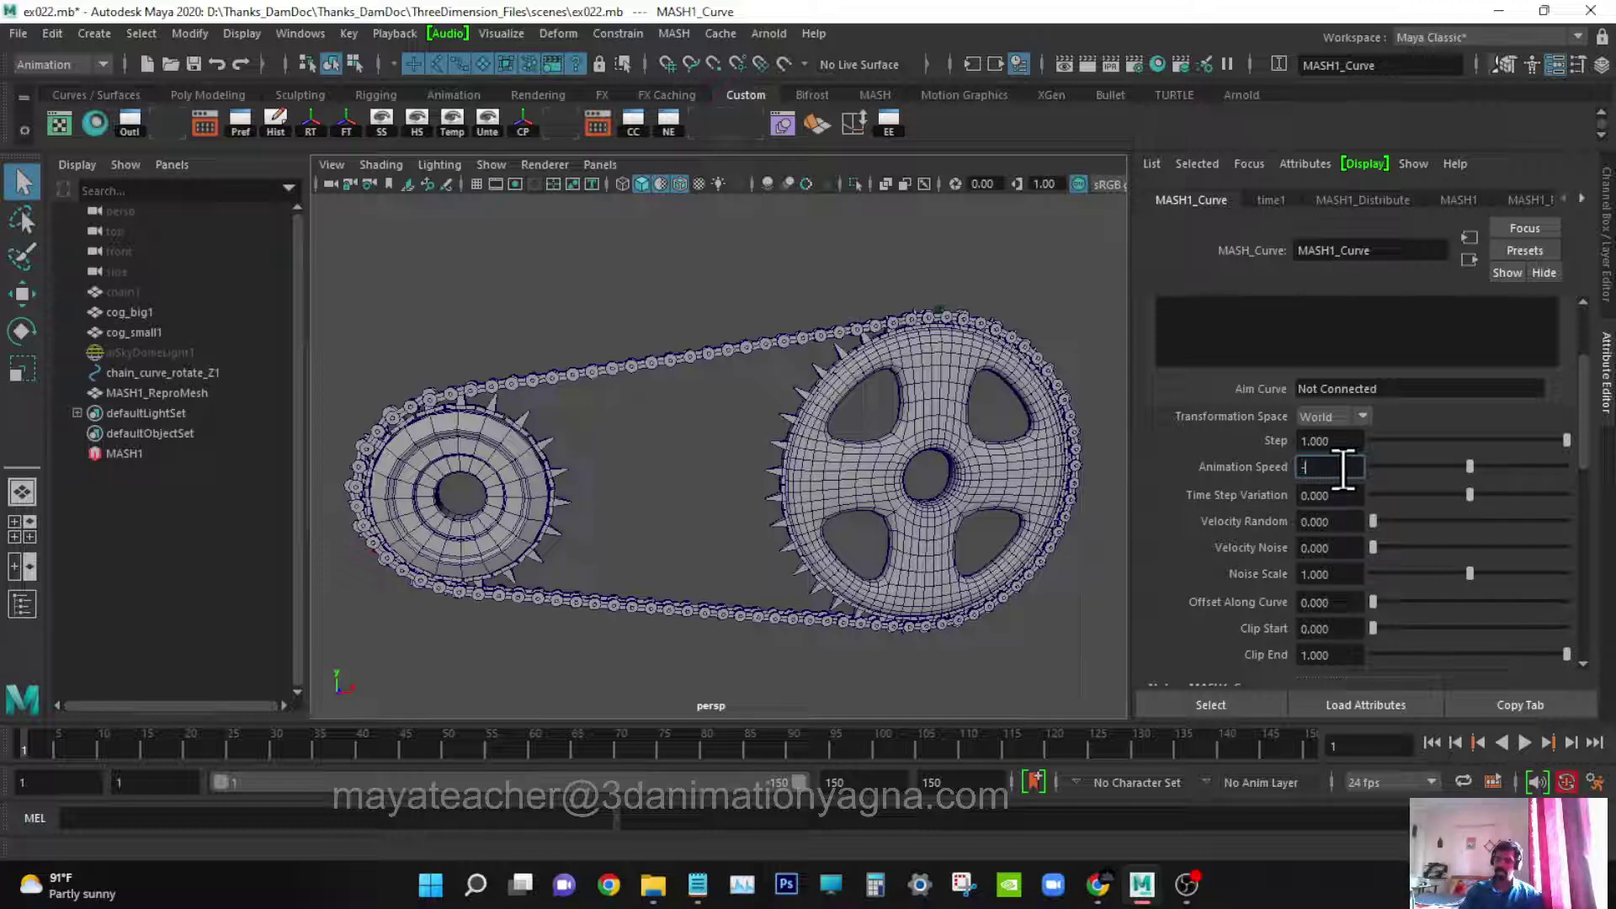
pyautogui.write('0.5')
pyautogui.press('Return')
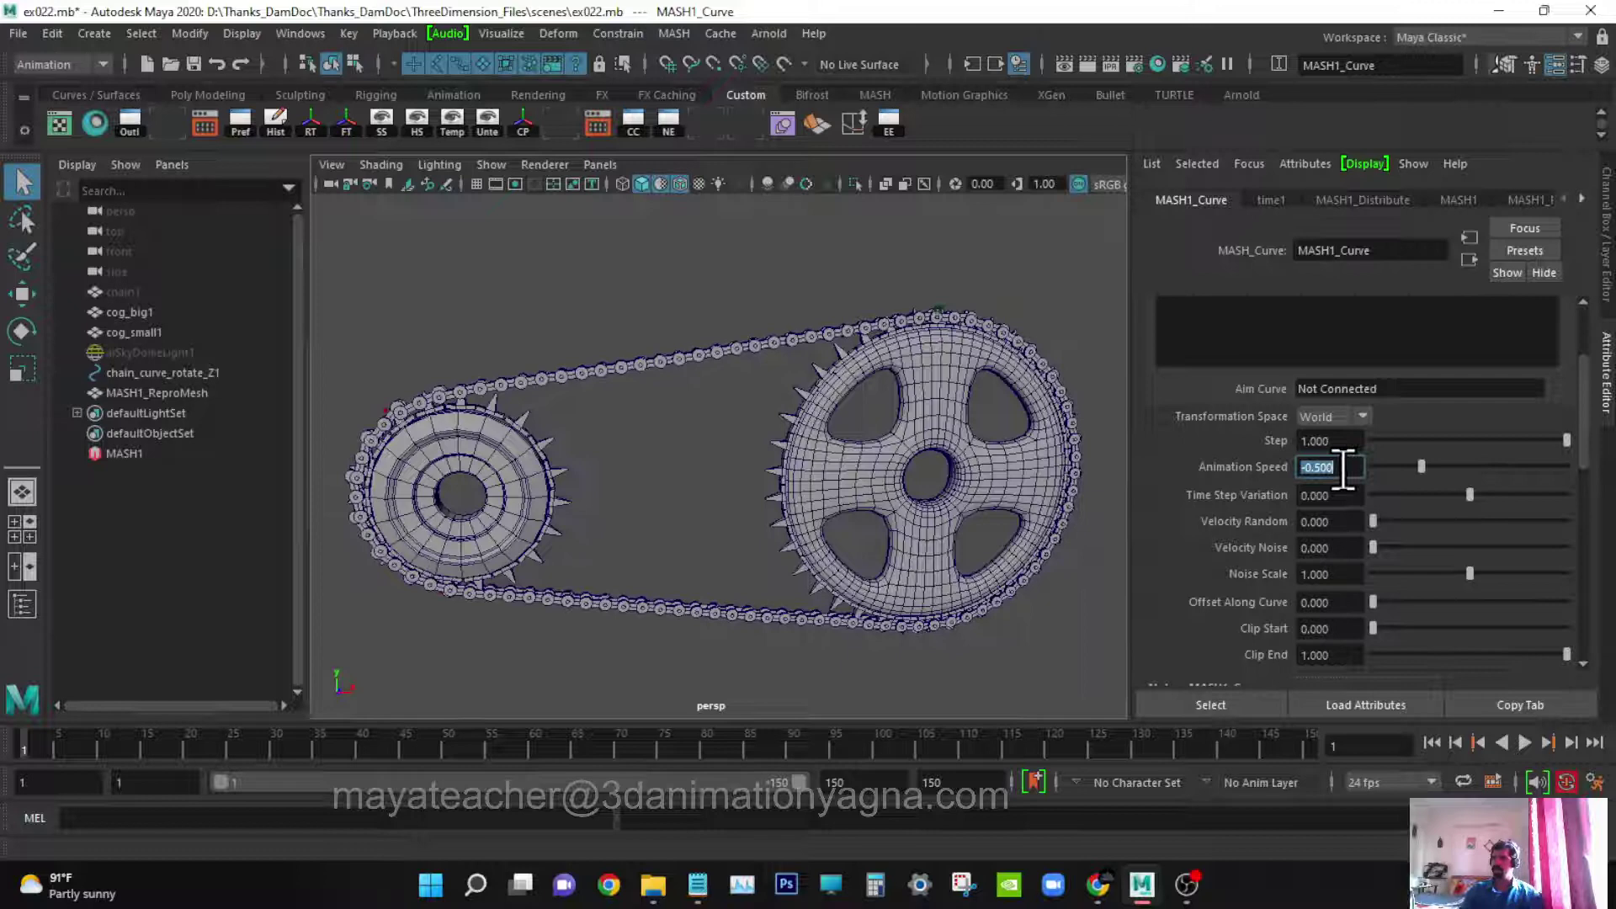
pyautogui.click(1525, 743)
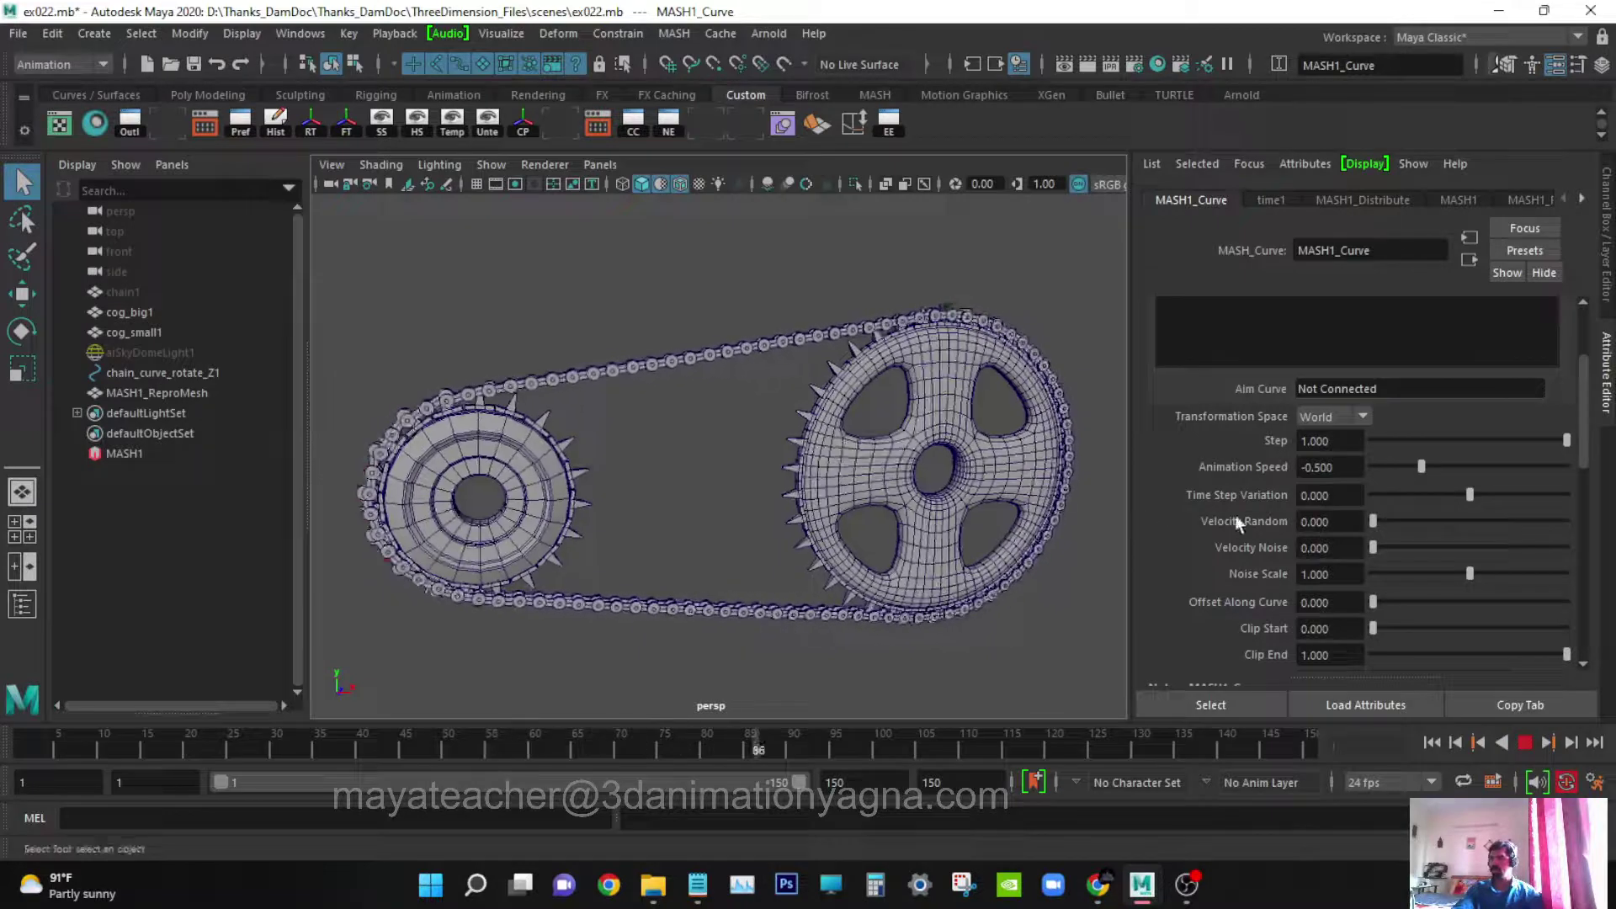
pyautogui.click(1523, 744)
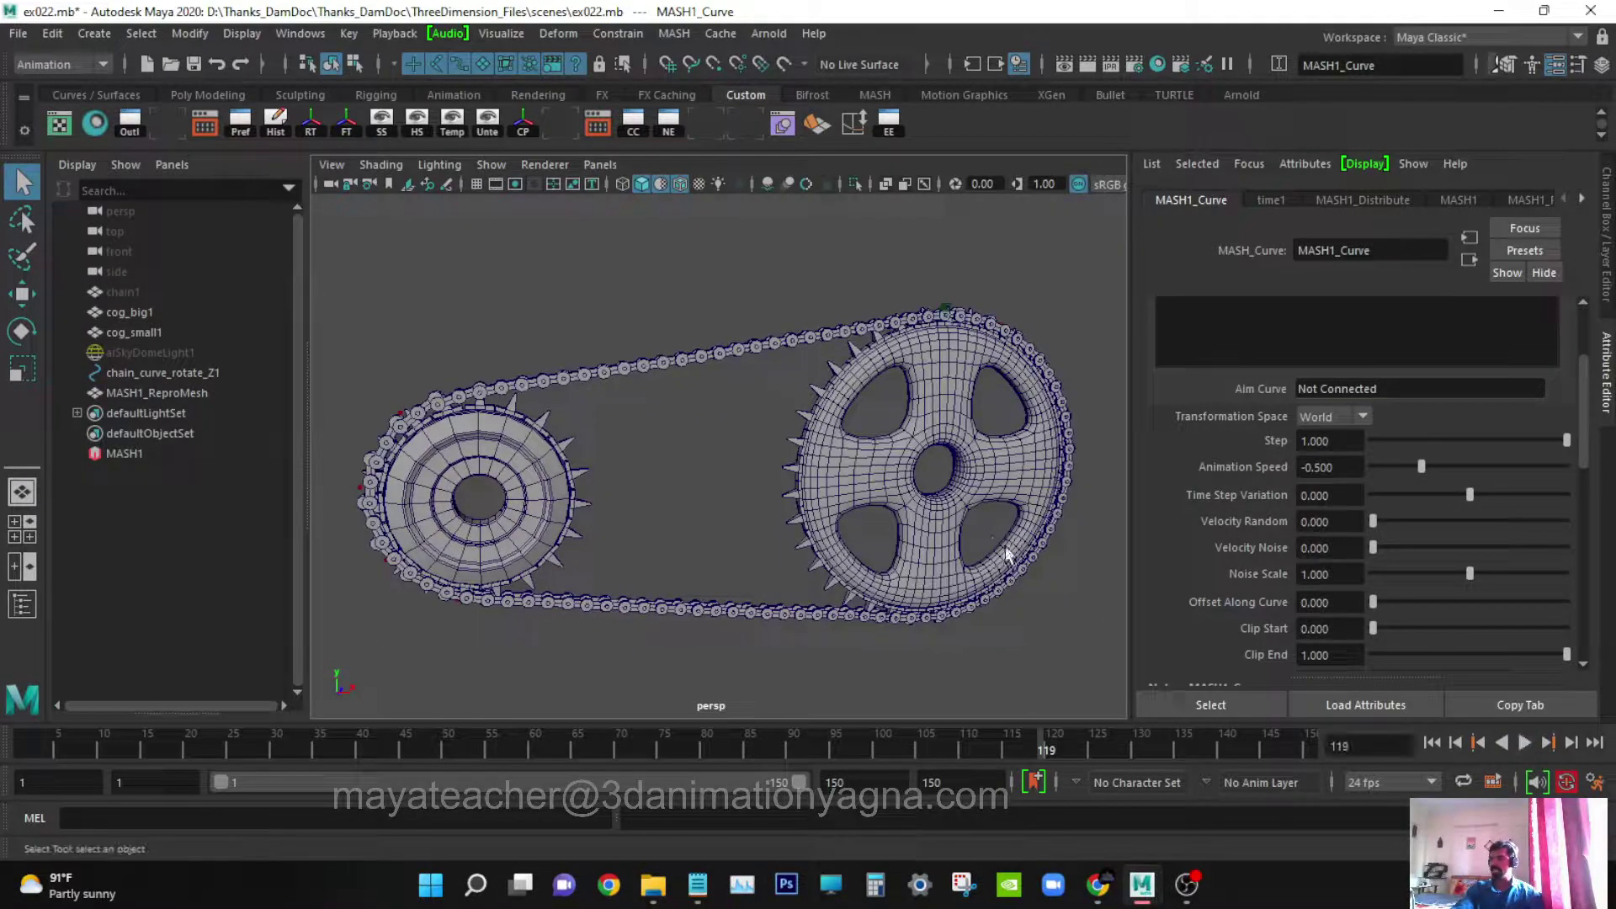
pyautogui.scroll(2, 1438, 526)
pyautogui.scroll(-2, 1438, 526)
pyautogui.scroll(2, 1438, 526)
# - Browse the MASH node tabs and widen the Attribute Editor panel
pyautogui.scroll(-2, 1416, 517)
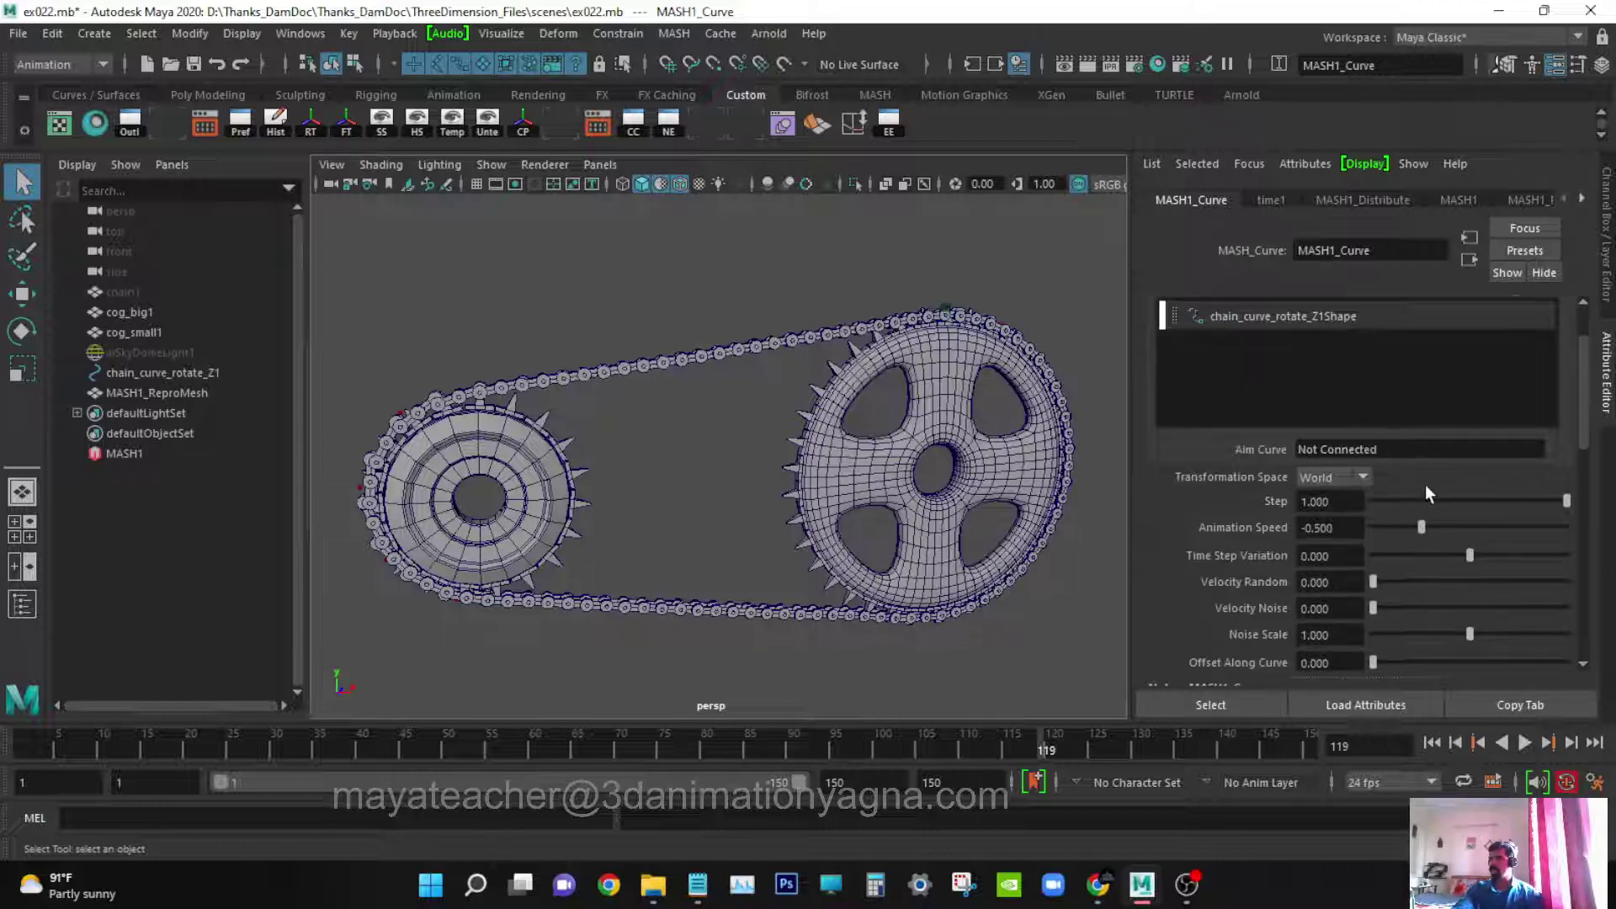
pyautogui.click(1322, 200)
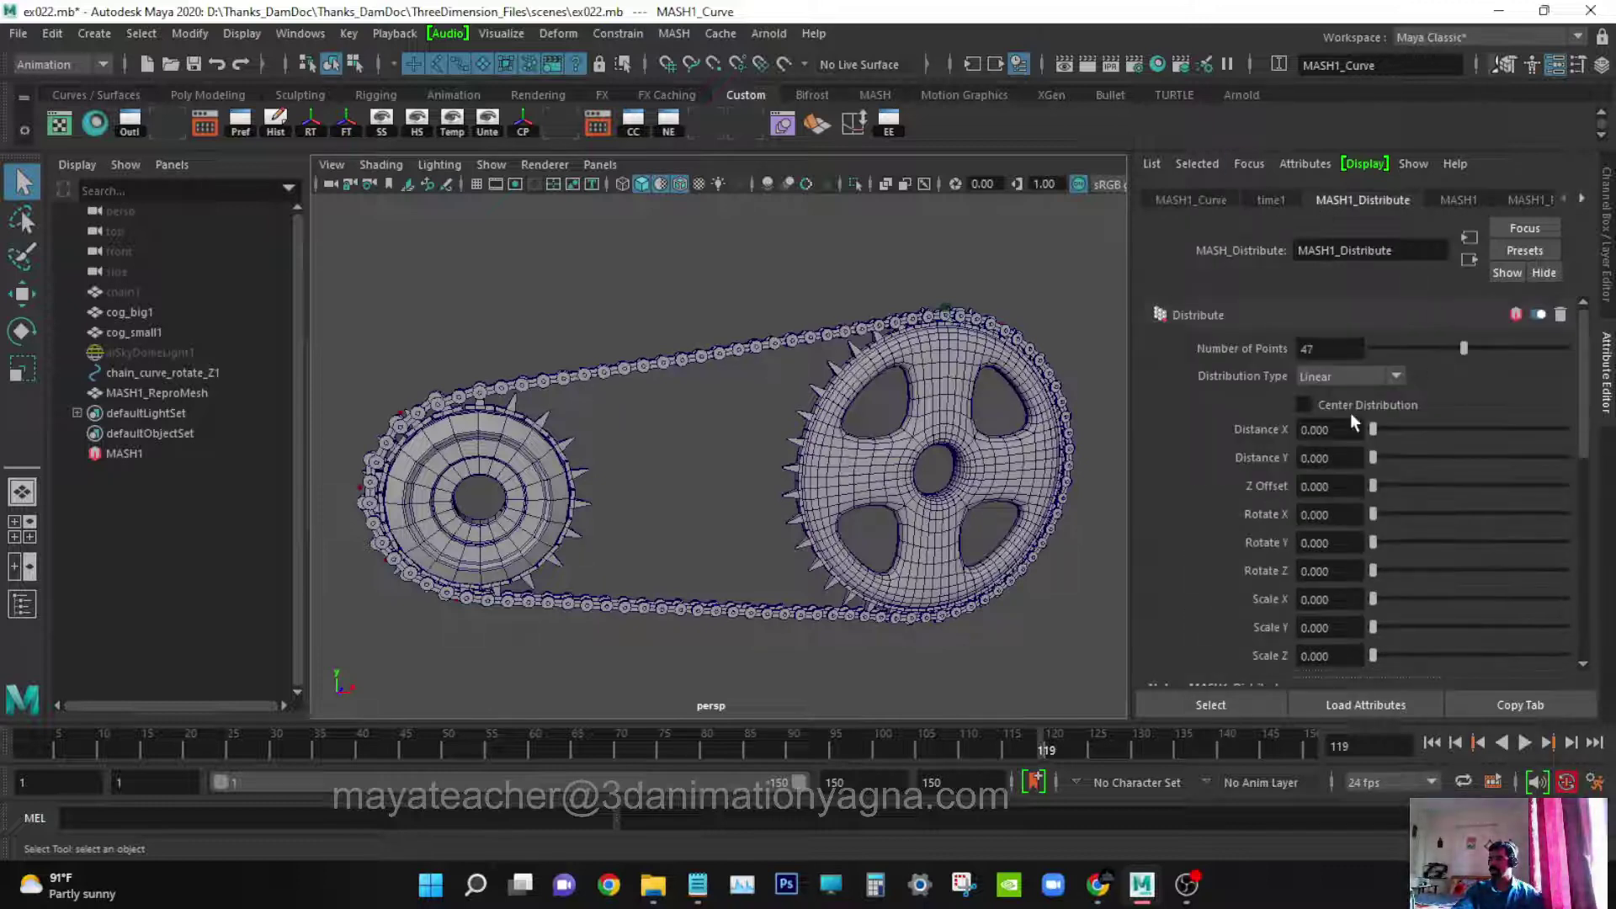
pyautogui.click(1456, 199)
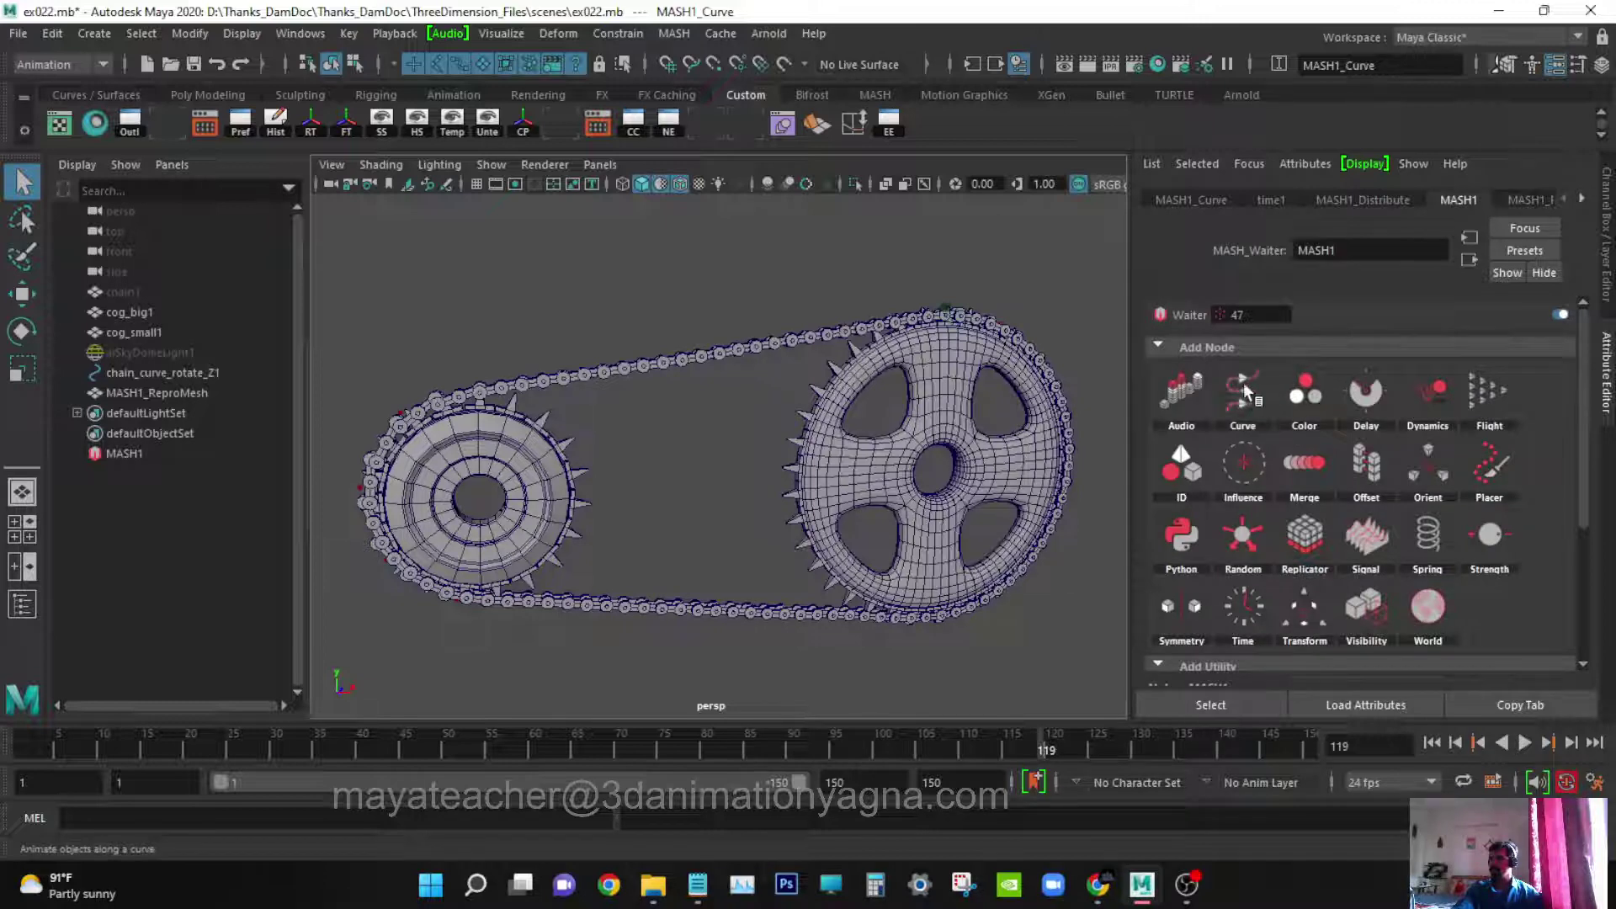
pyautogui.click(1527, 198)
pyautogui.click(1182, 200)
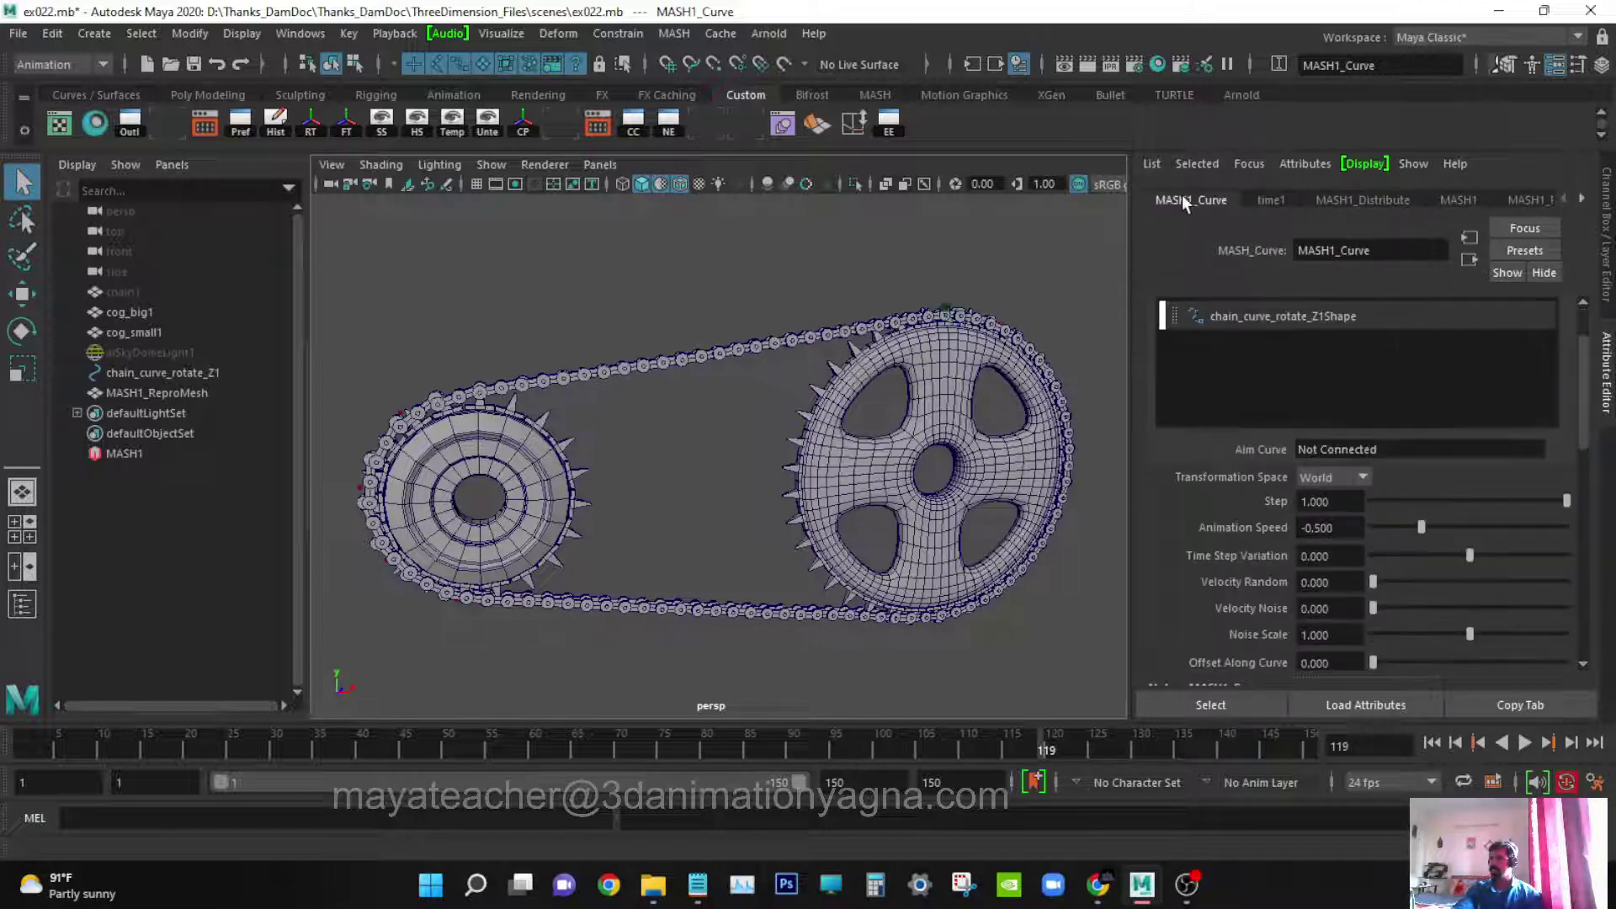
pyautogui.moveTo(1130, 298); pyautogui.dragTo(951, 298)
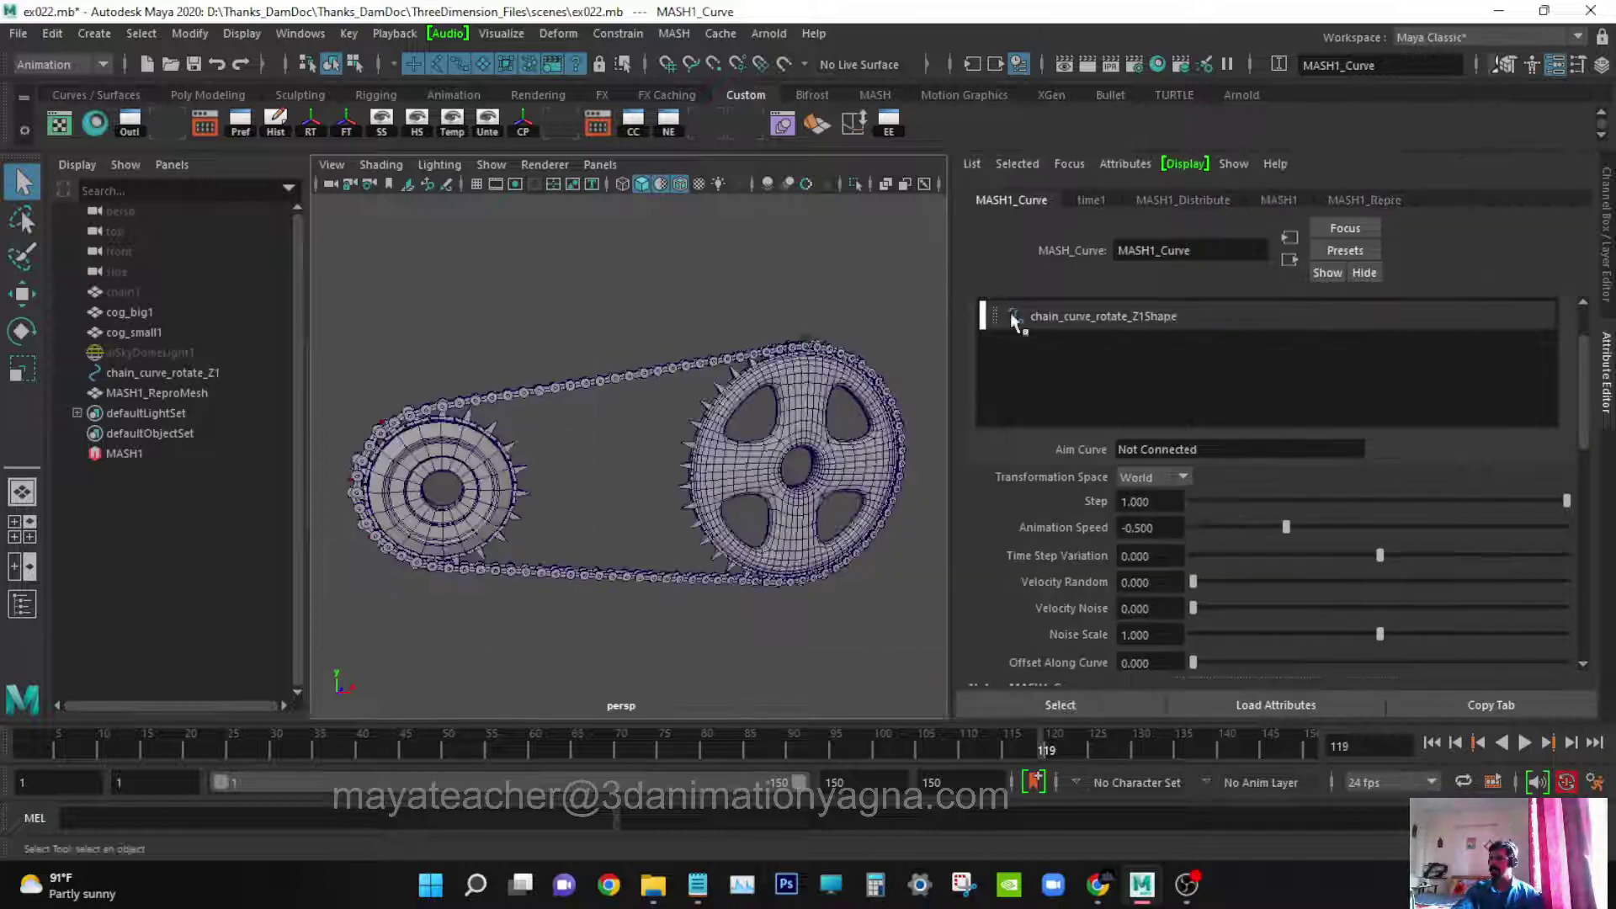
# - Check the 47-point distribution, return to MASH1_Curve at -0.500 speed and play the chain
pyautogui.click(1193, 201)
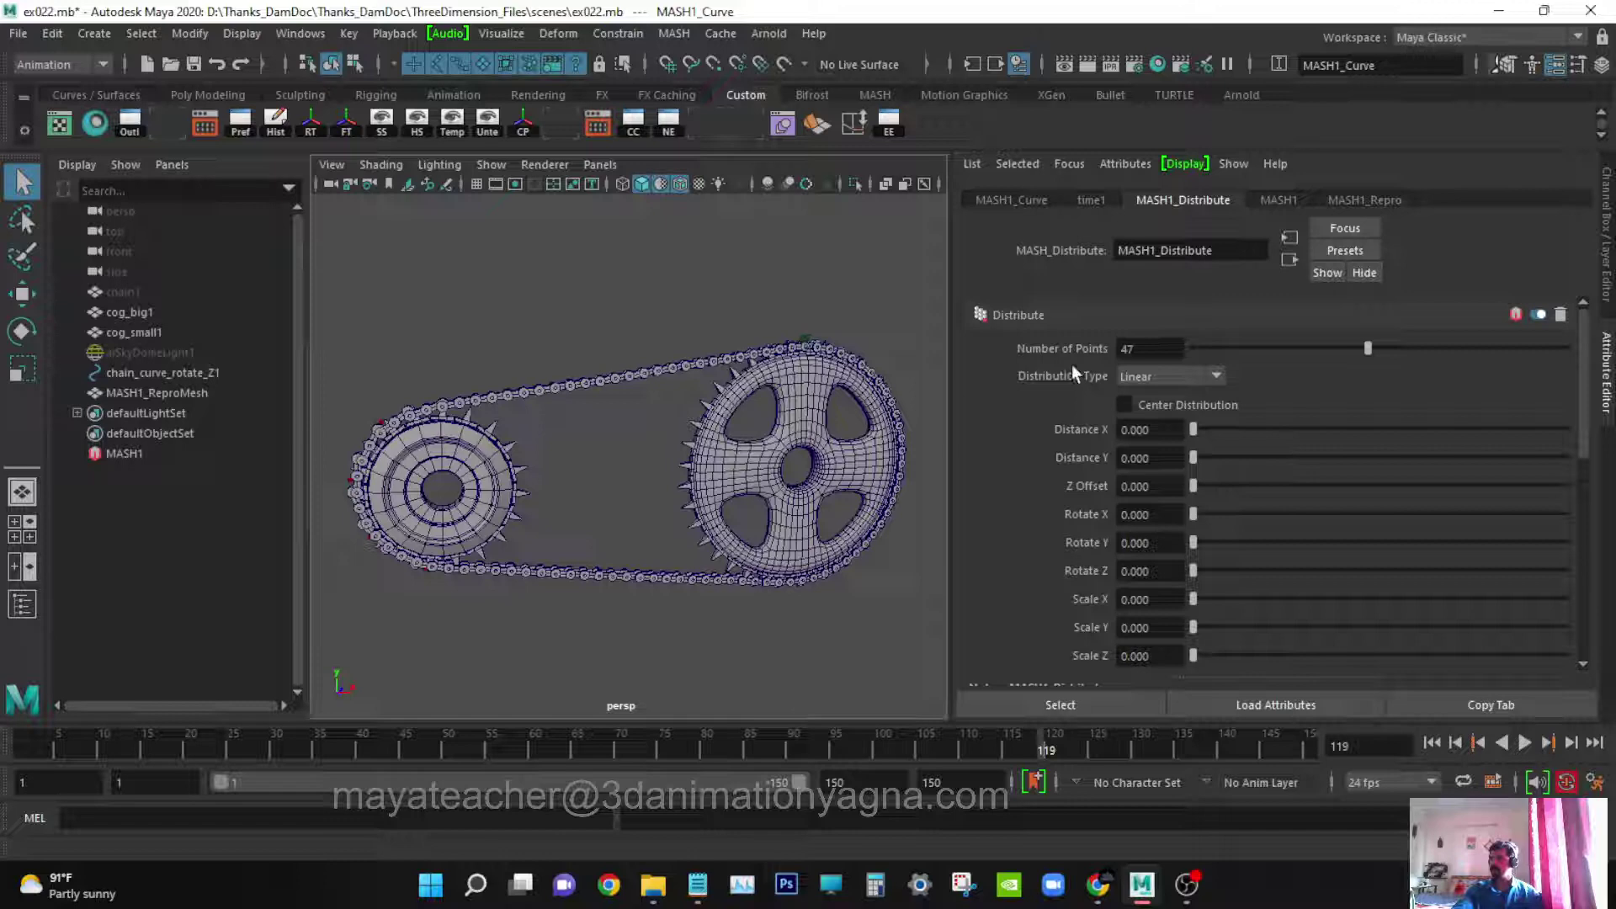
pyautogui.moveTo(1166, 346); pyautogui.dragTo(1090, 351)
pyautogui.click(1021, 198)
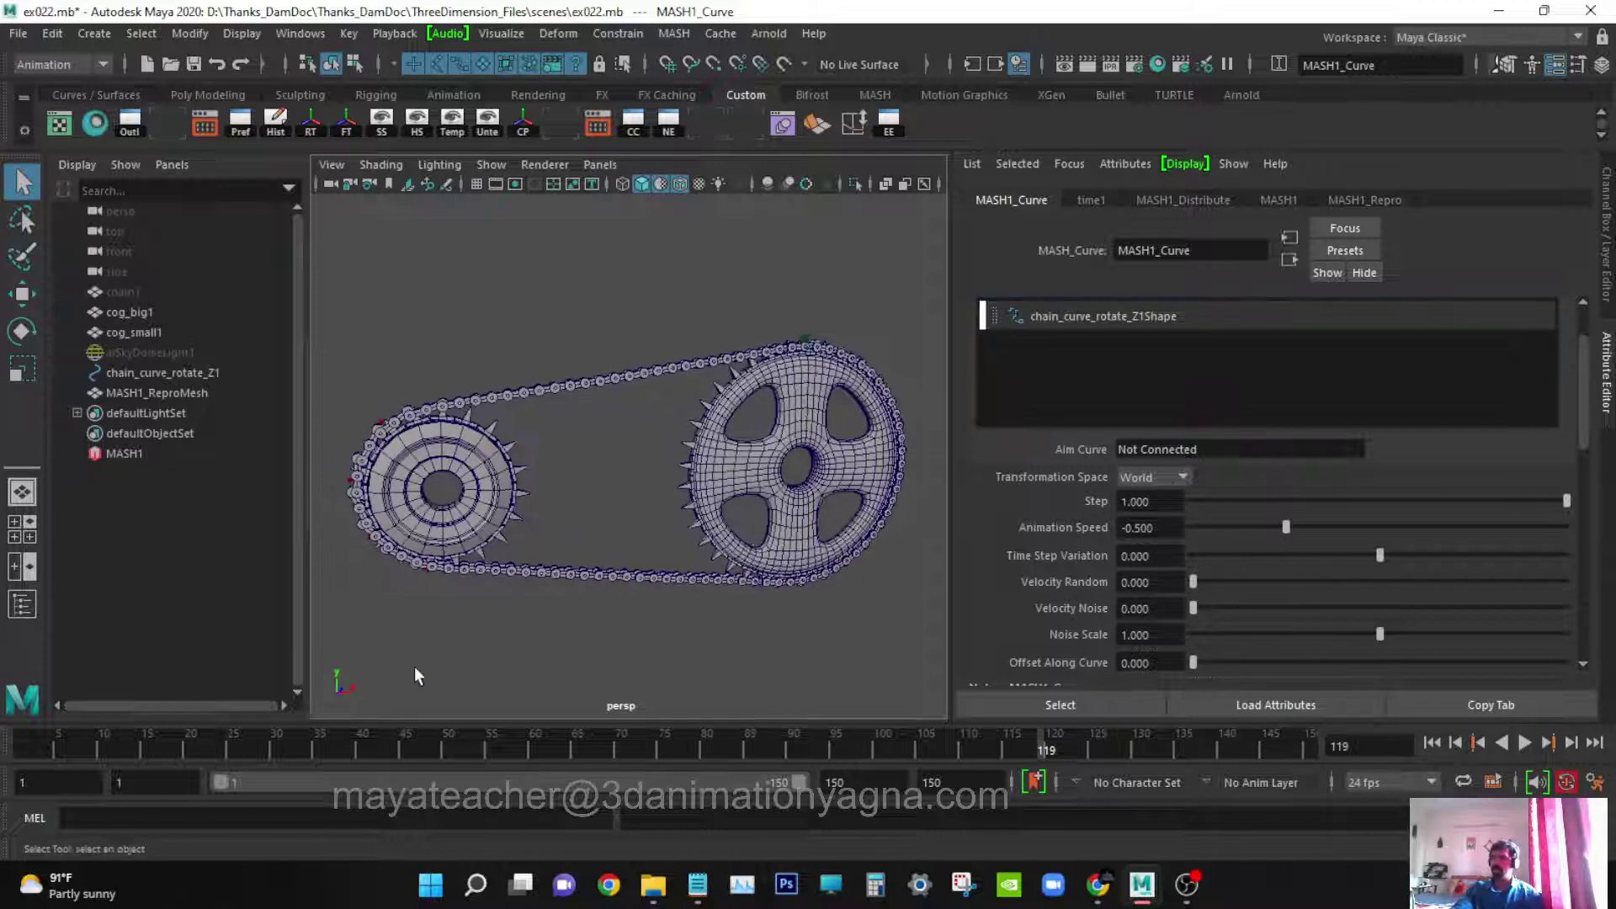
pyautogui.hotkey('alt', 'v')
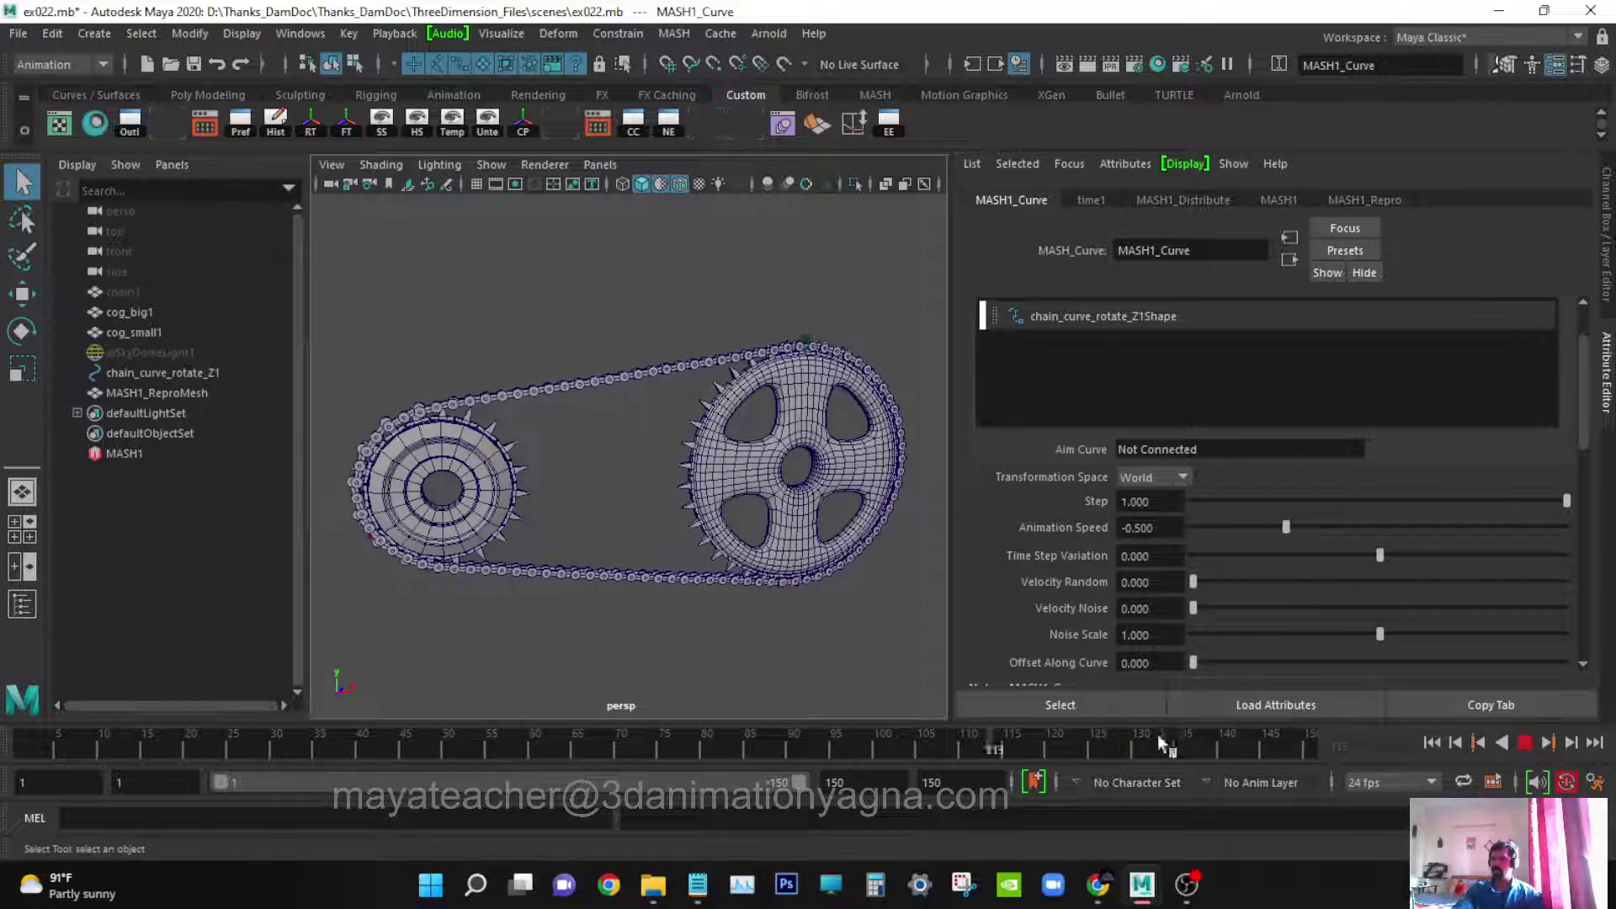
# - Stop playback at frame 5, hide the Attribute Editor and orbit to see both cogs
pyautogui.click(58, 742)
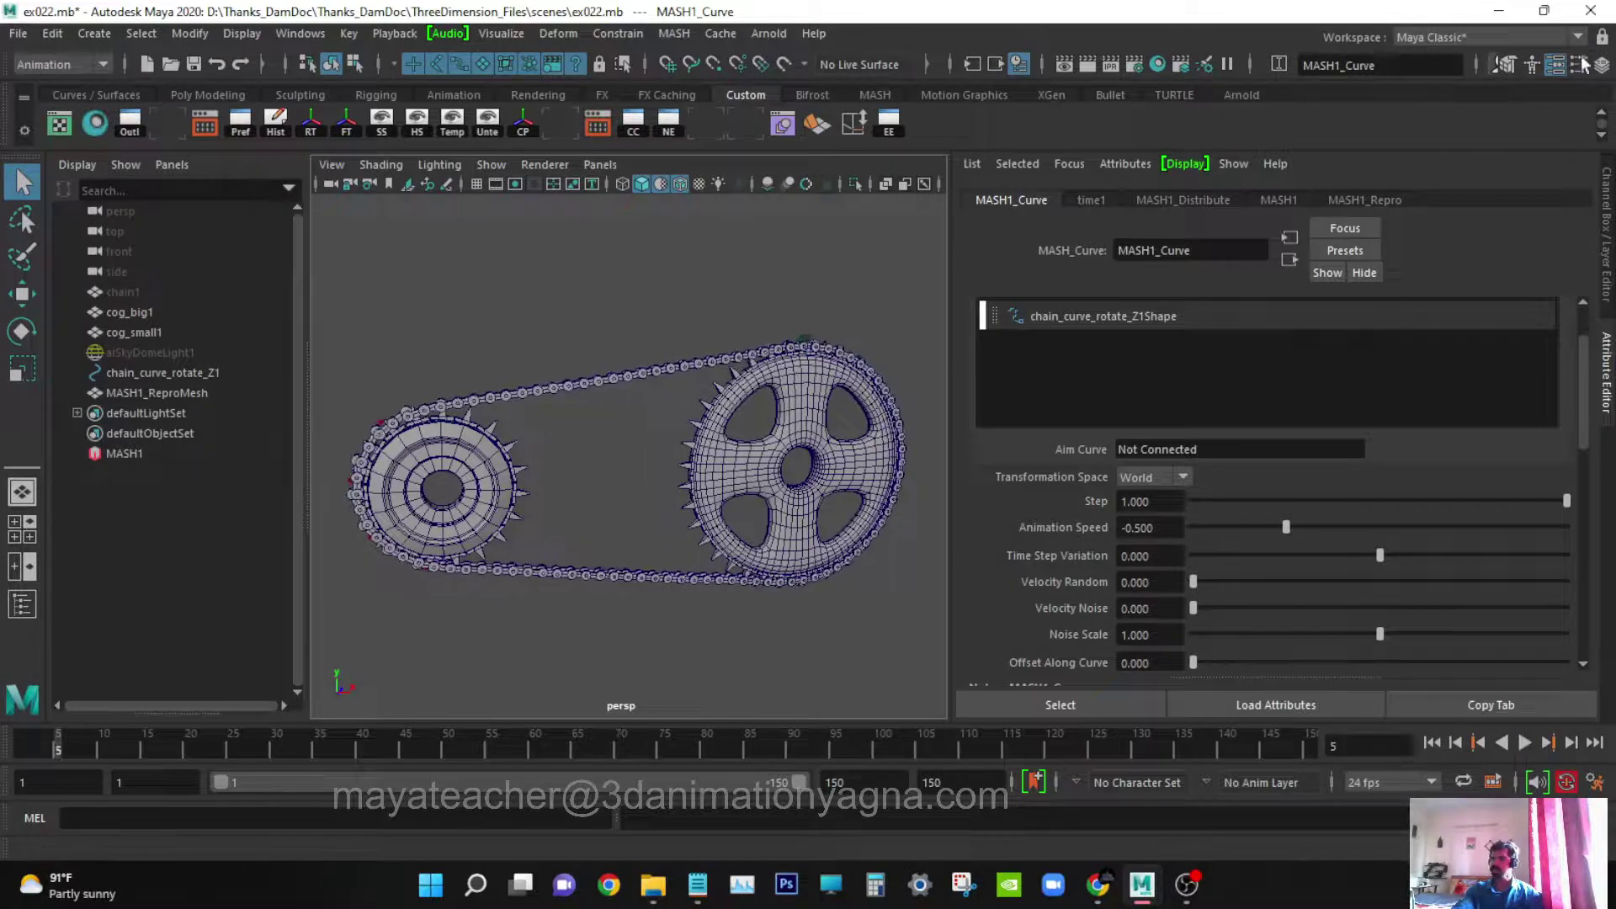
pyautogui.click(1557, 67)
pyautogui.click(1556, 66)
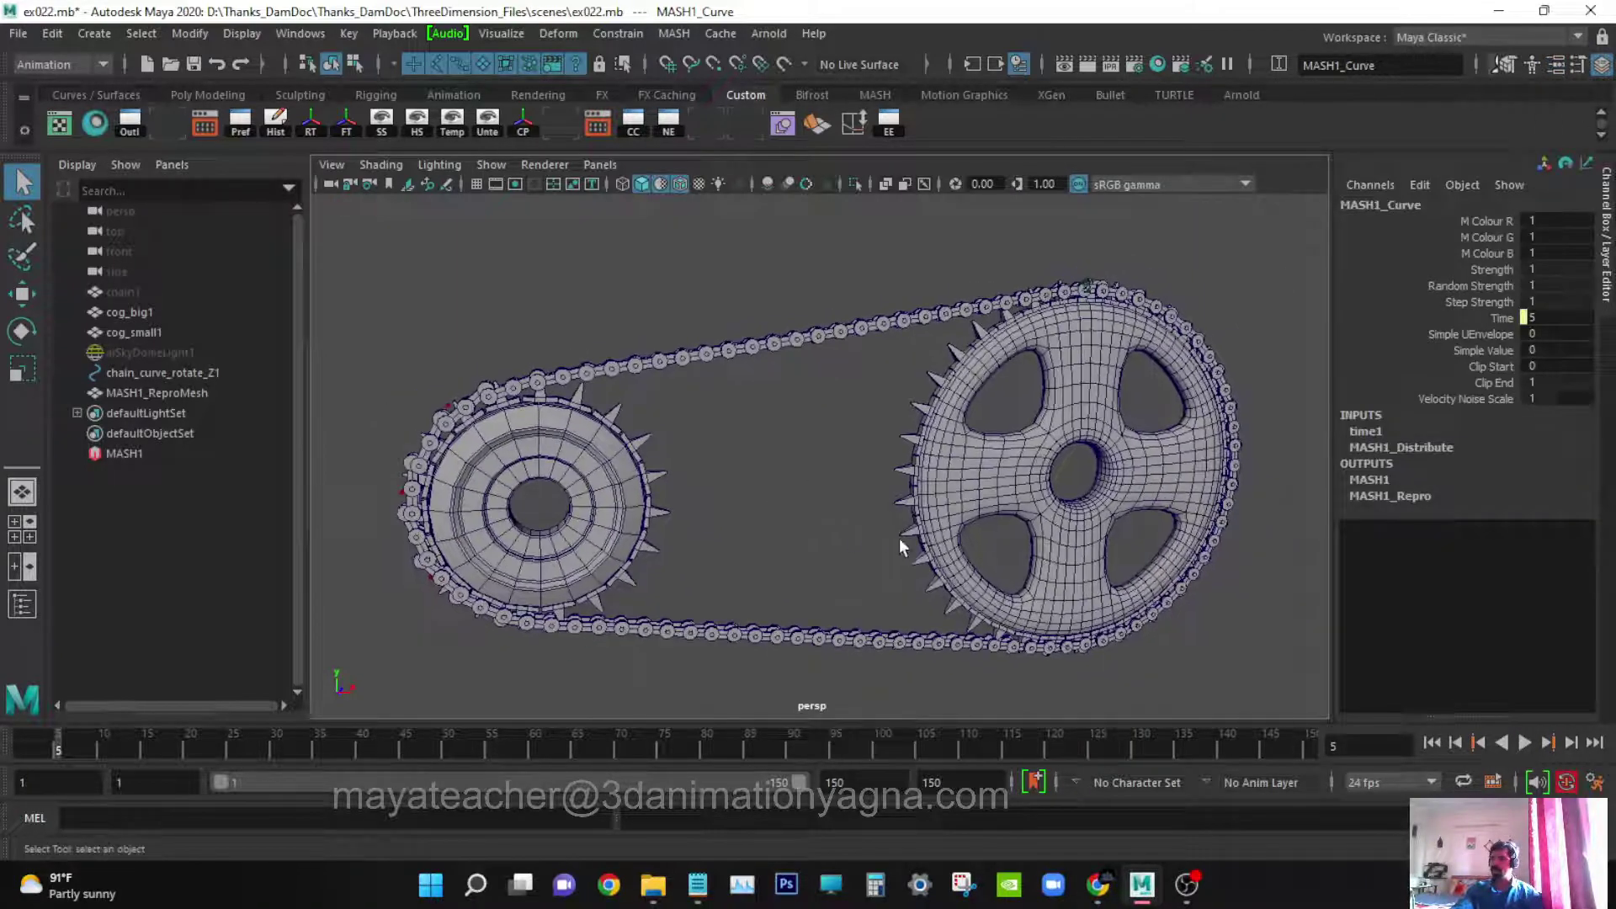
pyautogui.keyDown('alt'); pyautogui.moveTo(1001, 451); pyautogui.dragTo(899, 384); pyautogui.keyUp('alt')
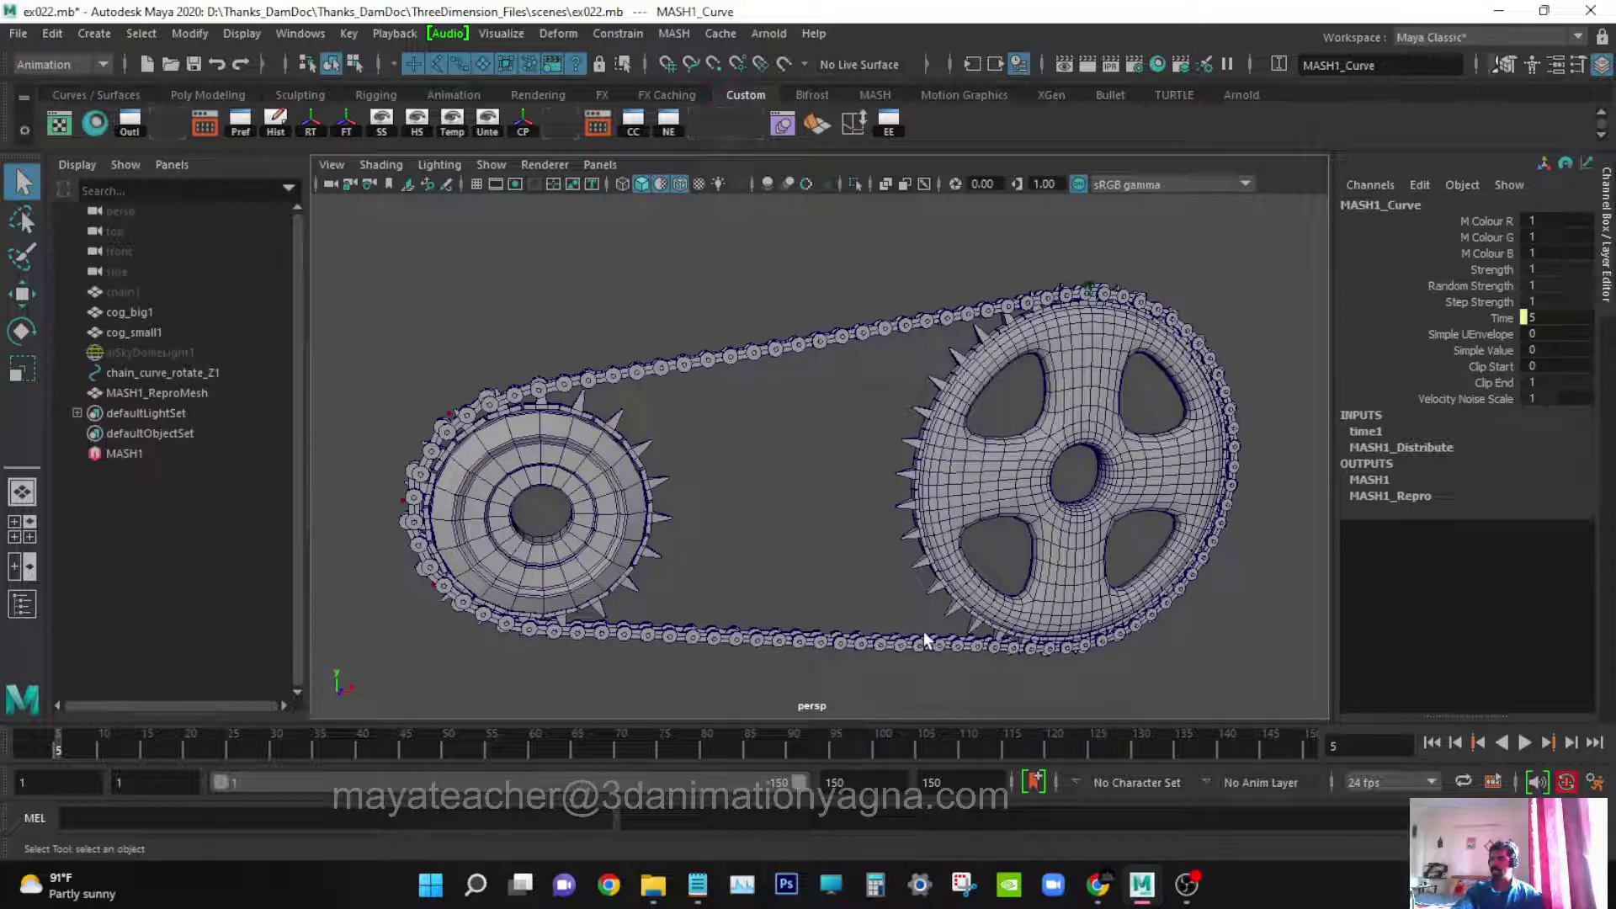
pyautogui.keyDown('alt'); pyautogui.moveTo(1113, 467); pyautogui.dragTo(1104, 462); pyautogui.keyUp('alt')
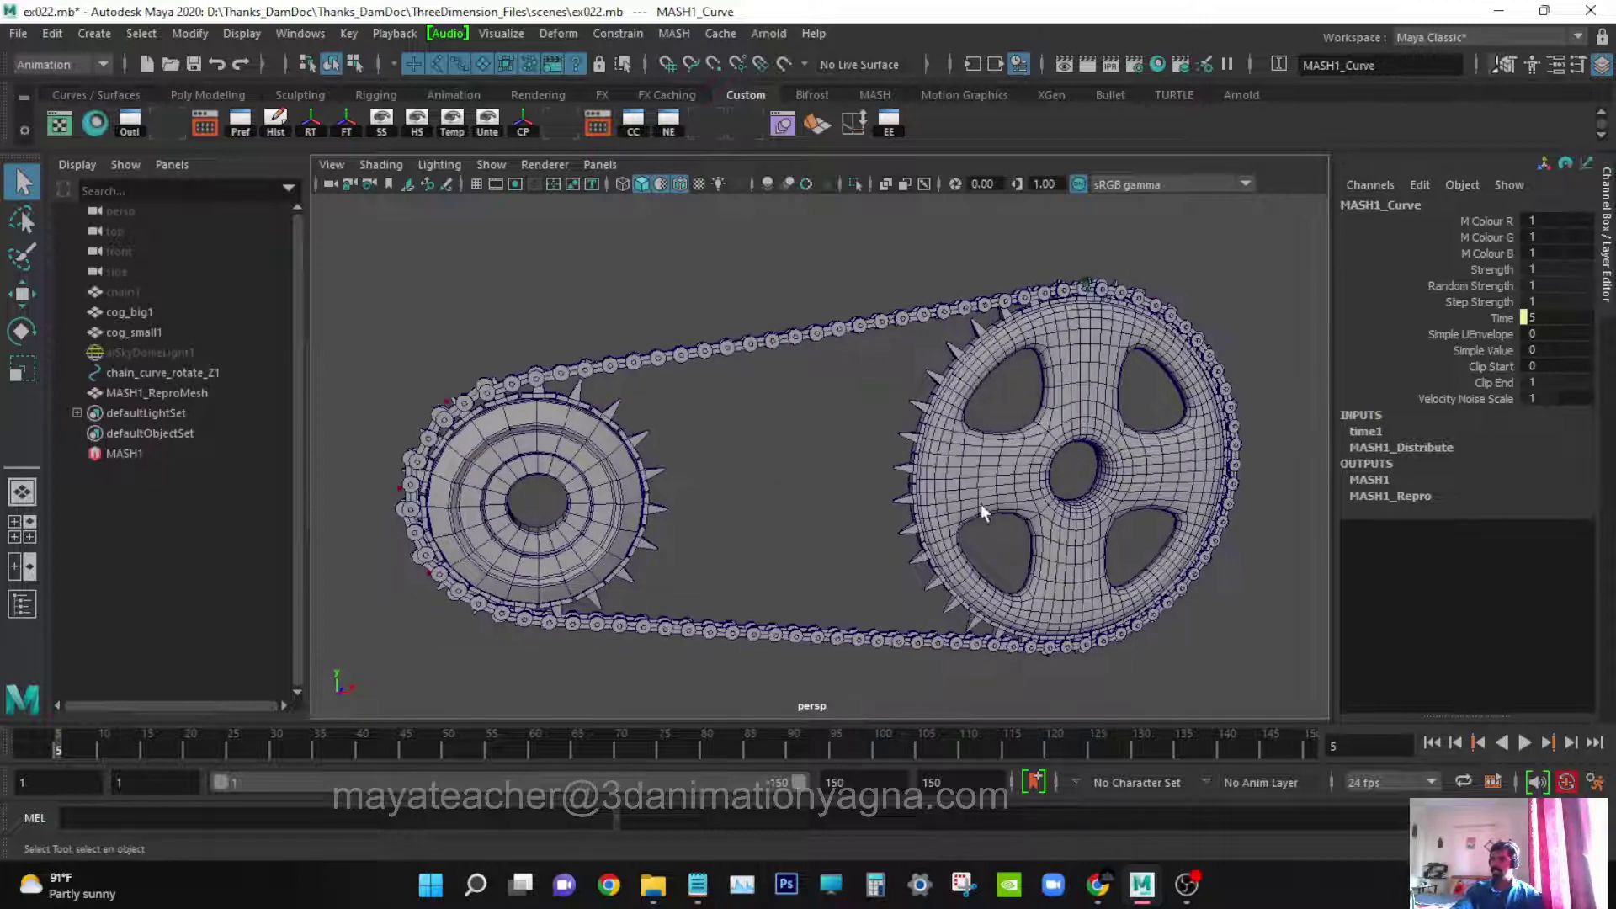
pyautogui.keyDown('alt'); pyautogui.moveTo(956, 505); pyautogui.dragTo(981, 559); pyautogui.keyUp('alt')
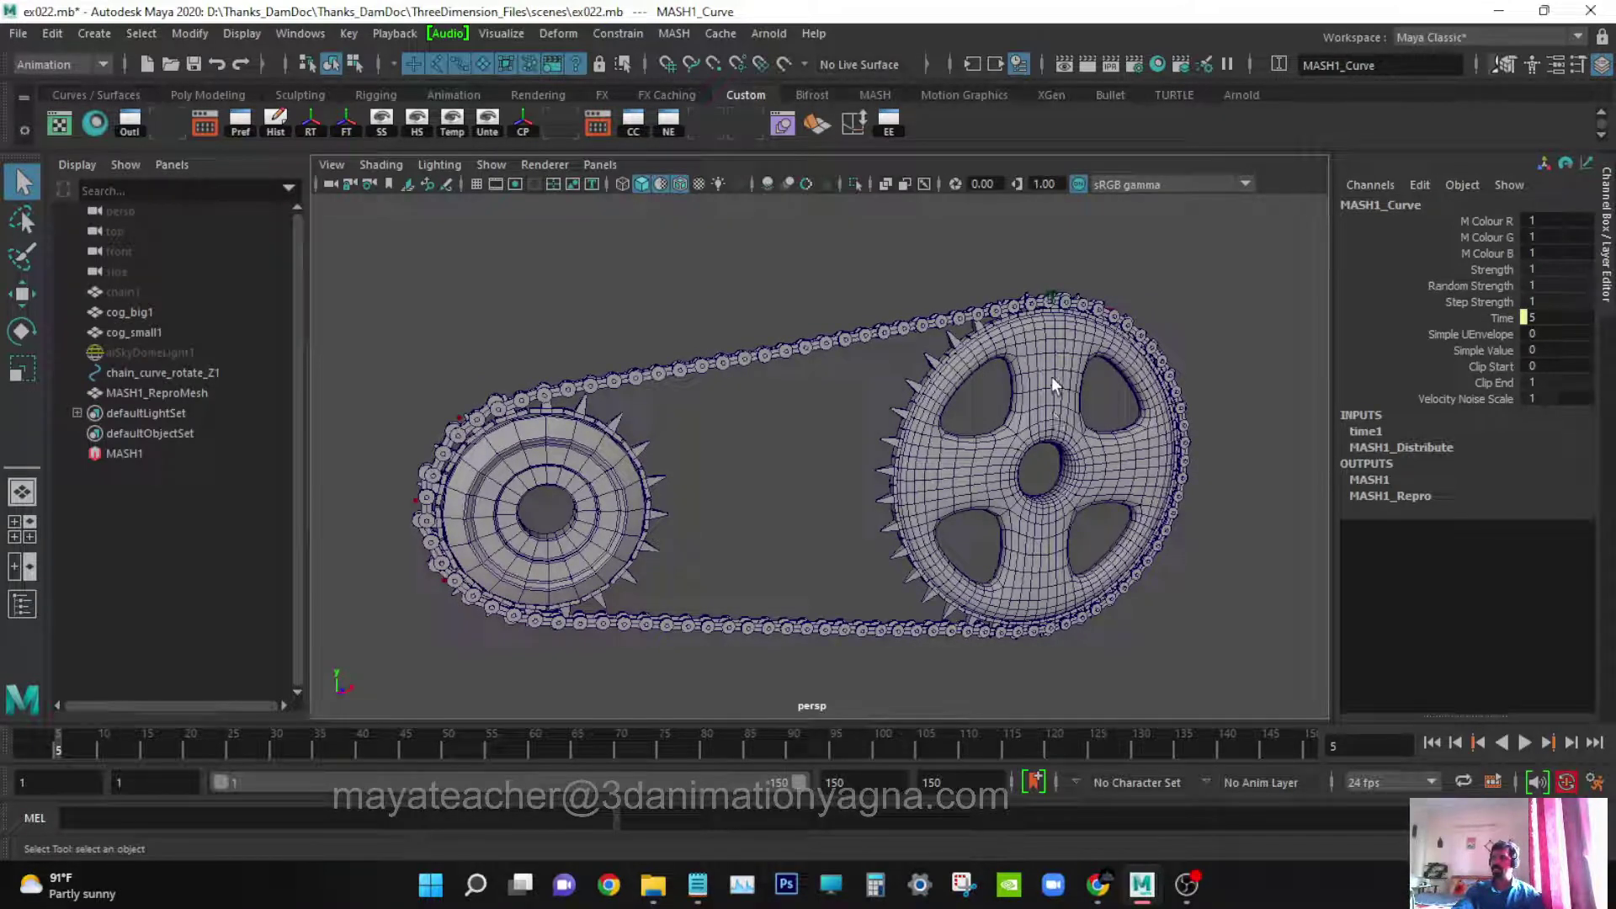
pyautogui.keyDown('alt'); pyautogui.moveTo(1052, 377); pyautogui.dragTo(1077, 372); pyautogui.keyUp('alt')
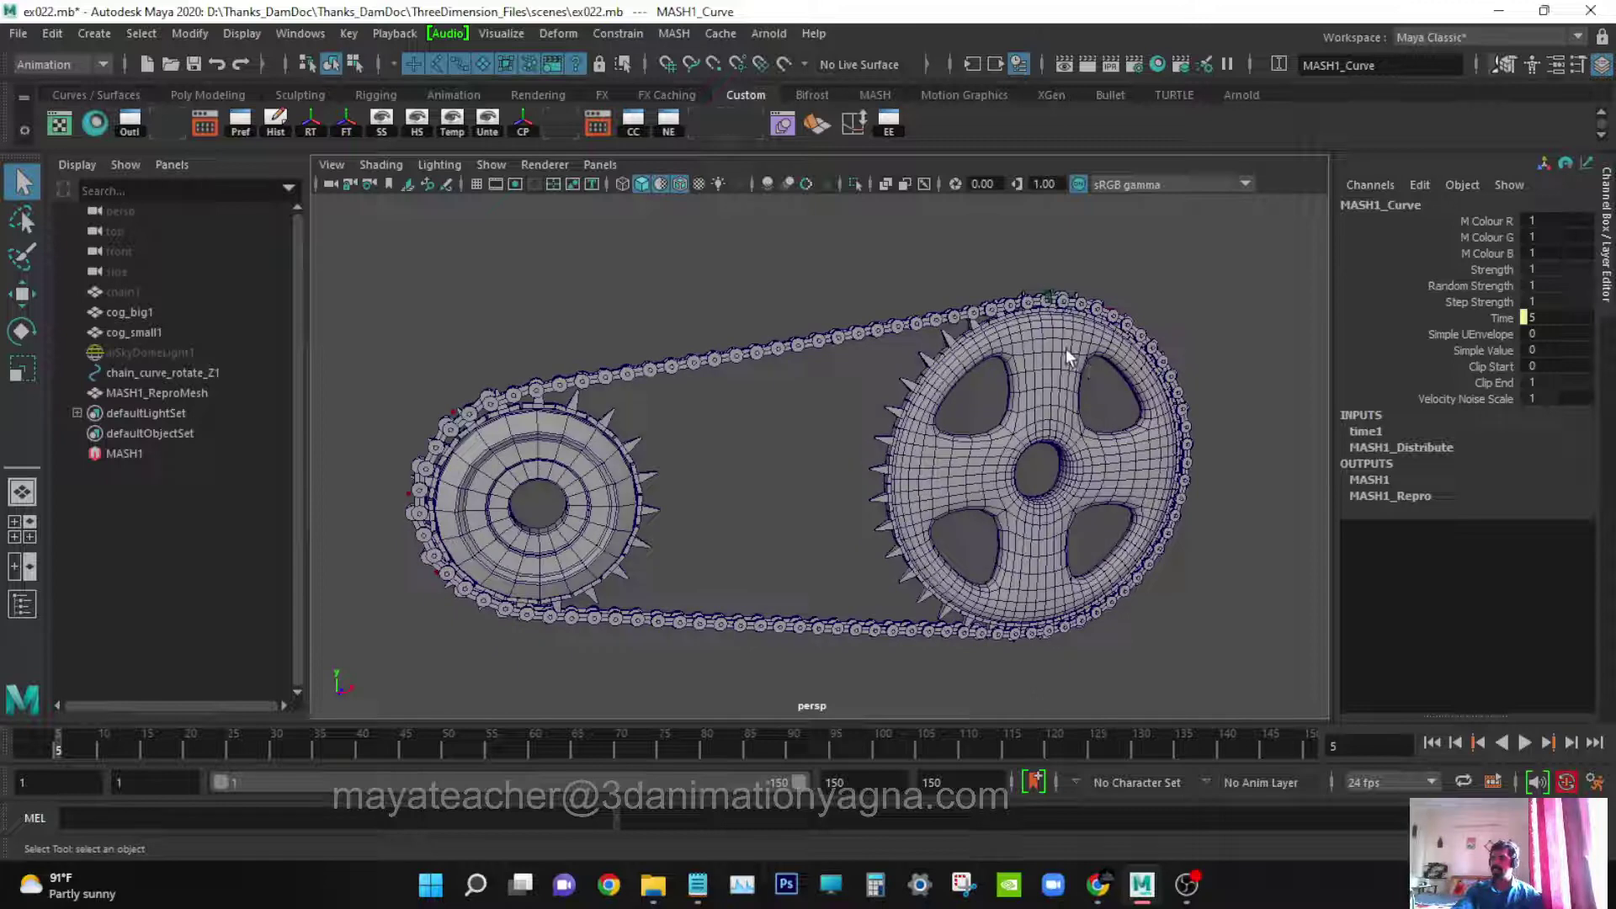
# - Select cog_big1 to check its rotation, then show MASH1_ReproMesh's MASH1 network settings
pyautogui.click(1065, 348)
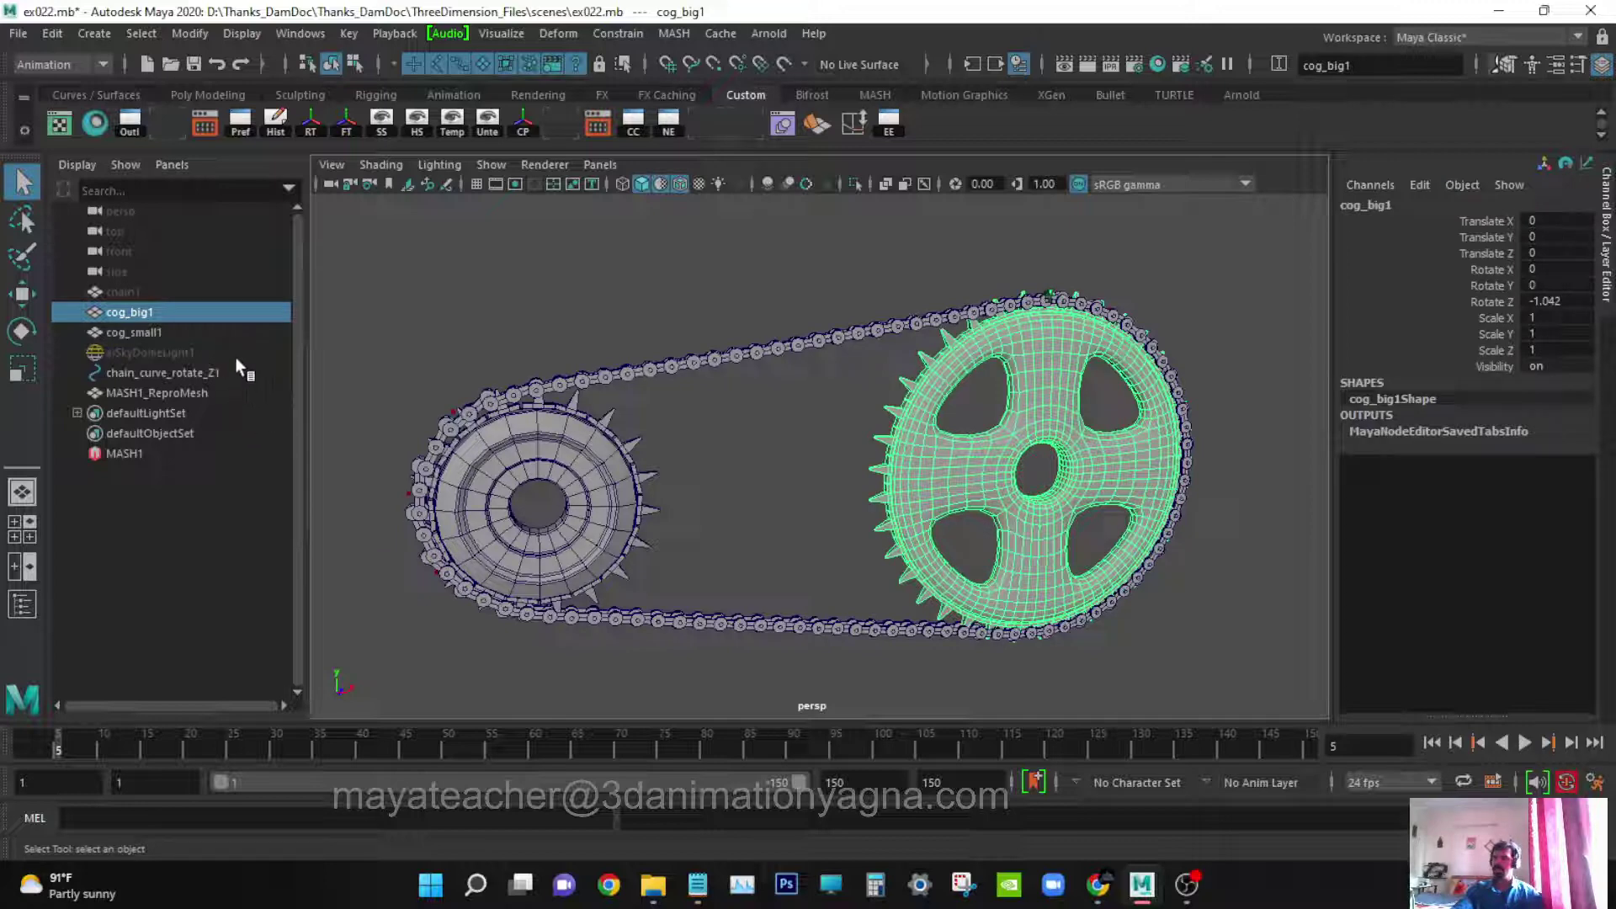
pyautogui.click(183, 392)
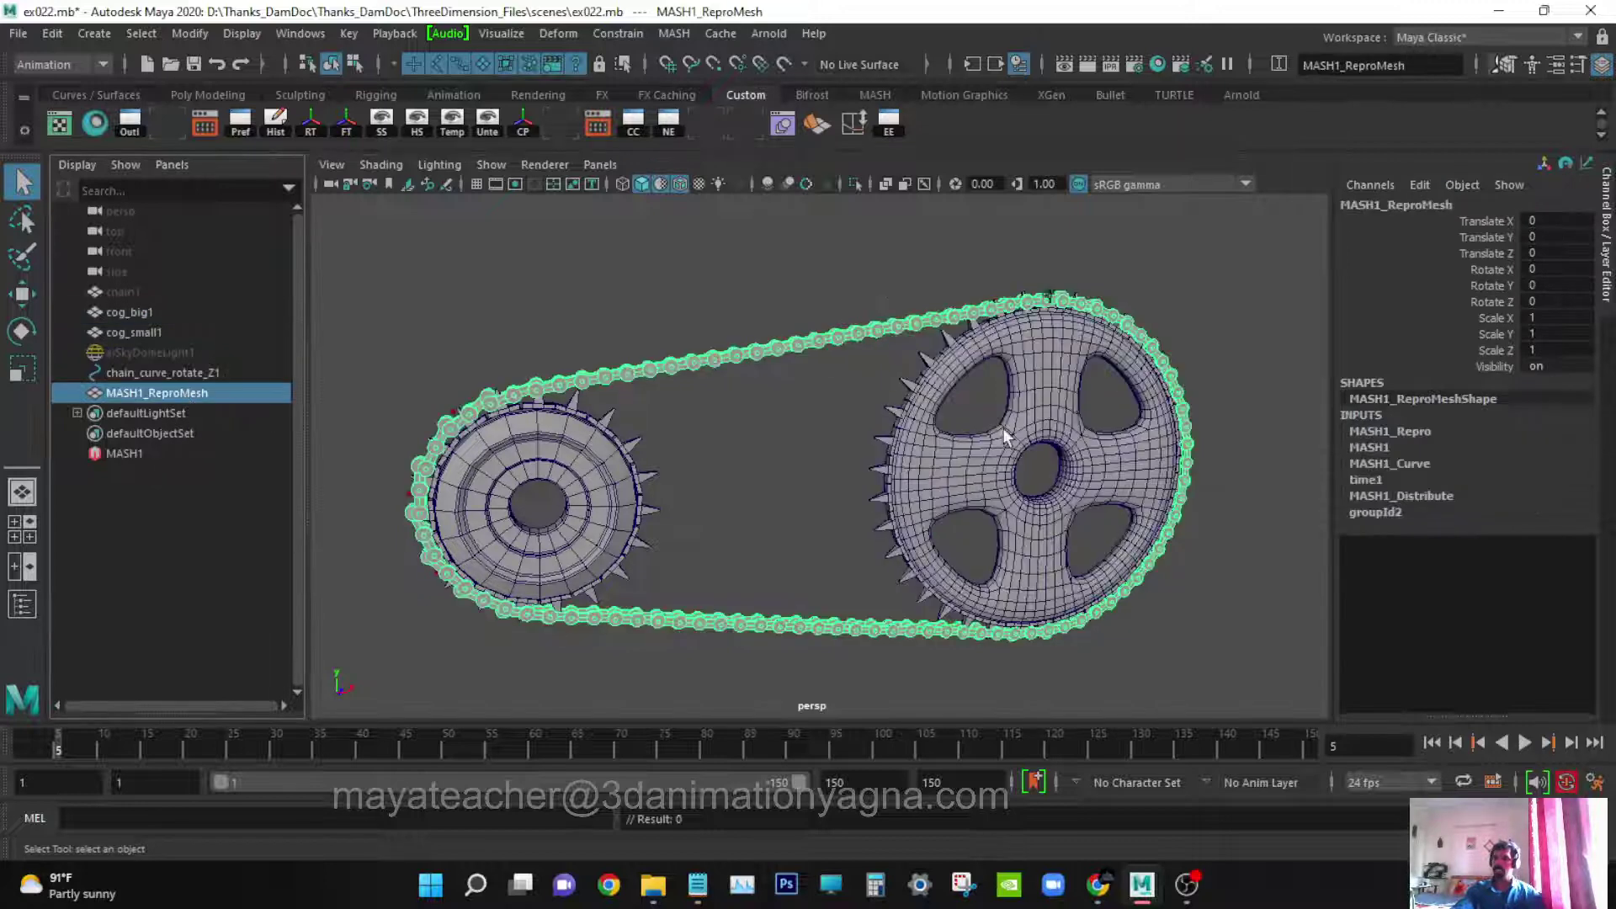
pyautogui.hotkey('ctrl', 'a')
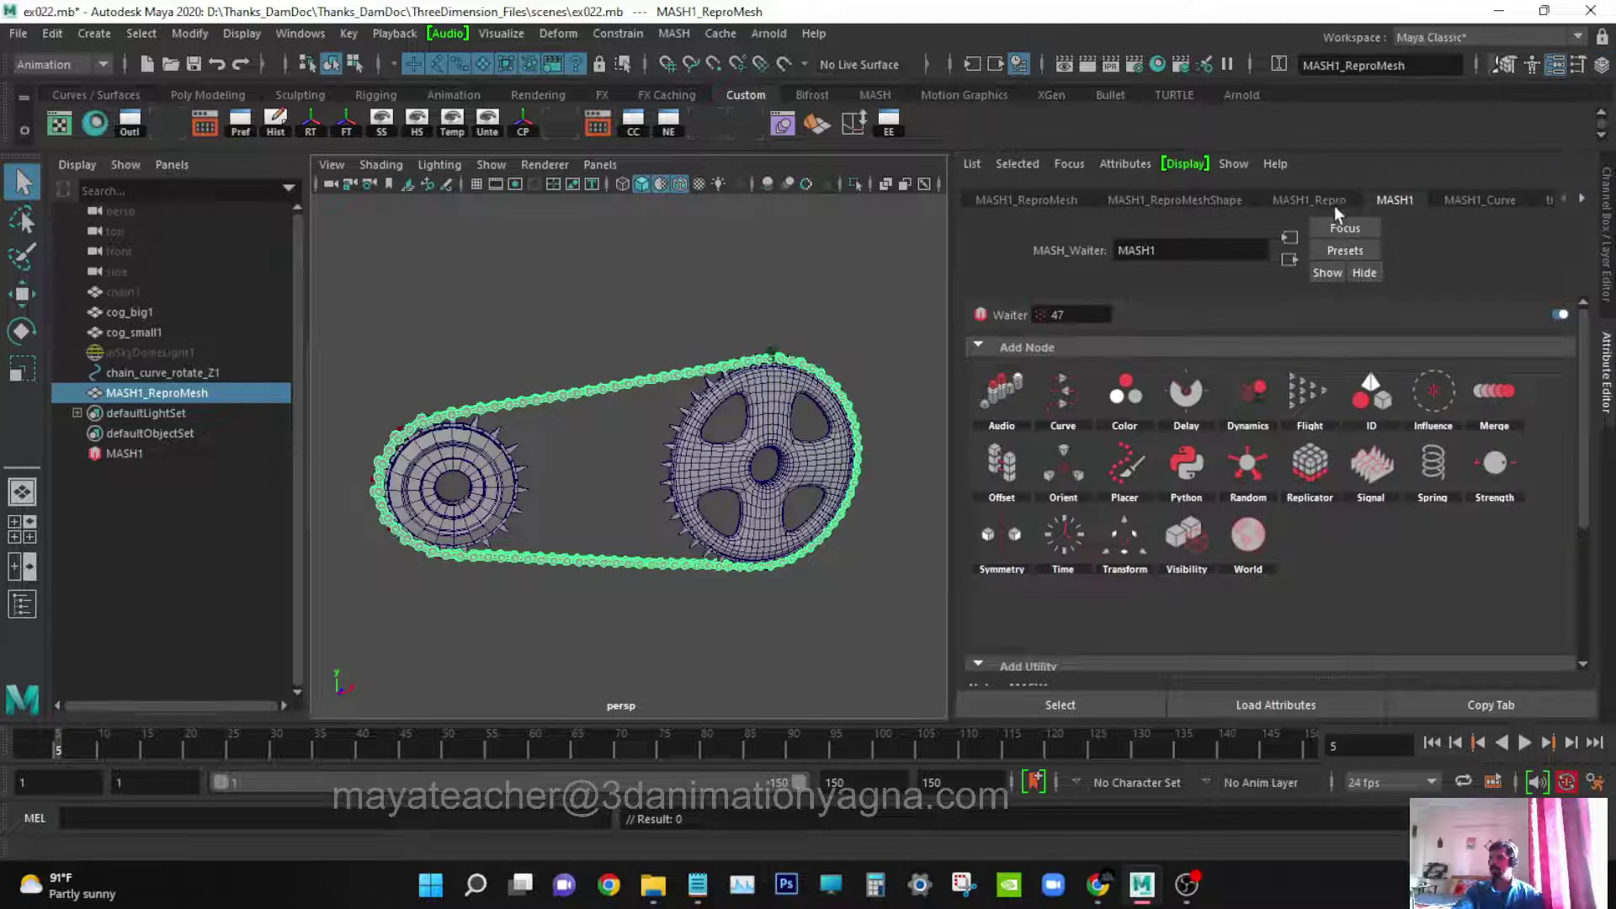
# - Step through the ReproMesh tabs to MASH1_Curve and make that node the selection
pyautogui.click(1048, 200)
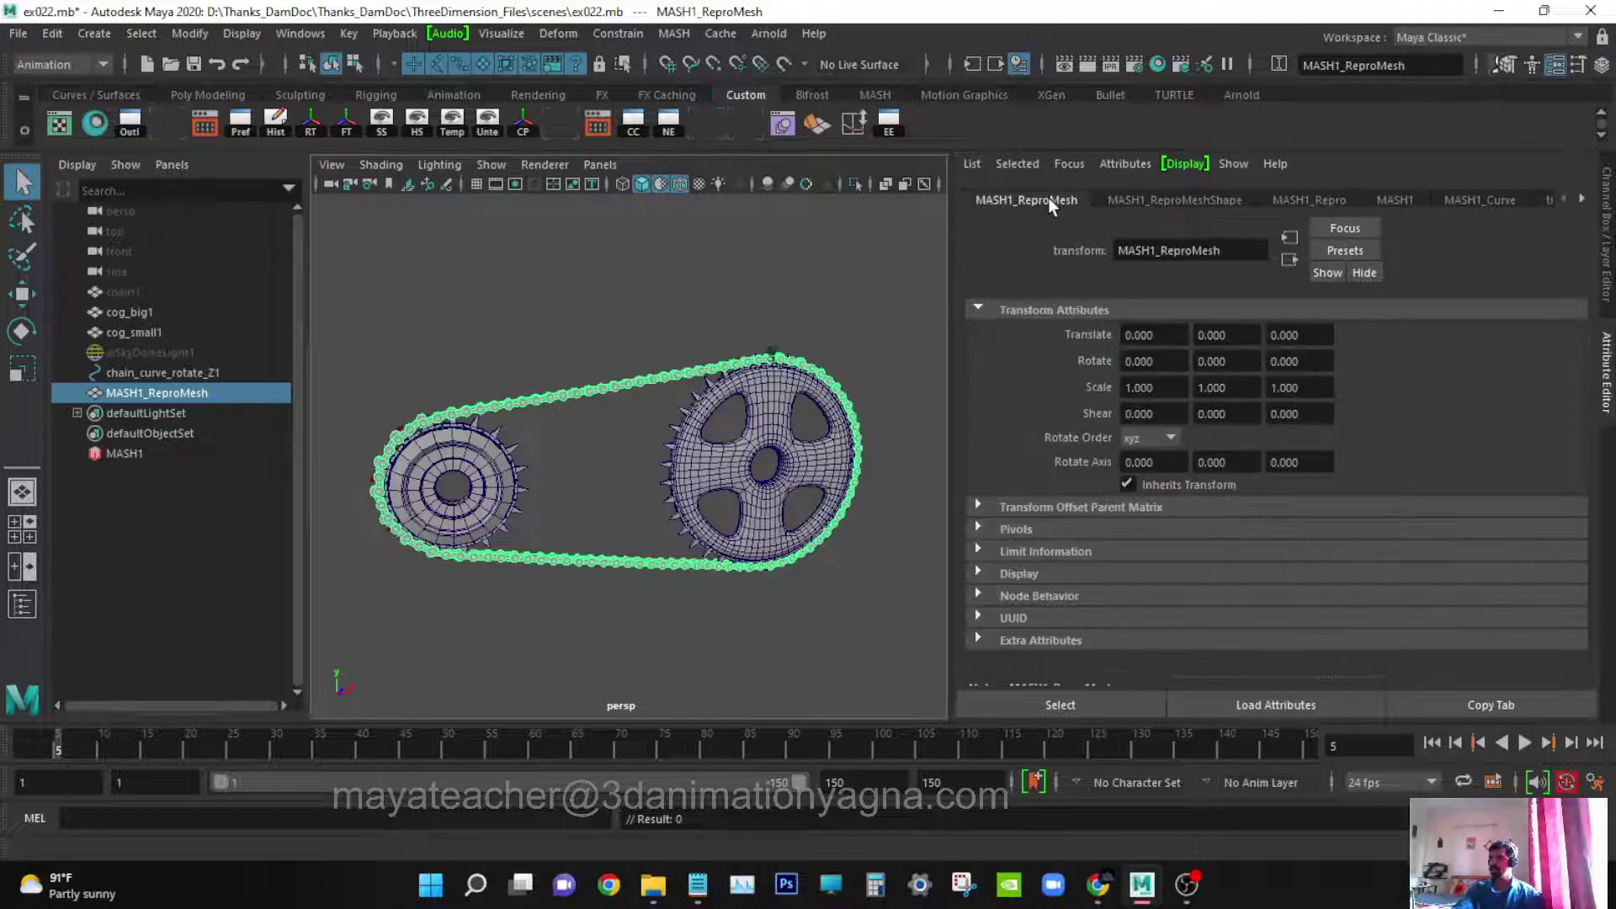
pyautogui.click(1179, 199)
pyautogui.click(1345, 199)
pyautogui.click(1395, 199)
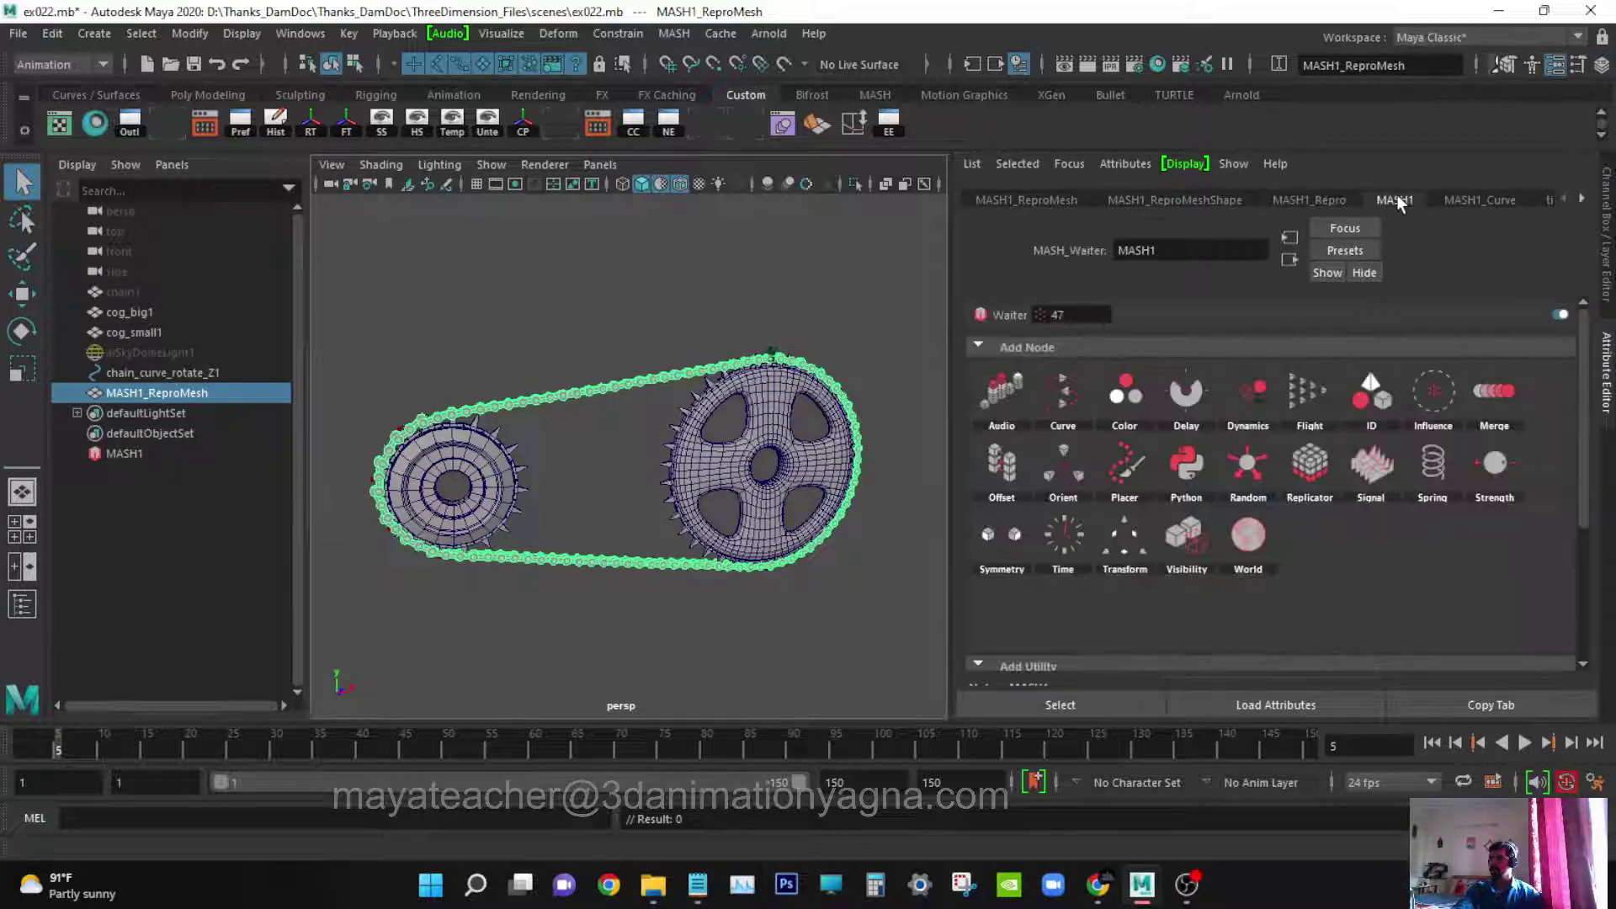
pyautogui.click(1455, 200)
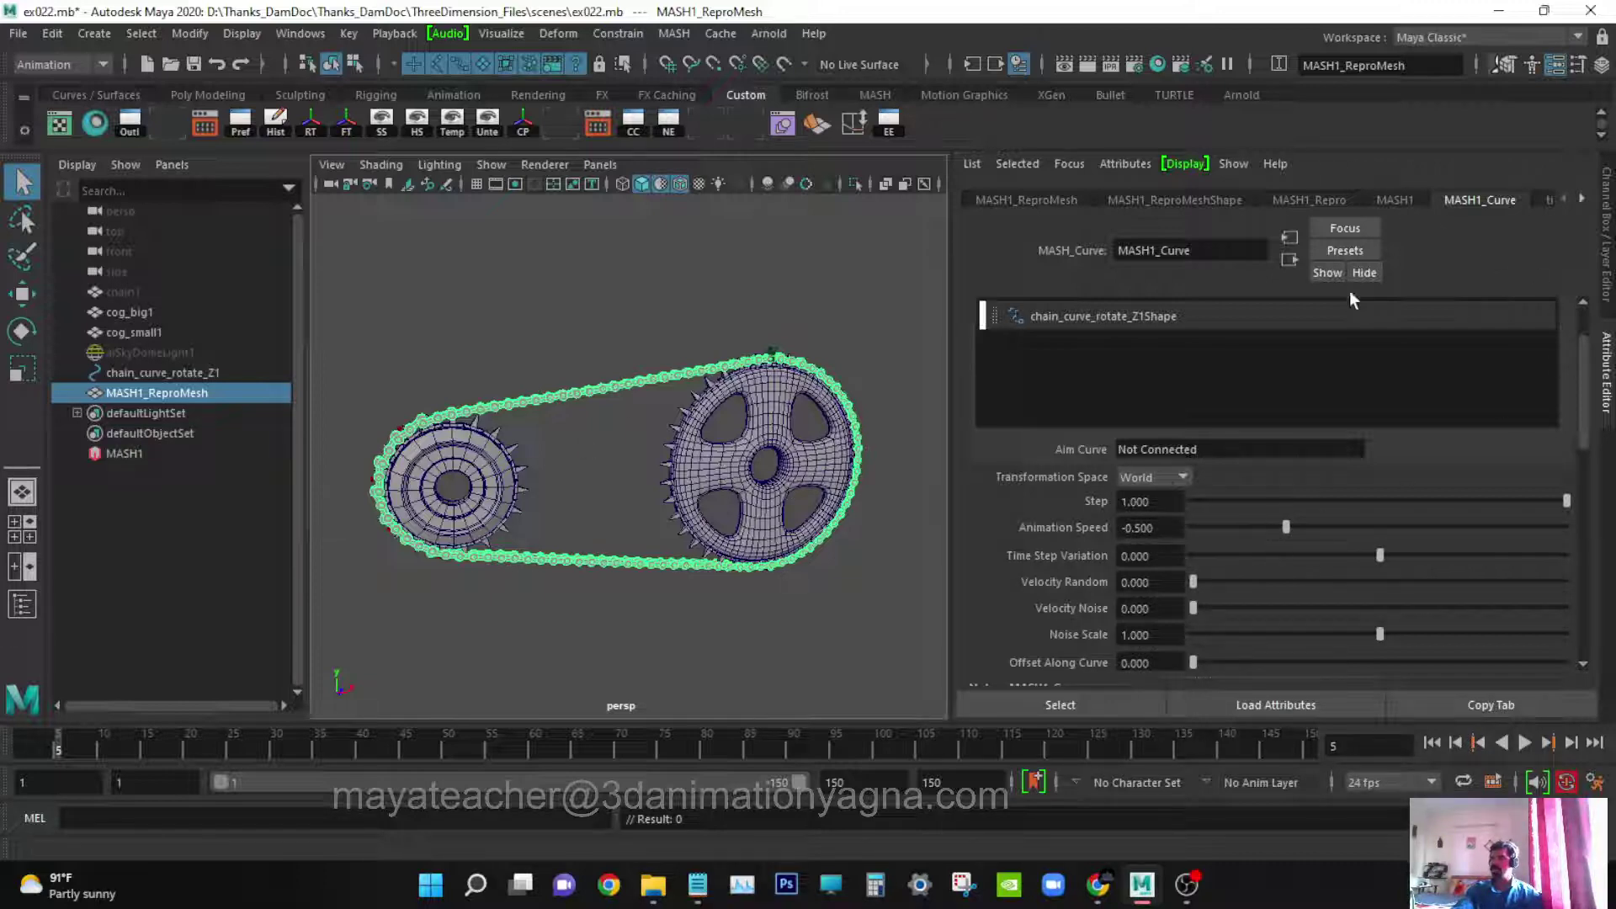
pyautogui.click(1033, 702)
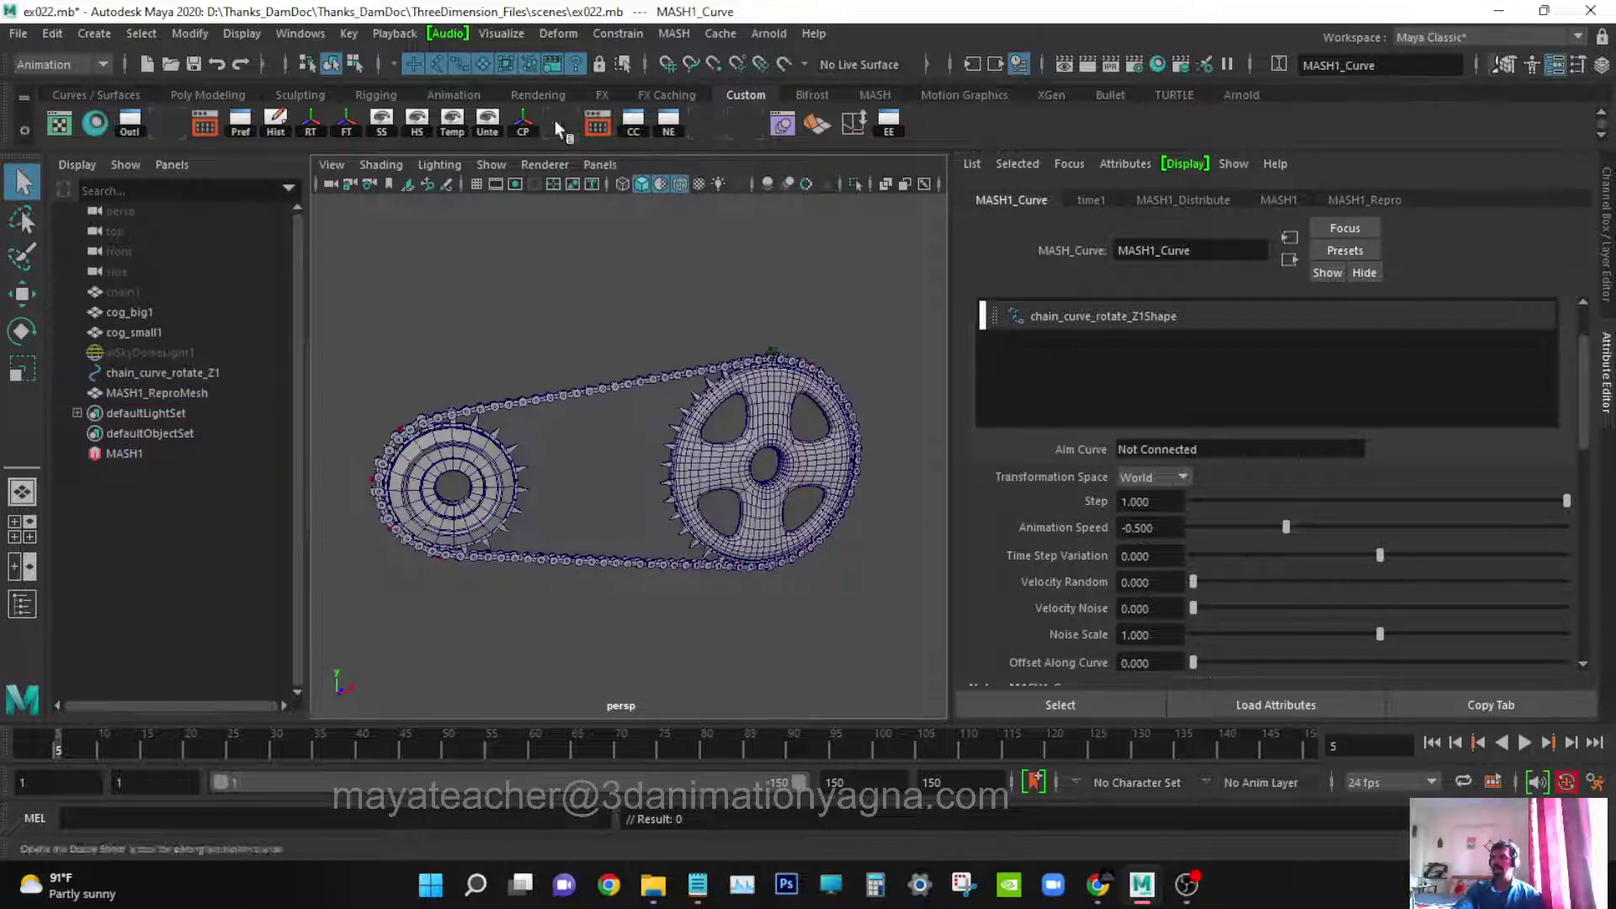
# - Open the Expression Editor from Windows > Animation Editors
pyautogui.click(296, 37)
pyautogui.moveTo(406, 106)
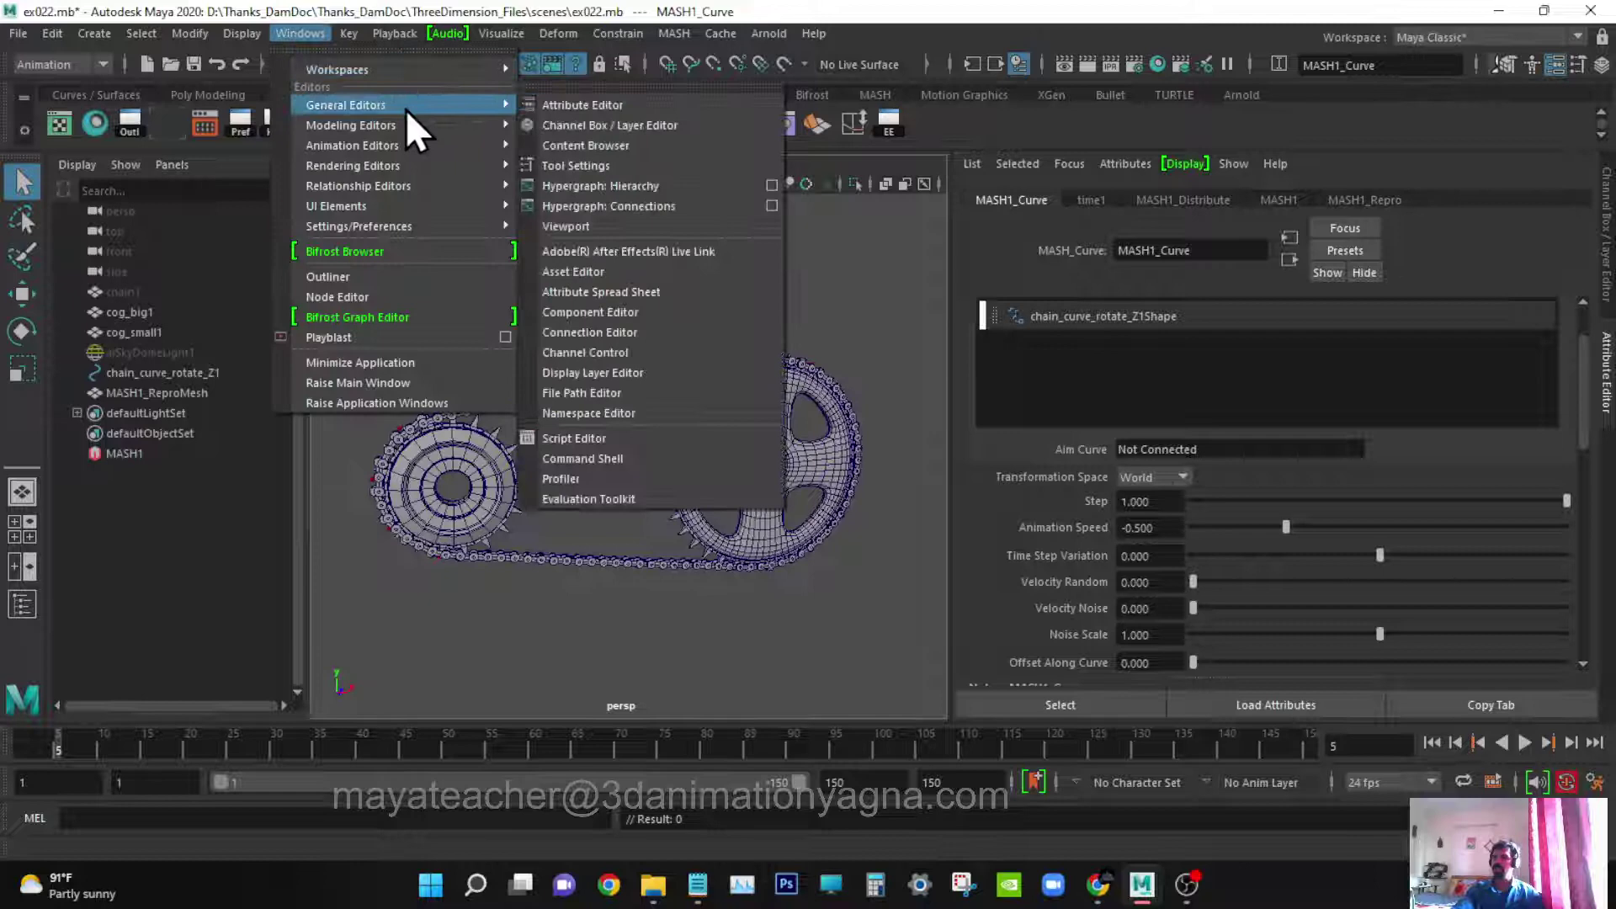
pyautogui.moveTo(416, 145)
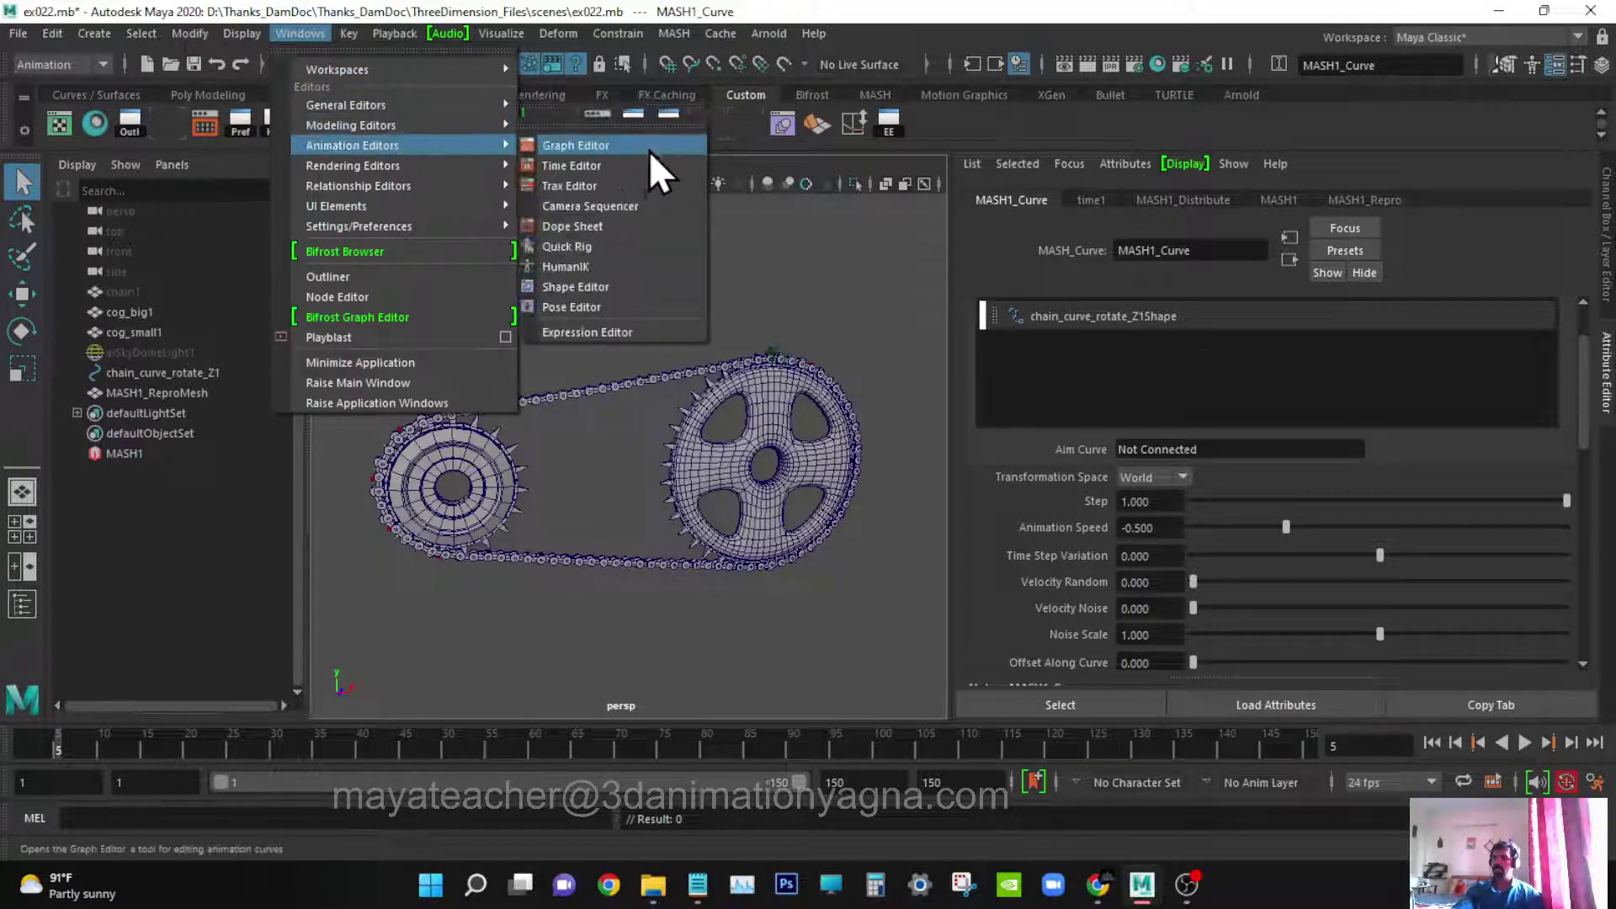
pyautogui.click(618, 331)
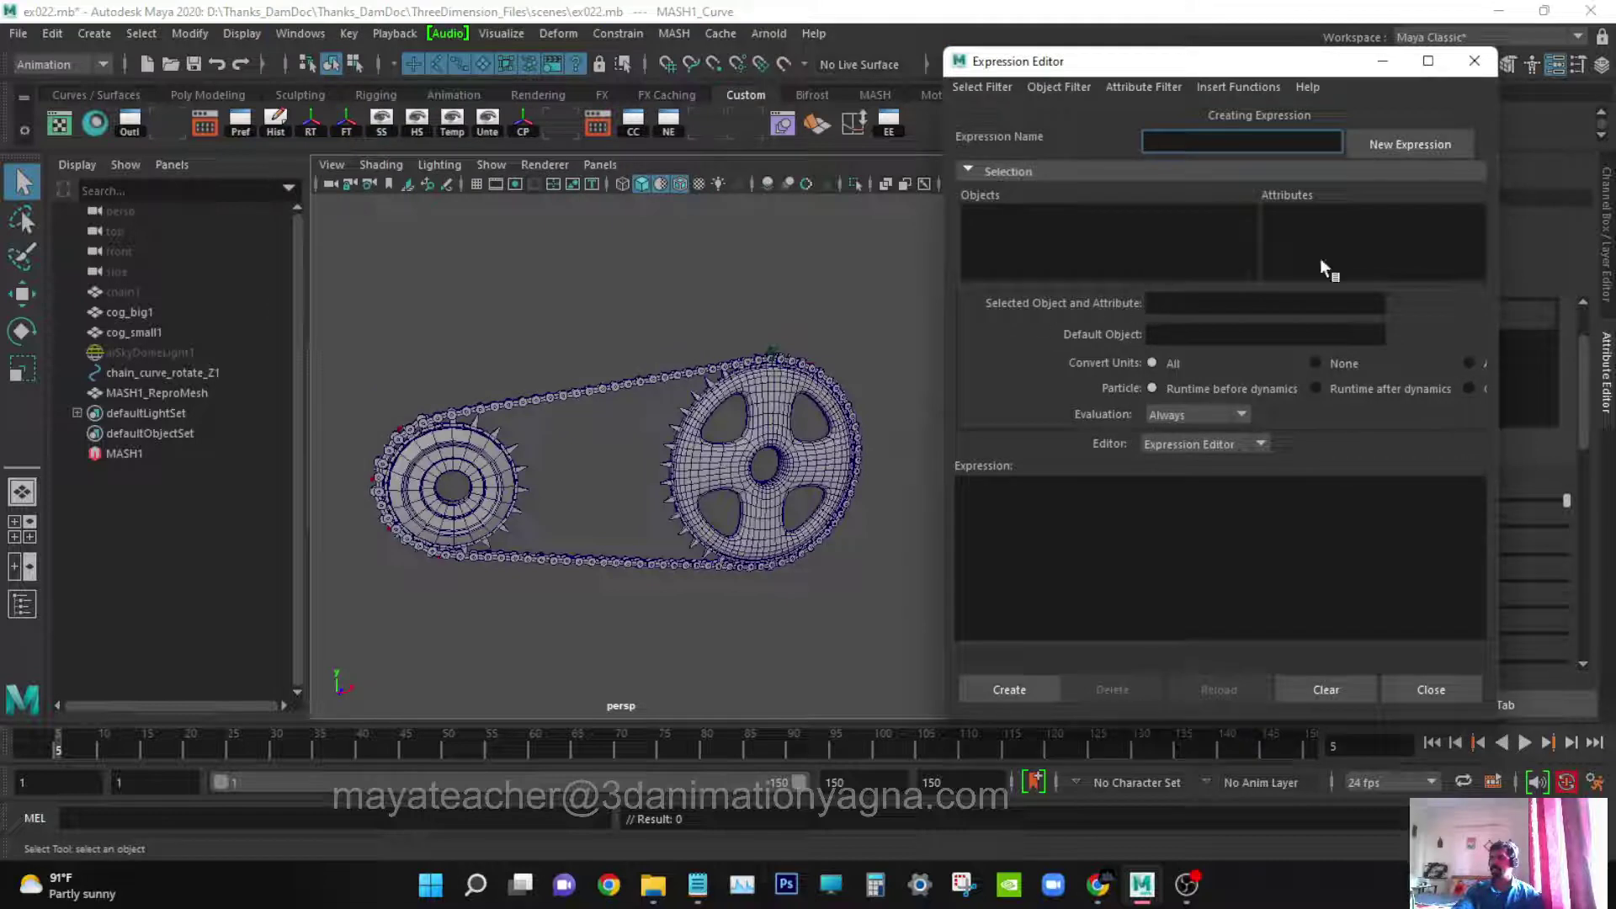
# - Filter by Object/Attribute Name, pick MASH1_Curve's time attribute and select the MASH1_Curve.time text
pyautogui.click(981, 87)
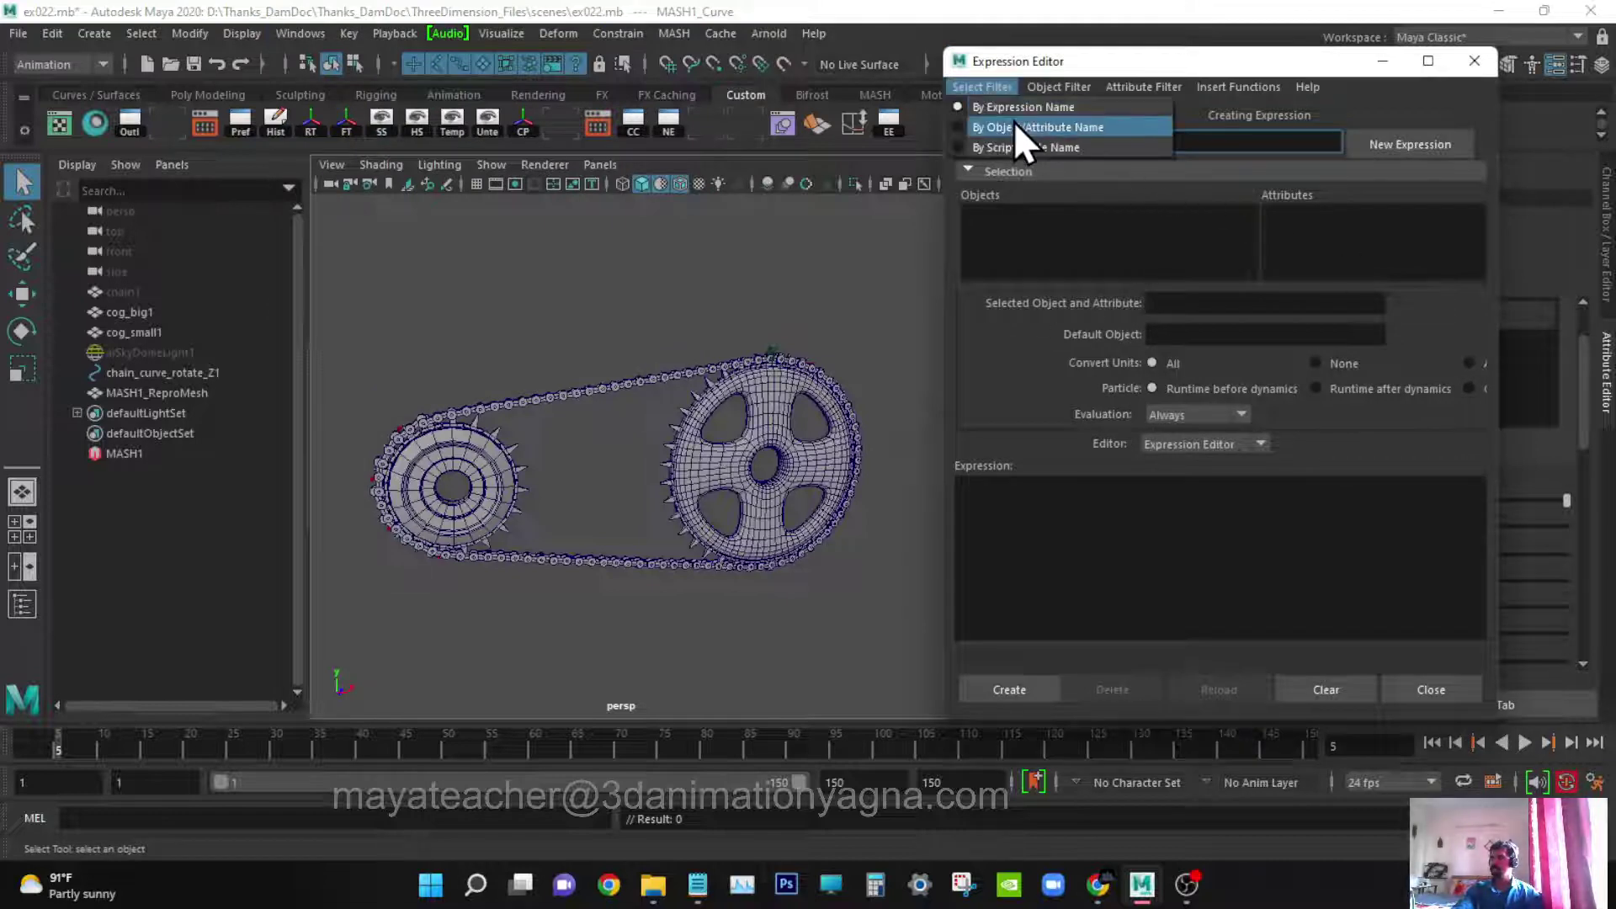
pyautogui.click(1014, 127)
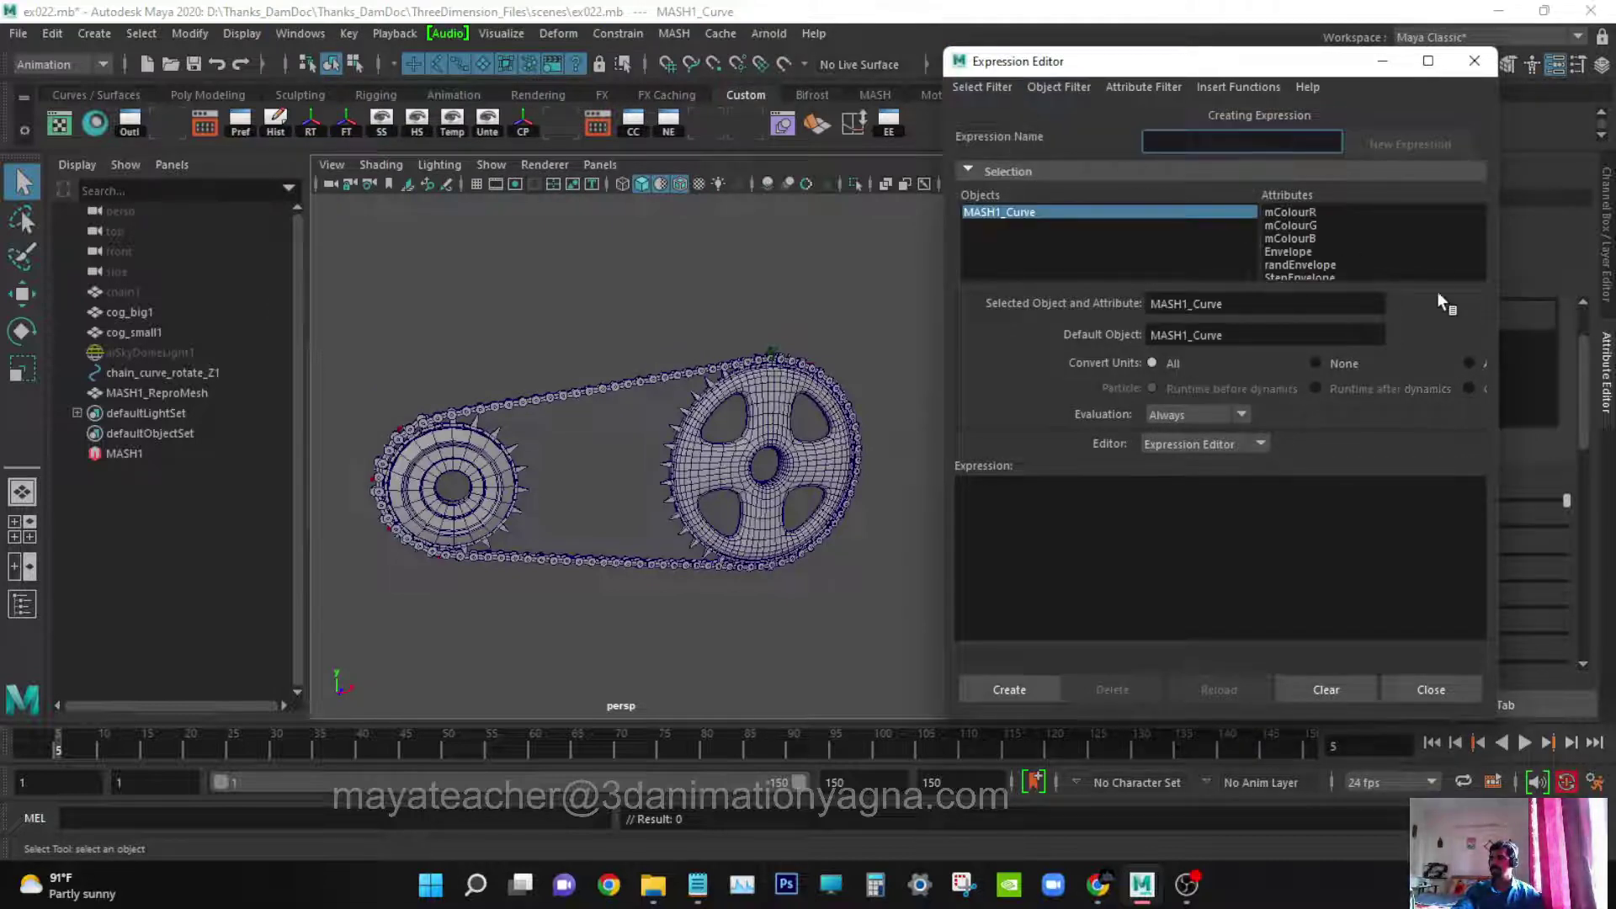
pyautogui.click(982, 88)
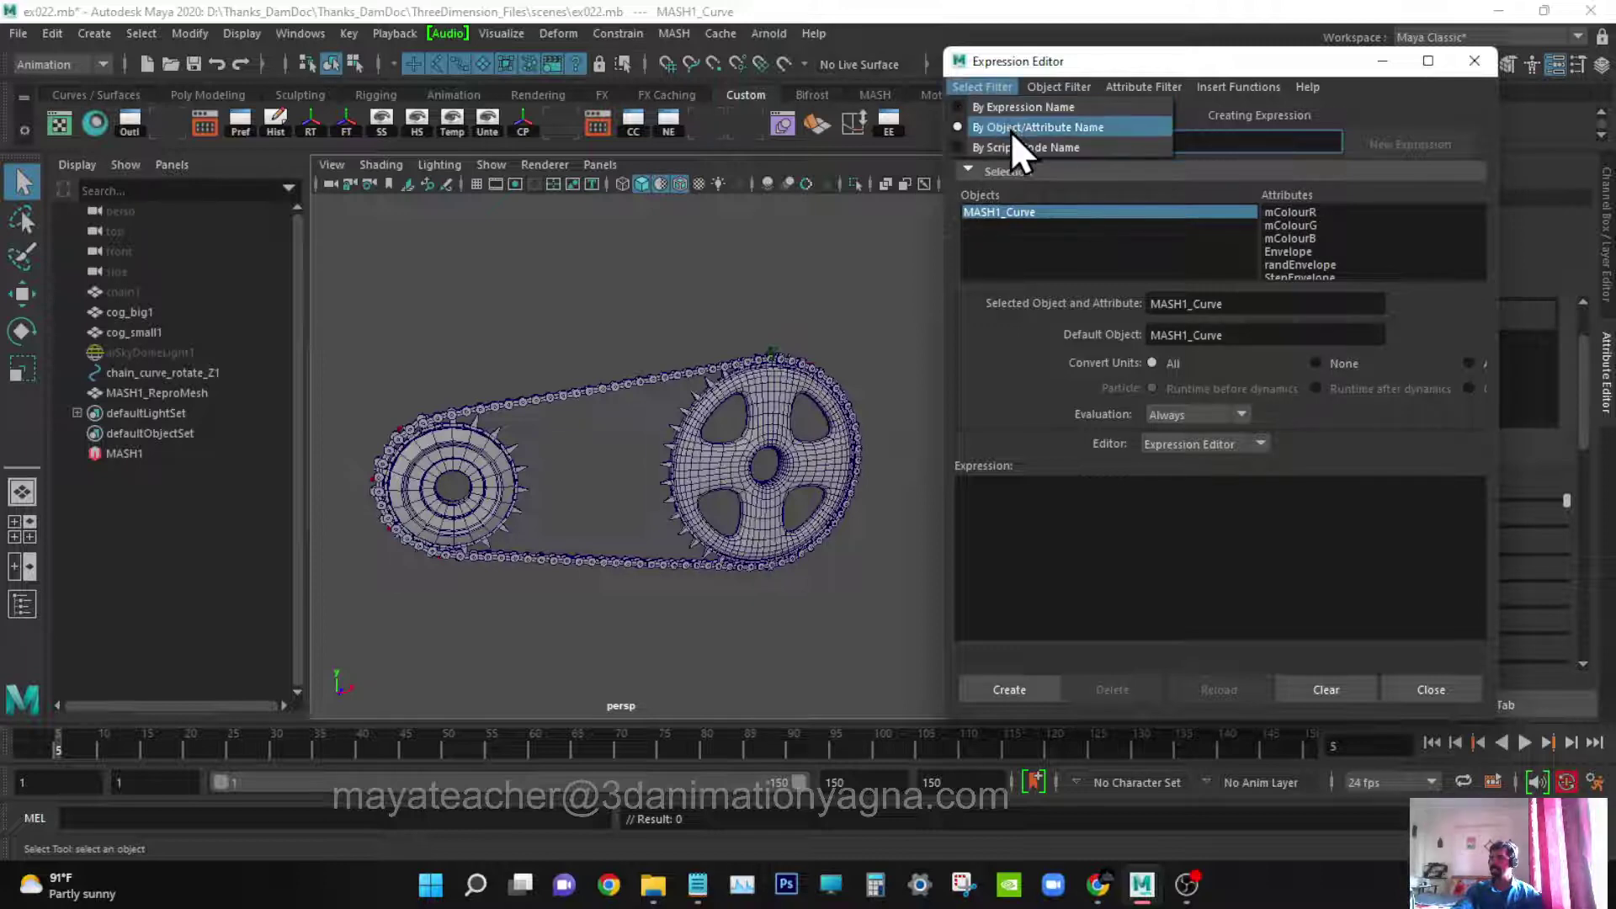
pyautogui.click(1069, 126)
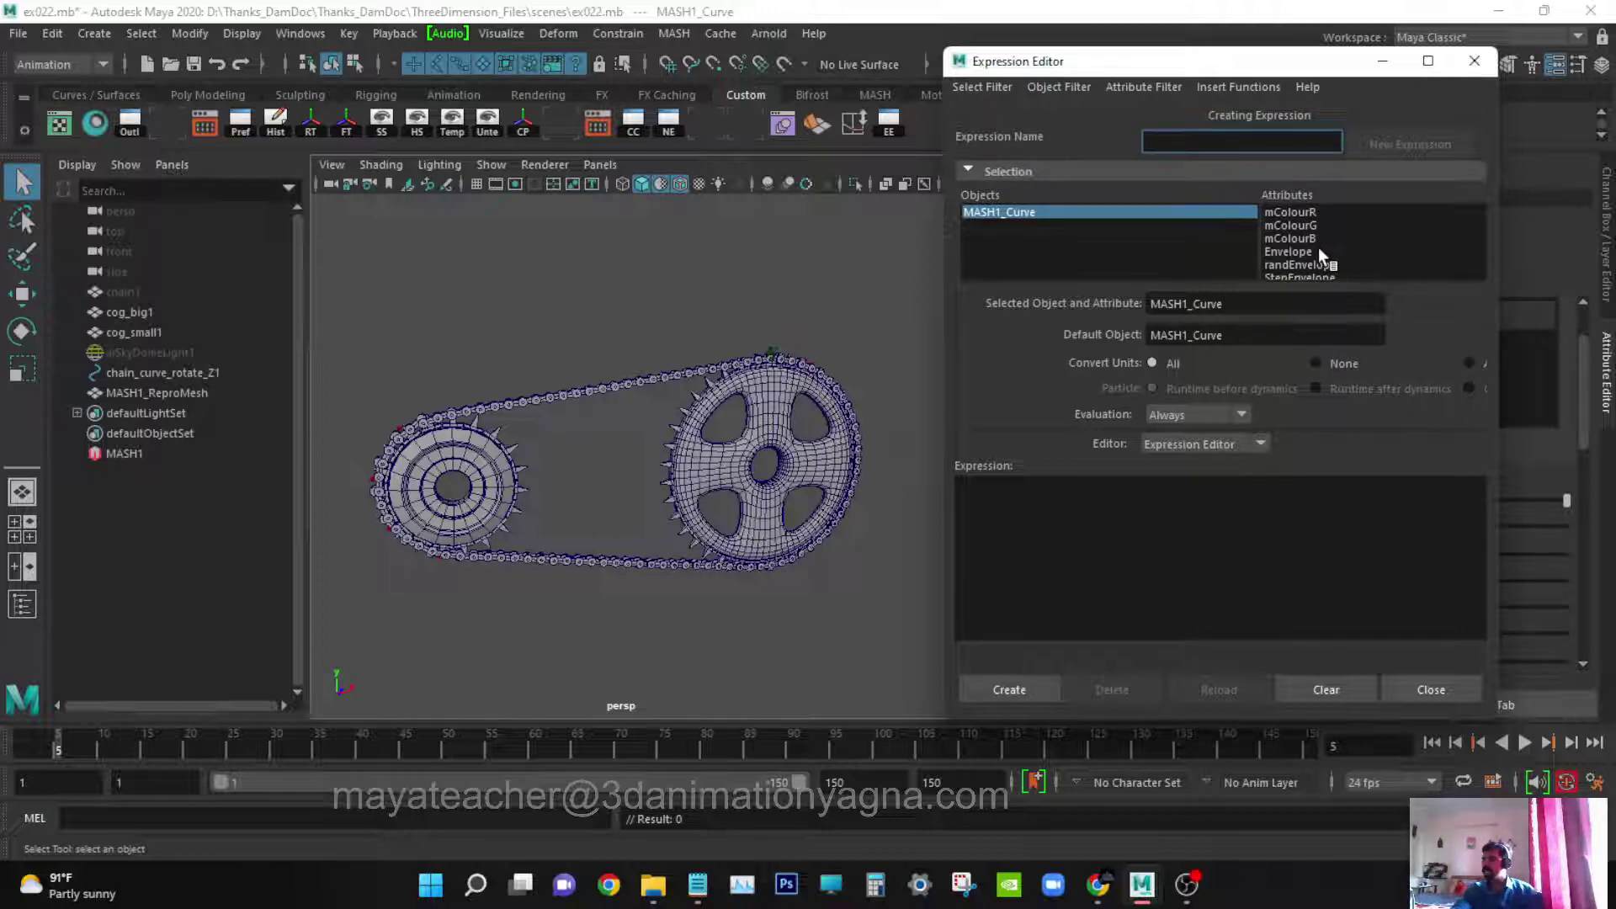
pyautogui.scroll(-1, 1318, 246)
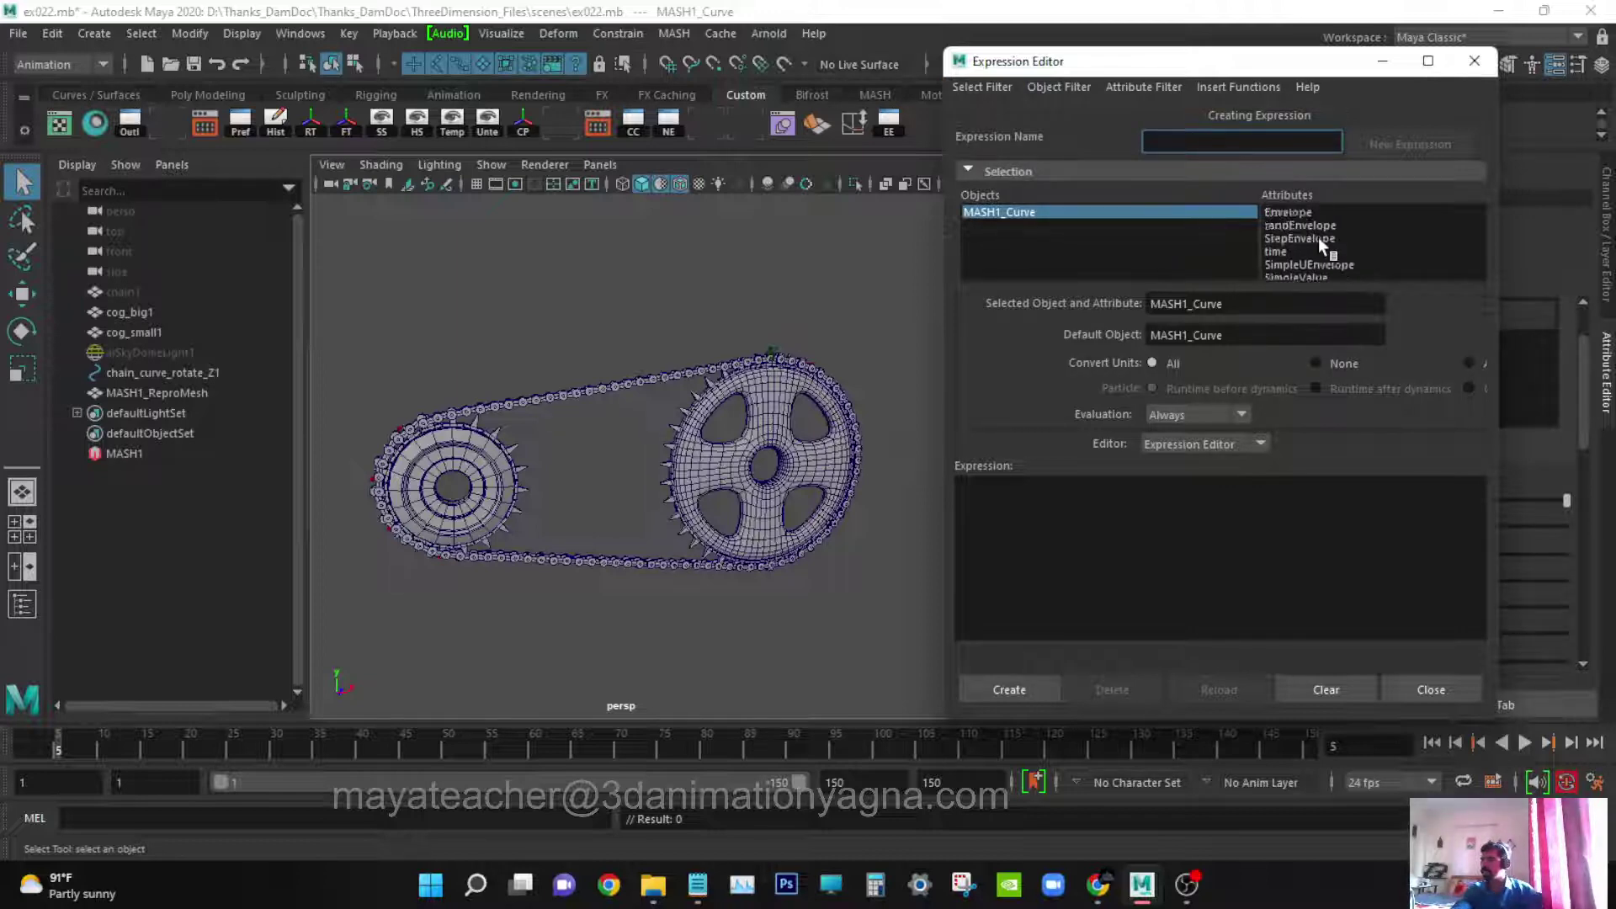
pyautogui.click(1295, 251)
pyautogui.scroll(-1, 1294, 249)
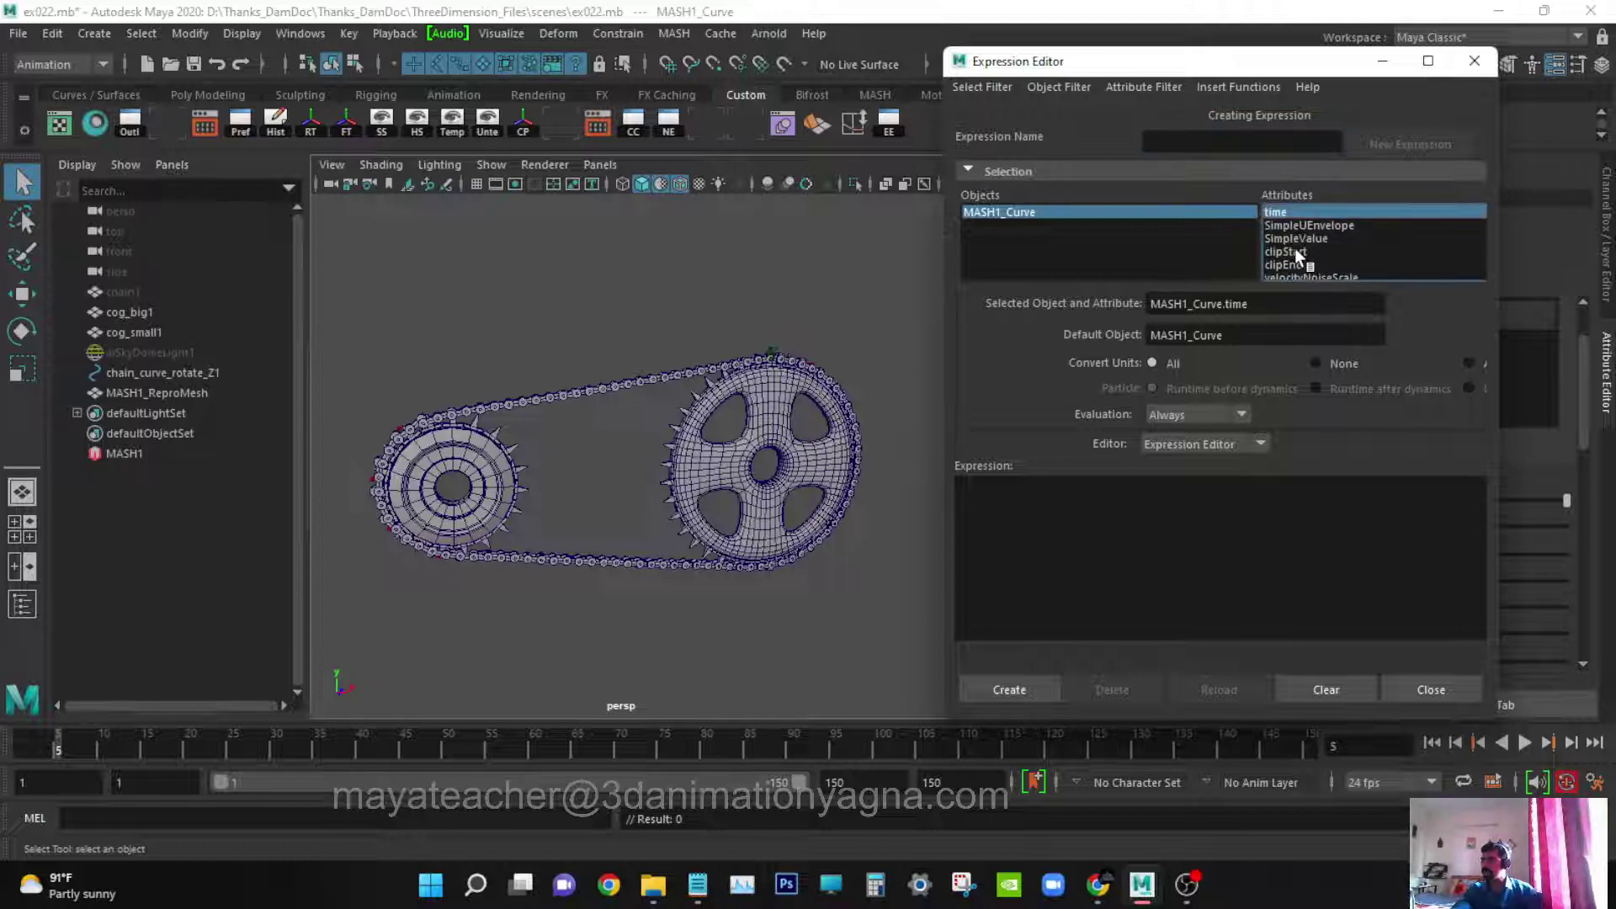
pyautogui.moveTo(1267, 304); pyautogui.dragTo(1118, 303)
pyautogui.hotkey('ctrl', 'c')
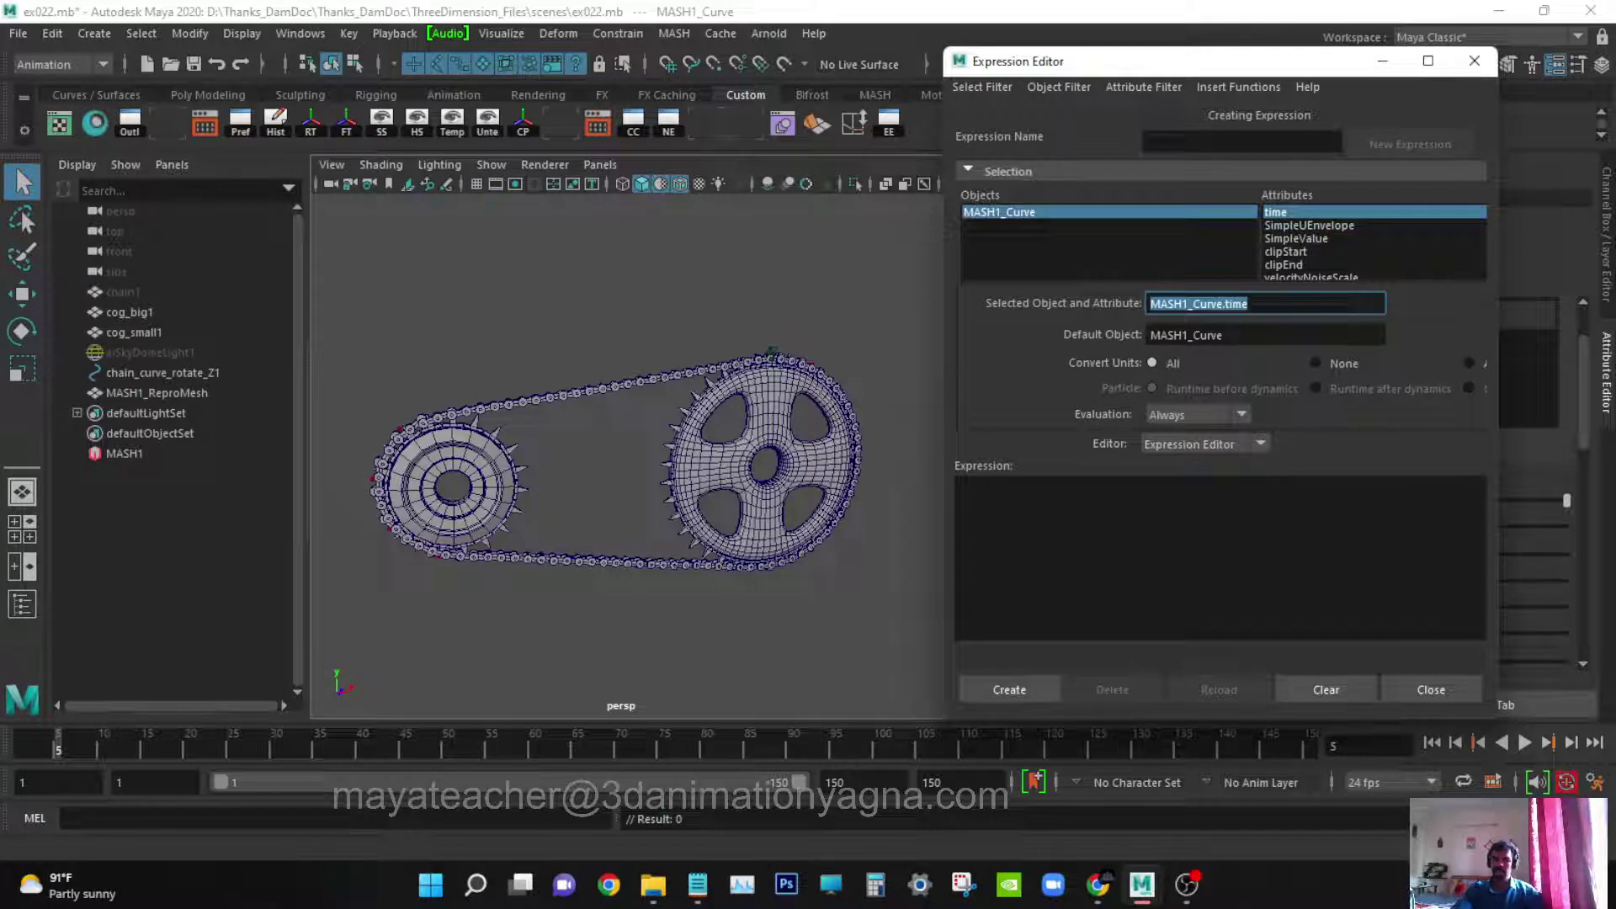
# - Paste MASH1_Curve.time, tab-indented, into the Readme notes and park Notepad at the lower right
pyautogui.hotkey('alt', 'Tab')
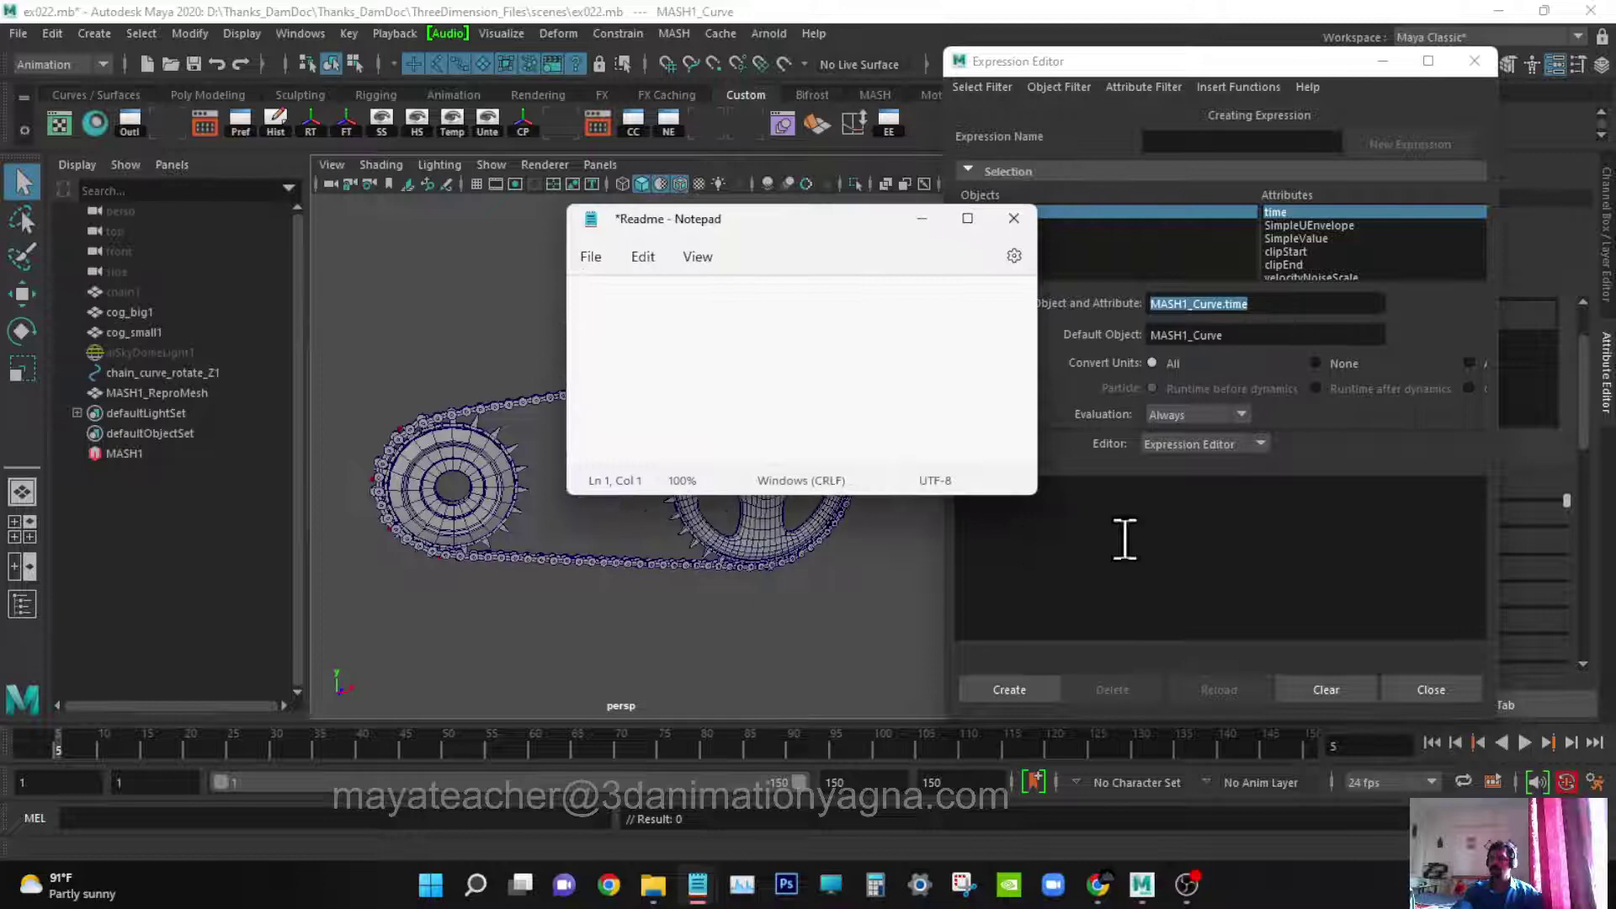
pyautogui.moveTo(1034, 489); pyautogui.dragTo(1184, 579)
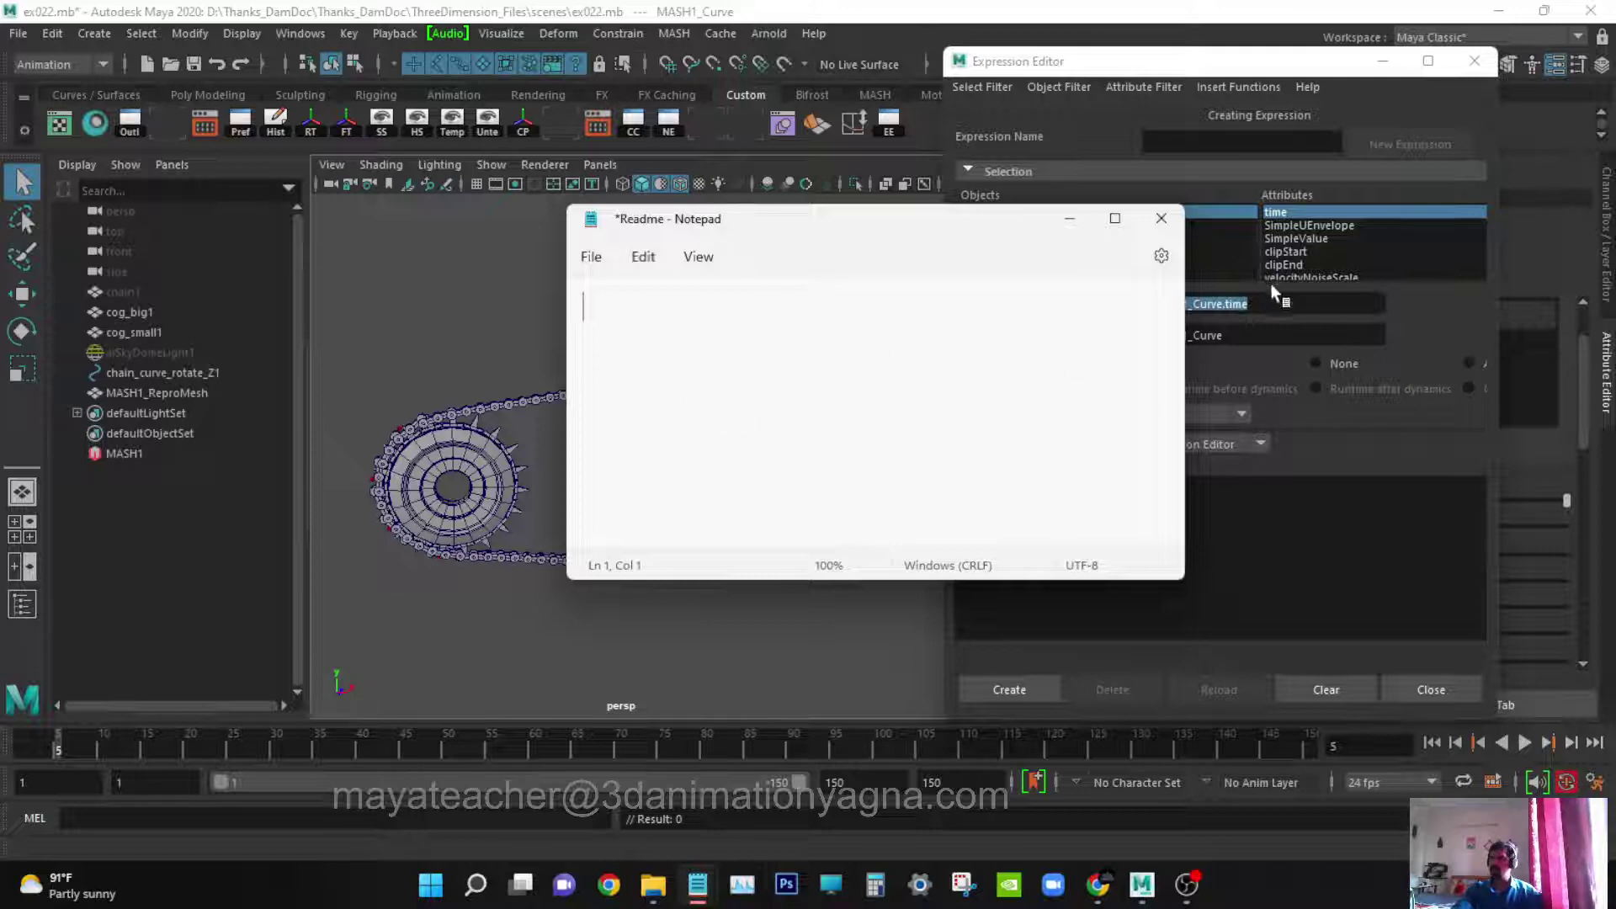
pyautogui.hotkey('ctrl', 'v')
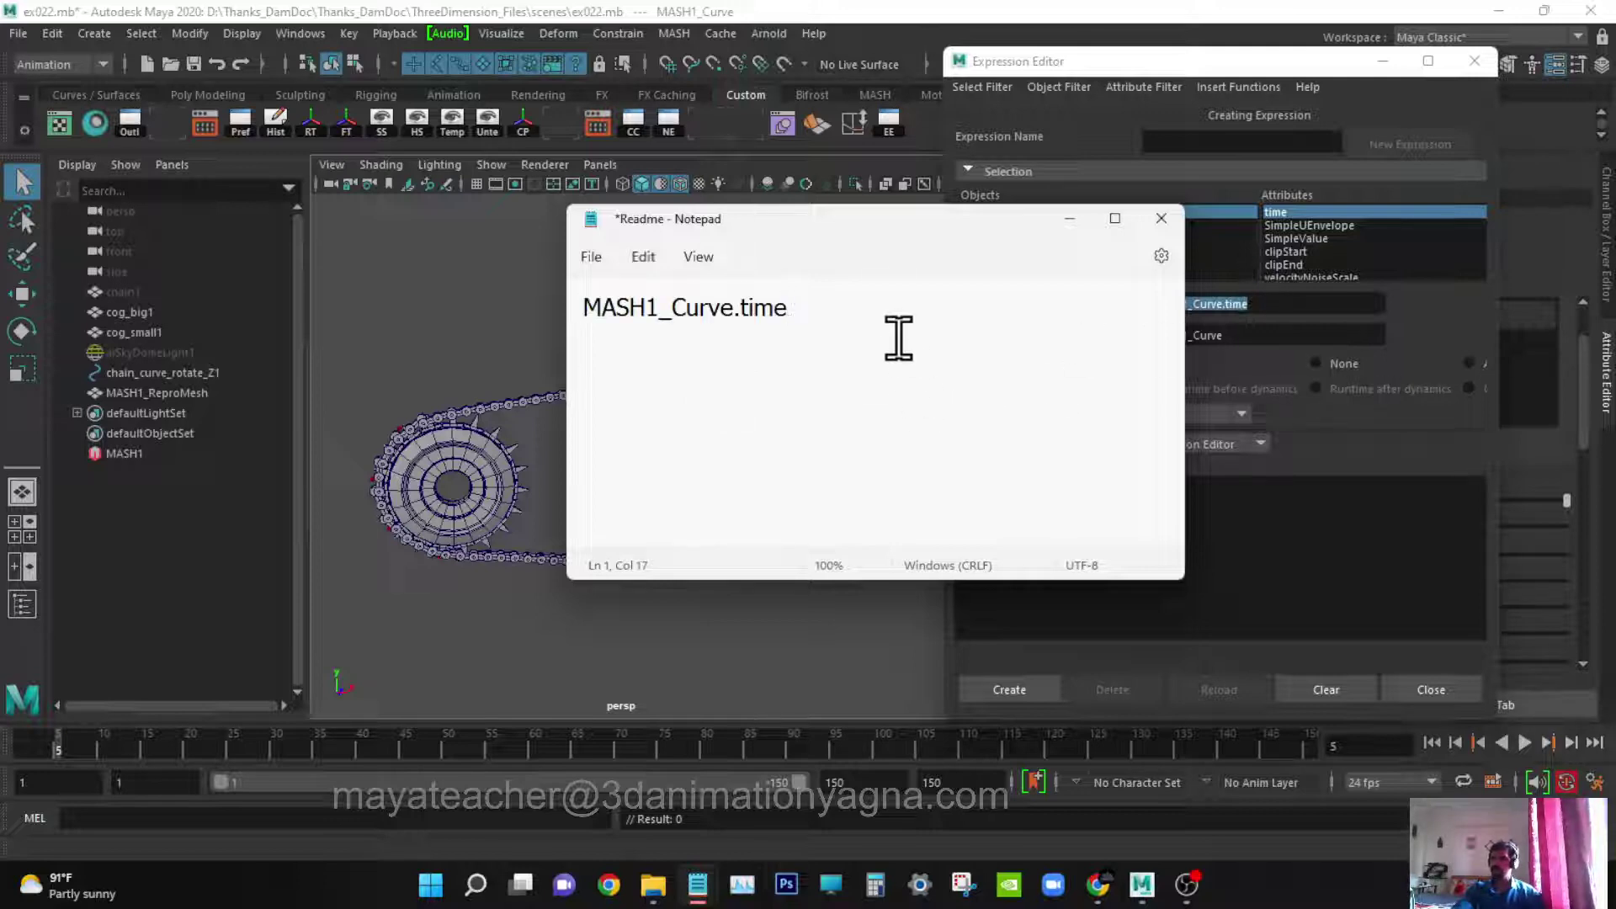
pyautogui.click(589, 310)
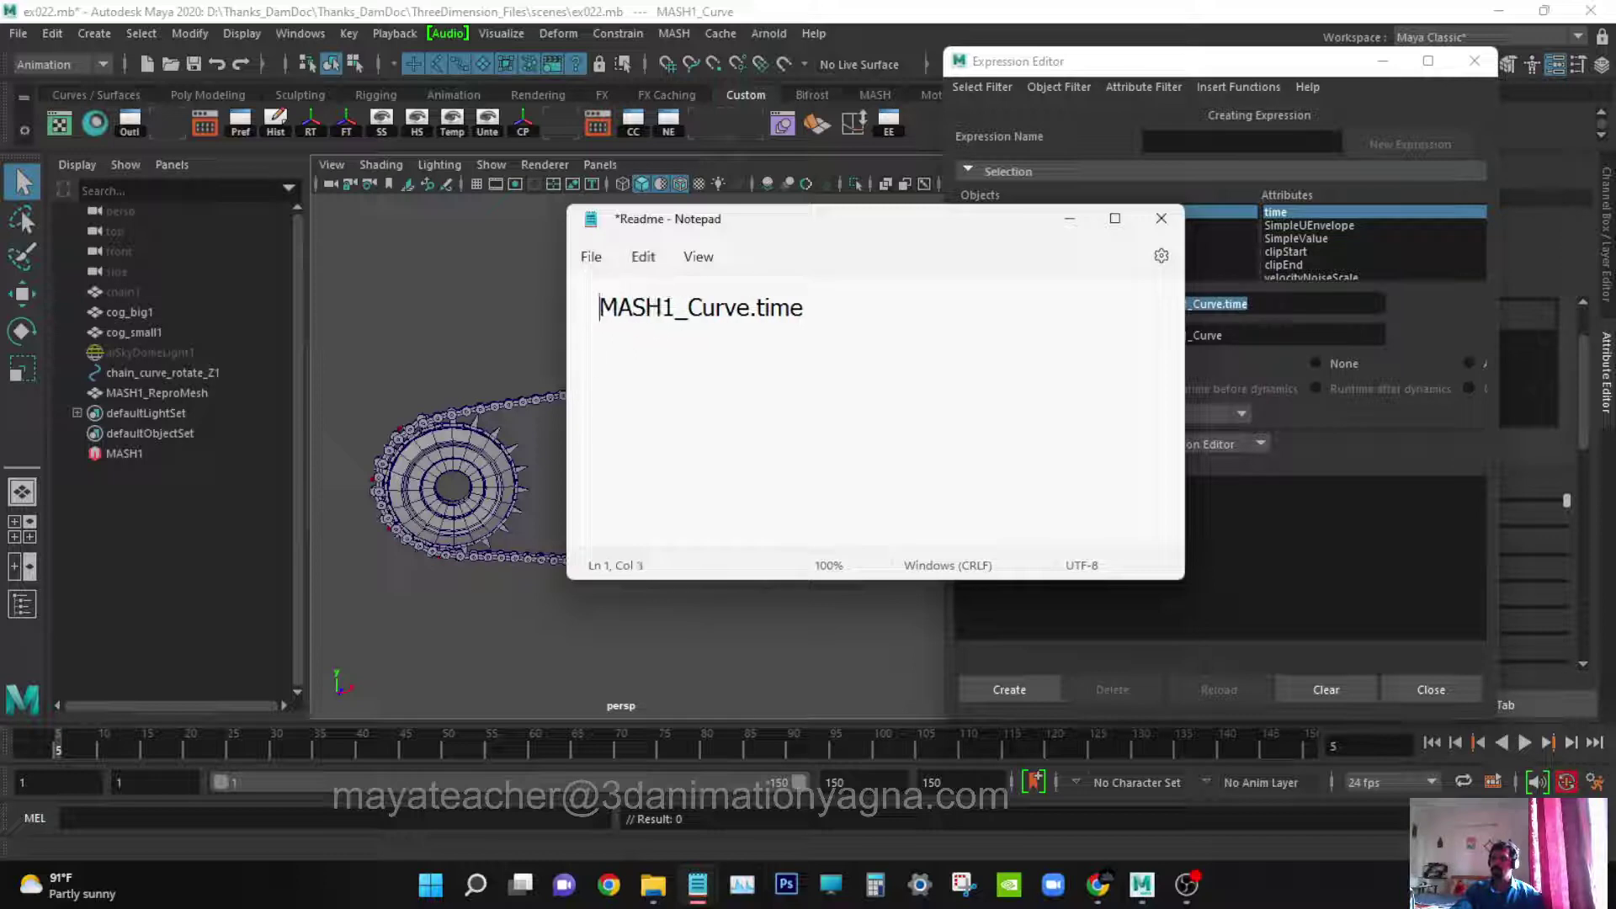
pyautogui.press('BackSpace')
pyautogui.press('BackSpace')
pyautogui.press('Tab')
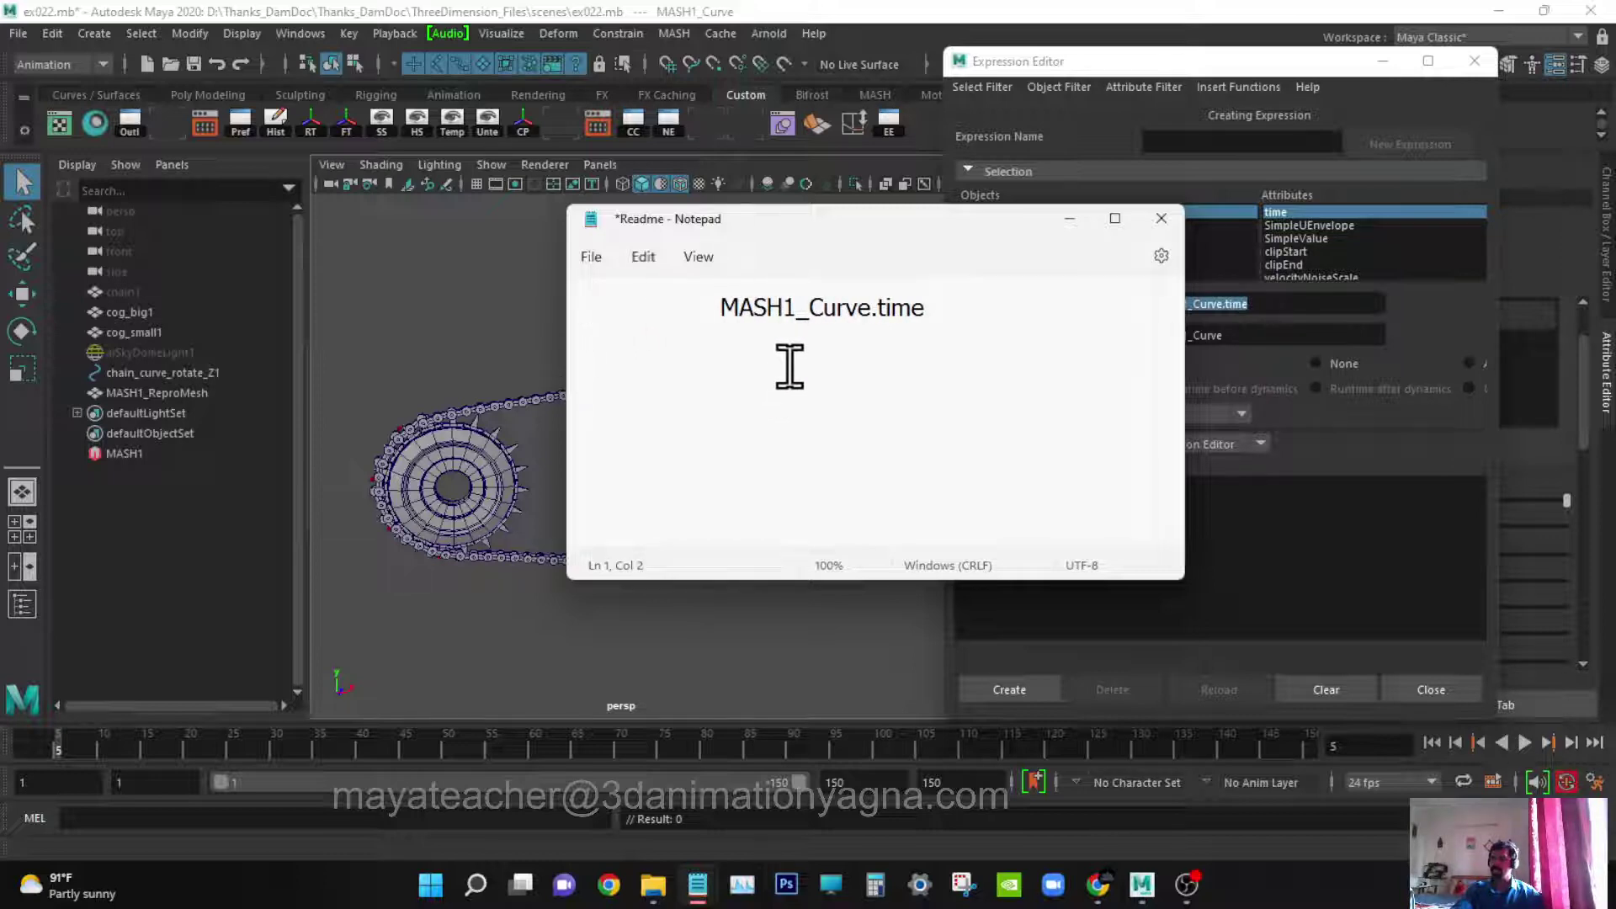
pyautogui.moveTo(862, 232); pyautogui.dragTo(615, 247)
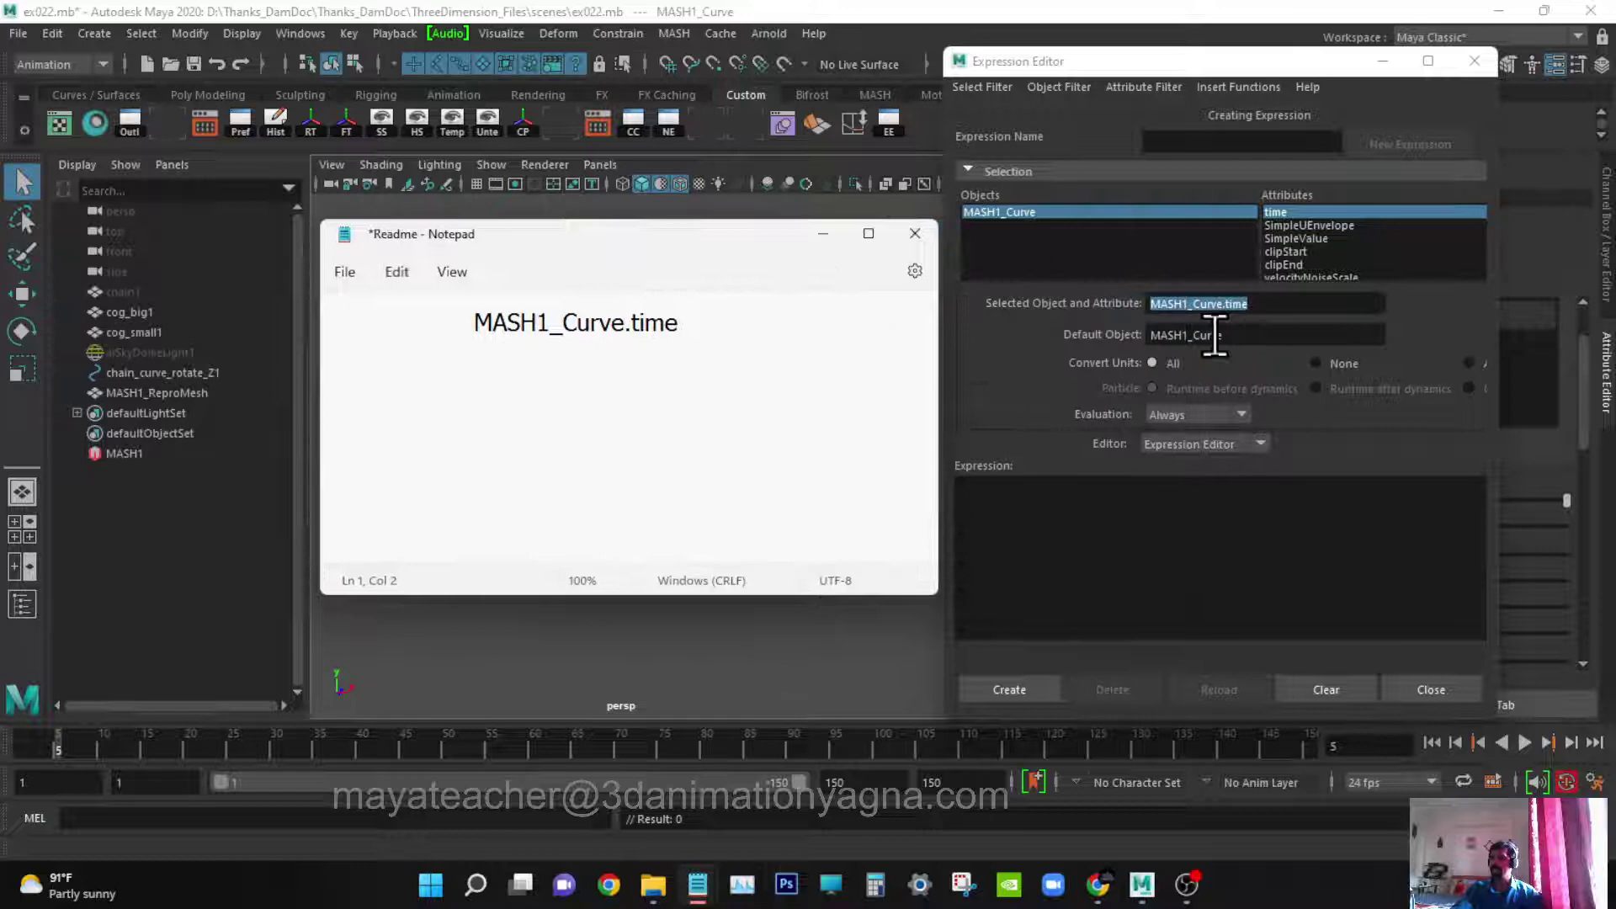
pyautogui.moveTo(732, 259); pyautogui.dragTo(1360, 436)
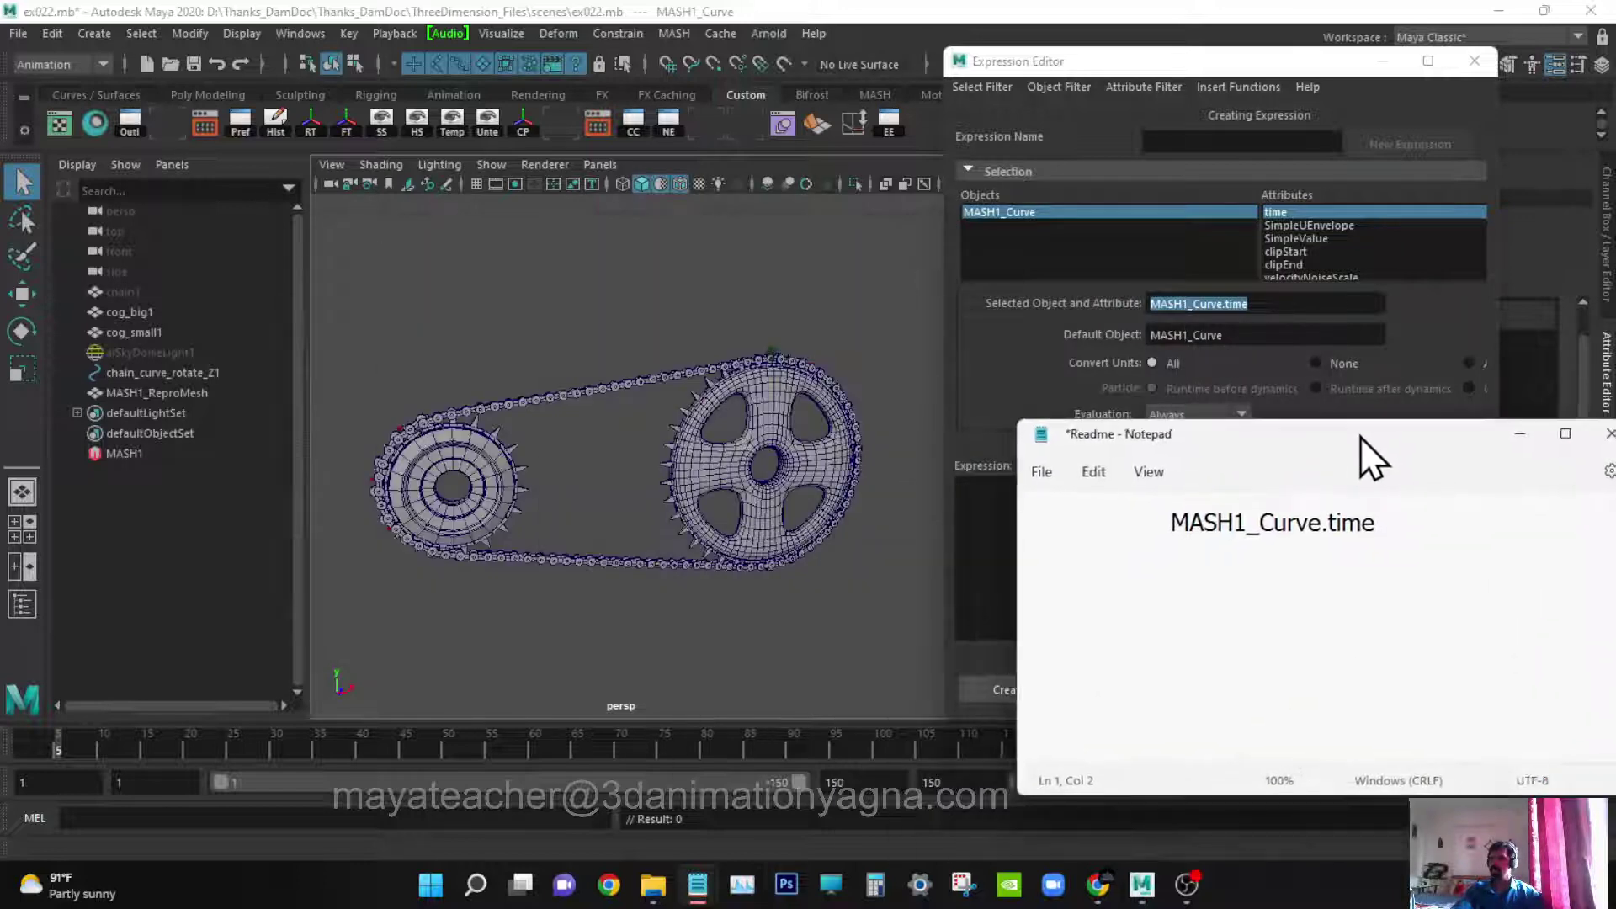
# - Select cog_big1, target its rotateZ in the Expression Editor and copy cog_big1.rotateZ
pyautogui.click(764, 427)
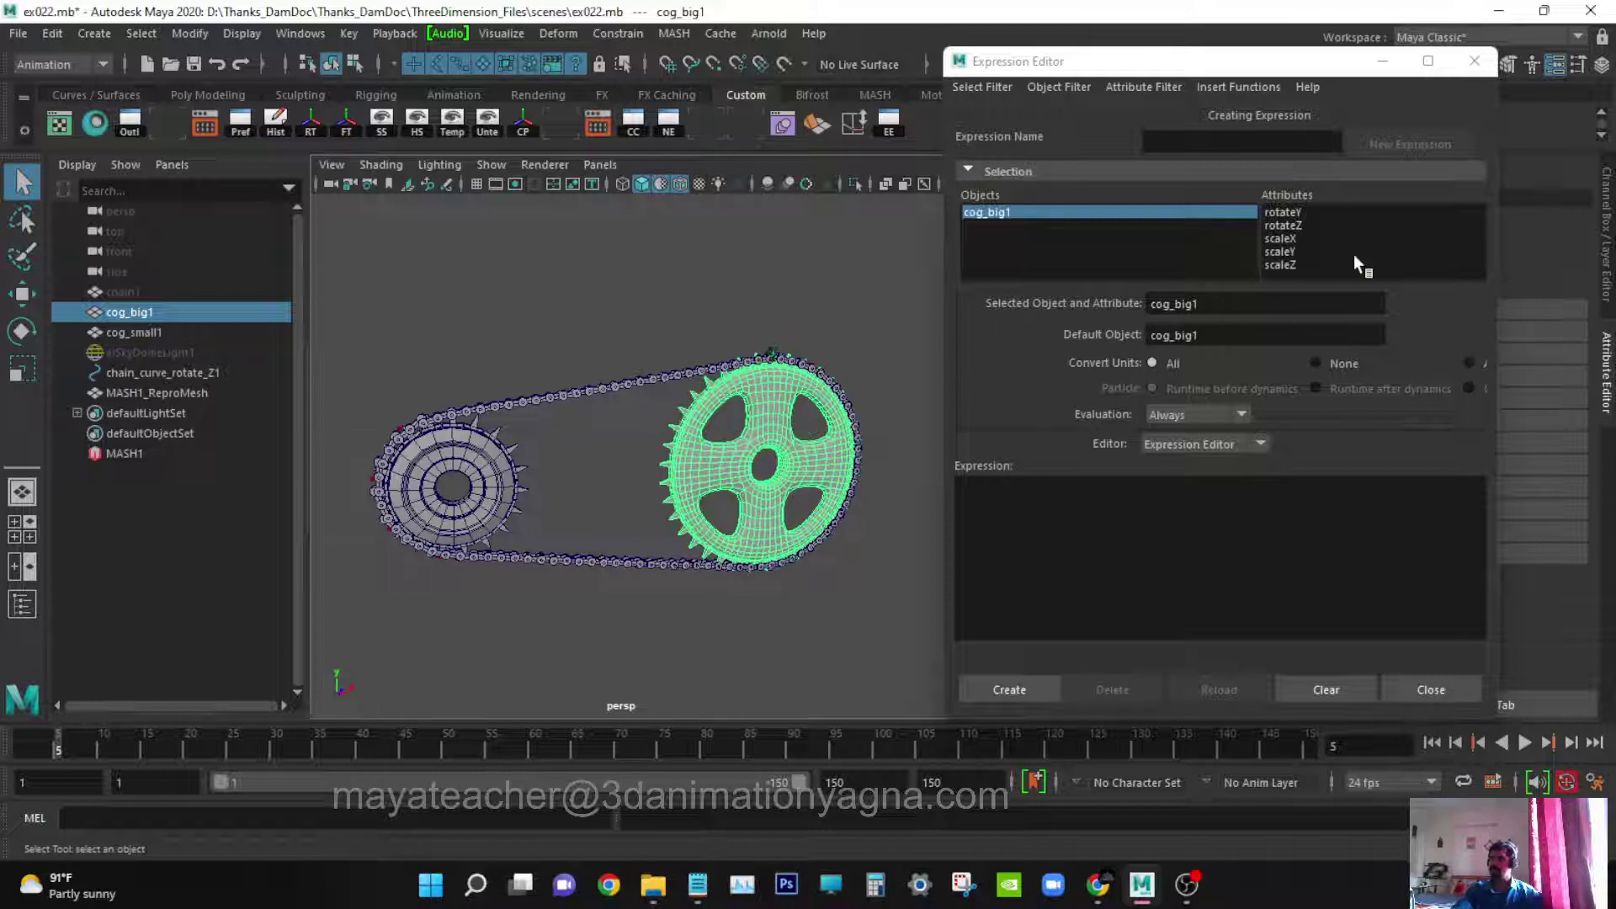
pyautogui.click(1309, 224)
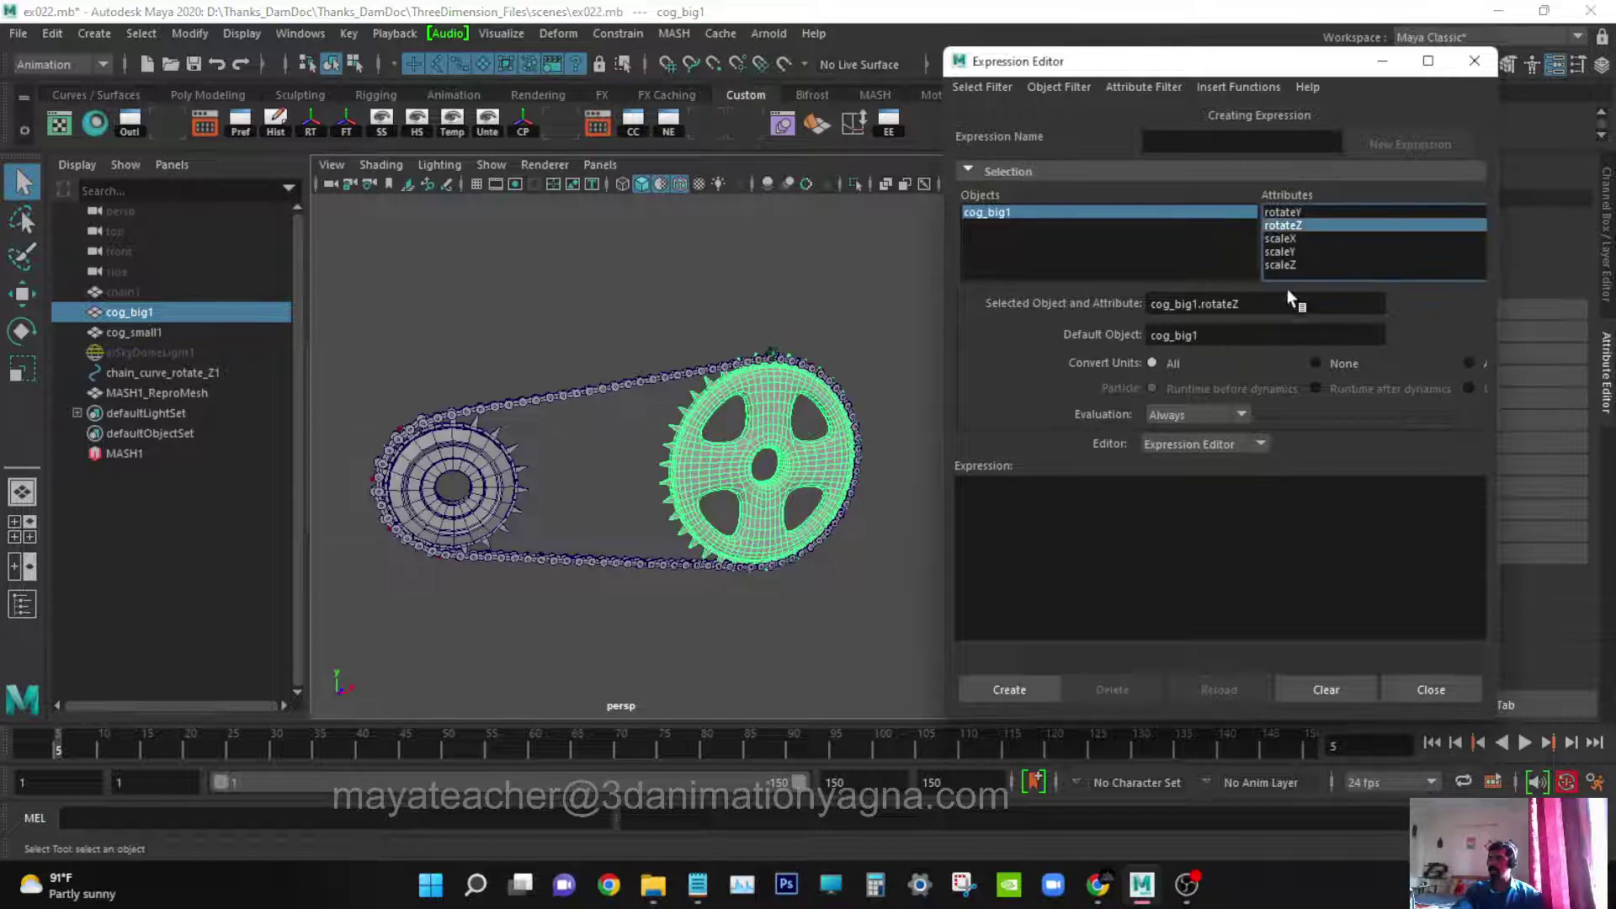
pyautogui.moveTo(1239, 305); pyautogui.dragTo(1153, 286)
pyautogui.hotkey('ctrl', 'c')
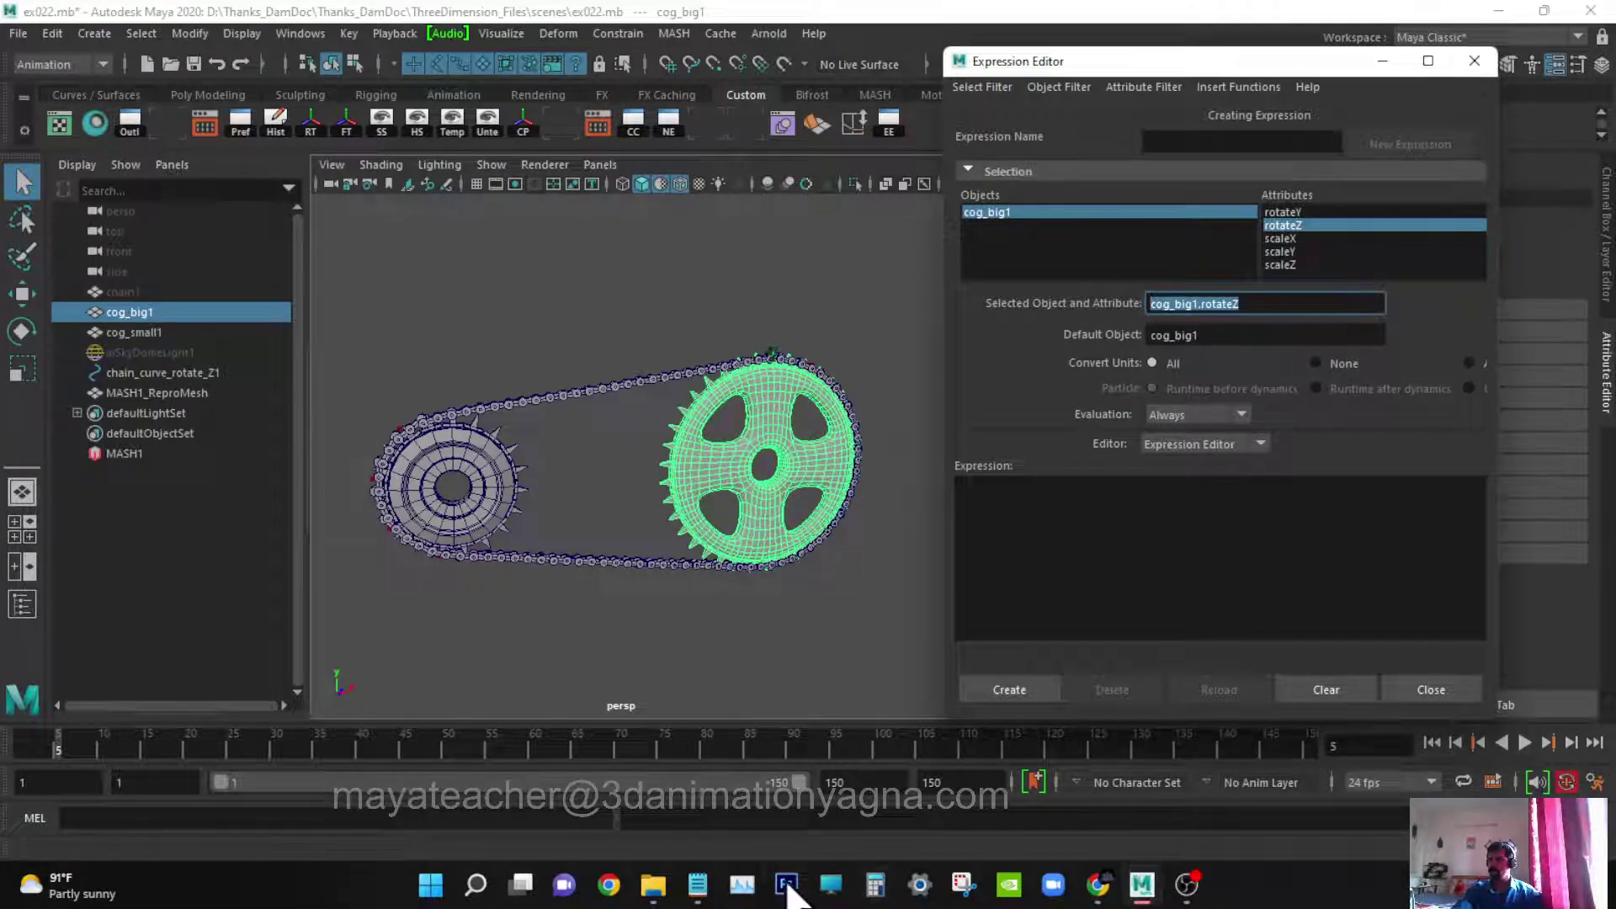
pyautogui.click(697, 884)
# - Build the line 'cog_big1.rotateZ = MASH1_Curve.time ;' in the Readme notes and copy it
pyautogui.click(729, 767)
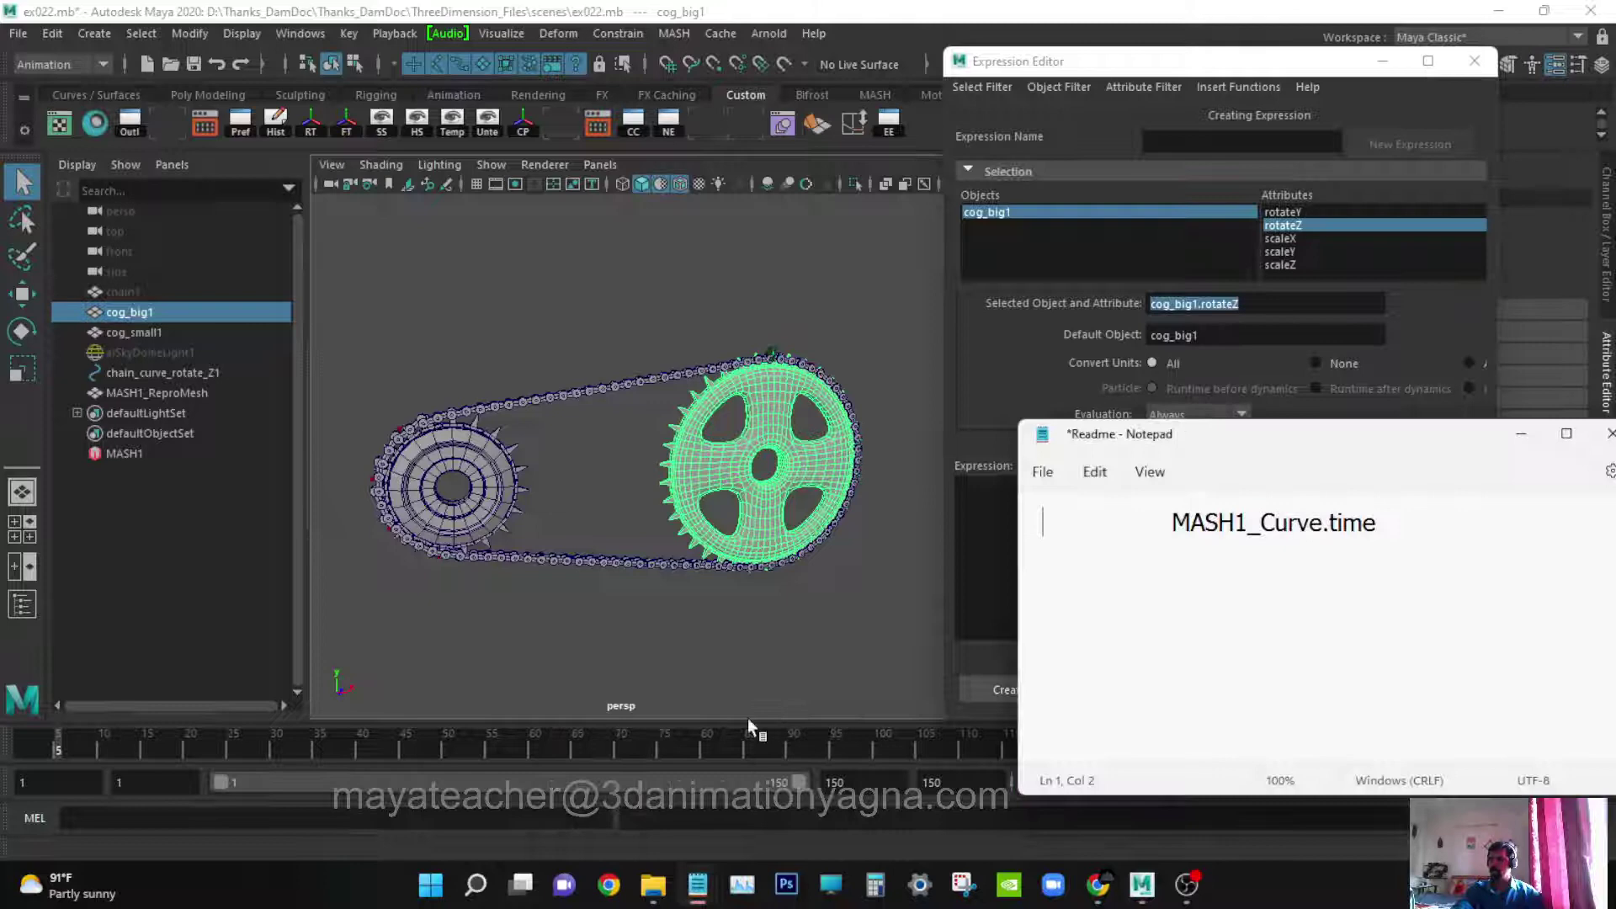
pyautogui.moveTo(1267, 441); pyautogui.dragTo(710, 191)
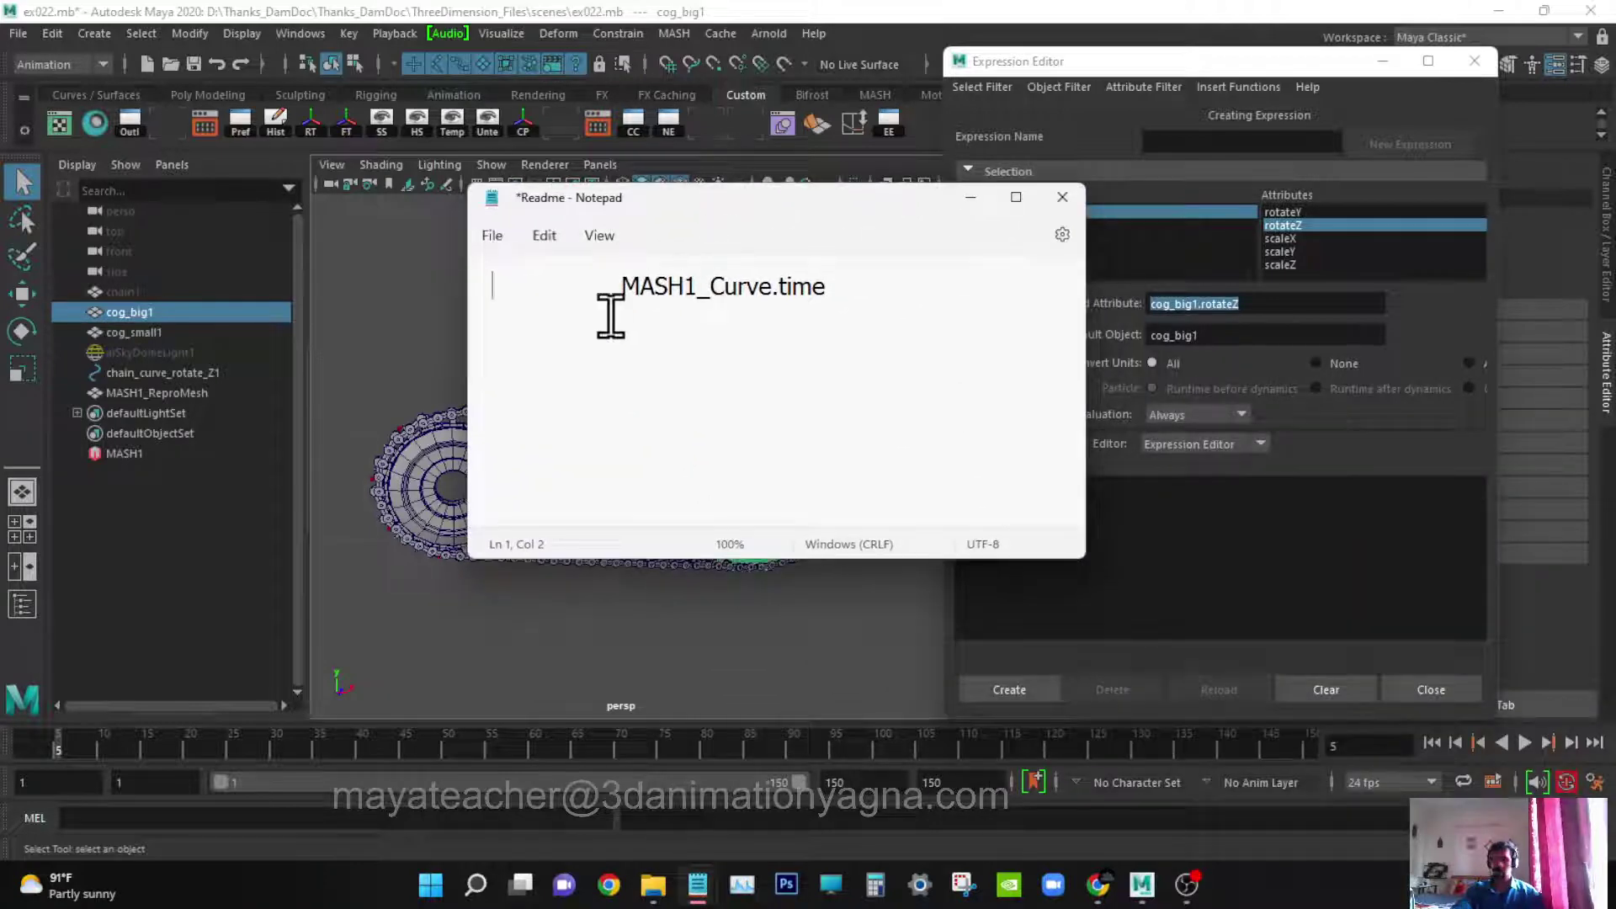
pyautogui.hotkey('ctrl', 'v')
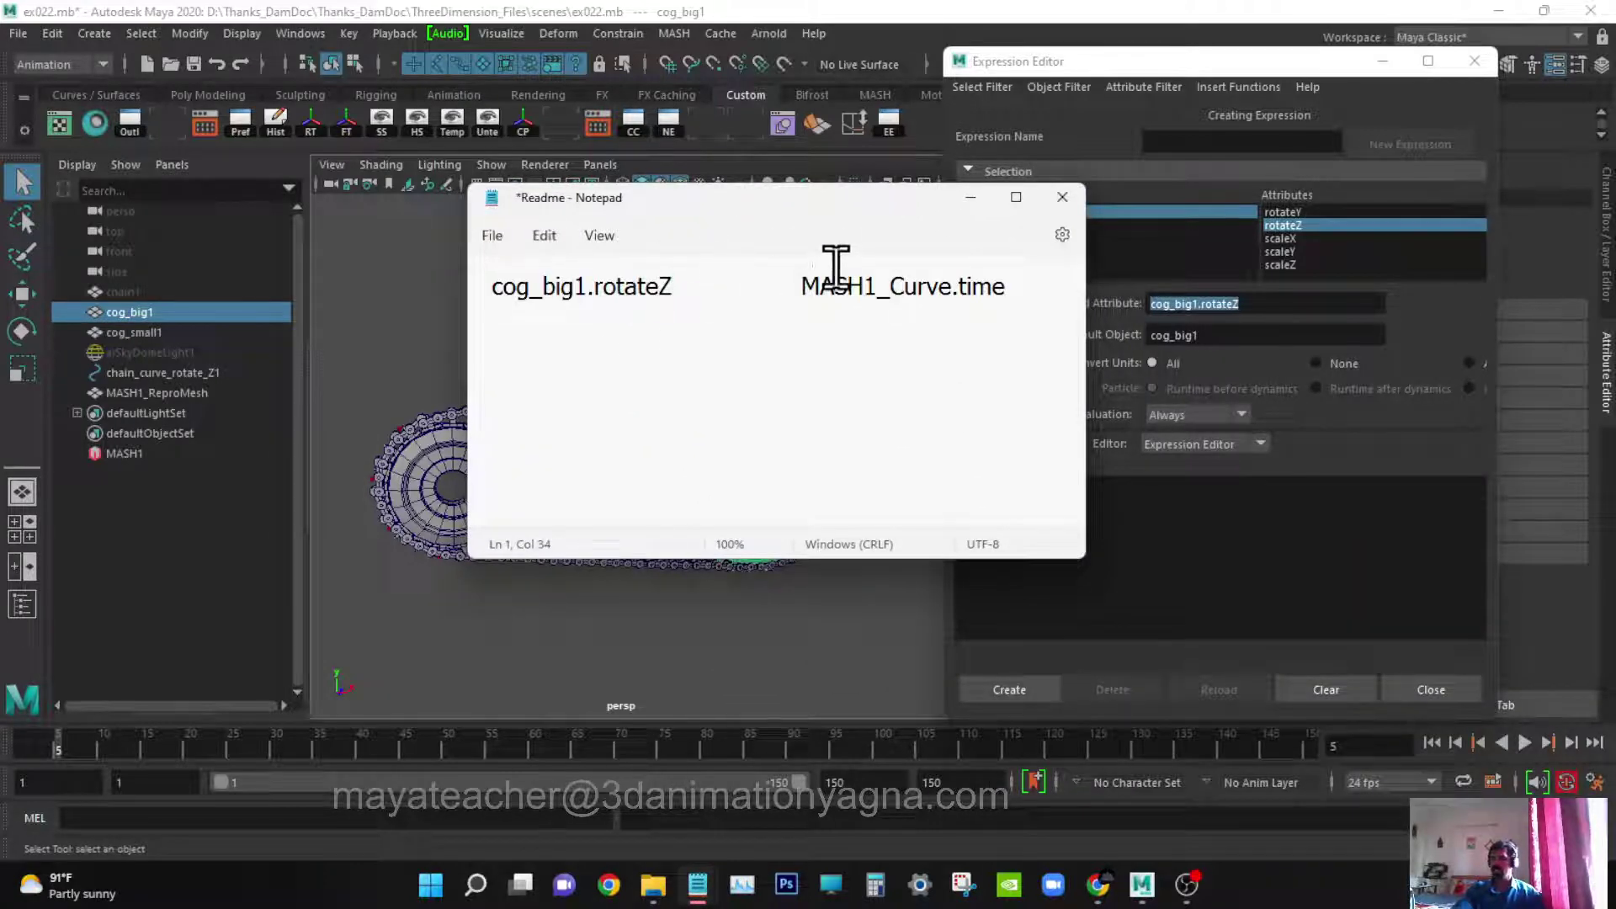
pyautogui.press('BackSpace')
pyautogui.press('BackSpace')
pyautogui.press('BackSpace')
pyautogui.press('BackSpace')
pyautogui.press('BackSpace')
pyautogui.press('BackSpace')
pyautogui.press('BackSpace')
pyautogui.press('BackSpace')
pyautogui.press('BackSpace')
pyautogui.press('BackSpace')
pyautogui.press('BackSpace')
pyautogui.press('BackSpace')
pyautogui.press('BackSpace')
pyautogui.press('BackSpace')
pyautogui.press('BackSpace')
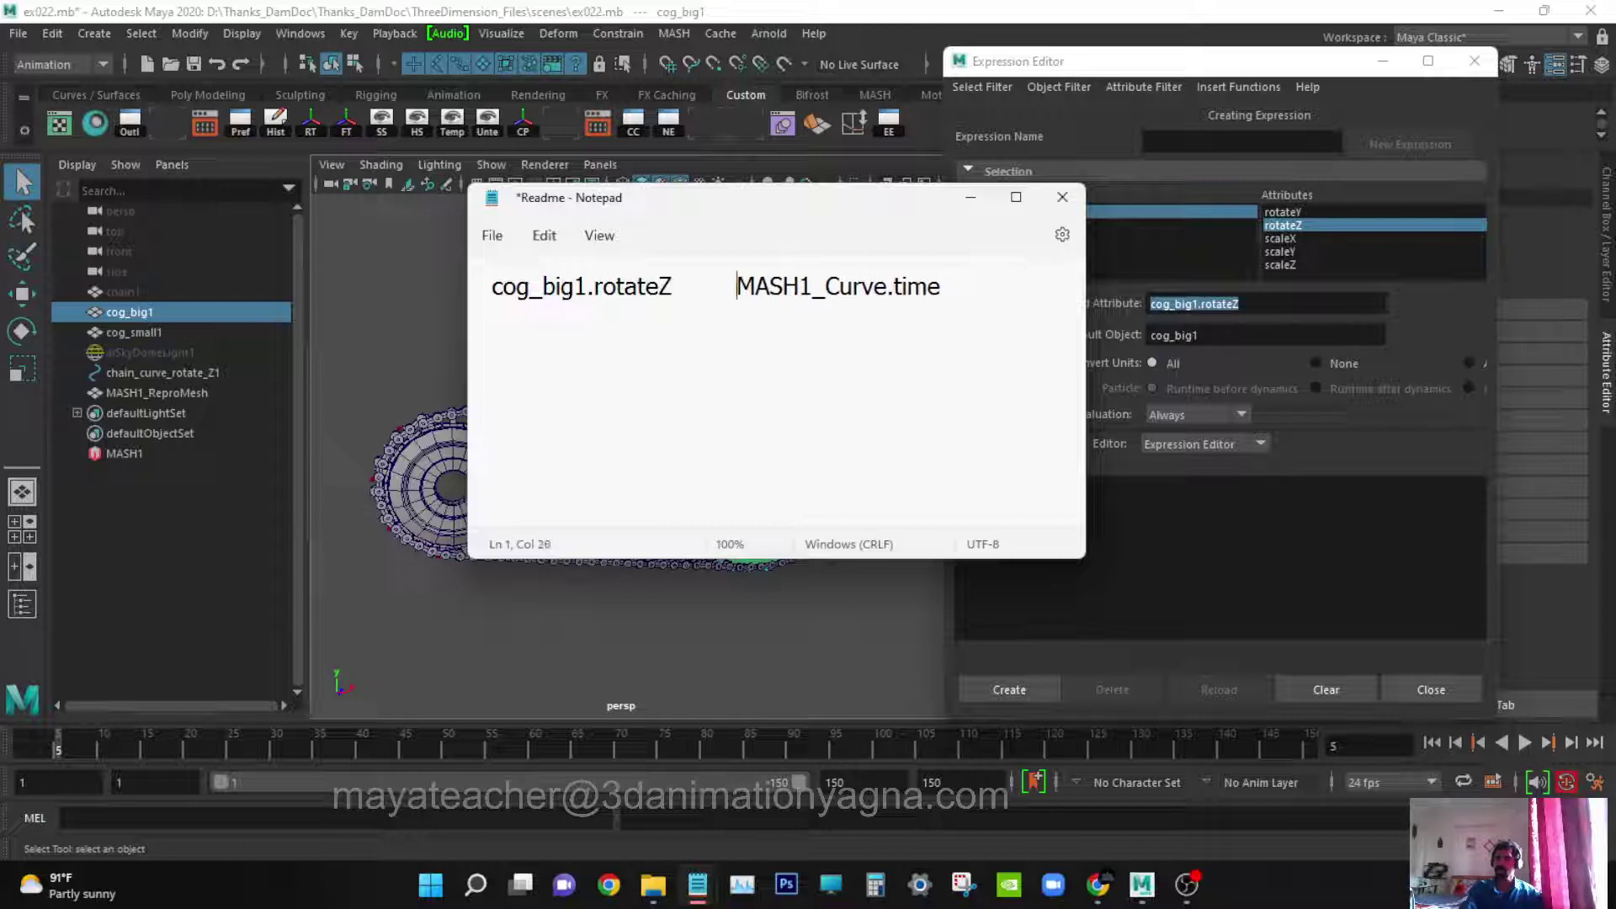
pyautogui.press('BackSpace')
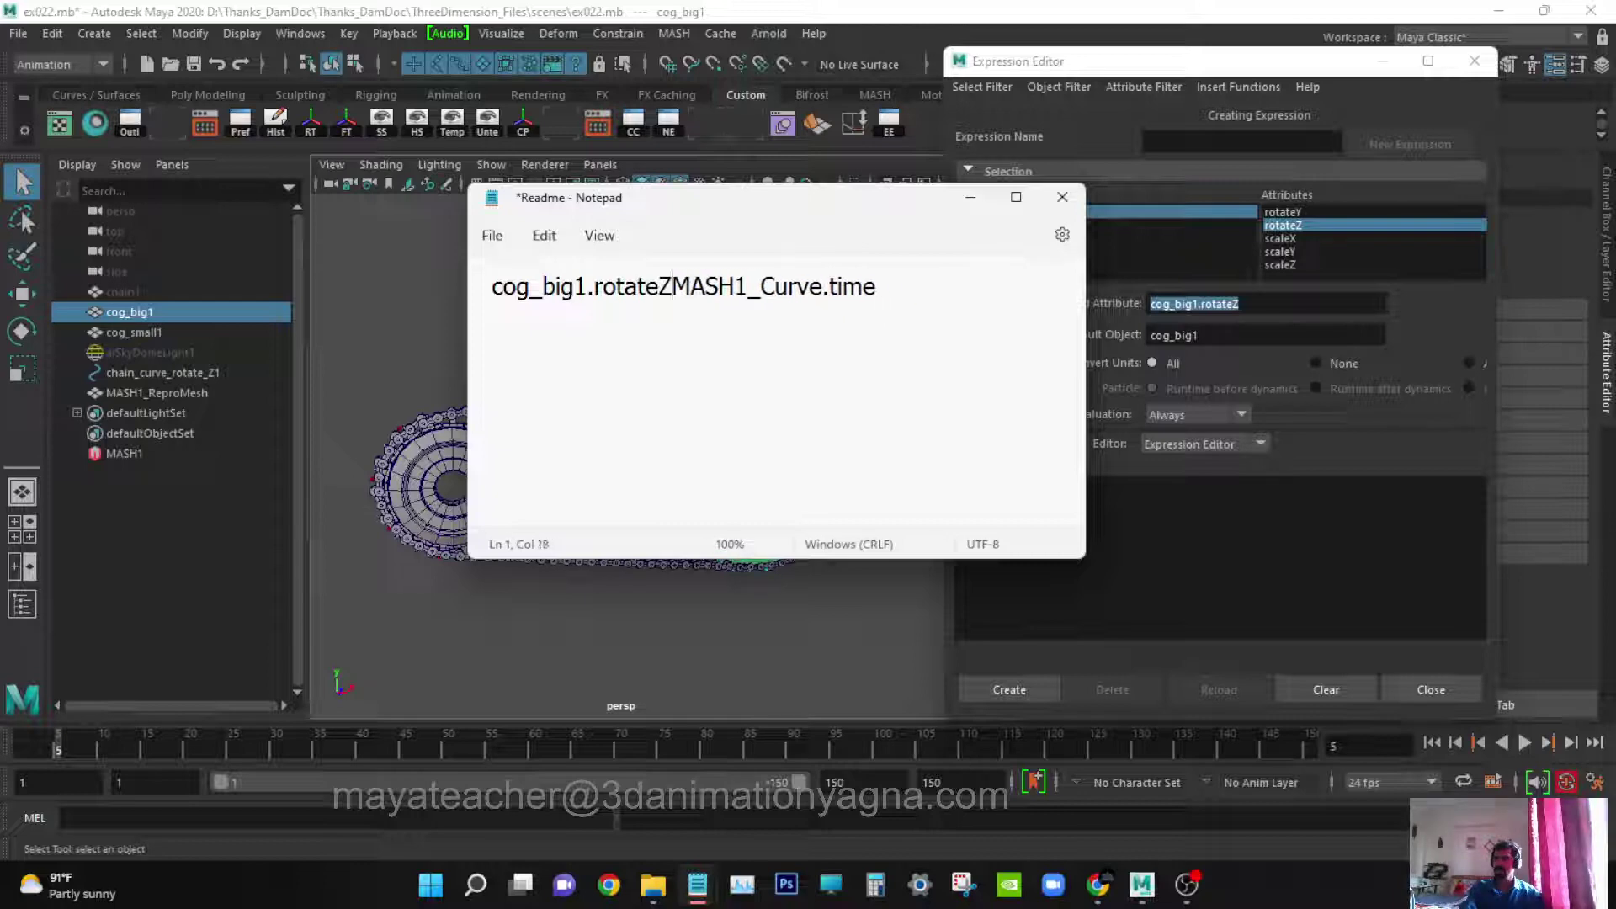
pyautogui.write('=')
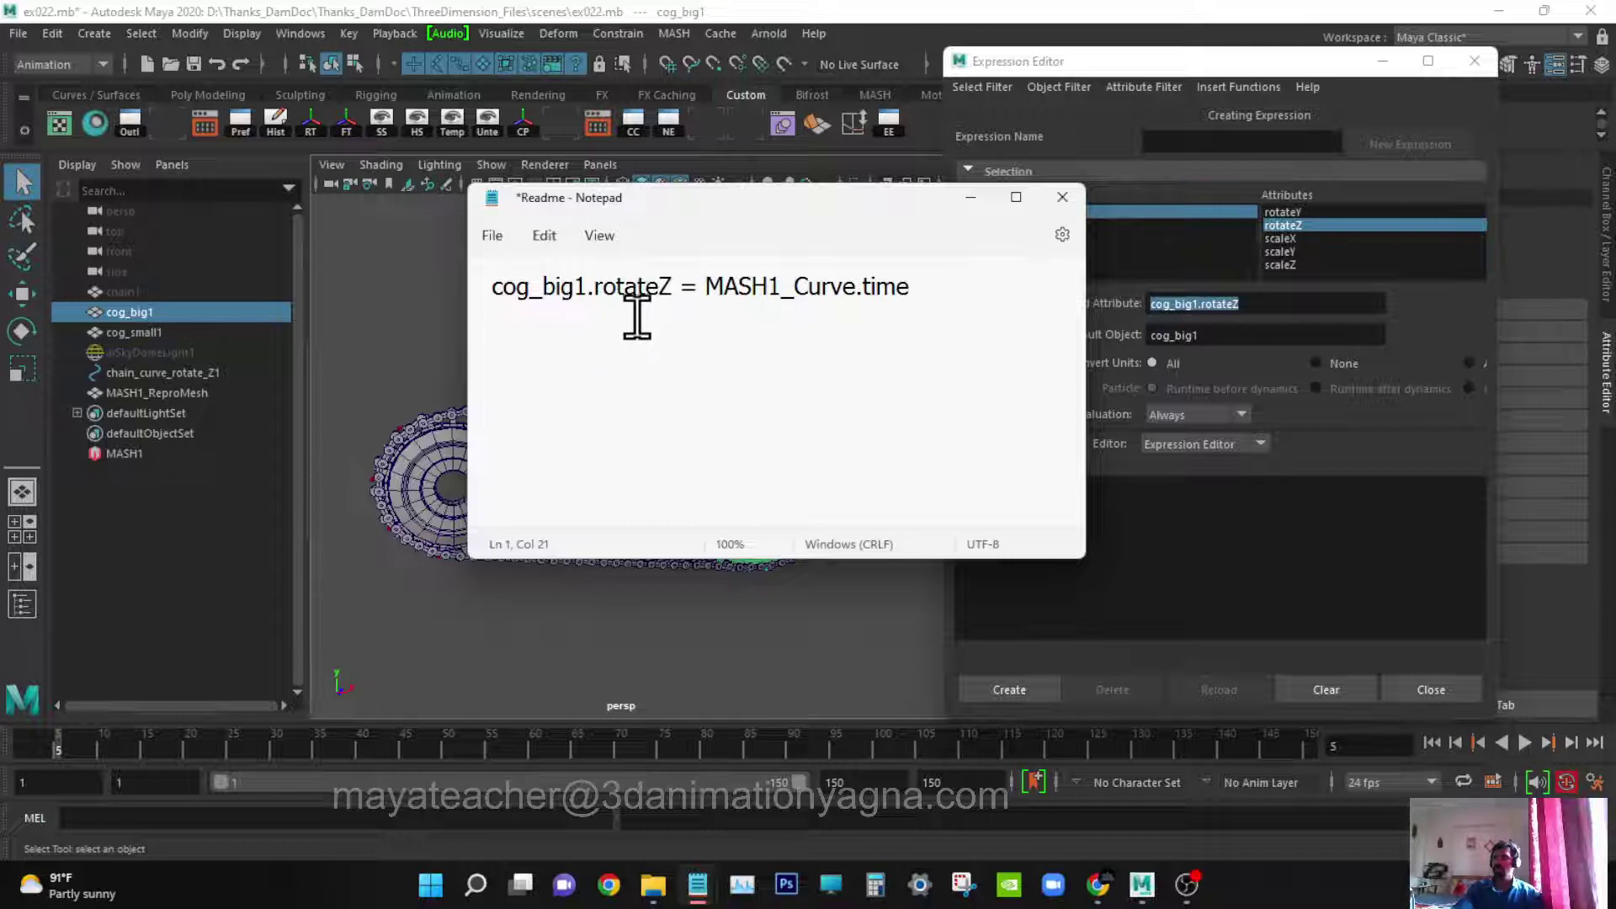
pyautogui.moveTo(678, 289); pyautogui.dragTo(876, 288)
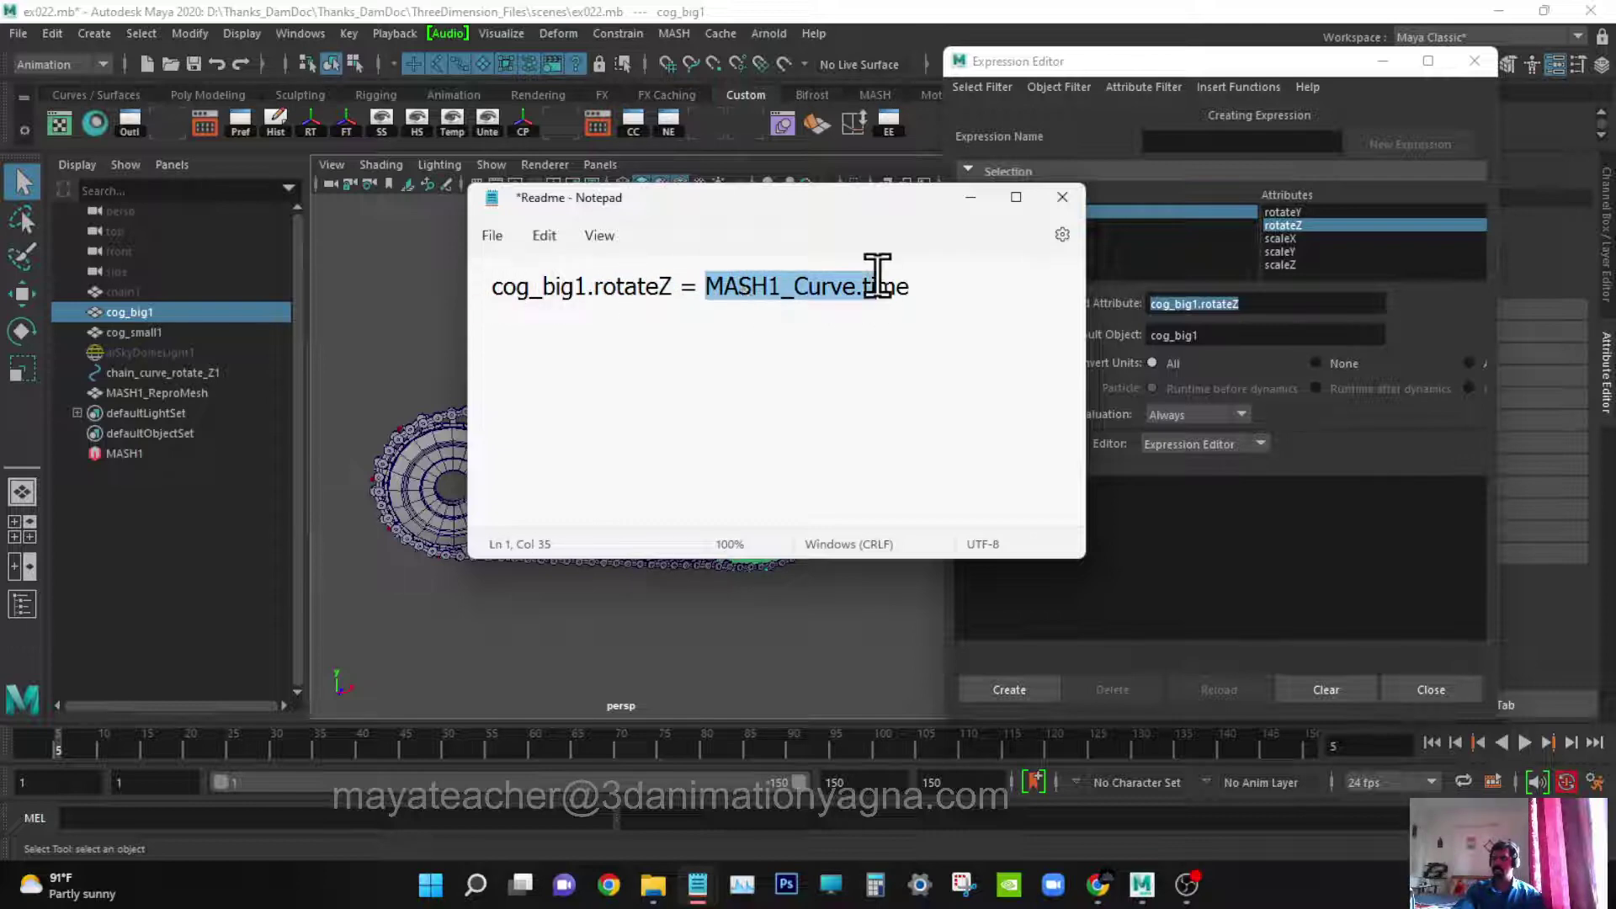
pyautogui.click(913, 278)
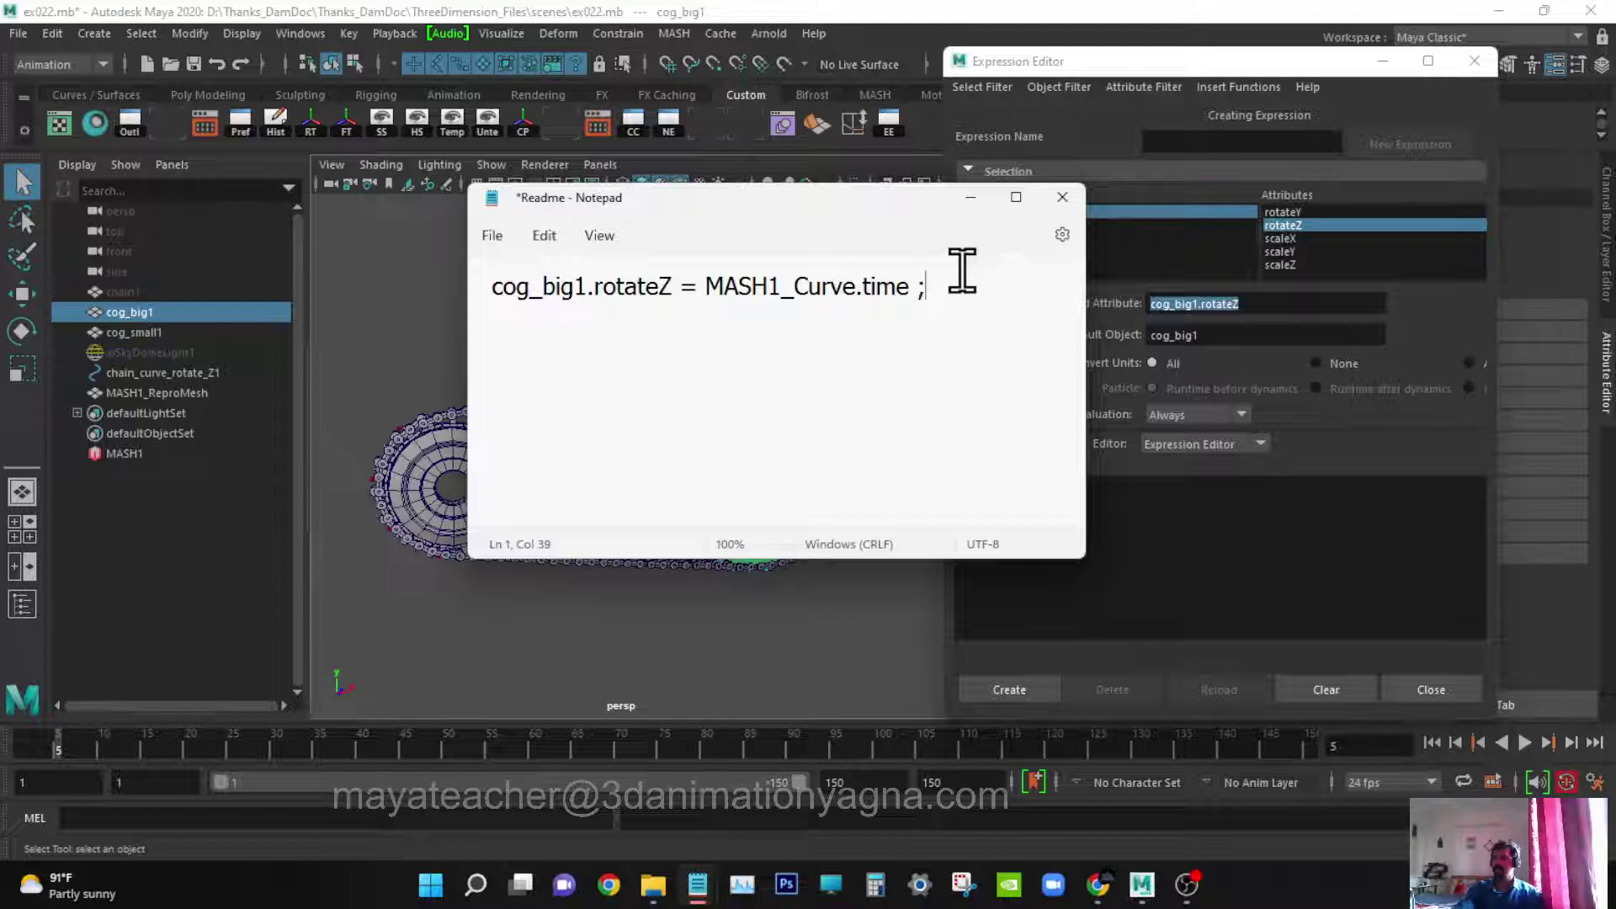
pyautogui.moveTo(992, 277); pyautogui.dragTo(478, 288)
pyautogui.hotkey('ctrl', 'c')
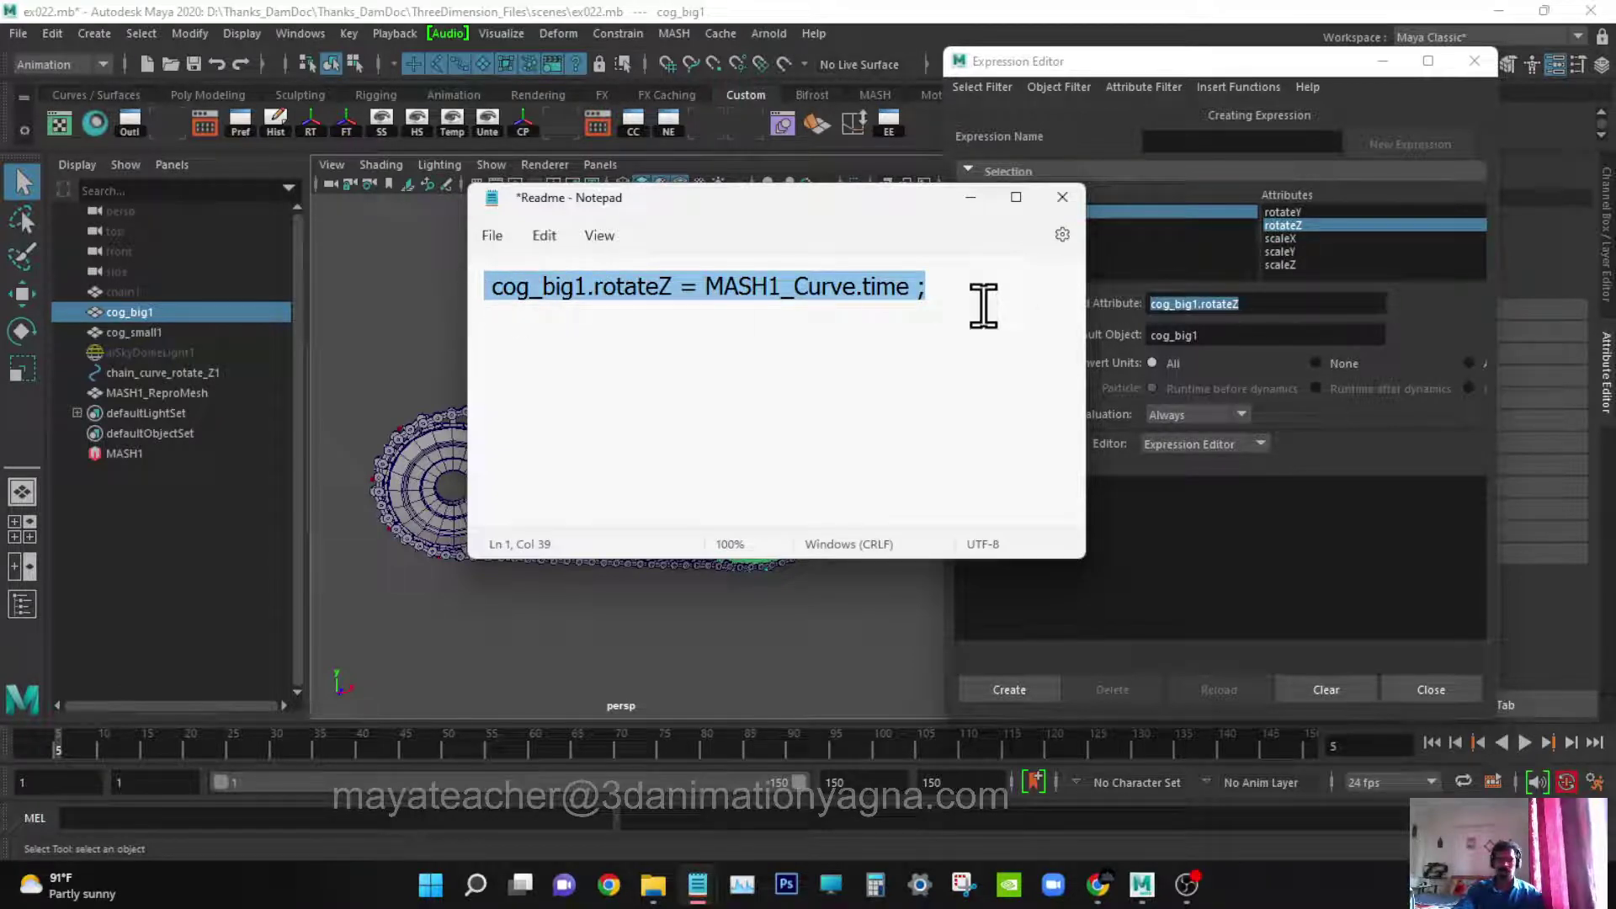
# - Paste 'cog_big1.rotateZ = MASH1_Curve.time ;' into the Expression field and create expression1
pyautogui.click(1196, 566)
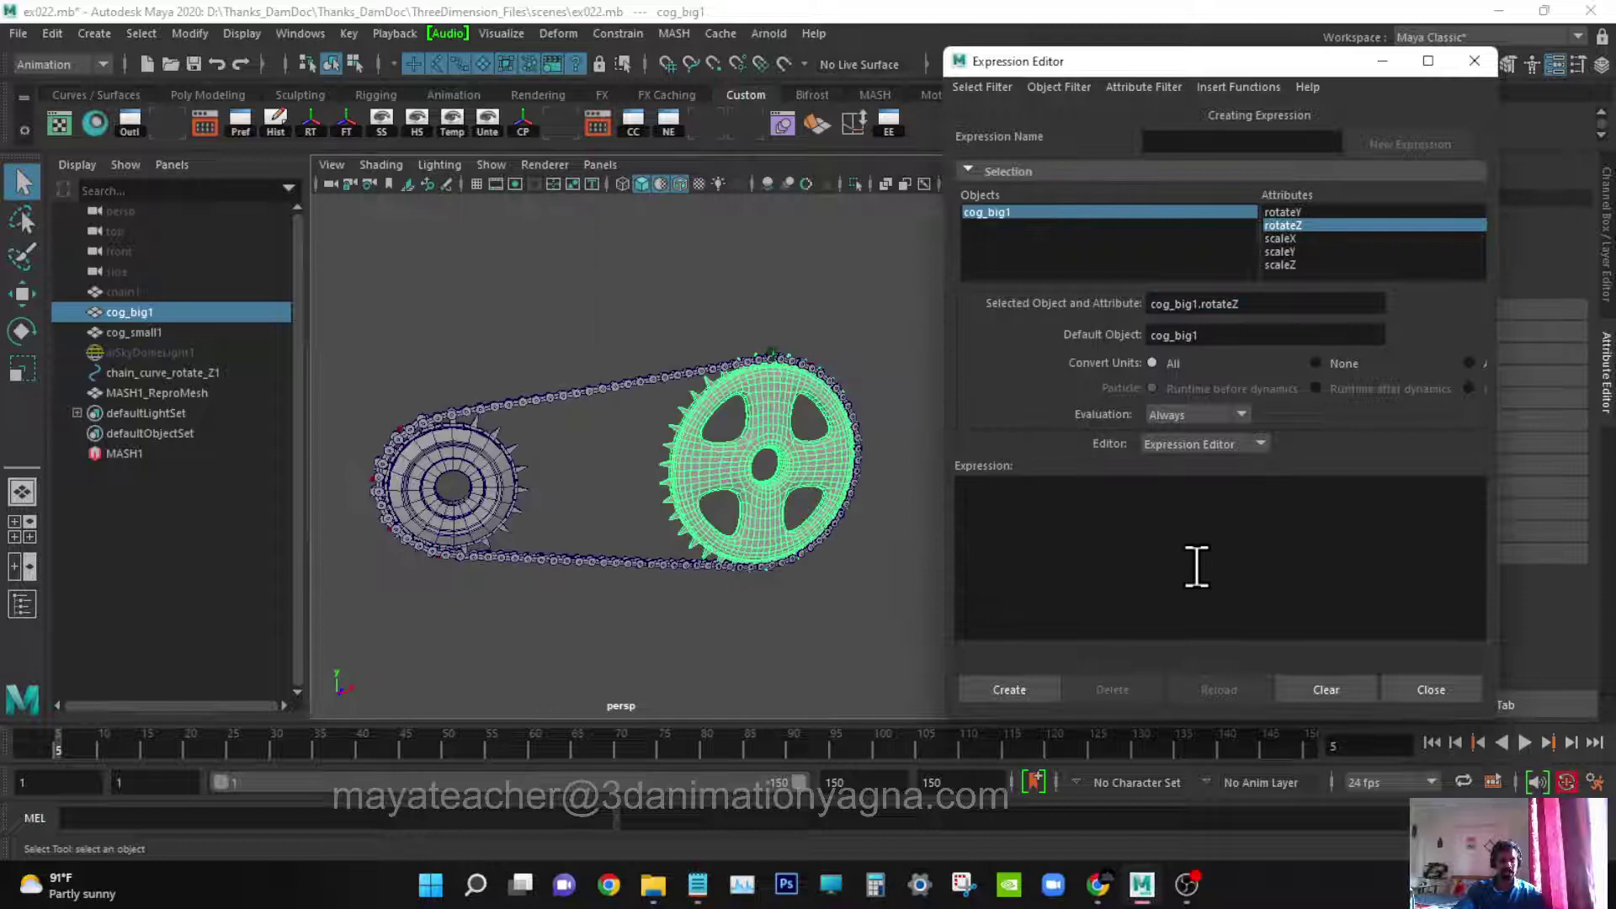
pyautogui.hotkey('ctrl', 'v')
pyautogui.keyDown('alt'); pyautogui.moveTo(747, 513); pyautogui.dragTo(755, 518, button='middle'); pyautogui.keyUp('alt')
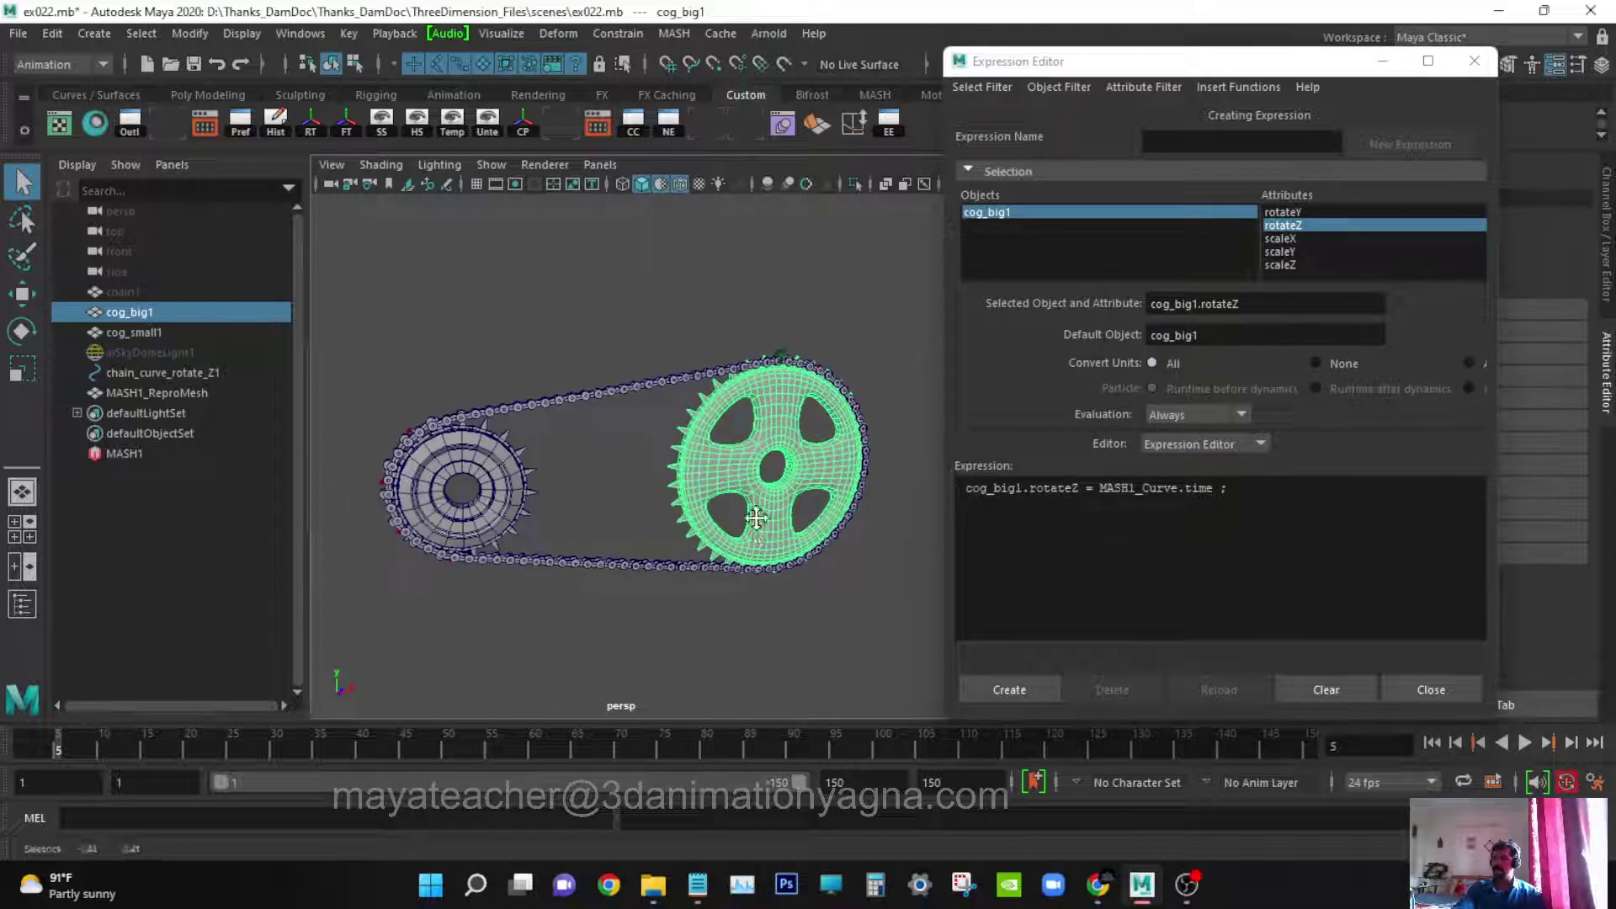
pyautogui.keyDown('alt'); pyautogui.moveTo(756, 518); pyautogui.dragTo(756, 532, button='right'); pyautogui.keyUp('alt')
pyautogui.keyDown('alt'); pyautogui.moveTo(756, 548); pyautogui.dragTo(660, 539, button='middle'); pyautogui.keyUp('alt')
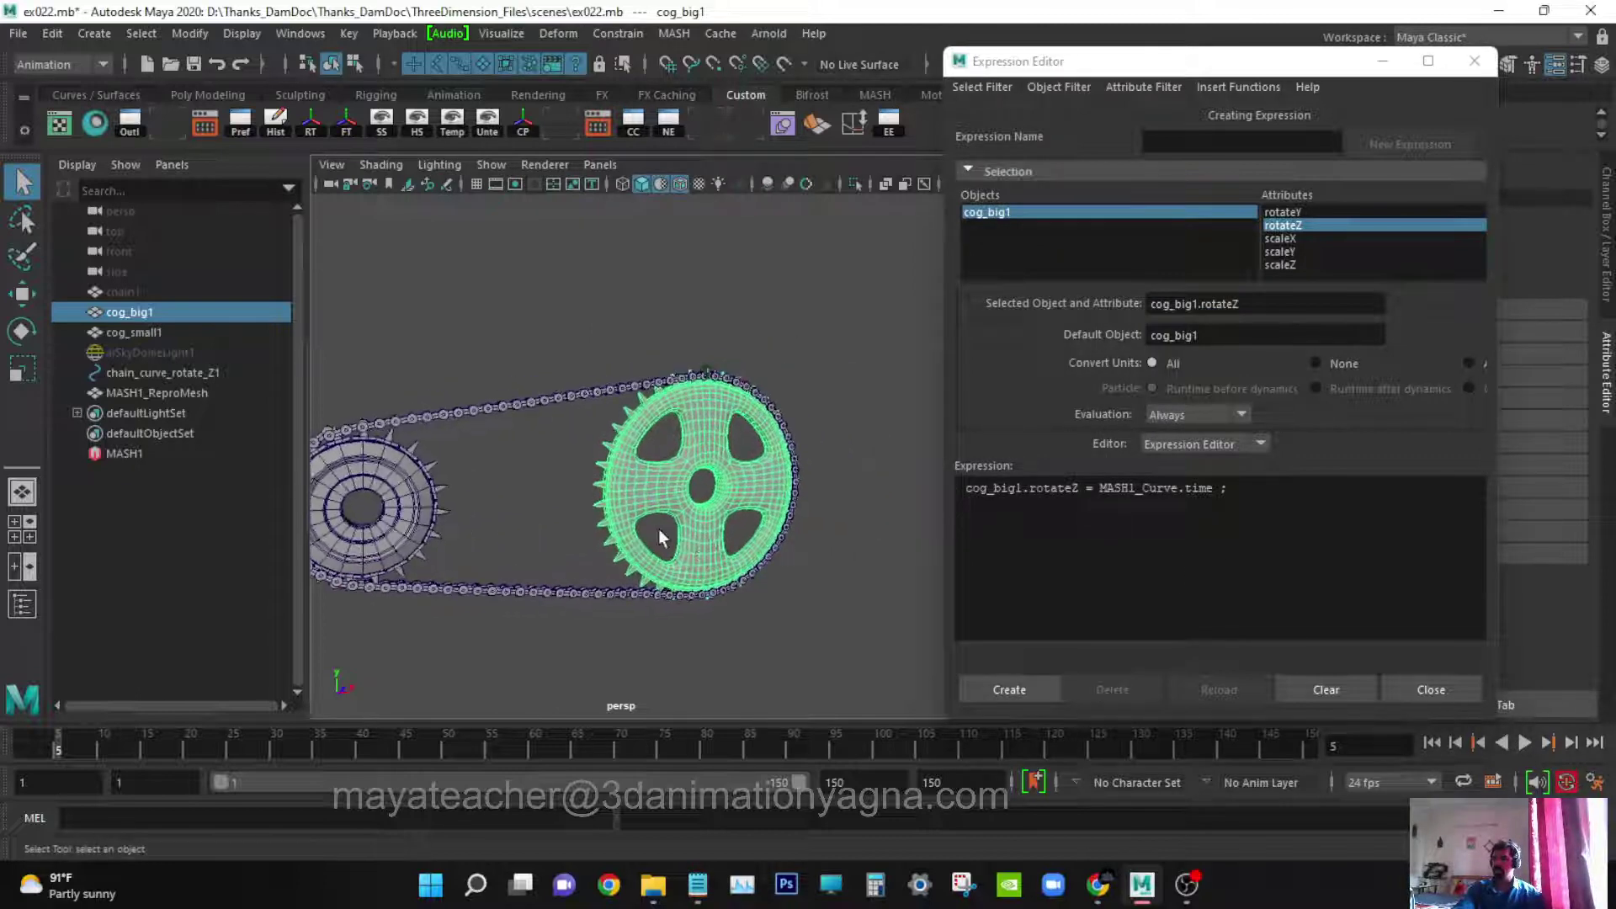
pyautogui.keyDown('alt'); pyautogui.moveTo(555, 505); pyautogui.dragTo(555, 539, button='middle'); pyautogui.keyUp('alt')
pyautogui.keyDown('alt'); pyautogui.moveTo(555, 539); pyautogui.dragTo(666, 423, button='right'); pyautogui.keyUp('alt')
pyautogui.keyDown('alt'); pyautogui.moveTo(666, 423); pyautogui.dragTo(683, 446, button='middle'); pyautogui.keyUp('alt')
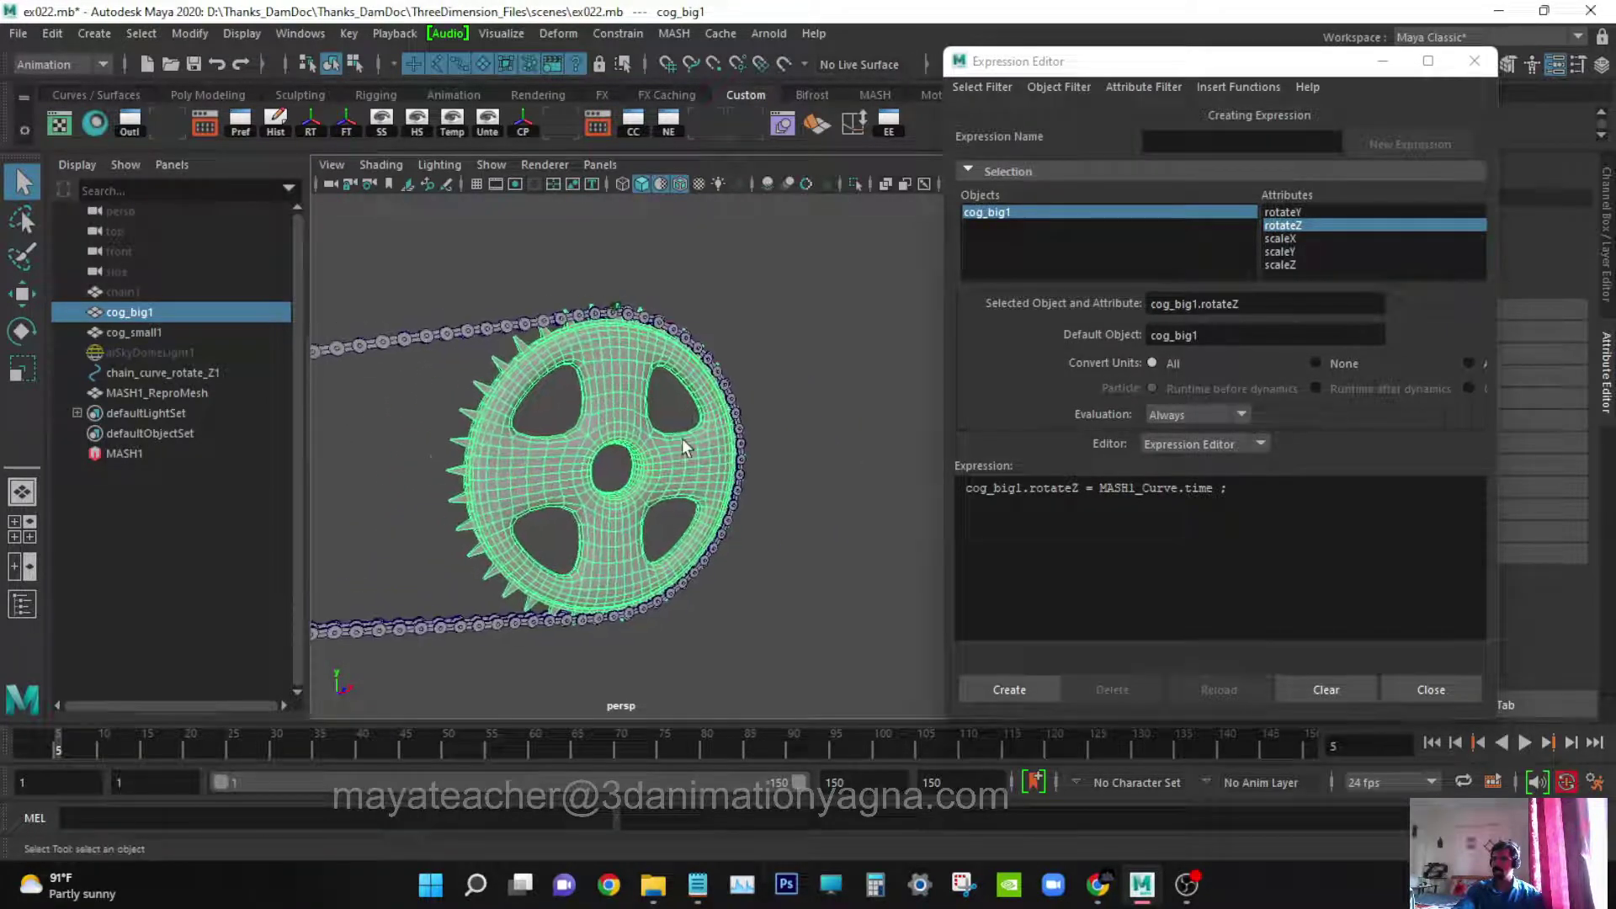
pyautogui.click(1023, 688)
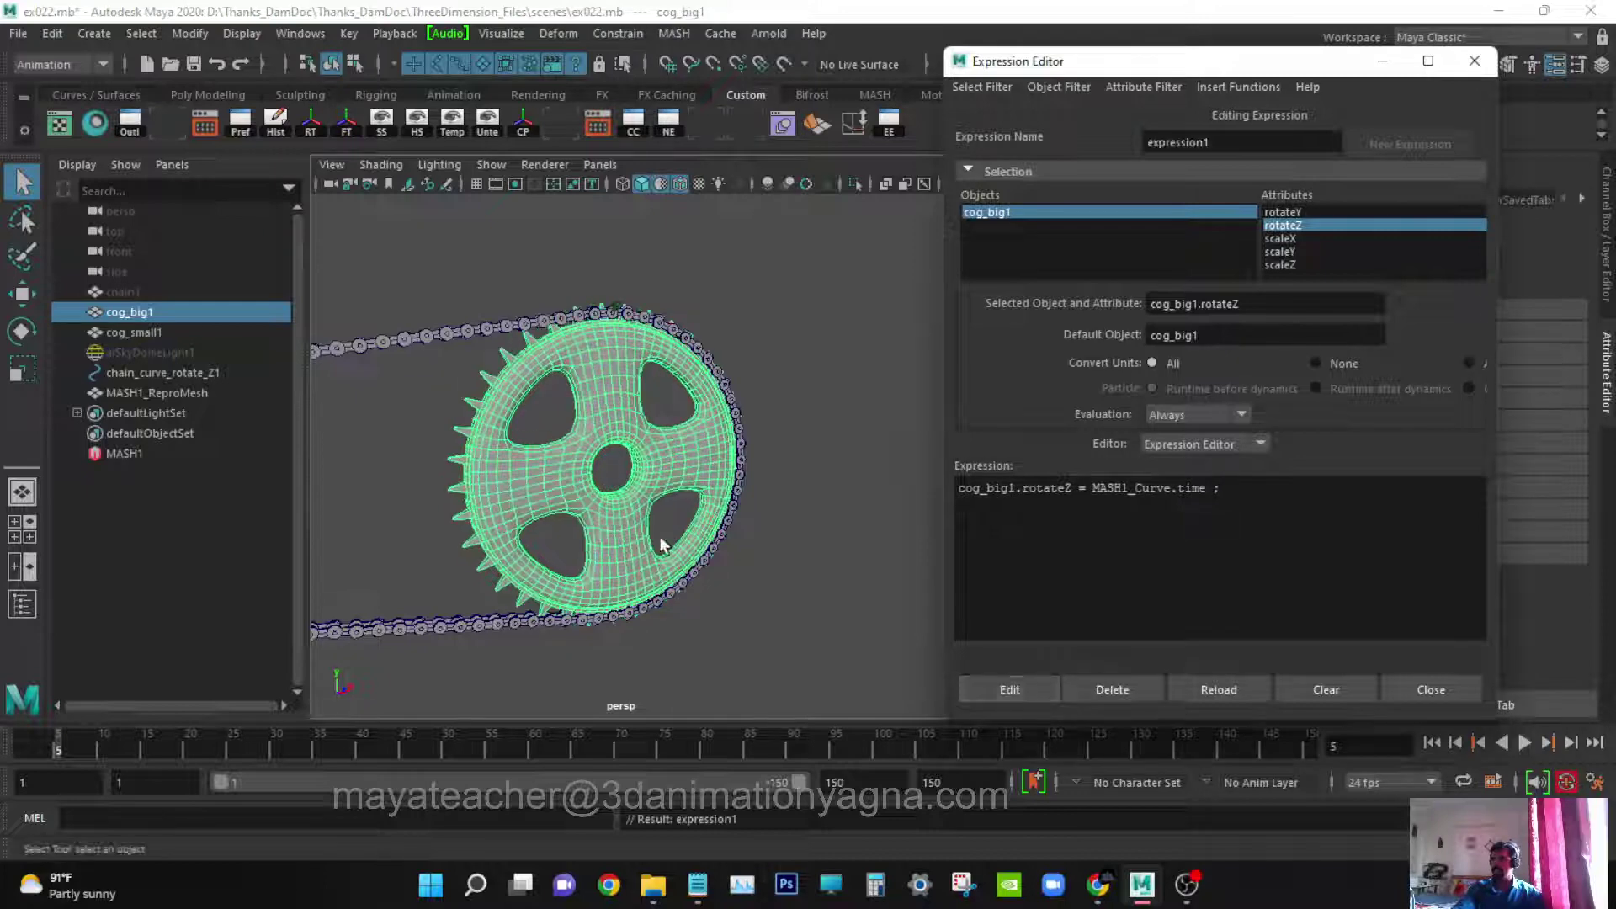
pyautogui.keyDown('alt'); pyautogui.moveTo(660, 551); pyautogui.dragTo(677, 531); pyautogui.keyUp('alt')
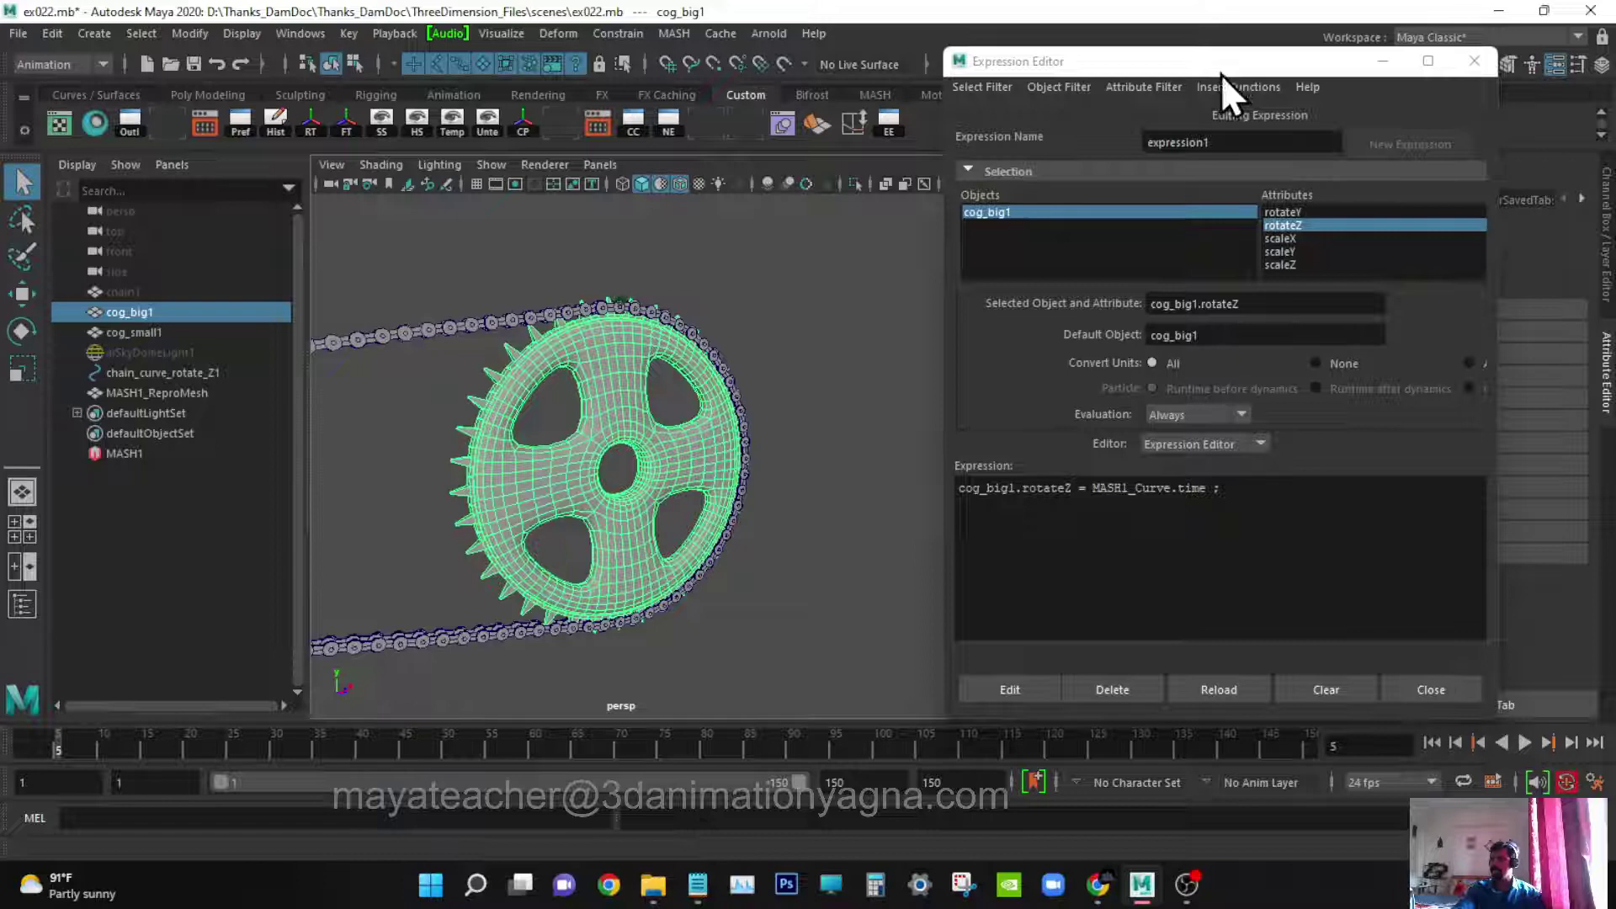
pyautogui.moveTo(1215, 68); pyautogui.dragTo(1160, 64)
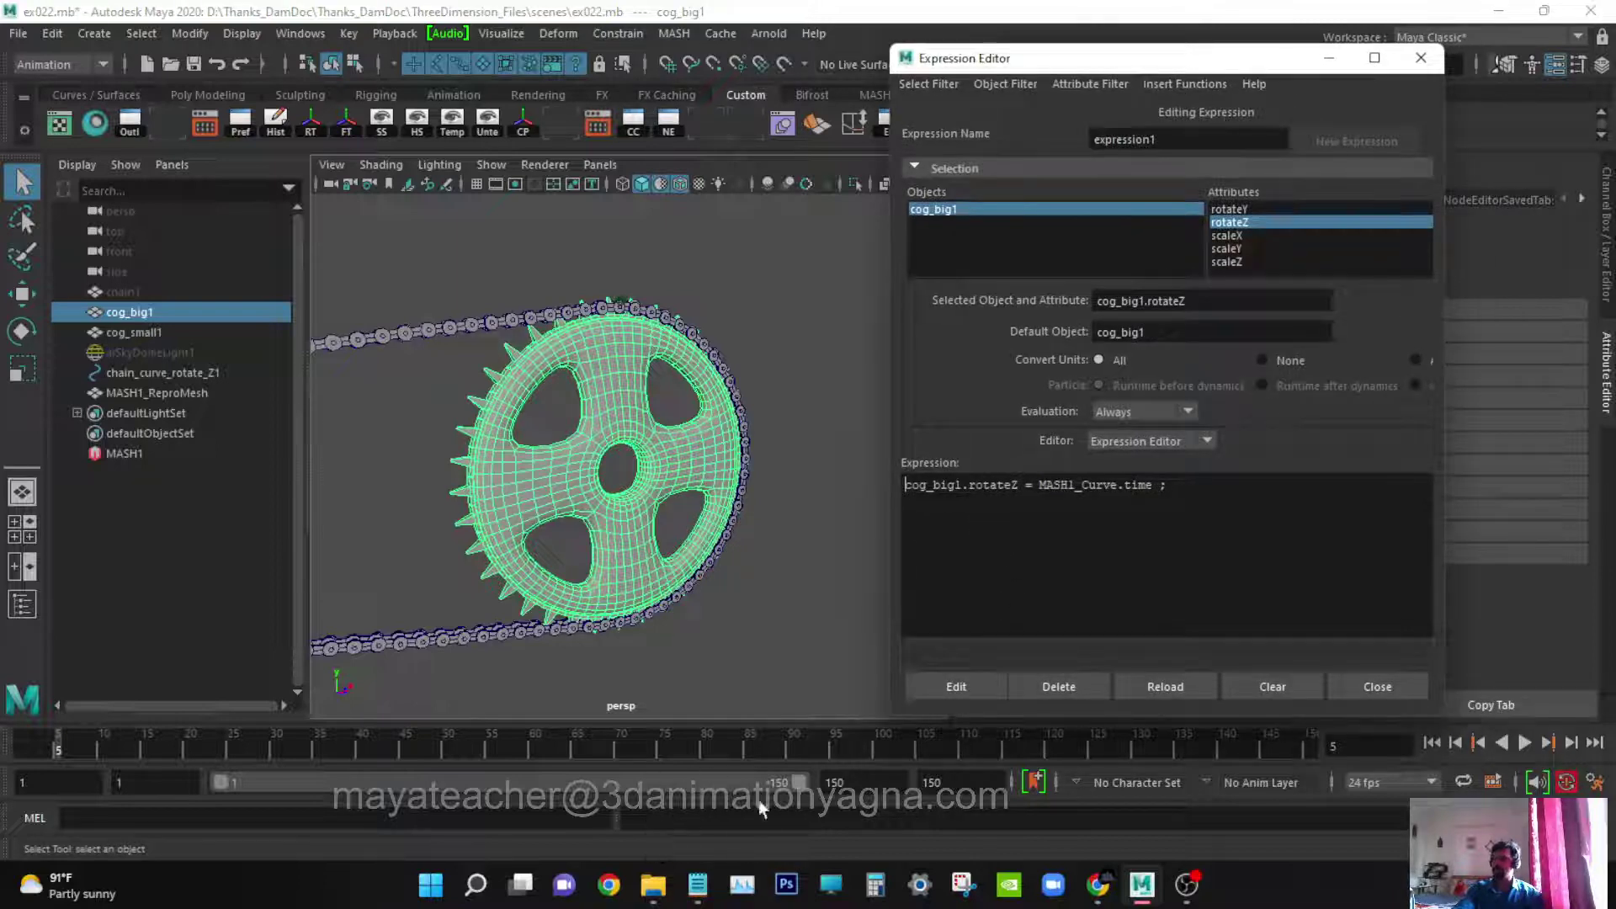
# - Scrub frames 1 to 48 to watch the big cog turn, then place the cursor in the expression text
pyautogui.keyDown('alt'); pyautogui.moveTo(655, 557); pyautogui.dragTo(635, 566); pyautogui.keyUp('alt')
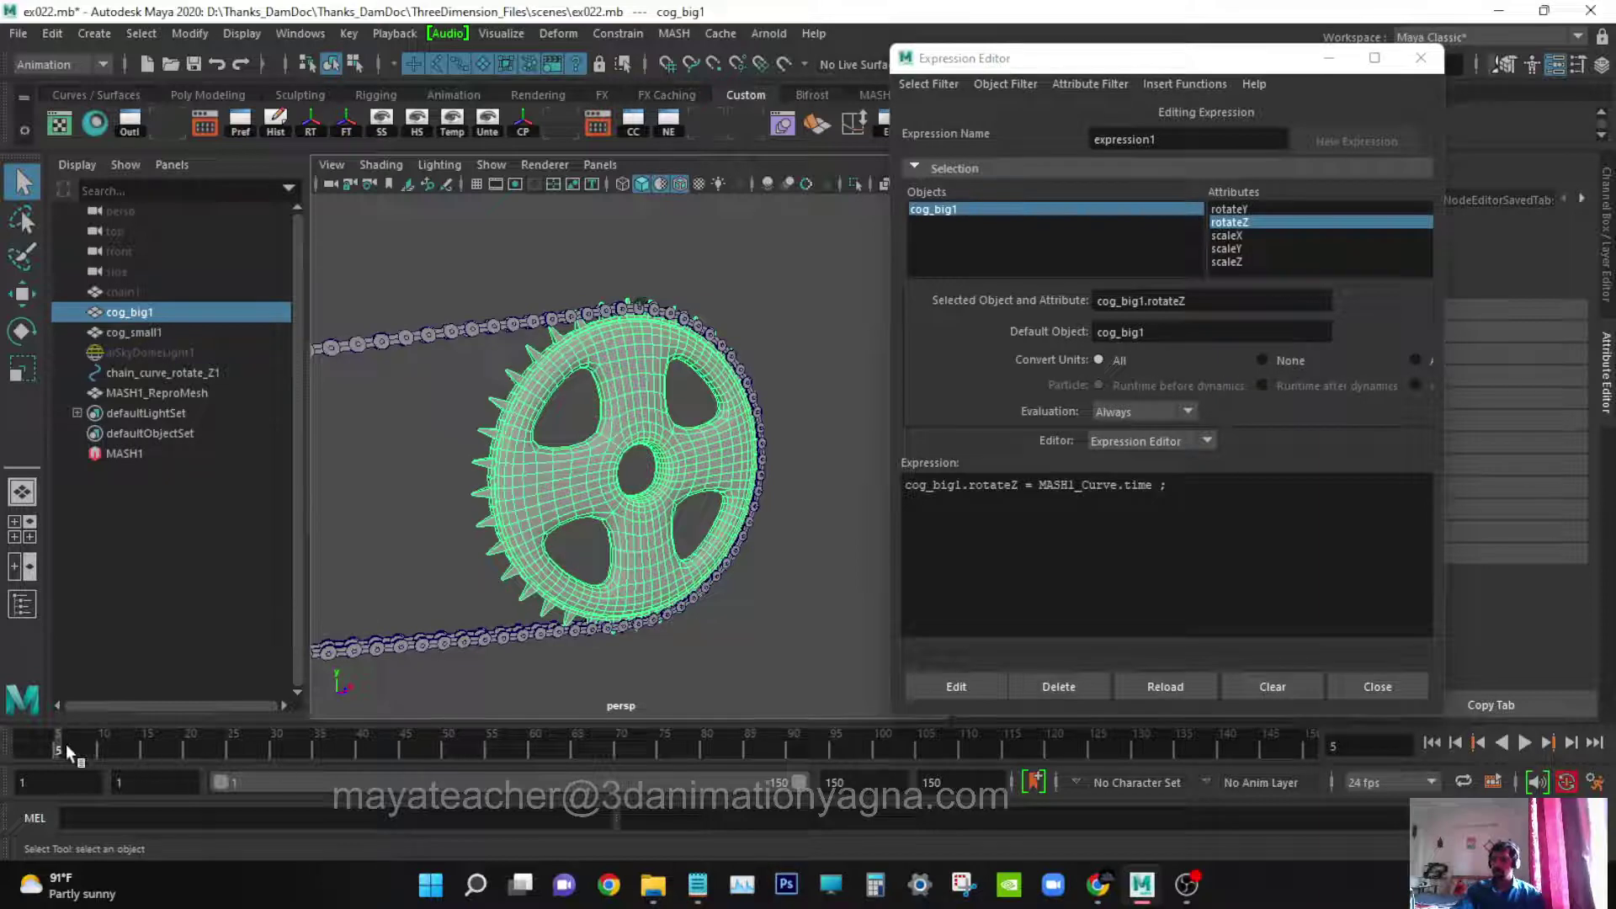
pyautogui.moveTo(66, 744)
pyautogui.mouseDown()
pyautogui.moveTo(20, 744)
pyautogui.moveTo(439, 737)
pyautogui.moveTo(12, 746)
pyautogui.moveTo(508, 729)
pyautogui.moveTo(23, 737)
pyautogui.mouseUp()
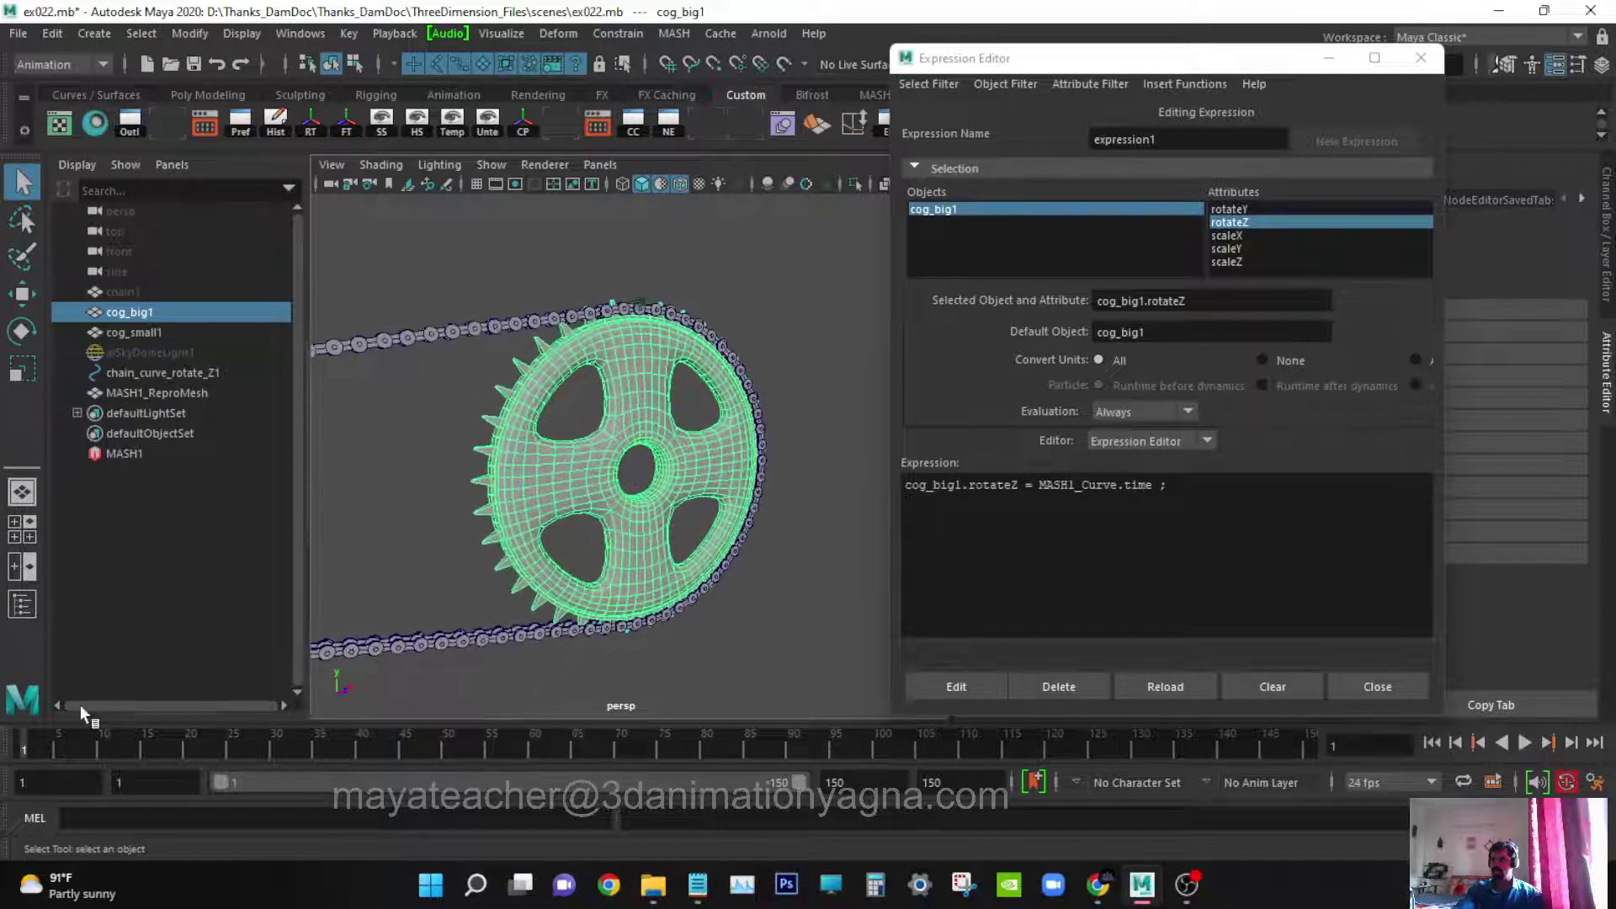
pyautogui.click(1044, 486)
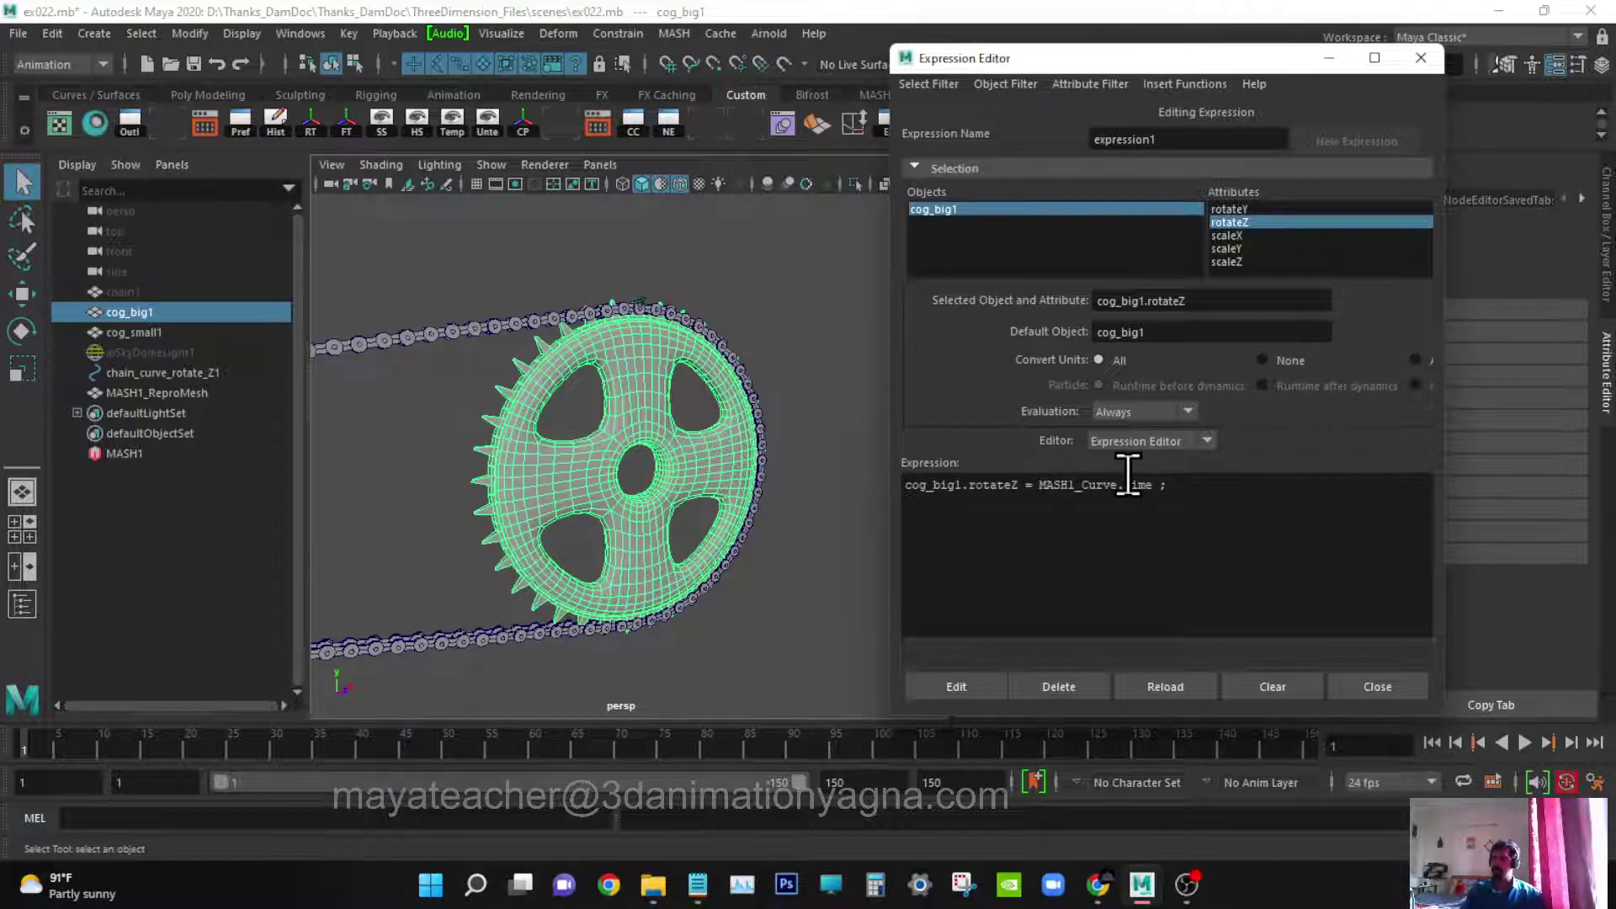
# - Apply the negated big-cog expression and scrub and play the timeline to check the reversed rotation
pyautogui.click(958, 686)
pyautogui.moveTo(50, 743); pyautogui.dragTo(332, 731)
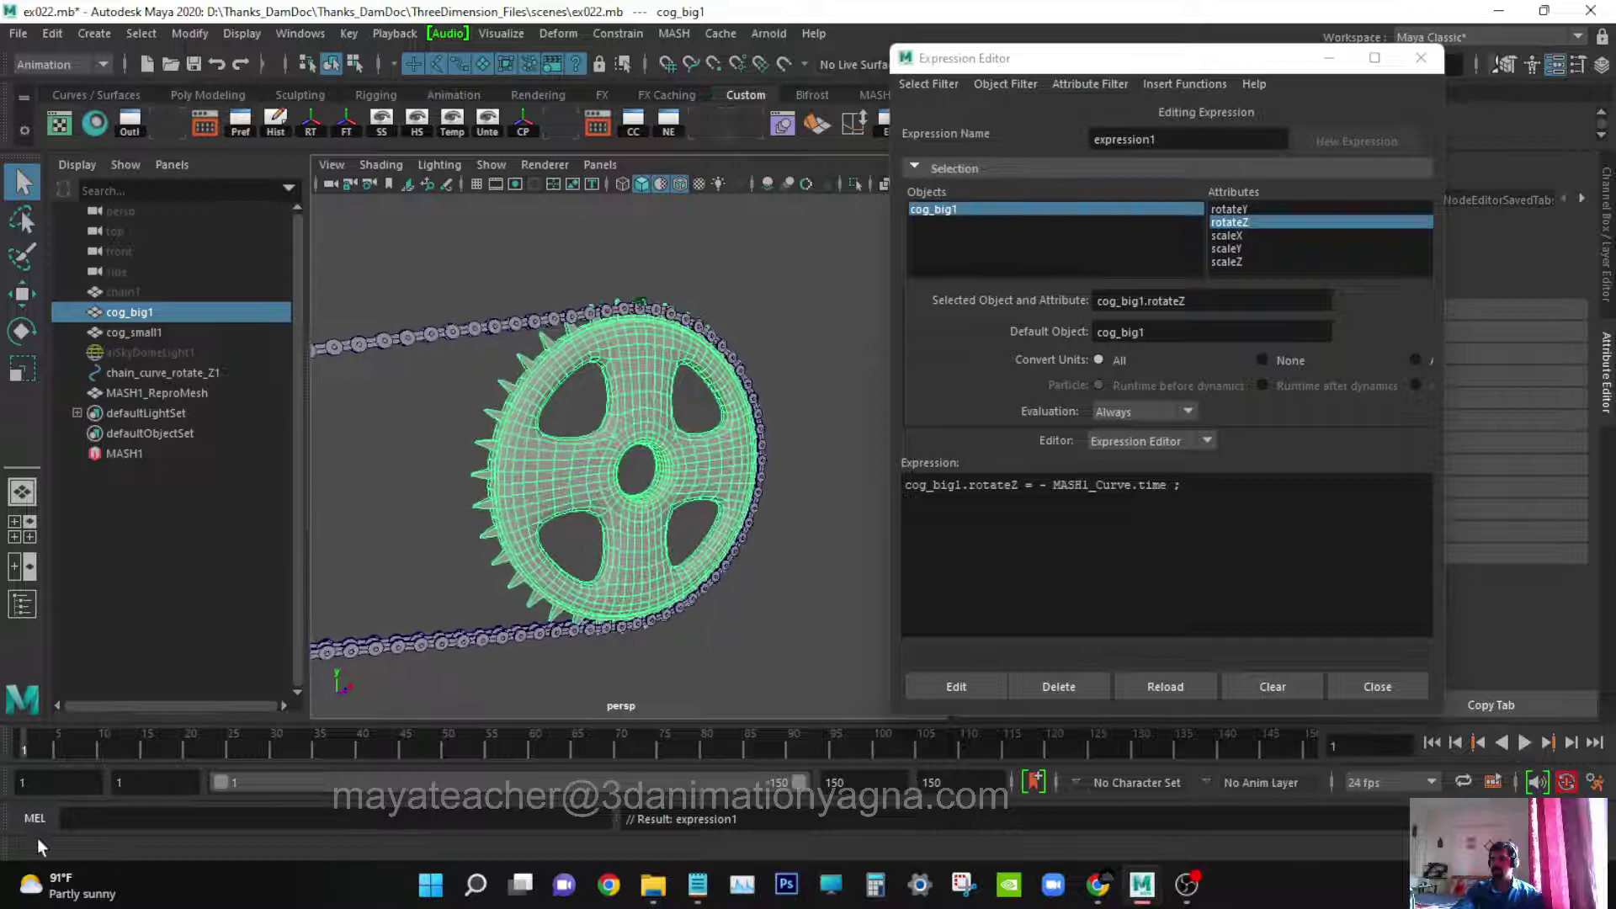
pyautogui.click(1523, 744)
pyautogui.click(1524, 744)
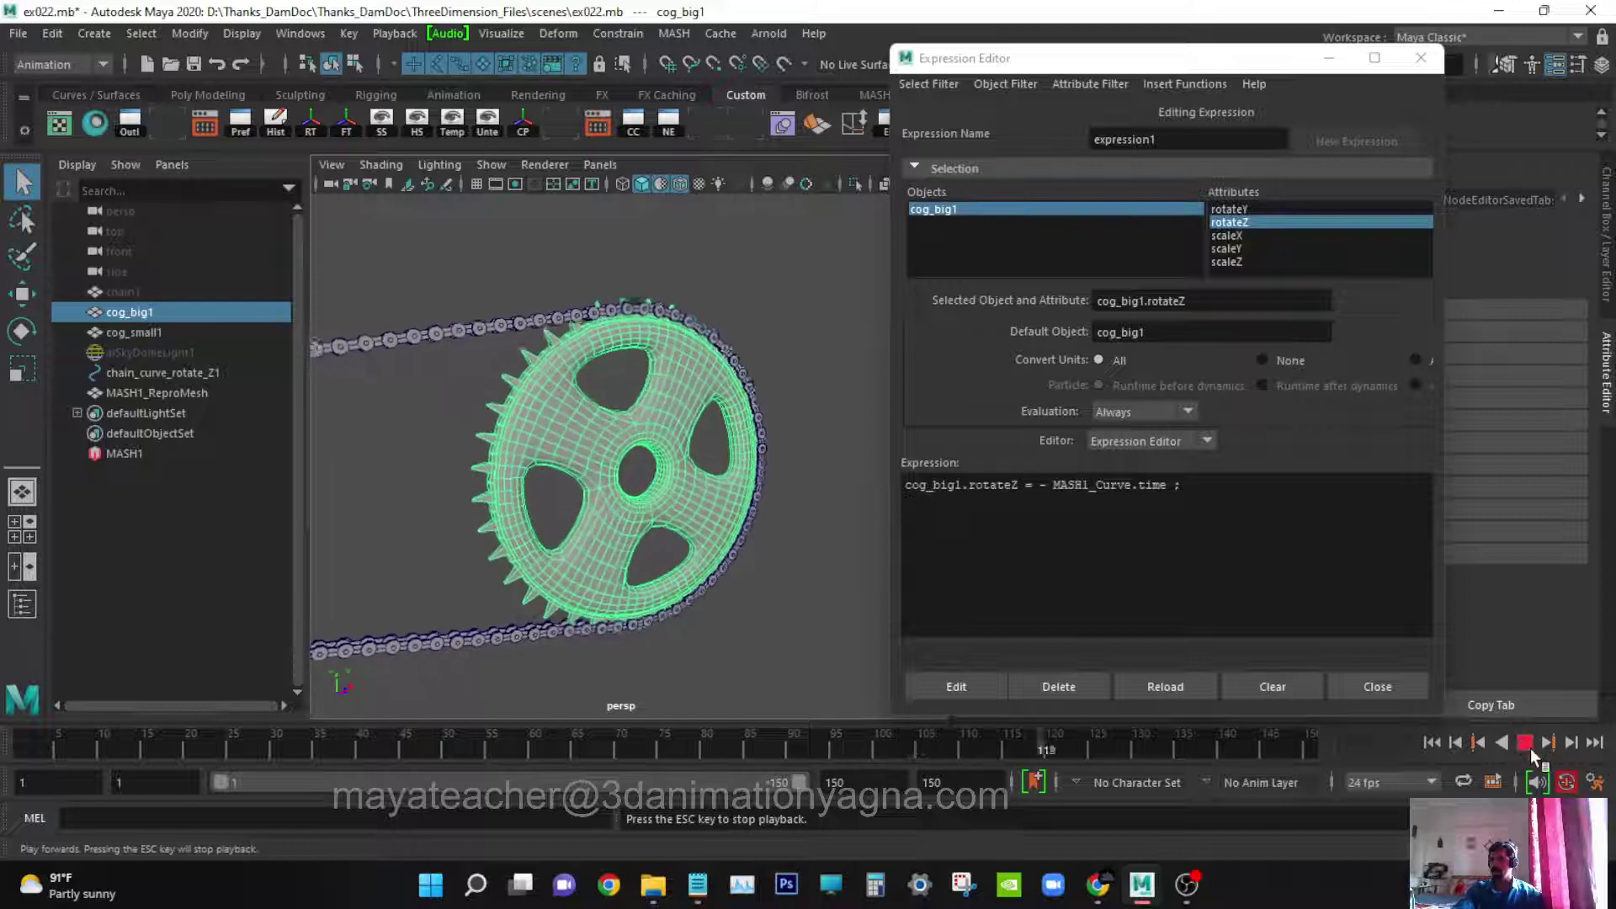
pyautogui.click(1525, 744)
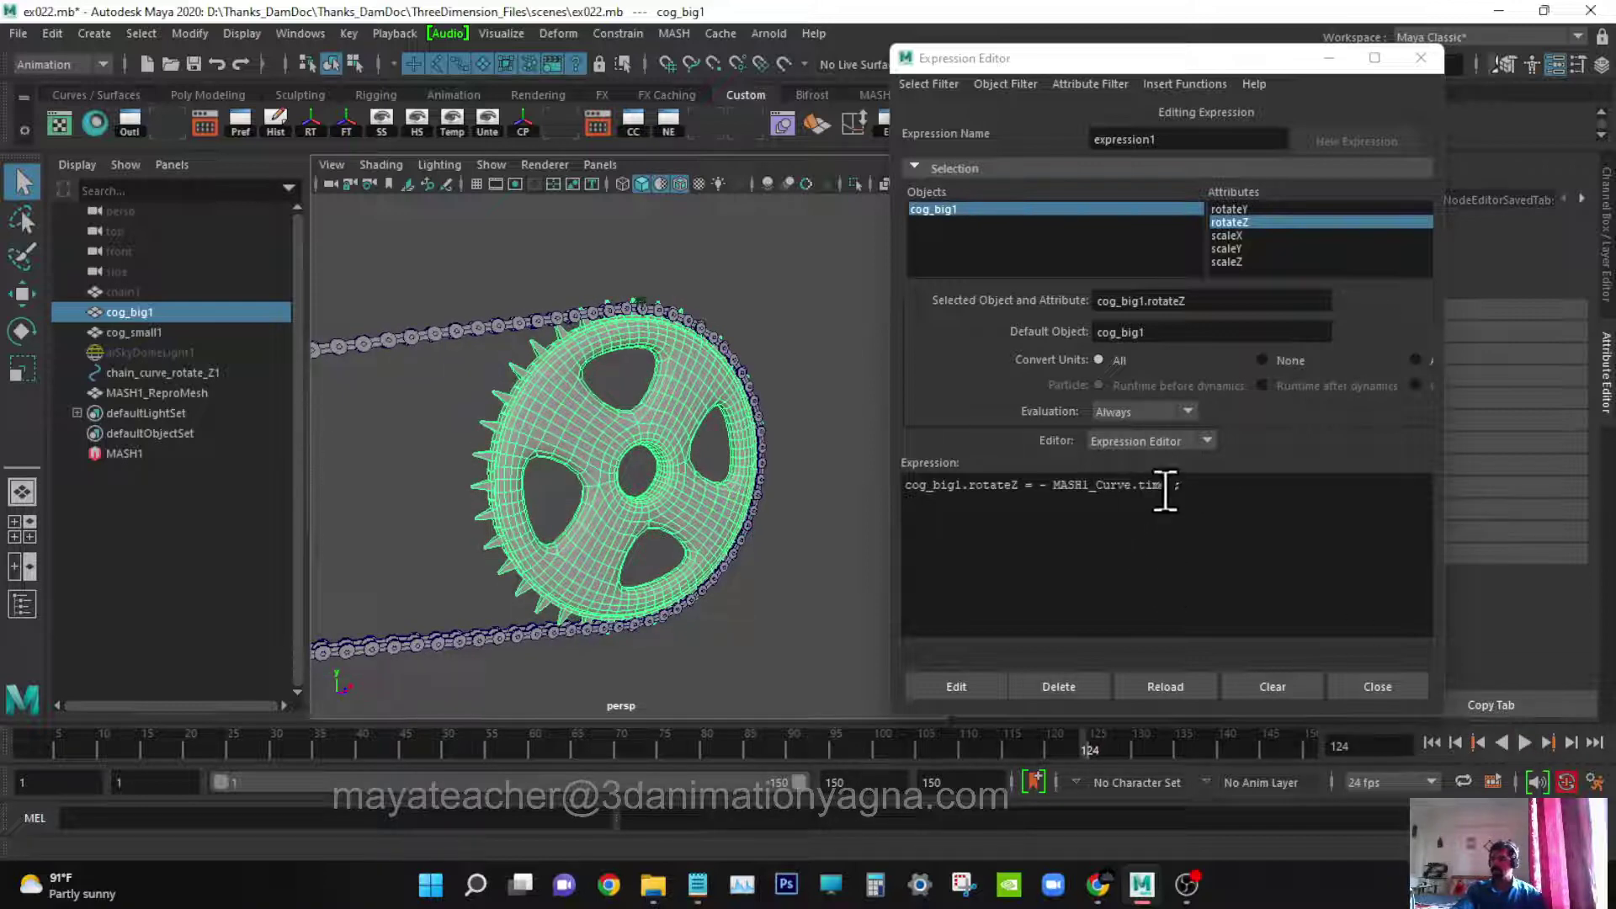
# - Append '* 2 ;' to the big cog's expression, apply it, and replay from the start
pyautogui.click(1165, 491)
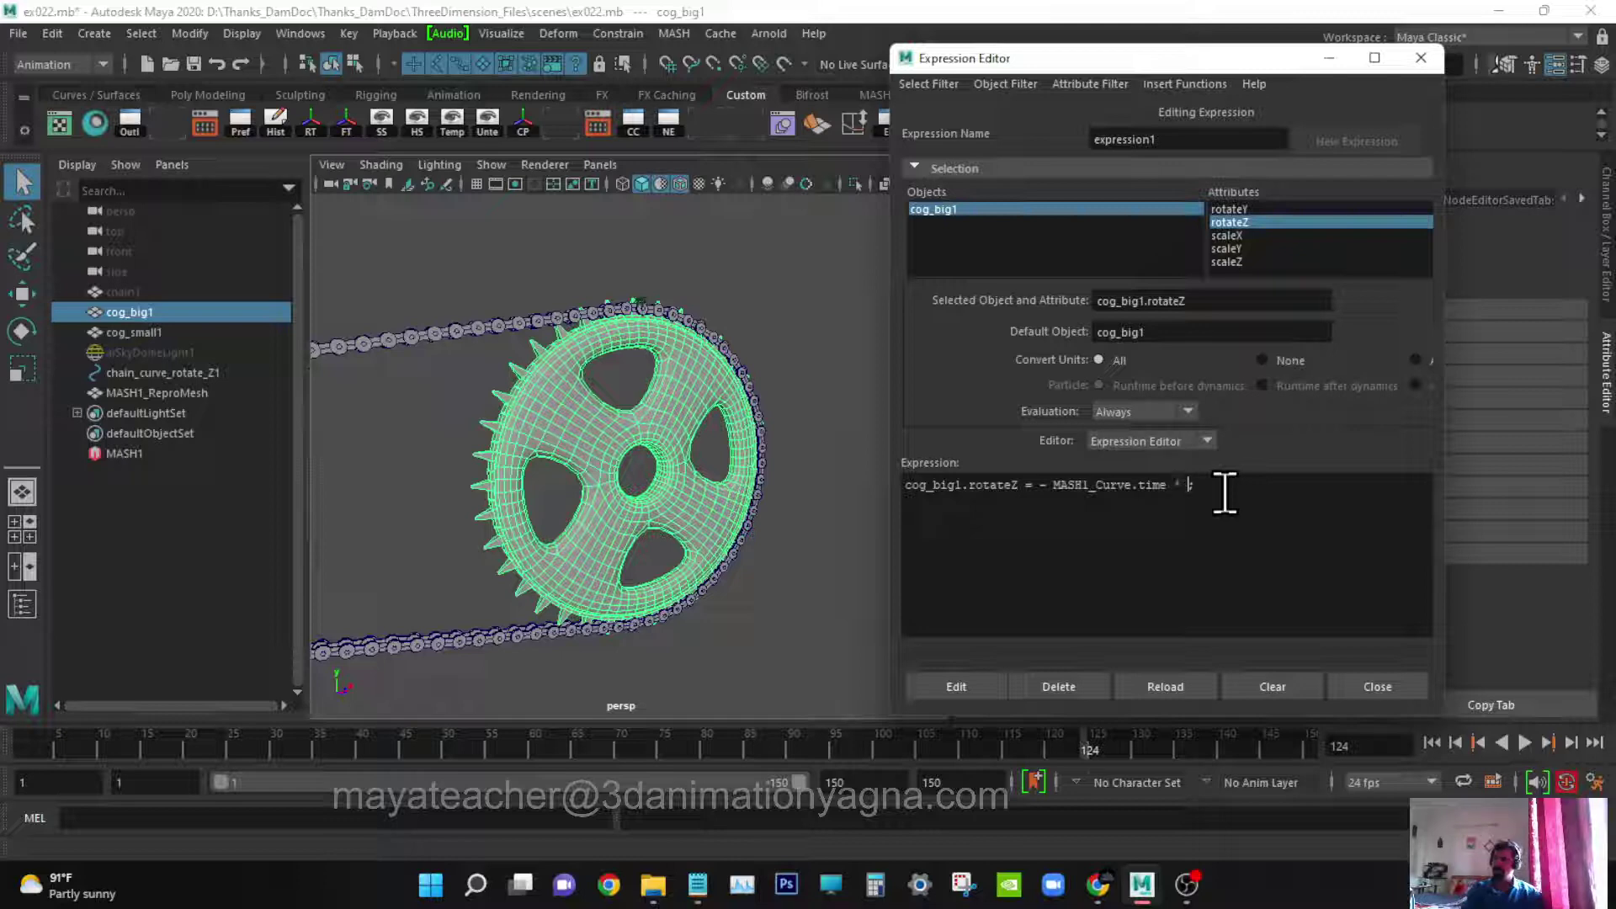
pyautogui.write(';')
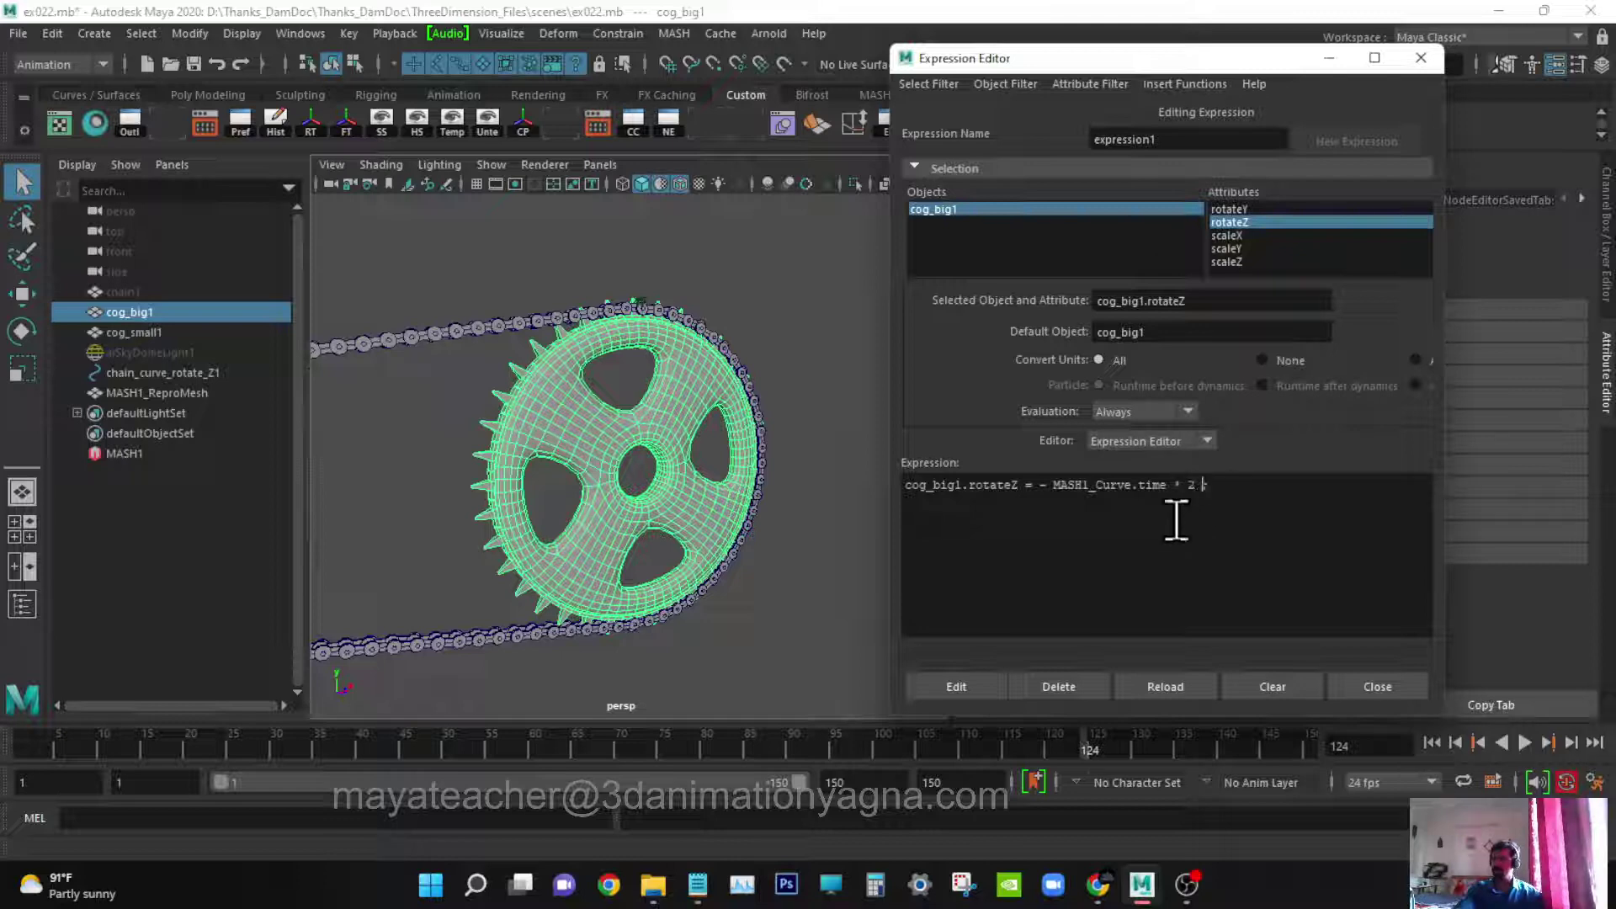
pyautogui.click(959, 687)
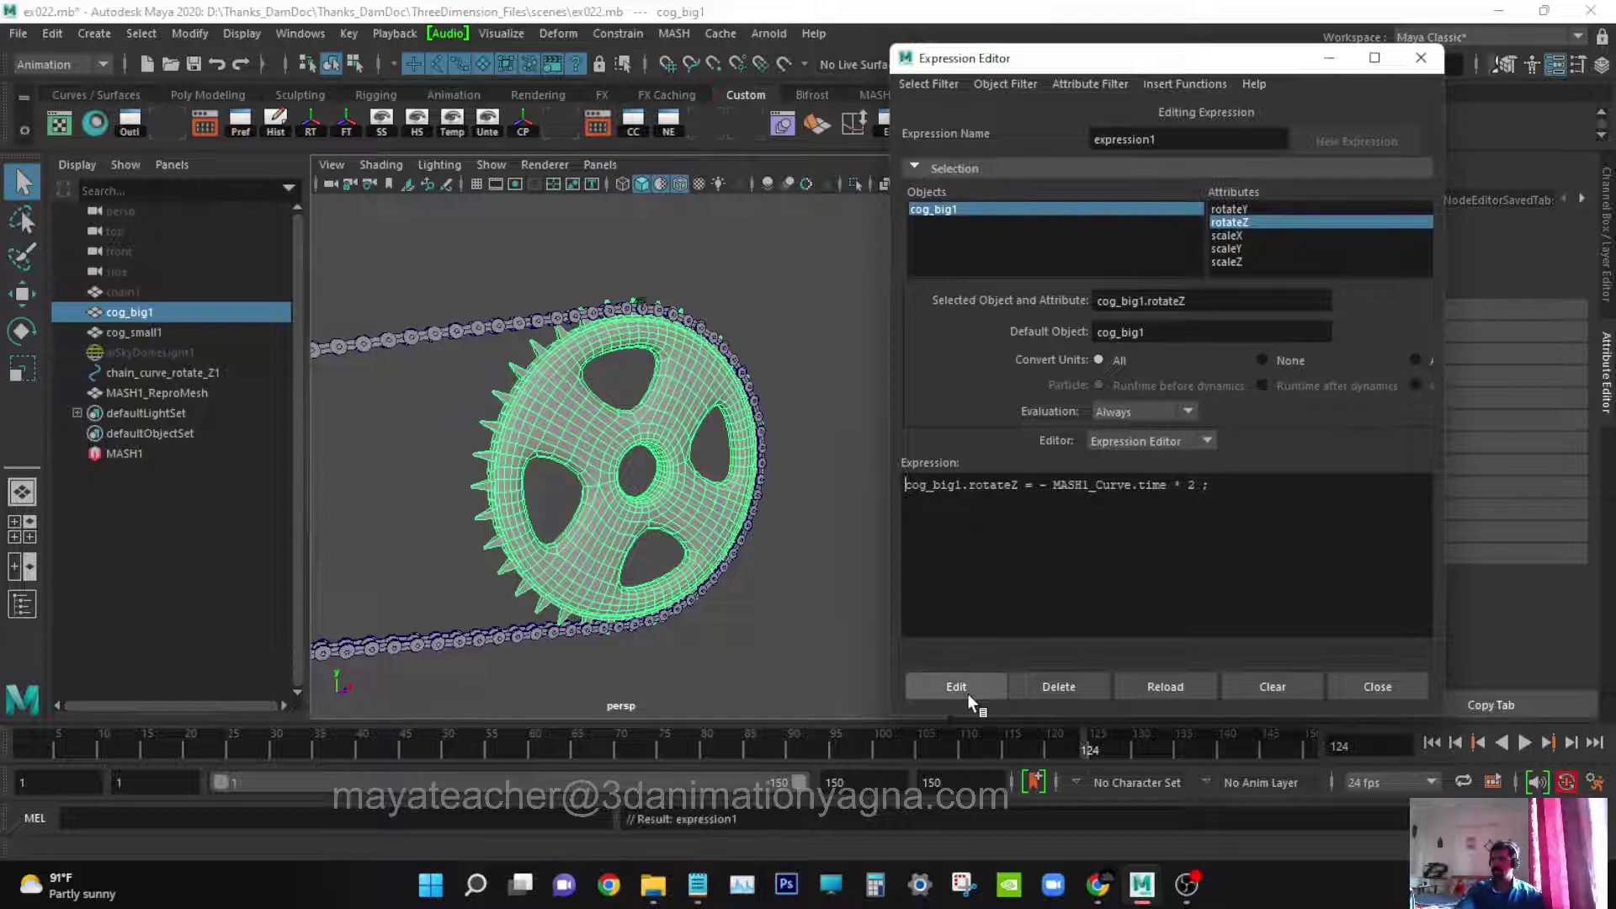
pyautogui.click(1430, 743)
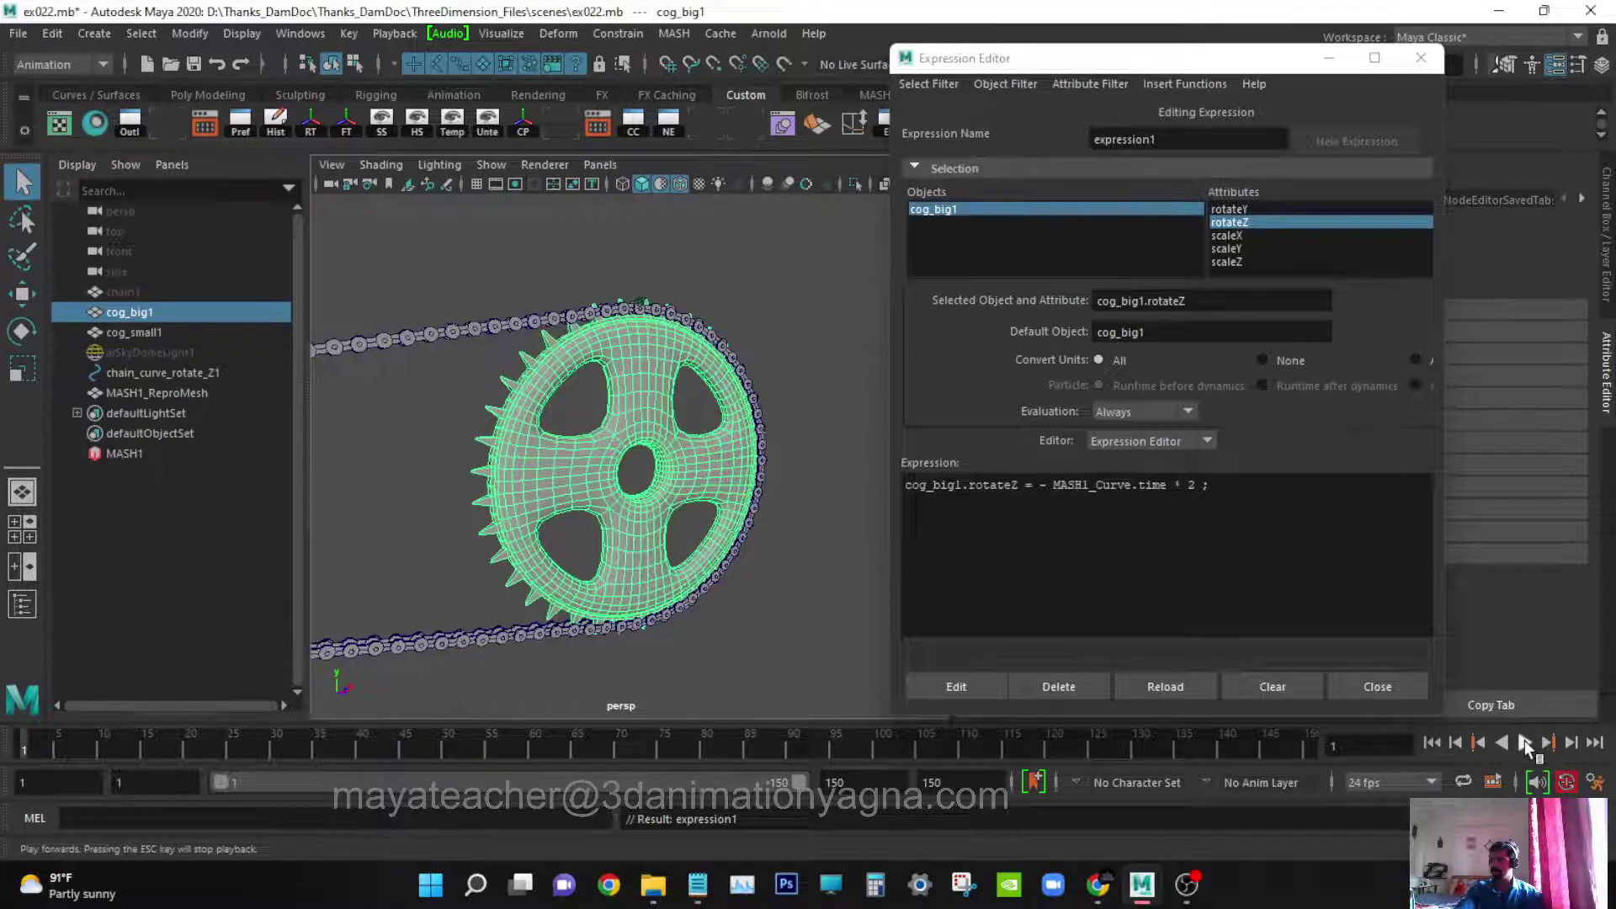
# - Rescale the big cog's rotation to '- MASH1_Curve.time * 1.5', apply it, and replay from frame 1
pyautogui.click(1523, 742)
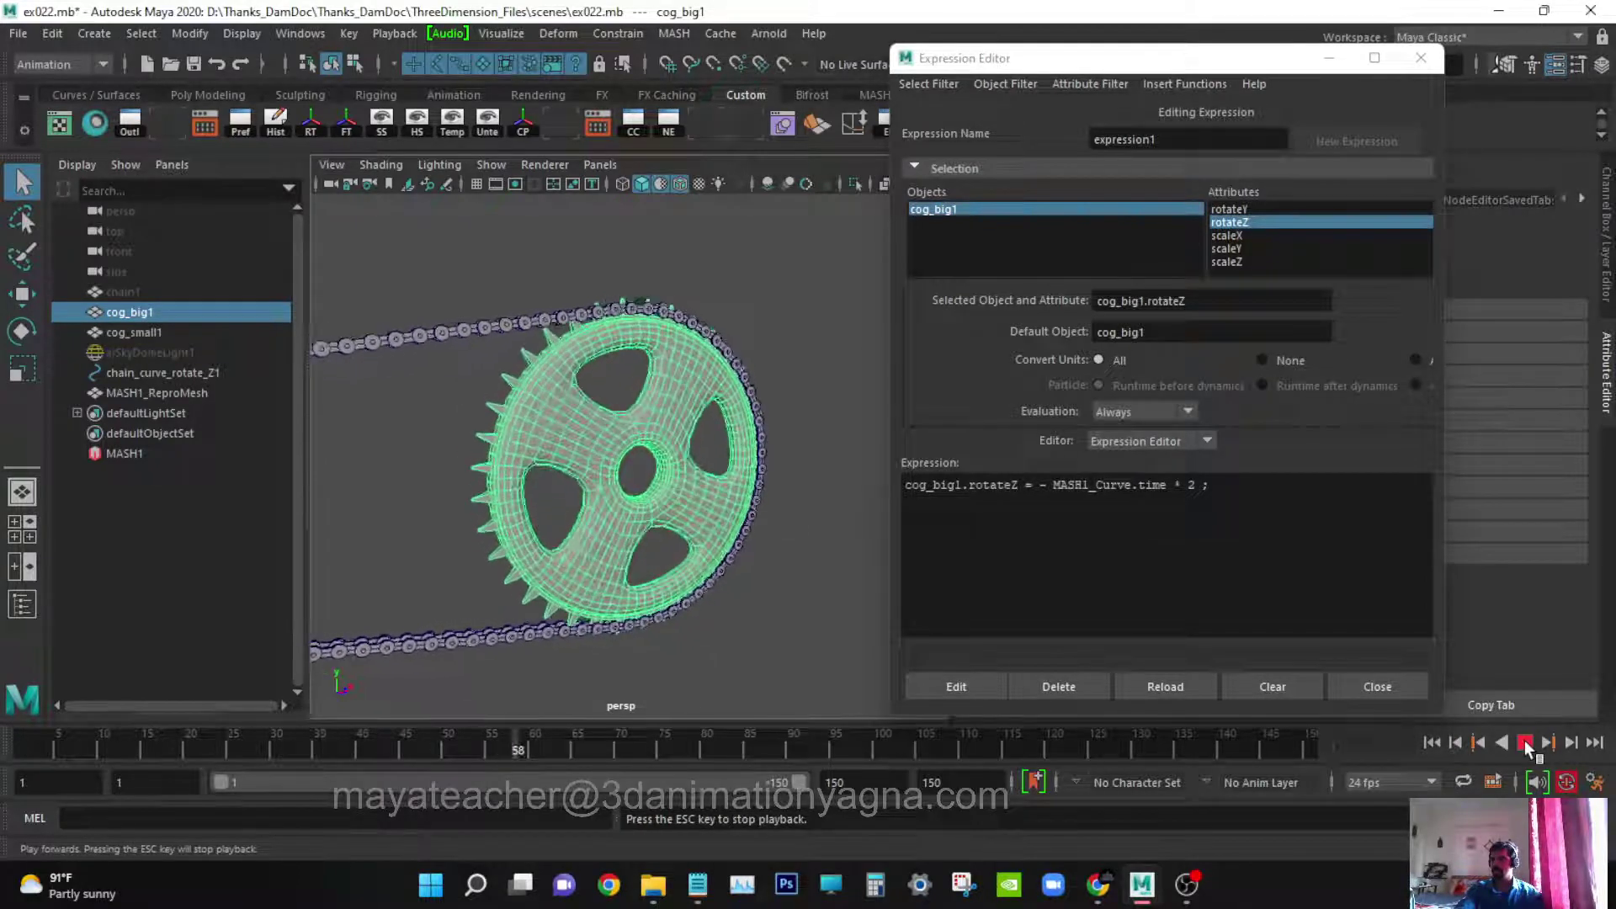
pyautogui.click(1523, 743)
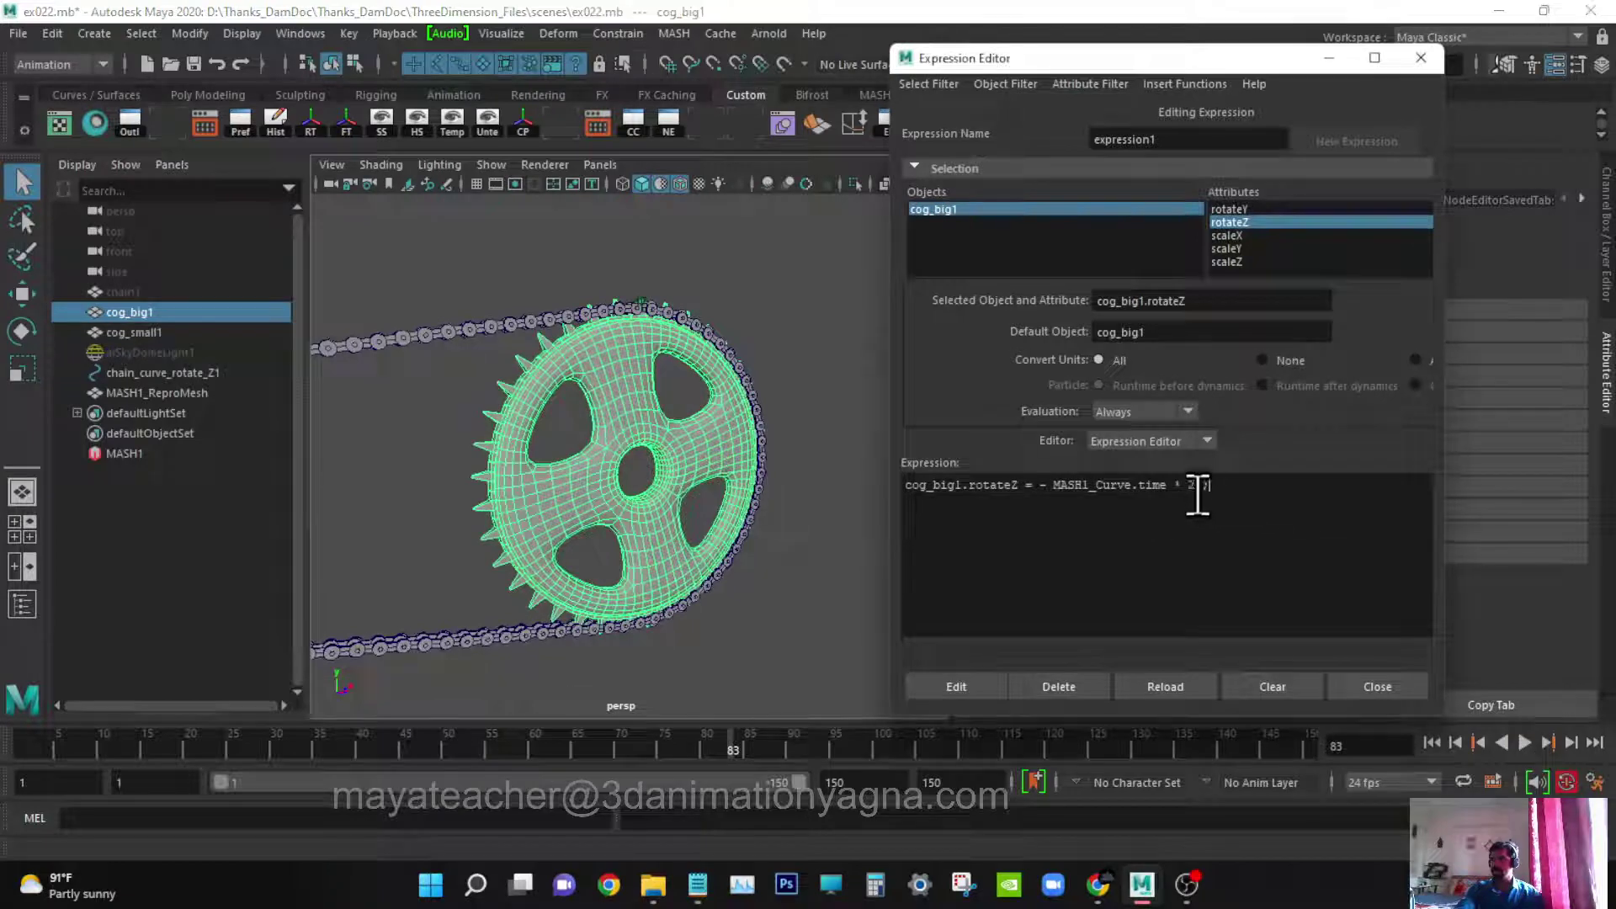
pyautogui.write('2')
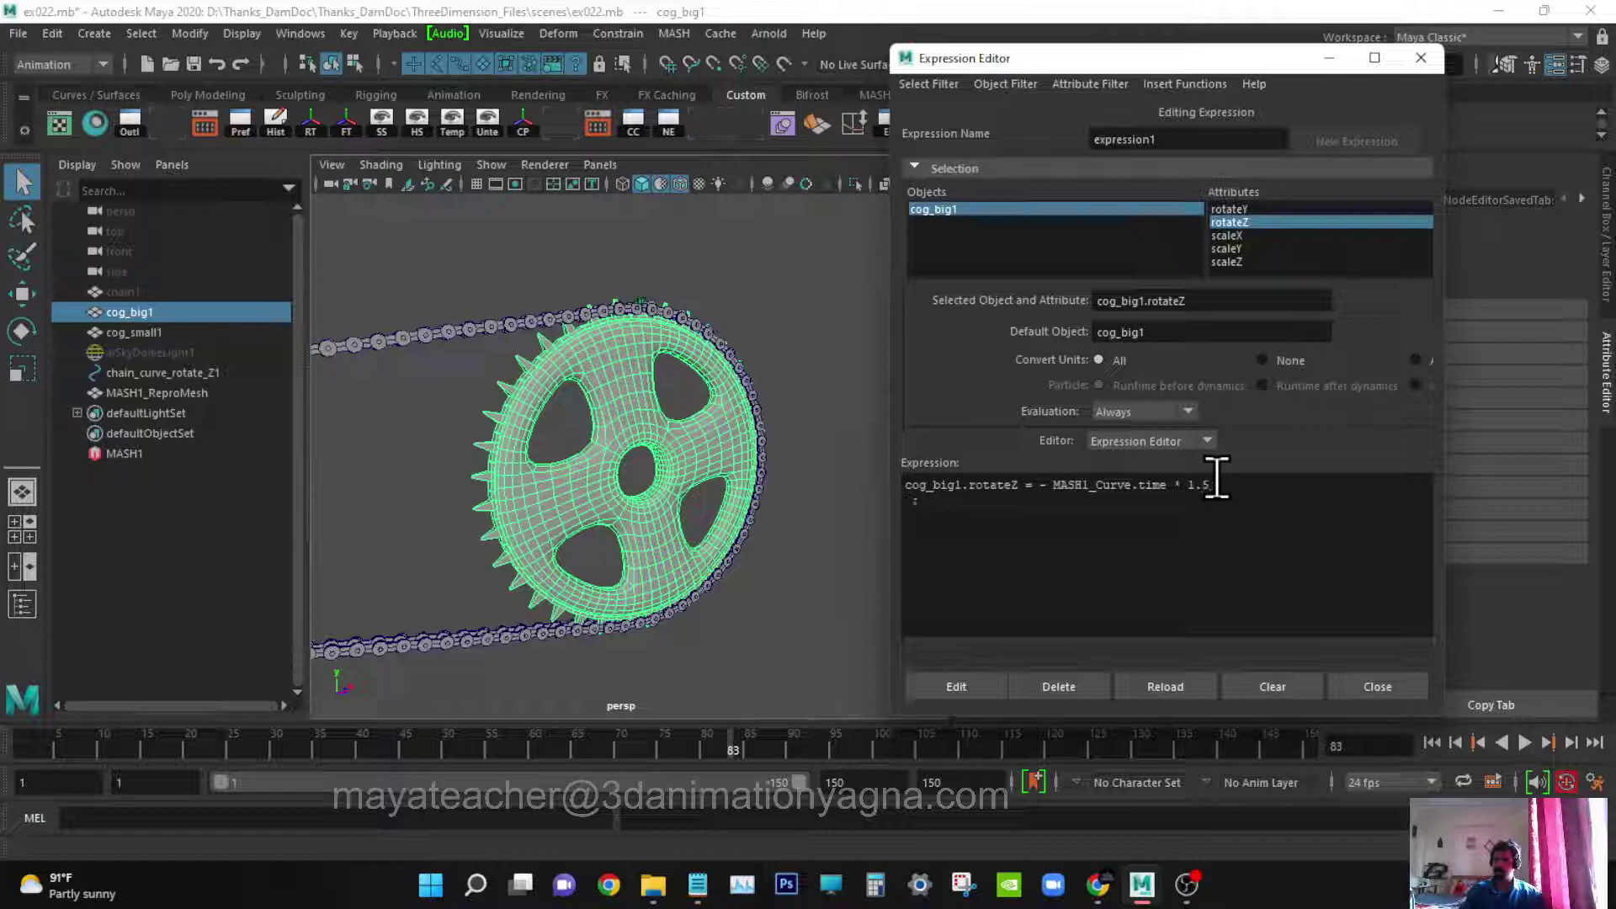
pyautogui.click(948, 682)
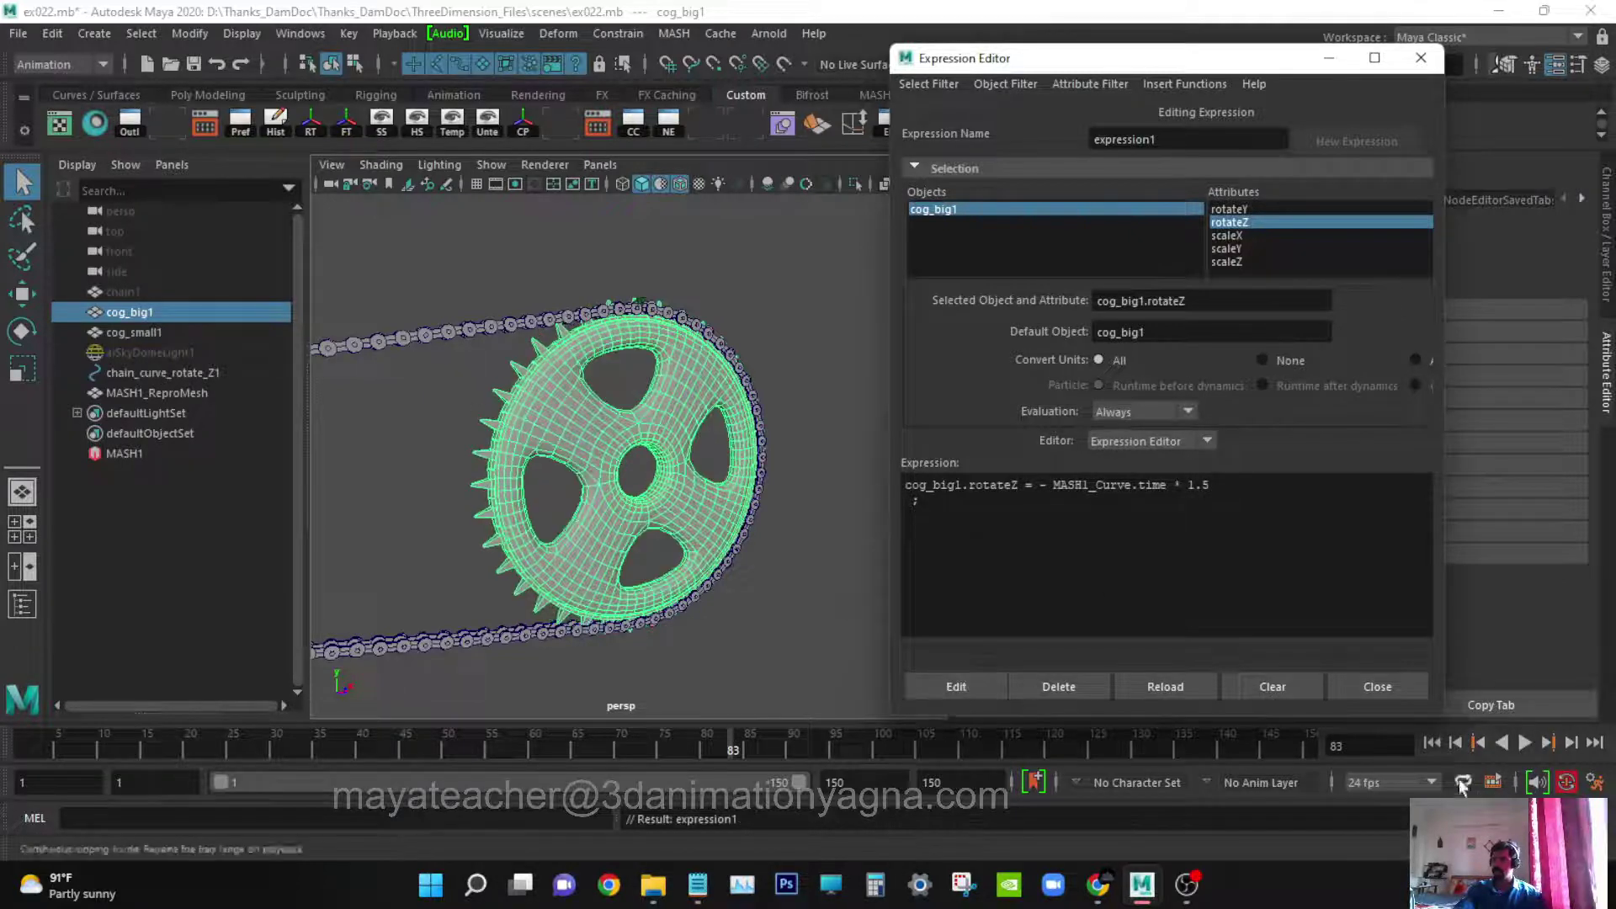
pyautogui.click(1432, 743)
pyautogui.click(1524, 742)
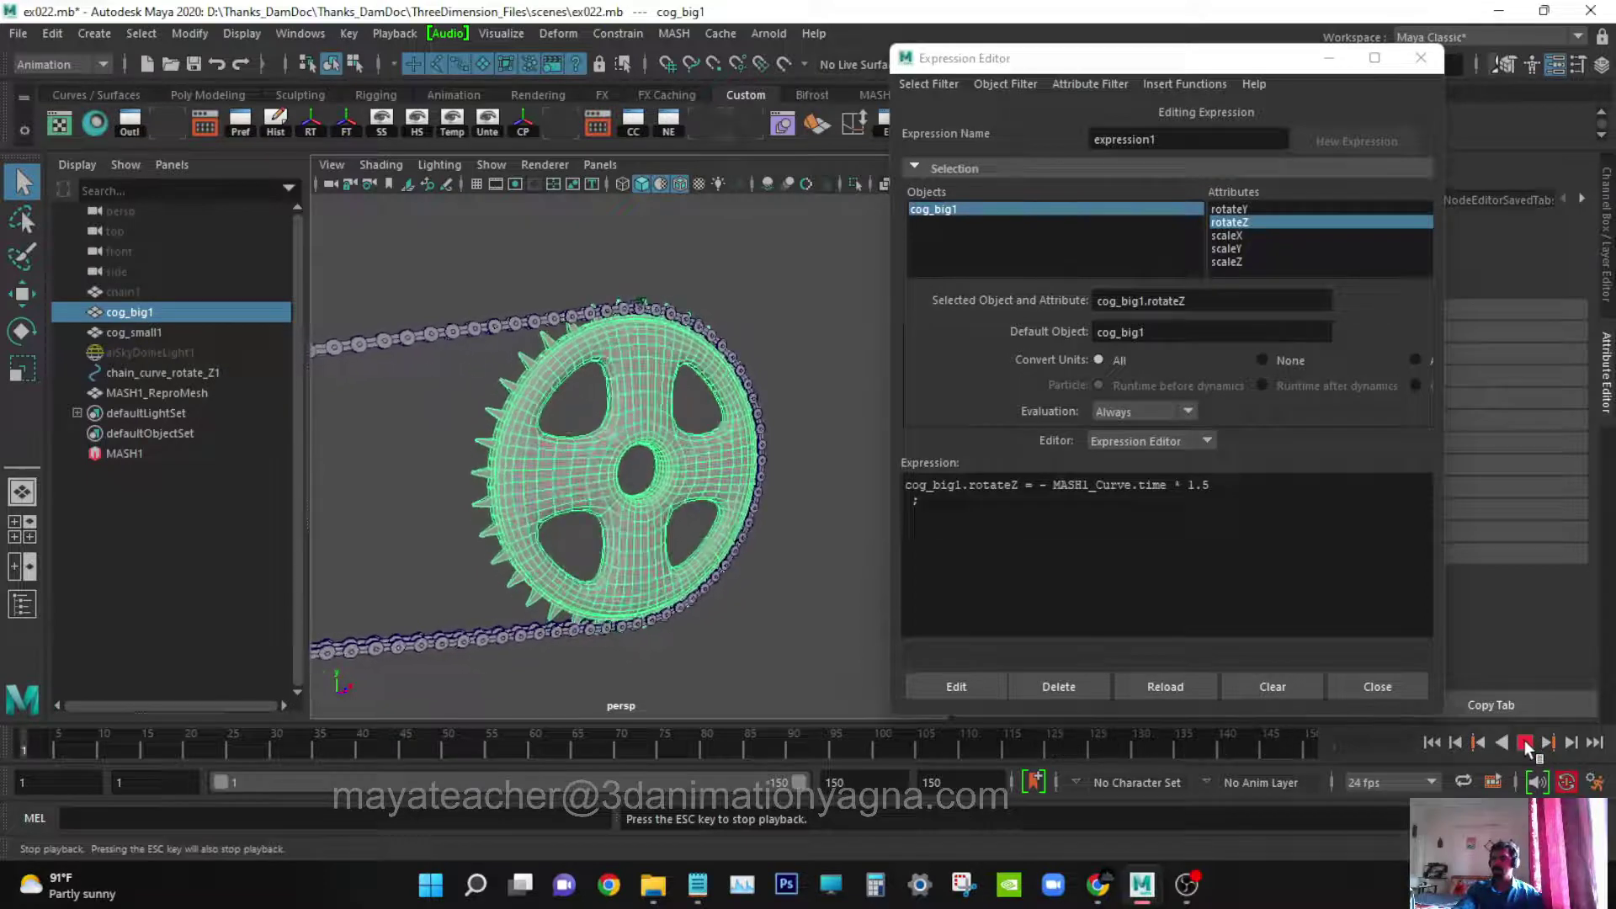
# - Stop playback, frame both cogs, and select cog_small1
pyautogui.click(1524, 740)
pyautogui.keyDown('alt'); pyautogui.moveTo(717, 570); pyautogui.dragTo(641, 552, button='middle'); pyautogui.keyUp('alt')
pyautogui.click(465, 425)
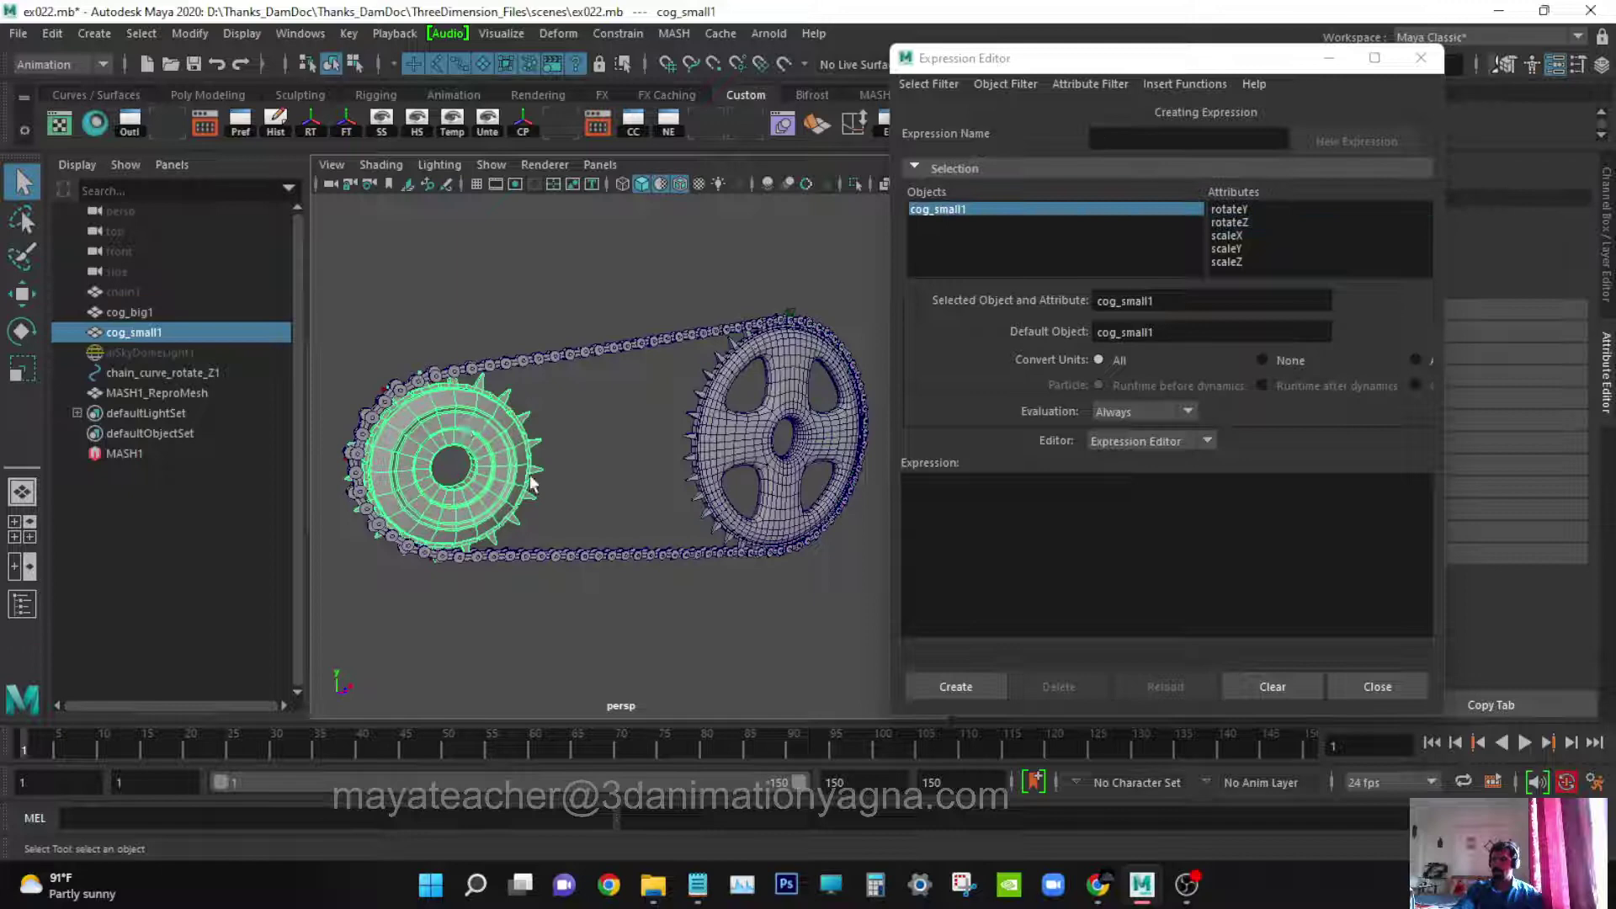
pyautogui.keyDown('alt'); pyautogui.moveTo(531, 483); pyautogui.dragTo(541, 497, button='middle'); pyautogui.keyUp('alt')
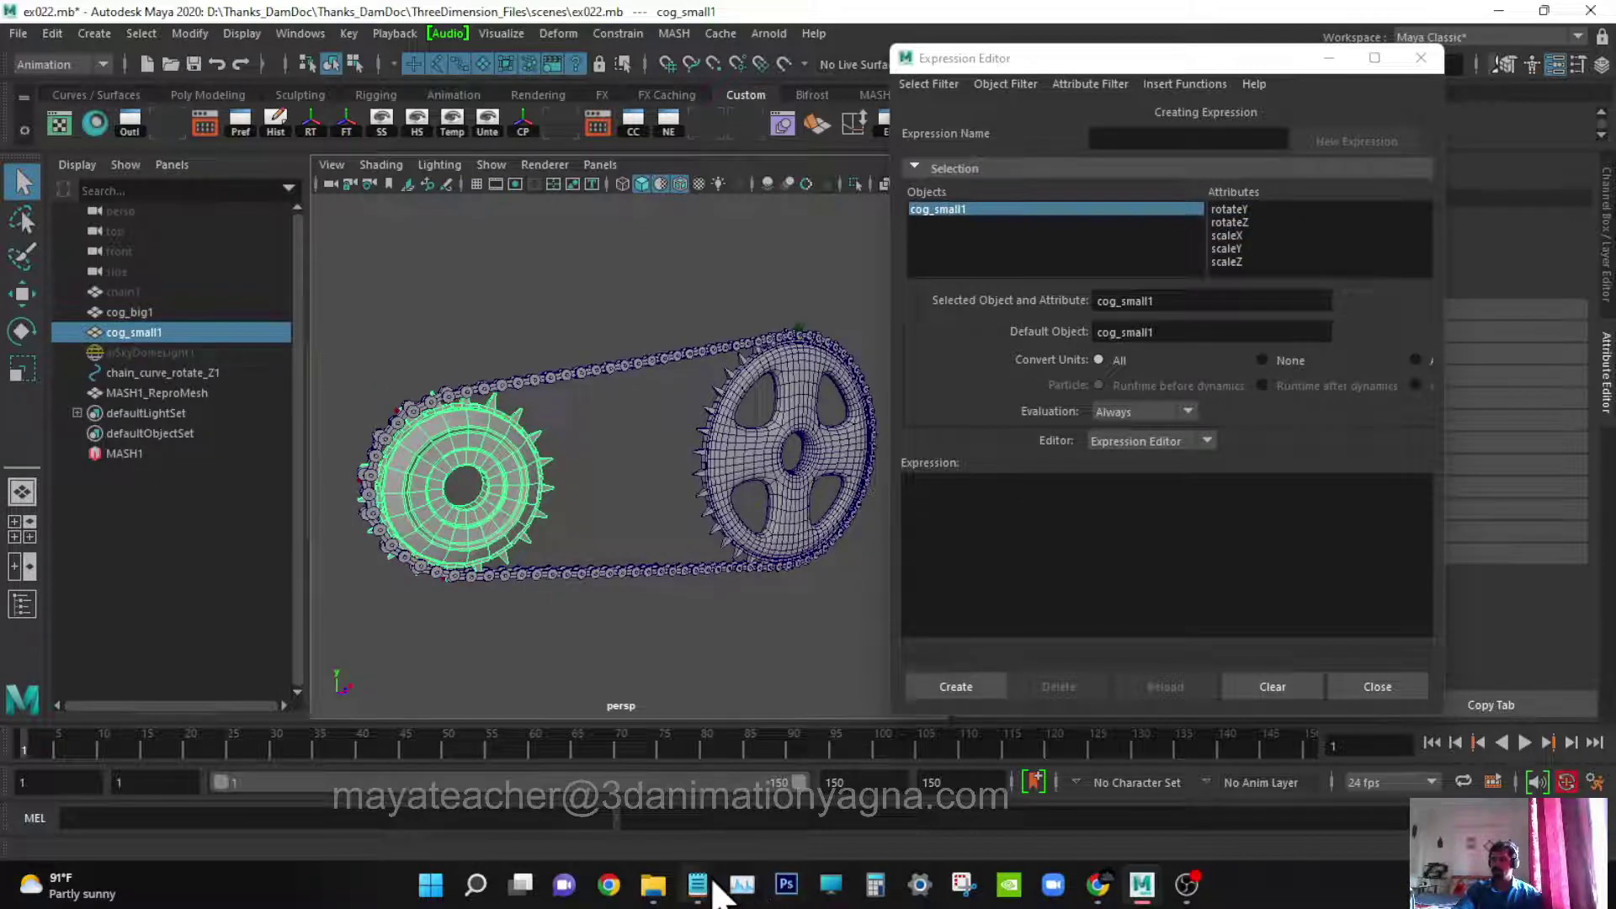
# - Move the Readme notes aside and copy the cog_small1.rotateZ attribute name from the Expression Editor
pyautogui.moveTo(698, 885)
pyautogui.click(714, 759)
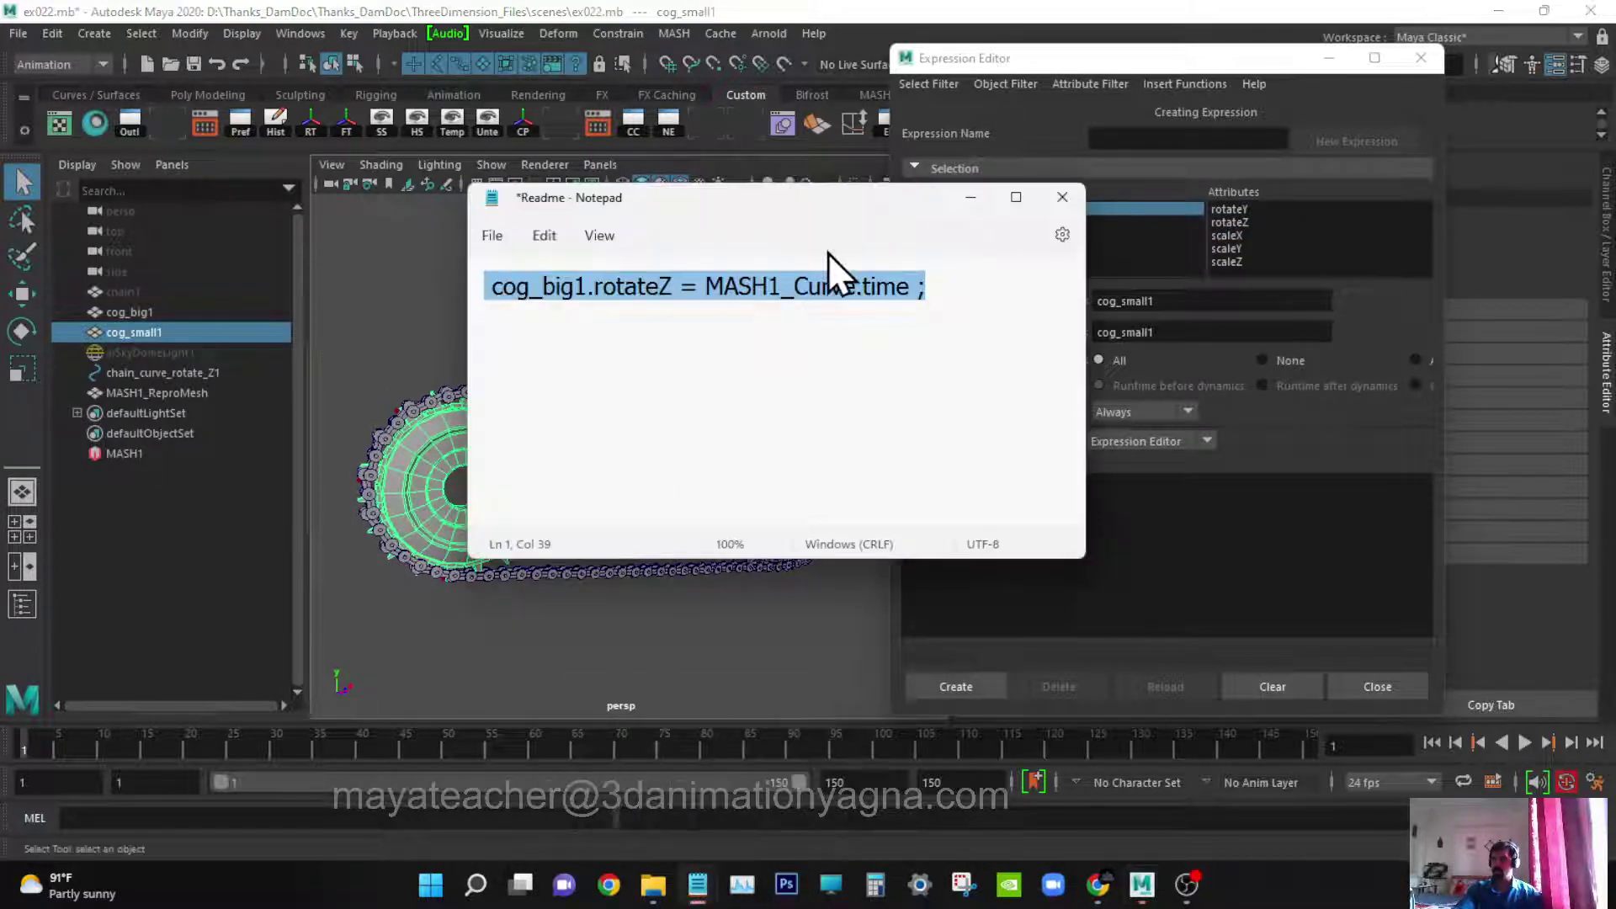
pyautogui.click(956, 285)
pyautogui.moveTo(956, 284); pyautogui.dragTo(485, 290)
pyautogui.moveTo(645, 207); pyautogui.dragTo(671, 549)
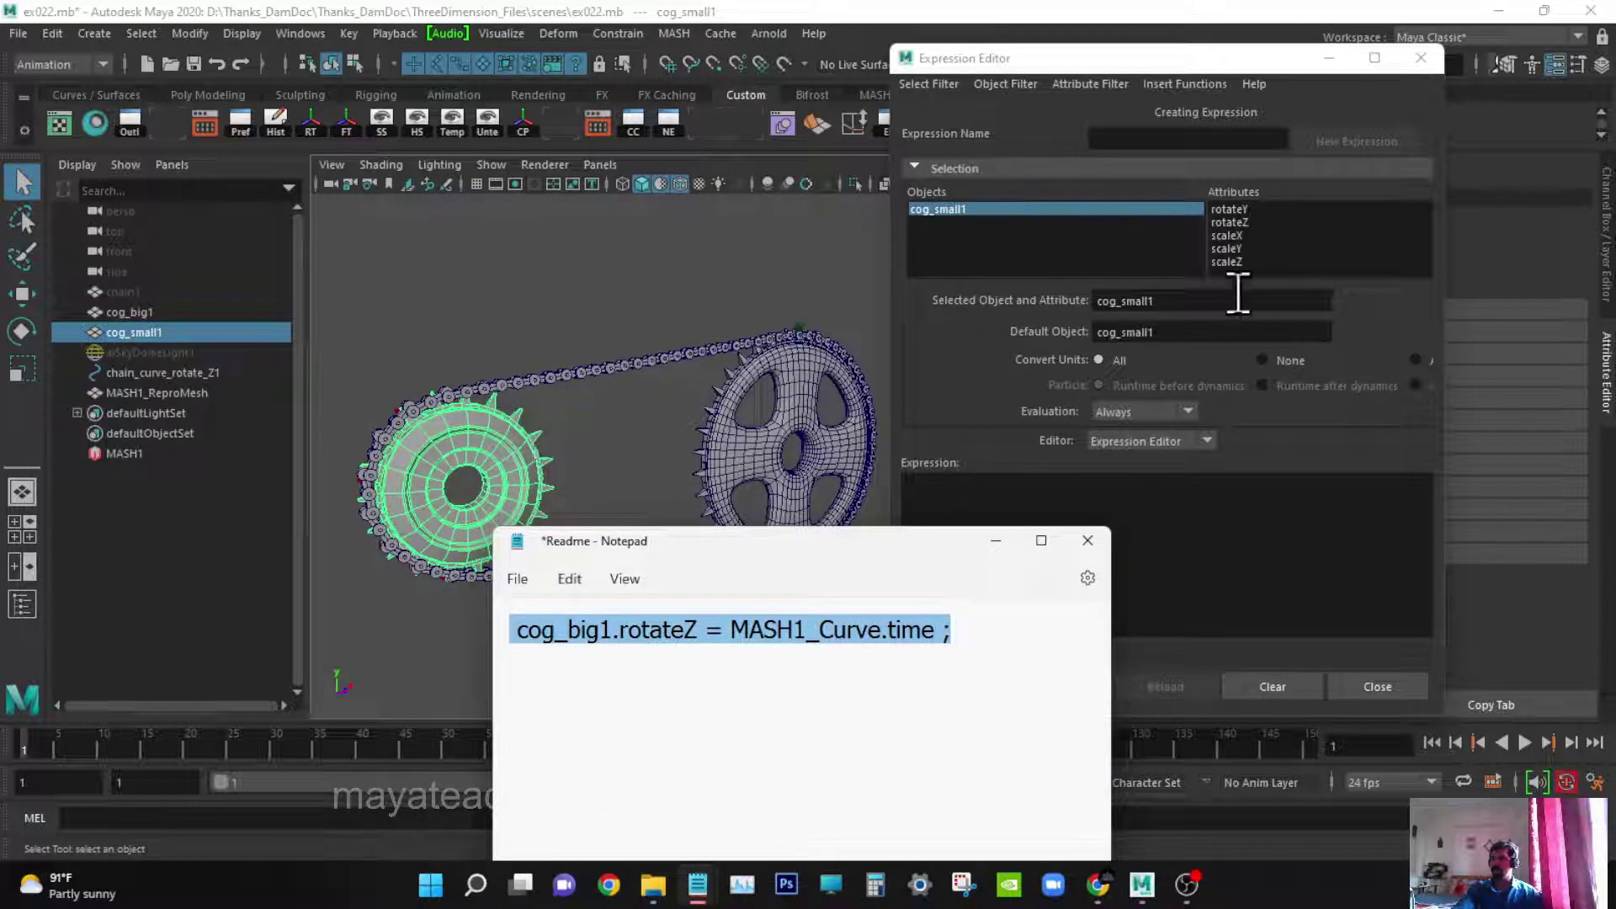
pyautogui.click(1251, 221)
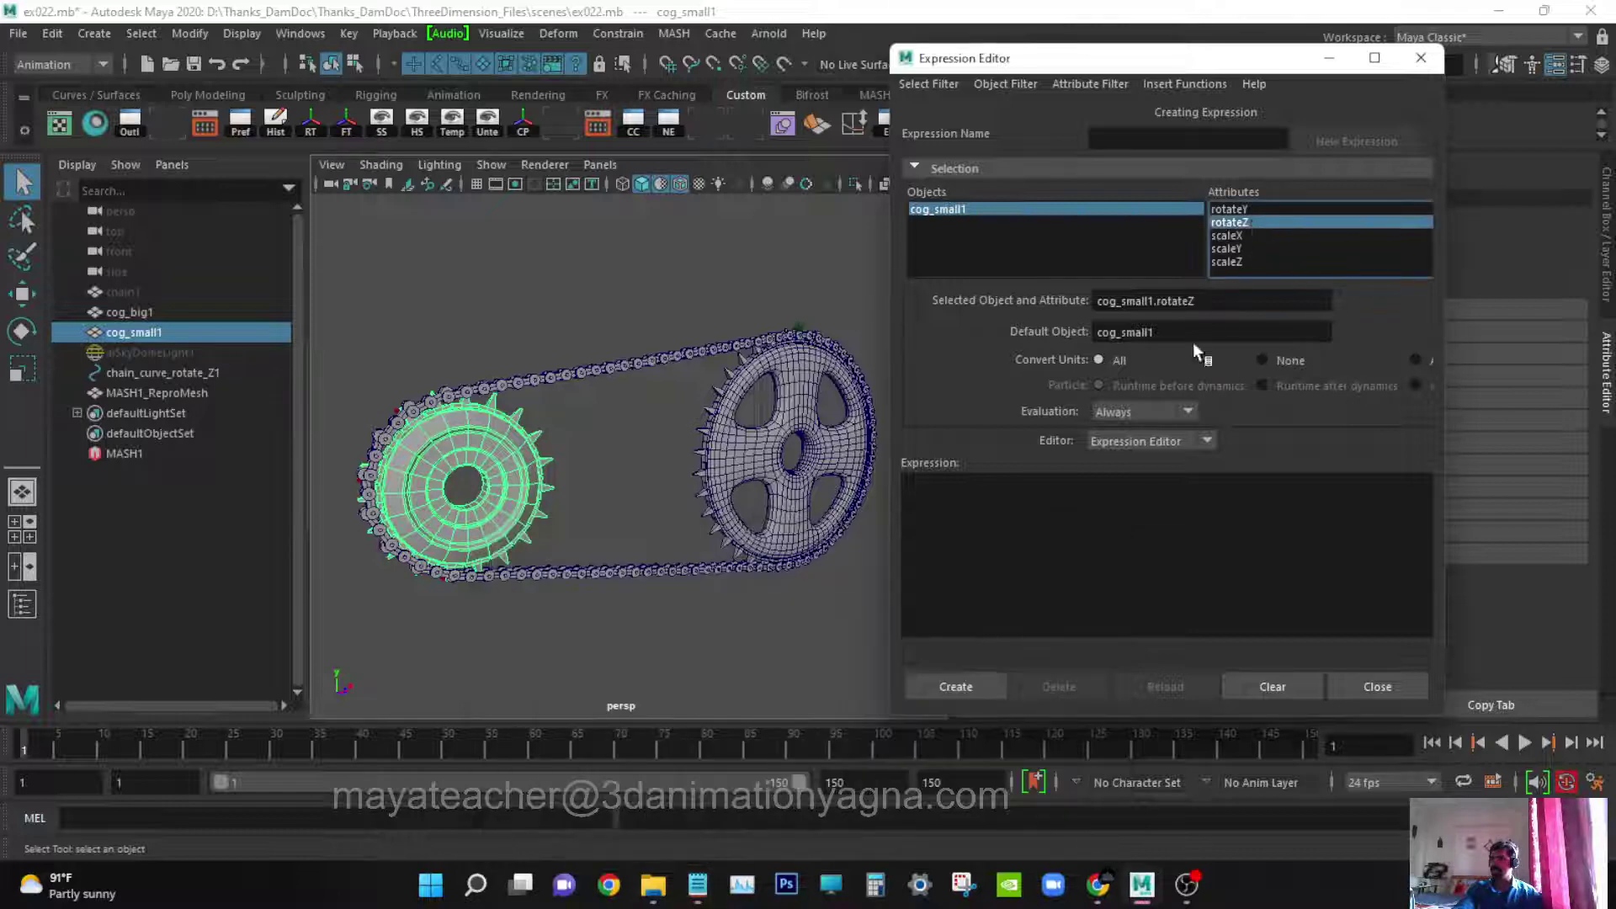
pyautogui.moveTo(1195, 300); pyautogui.dragTo(1082, 295)
pyautogui.hotkey('ctrl', 'c')
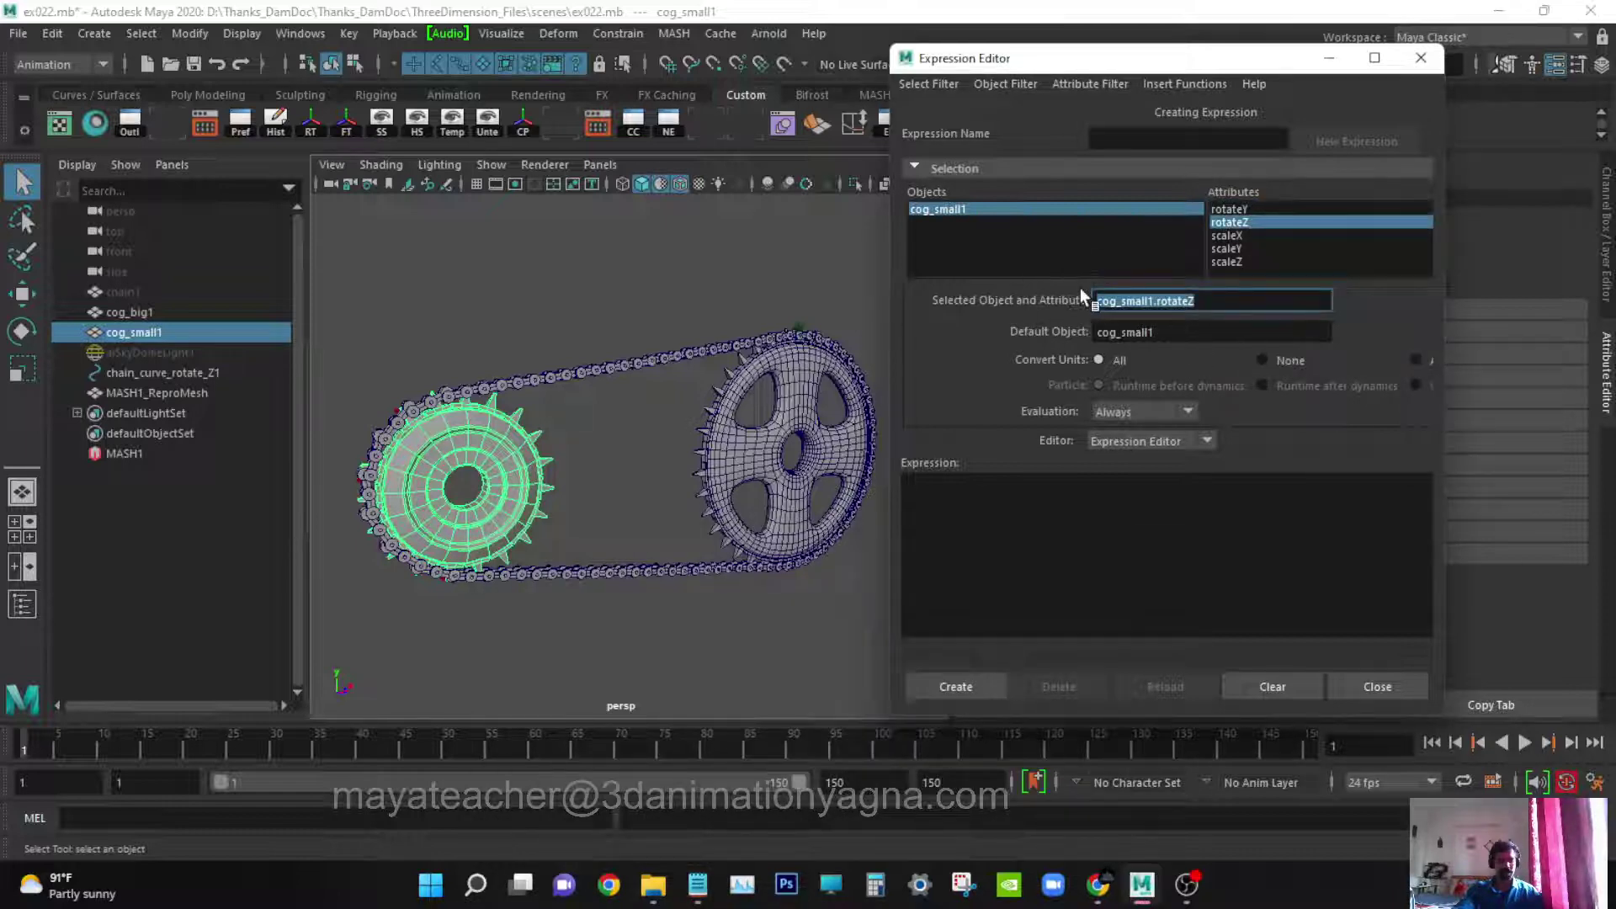
# - Draft 'cog_small1.rotateZ = MASH1_Curve.time ;' as a second Notepad line and select it
pyautogui.click(770, 761)
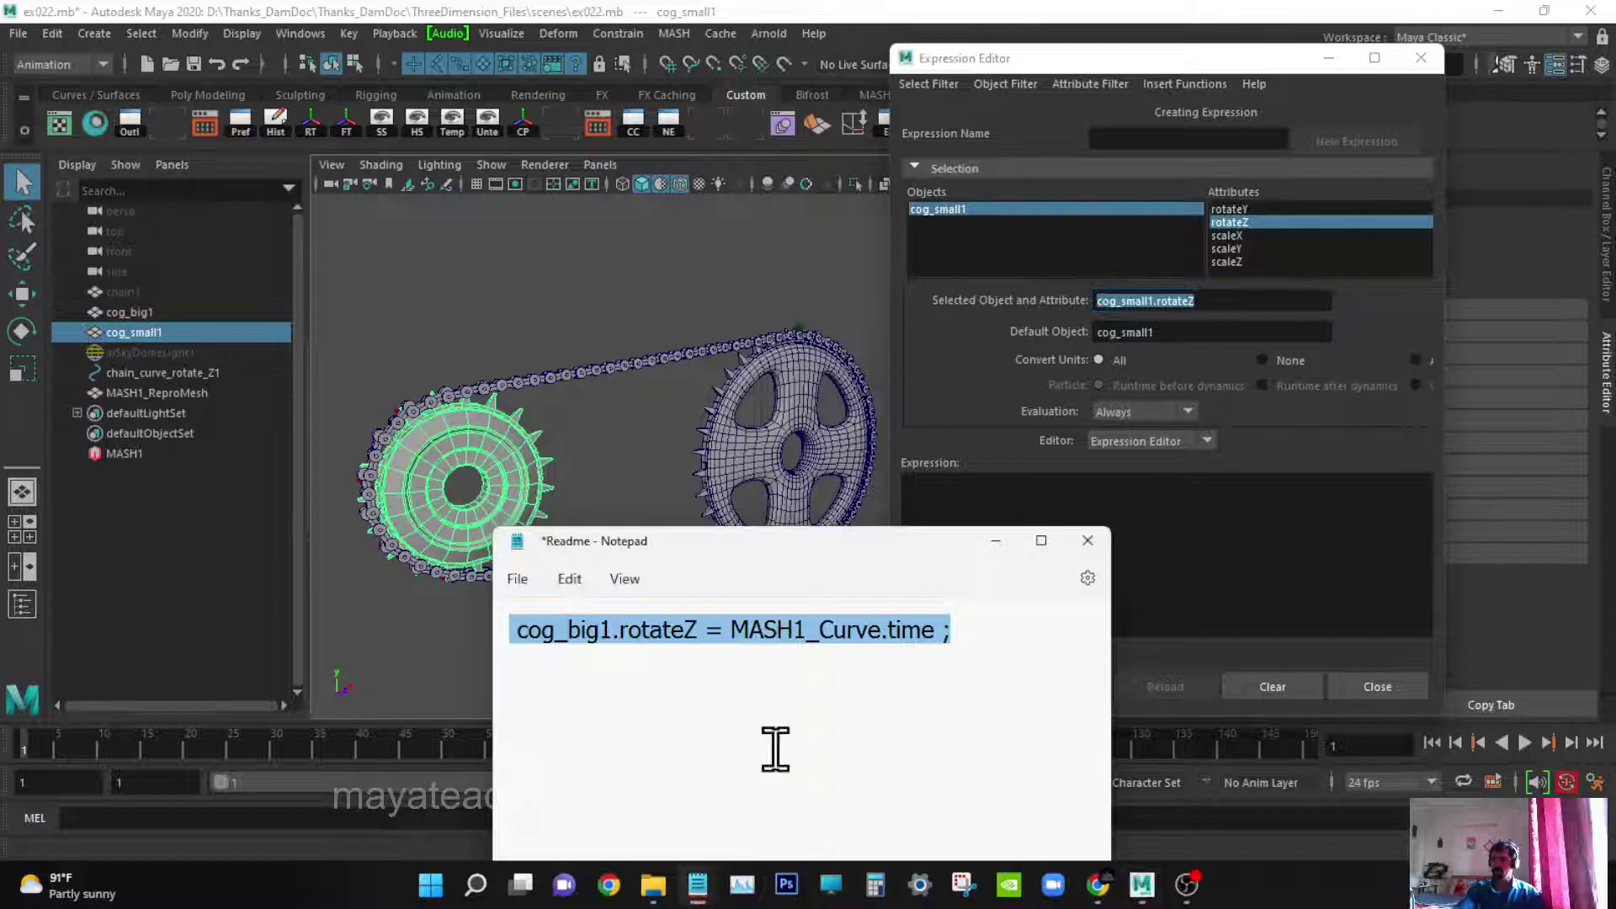
pyautogui.click(999, 627)
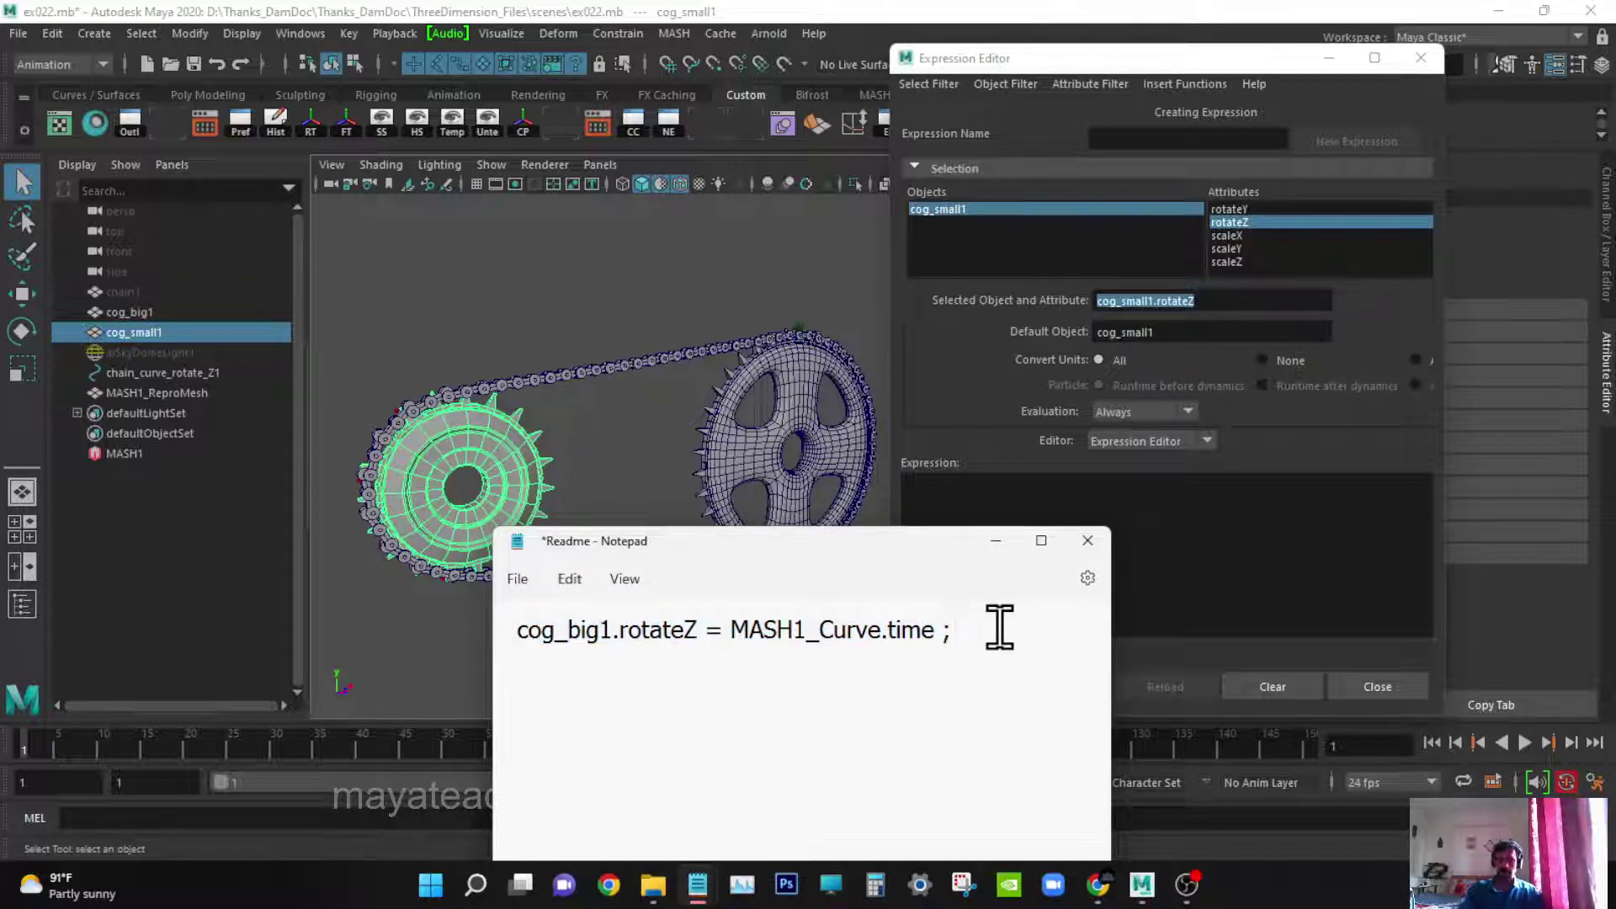
pyautogui.press('Return')
pyautogui.hotkey('ctrl', 'v')
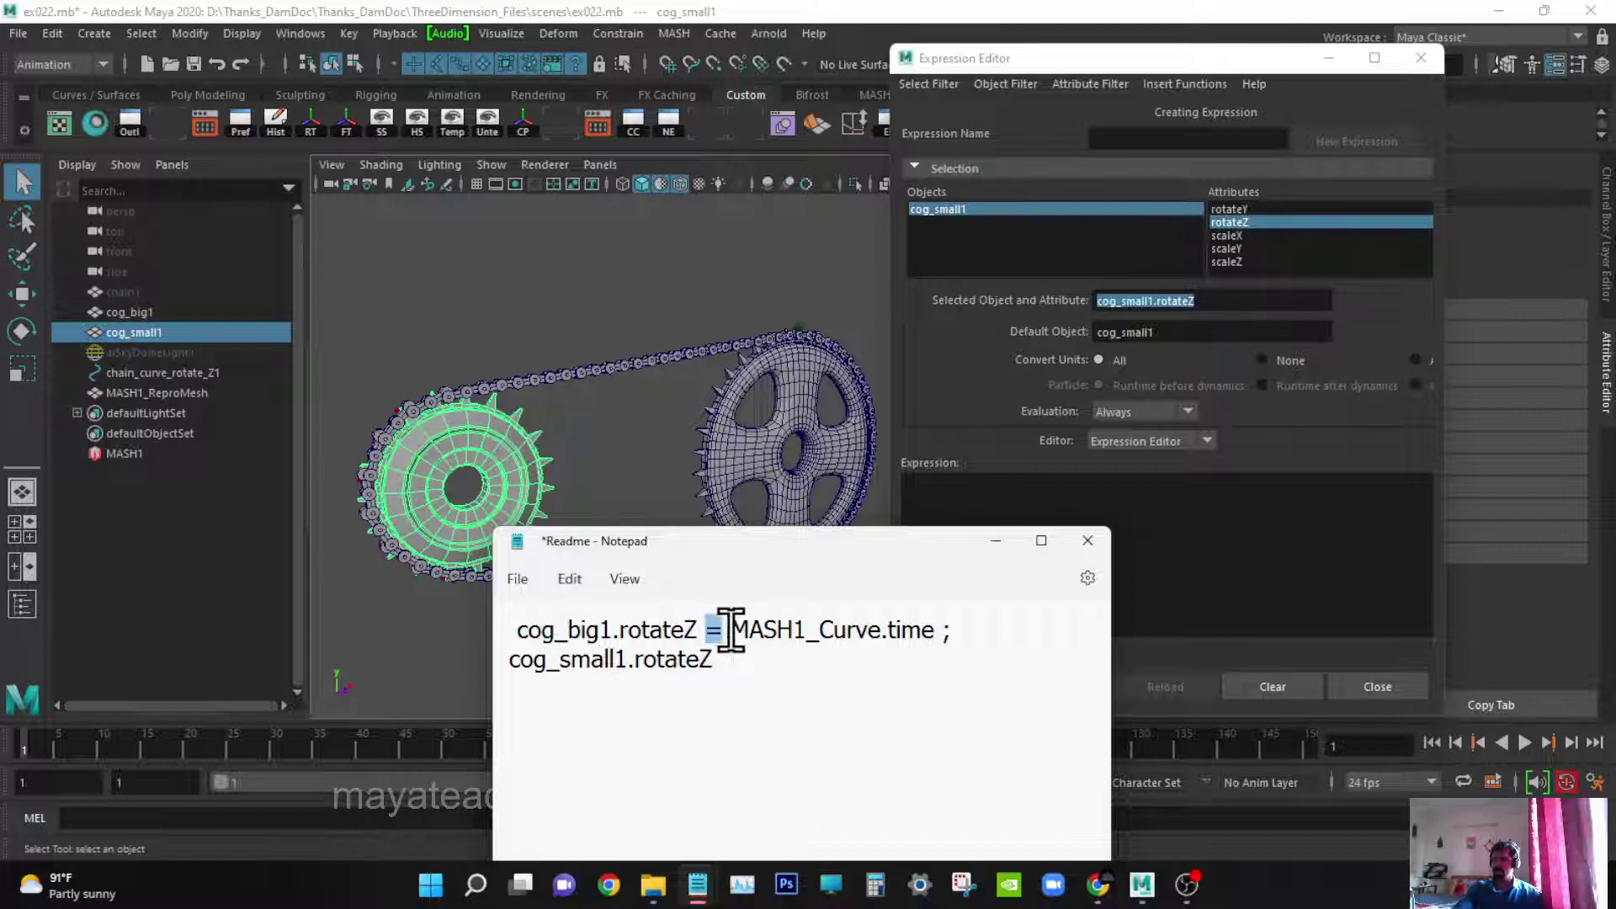
pyautogui.moveTo(731, 629); pyautogui.dragTo(977, 623)
pyautogui.hotkey('ctrl', 'c')
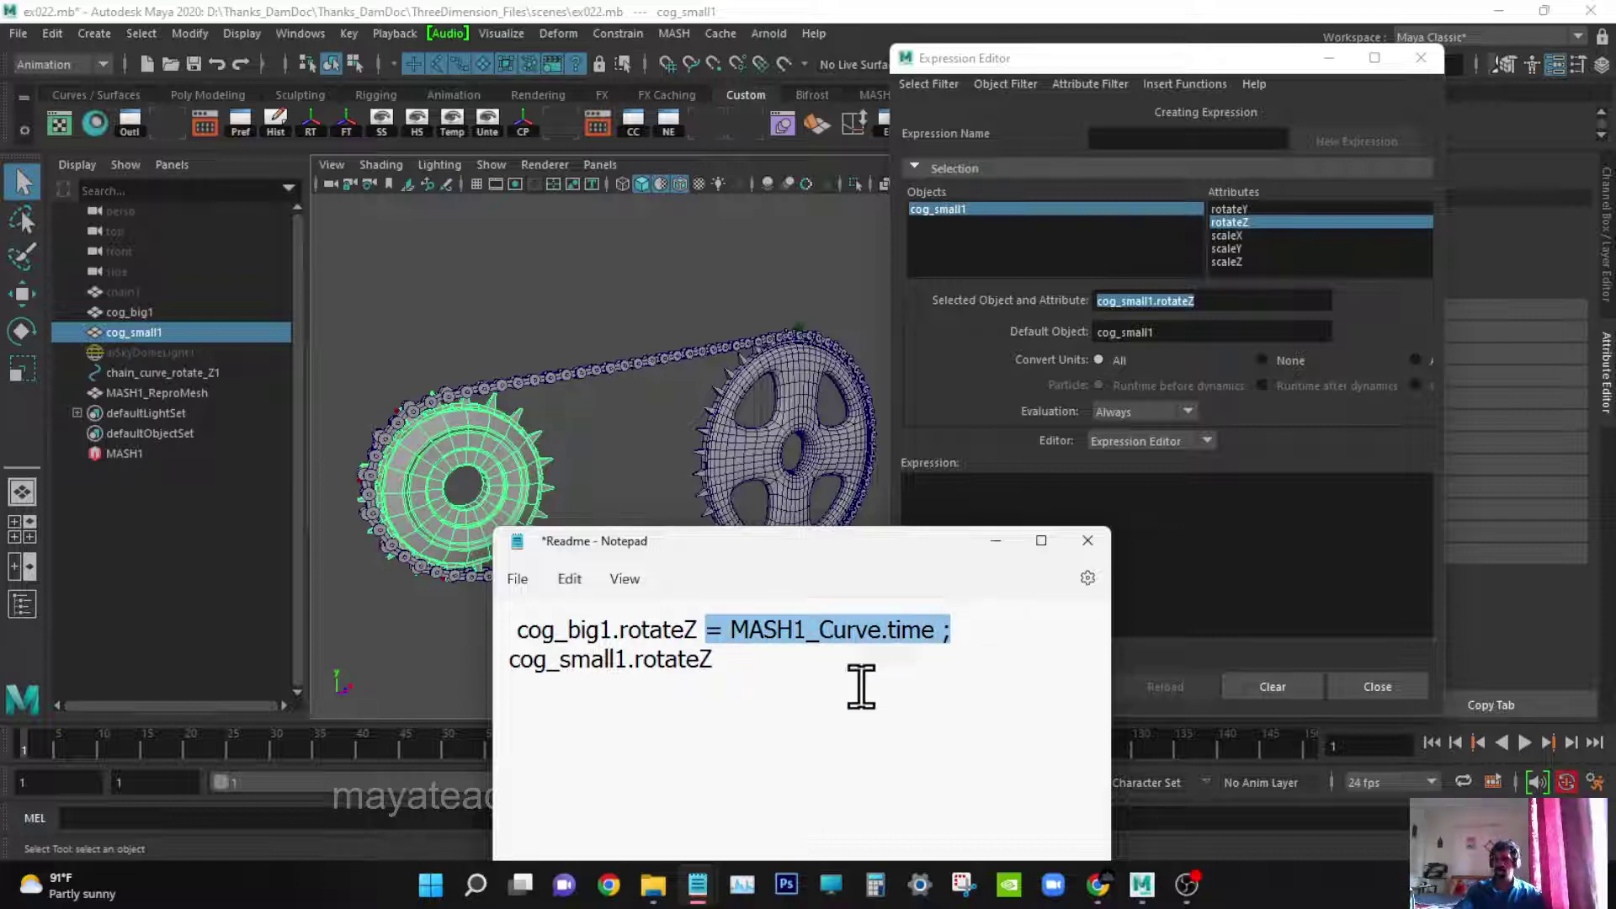
pyautogui.click(808, 664)
pyautogui.hotkey('ctrl', 'v')
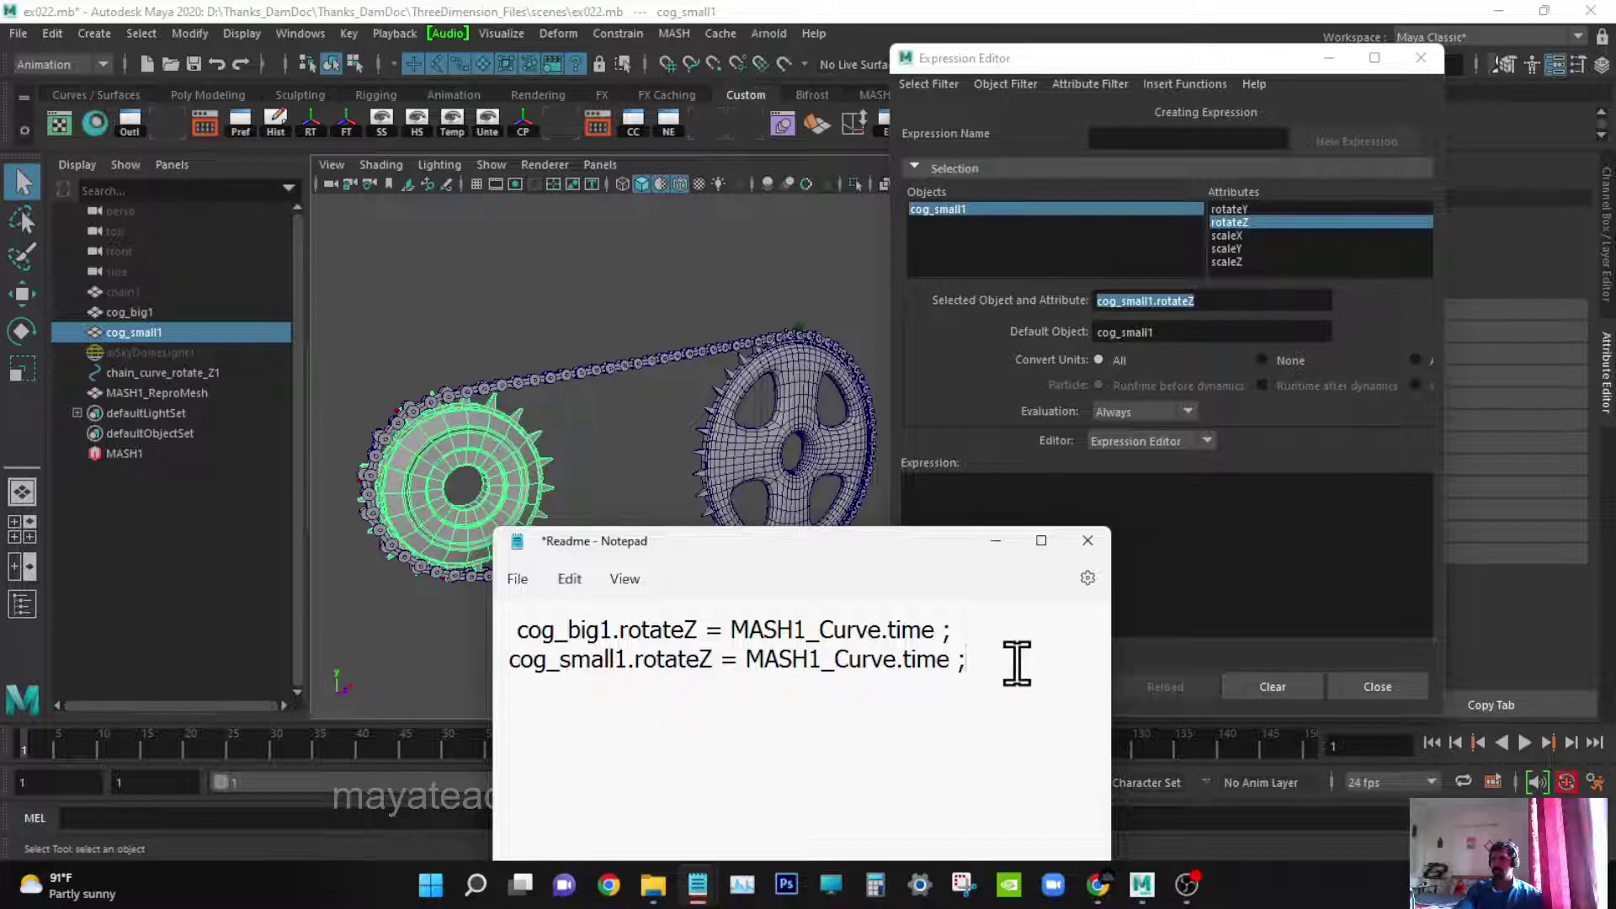
pyautogui.moveTo(1016, 663); pyautogui.dragTo(495, 685)
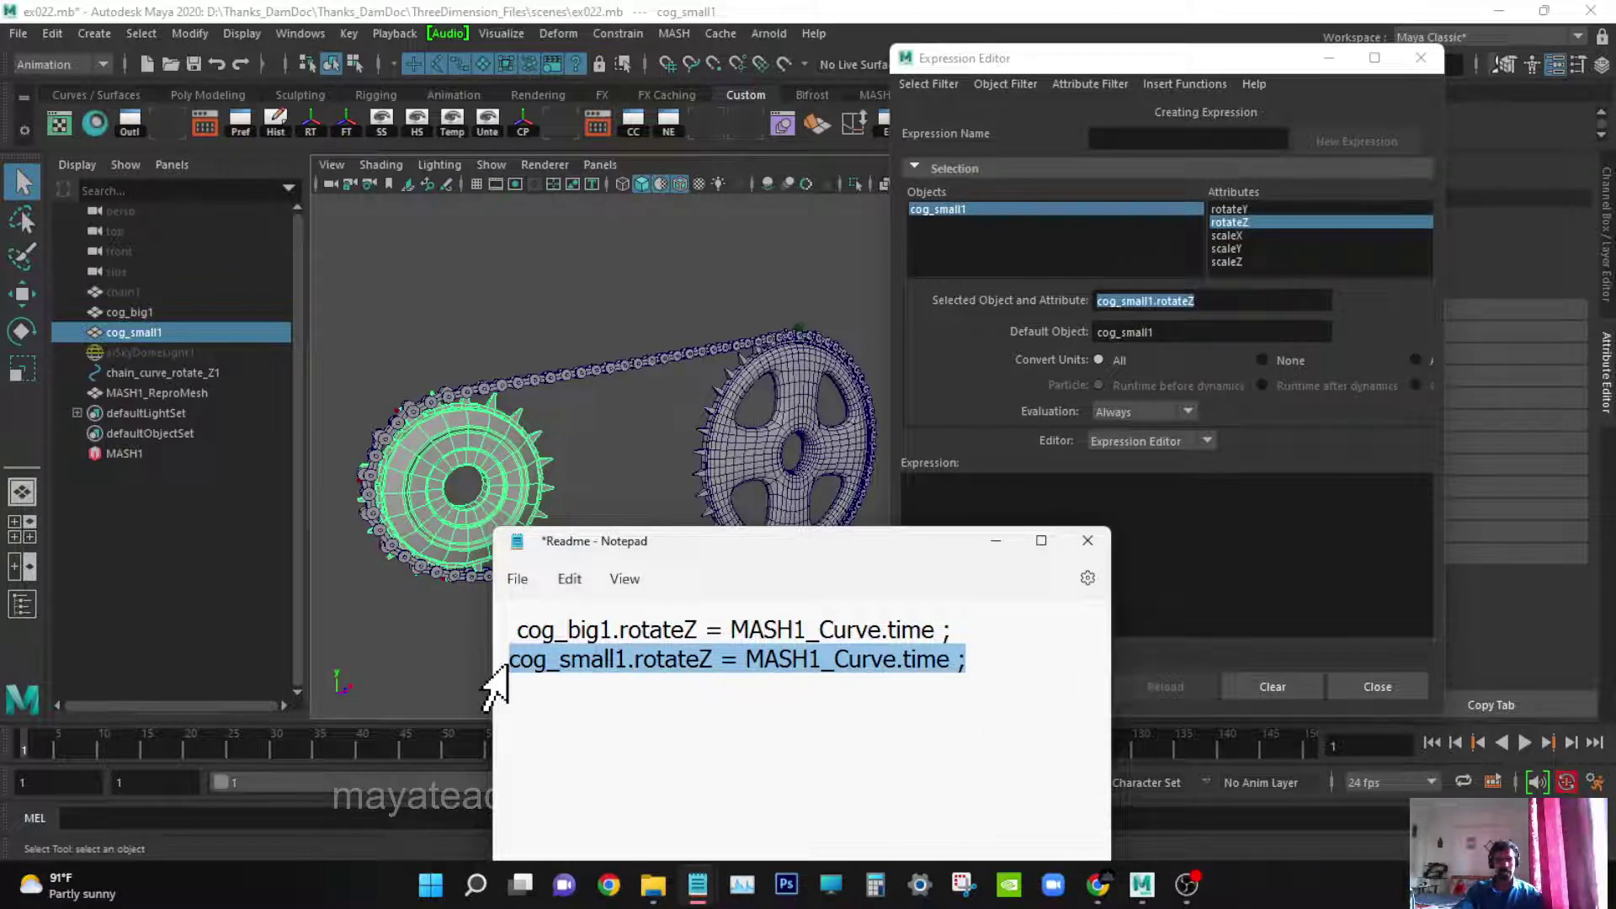
pyautogui.click(1337, 547)
pyautogui.click(928, 82)
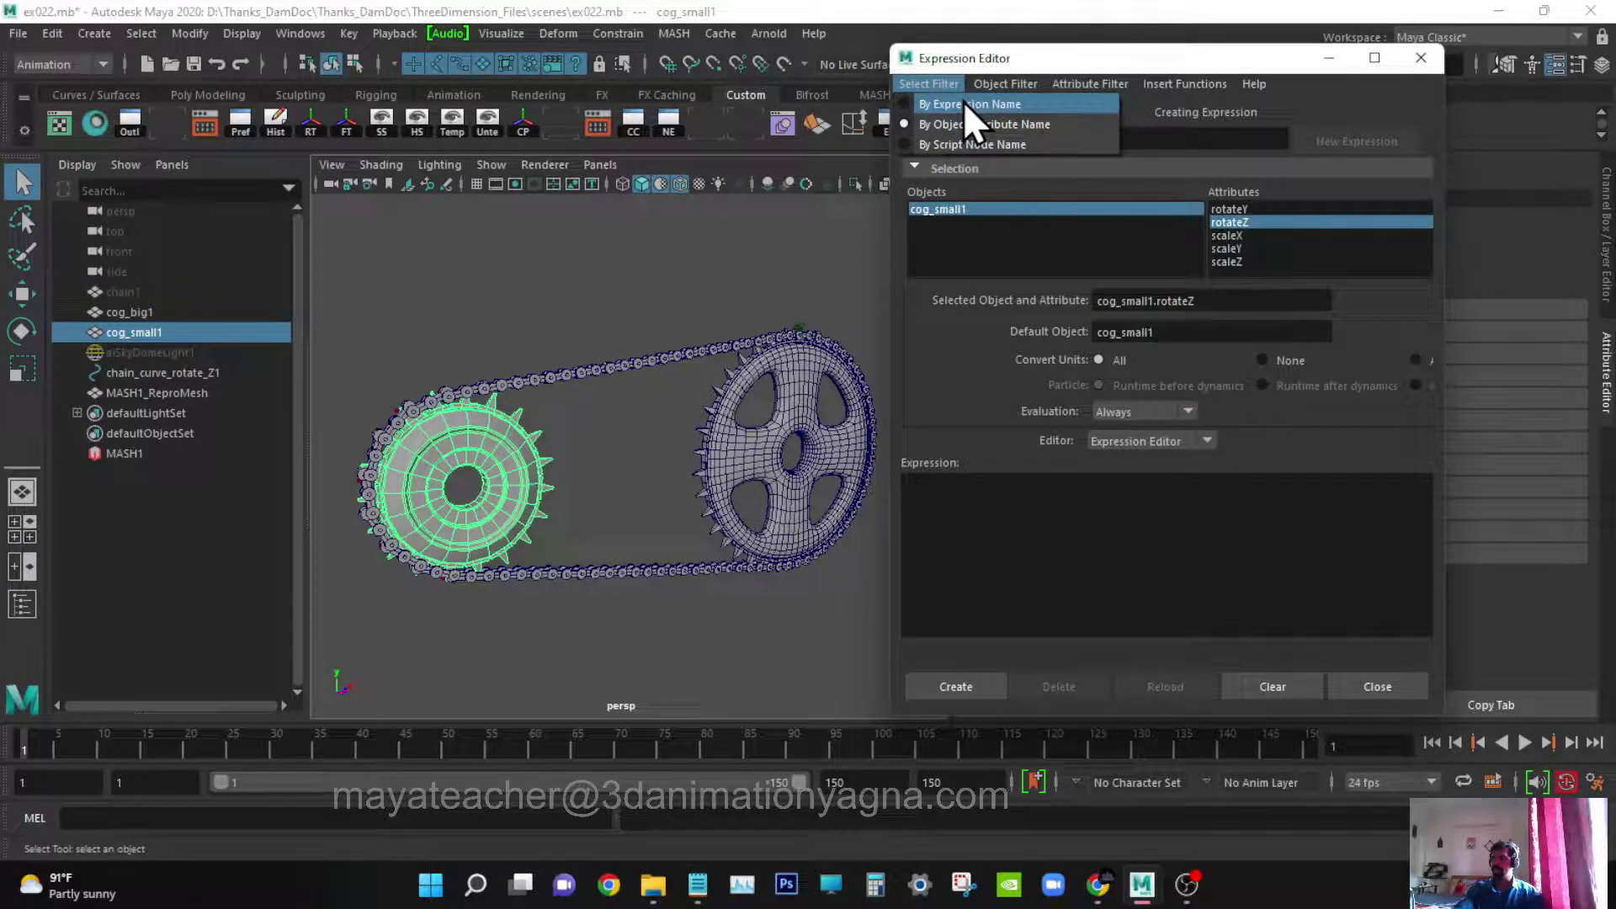
# - Load expression1 by name, append the cog_small1.rotateZ line, apply it, and briefly play the animation
pyautogui.click(963, 103)
pyautogui.click(966, 210)
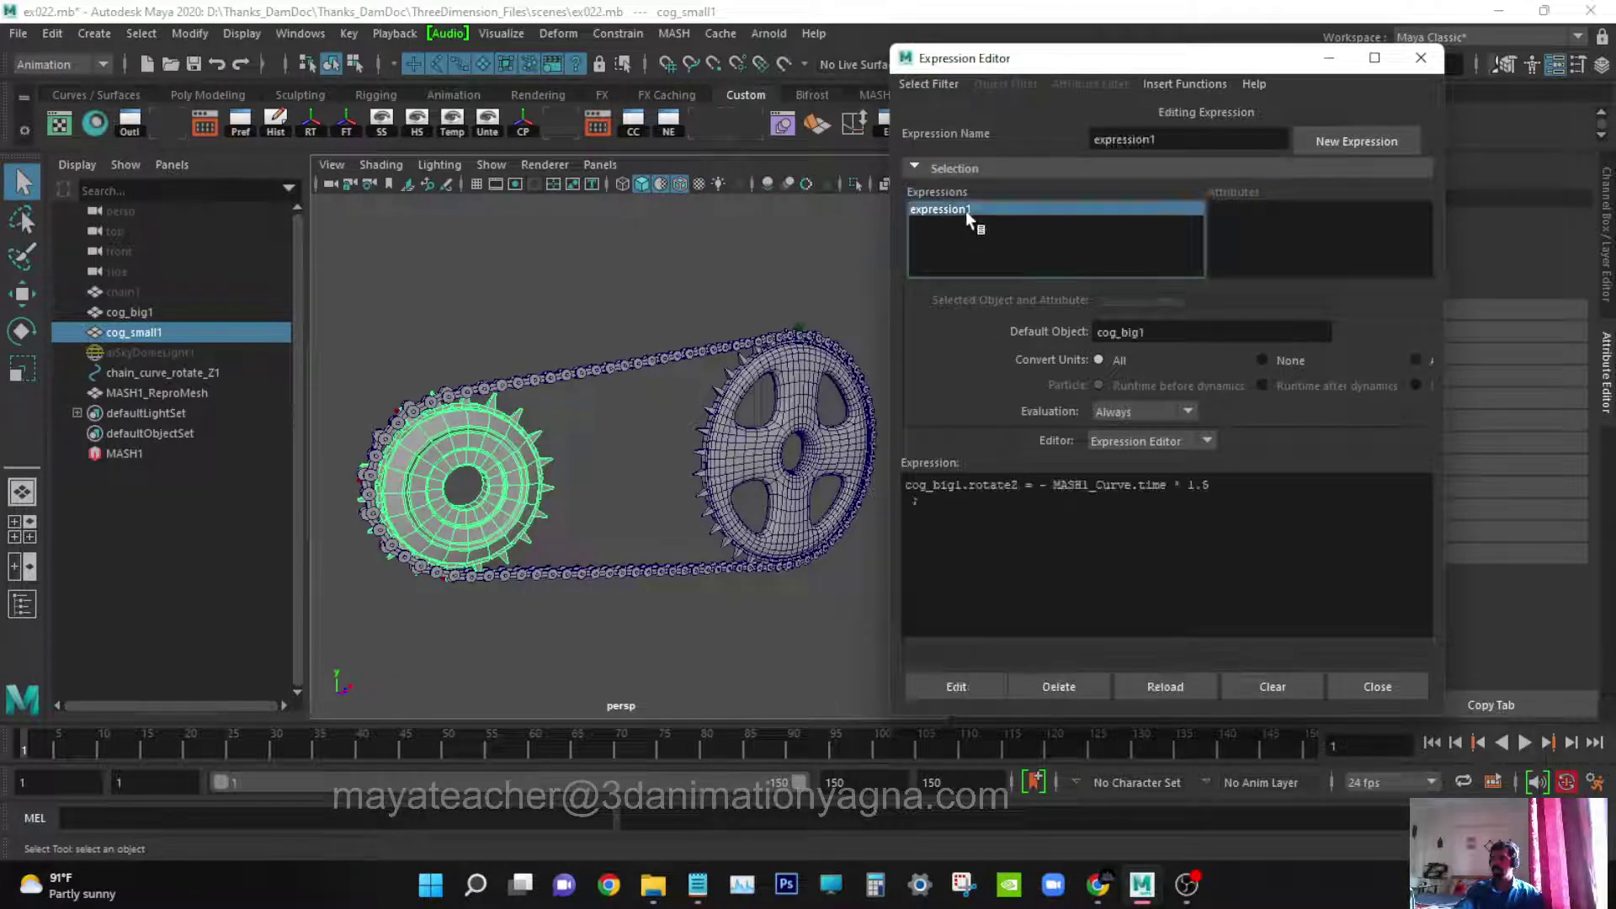
pyautogui.click(1246, 492)
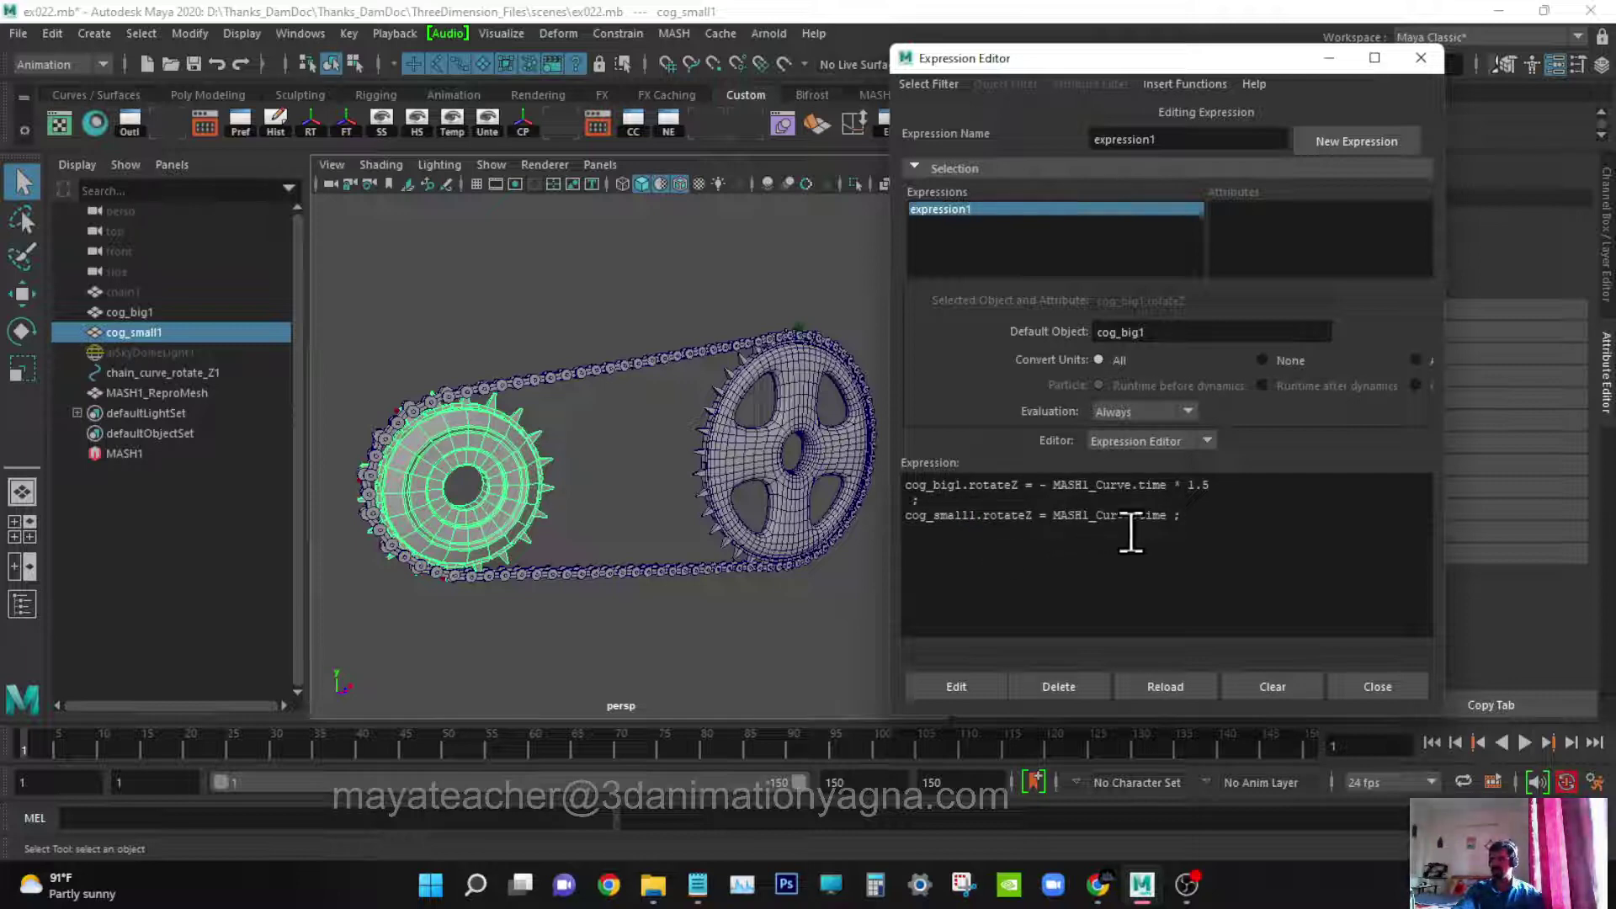
pyautogui.click(960, 686)
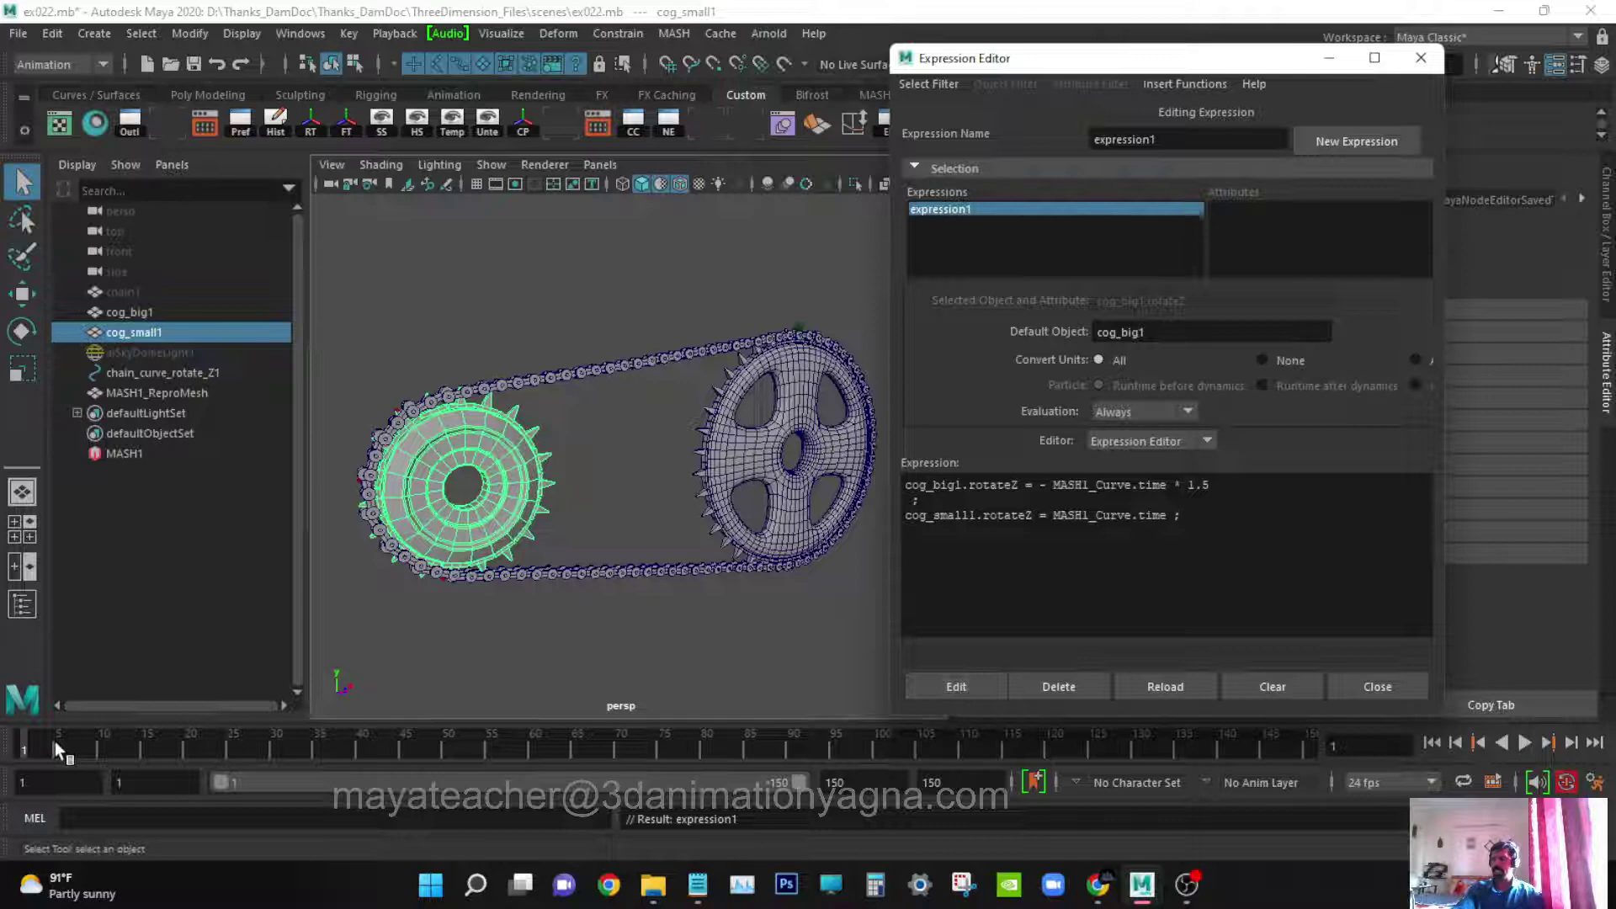
pyautogui.hotkey('alt', 'v')
pyautogui.press('Escape')
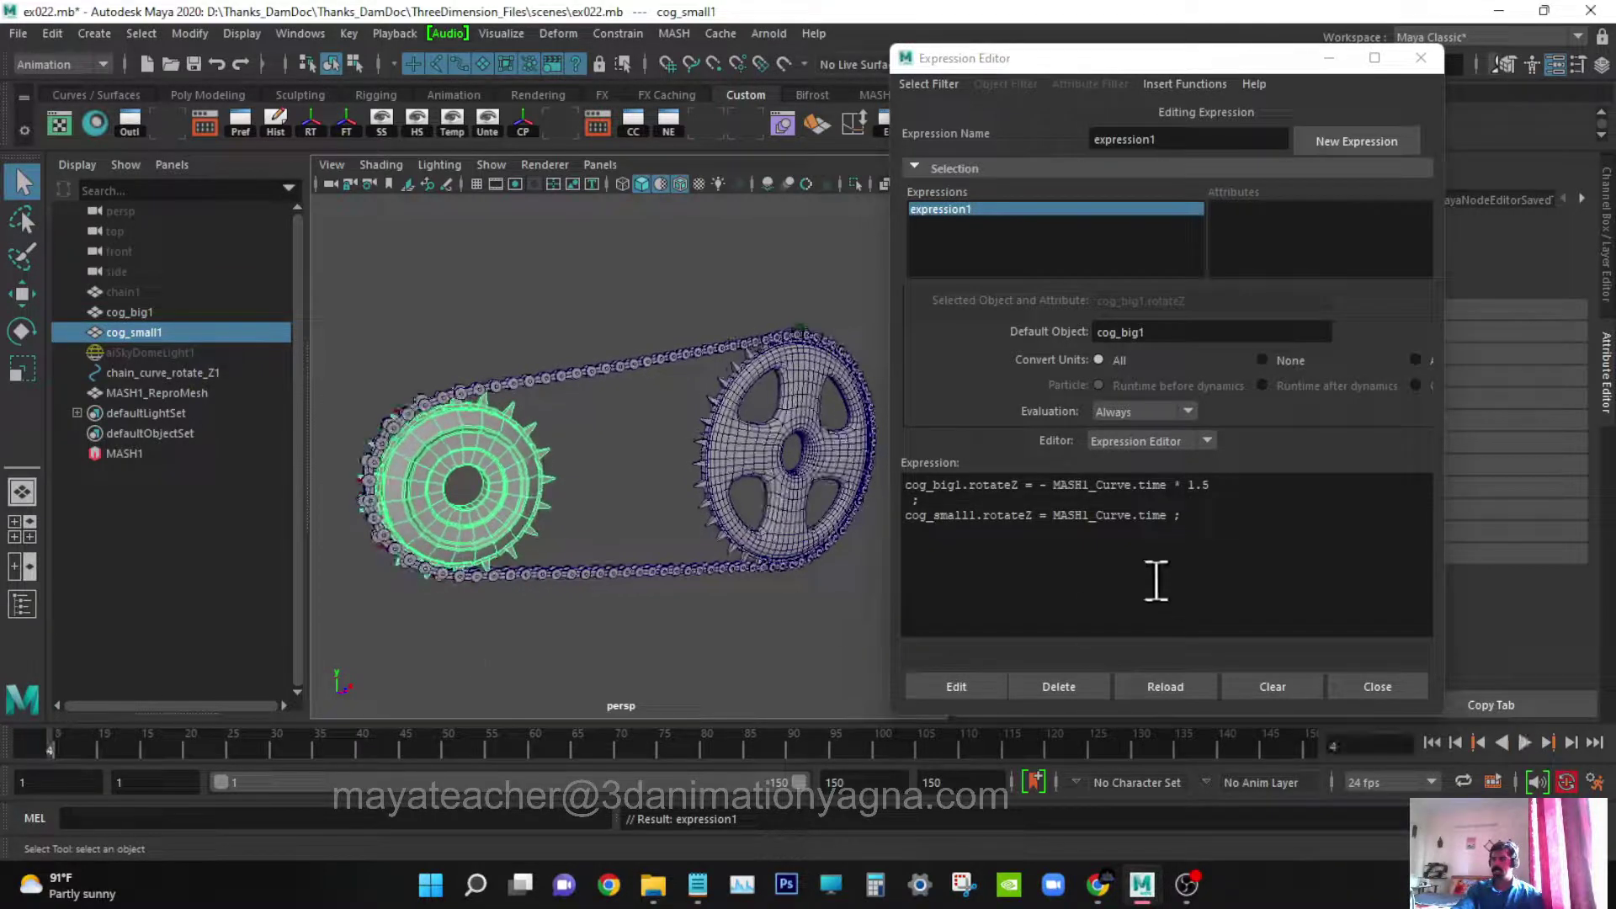
# - Change the small cog's line to '= - MASH1_Curve.time * 2.5 ;', apply it, and play to check
pyautogui.click(1063, 515)
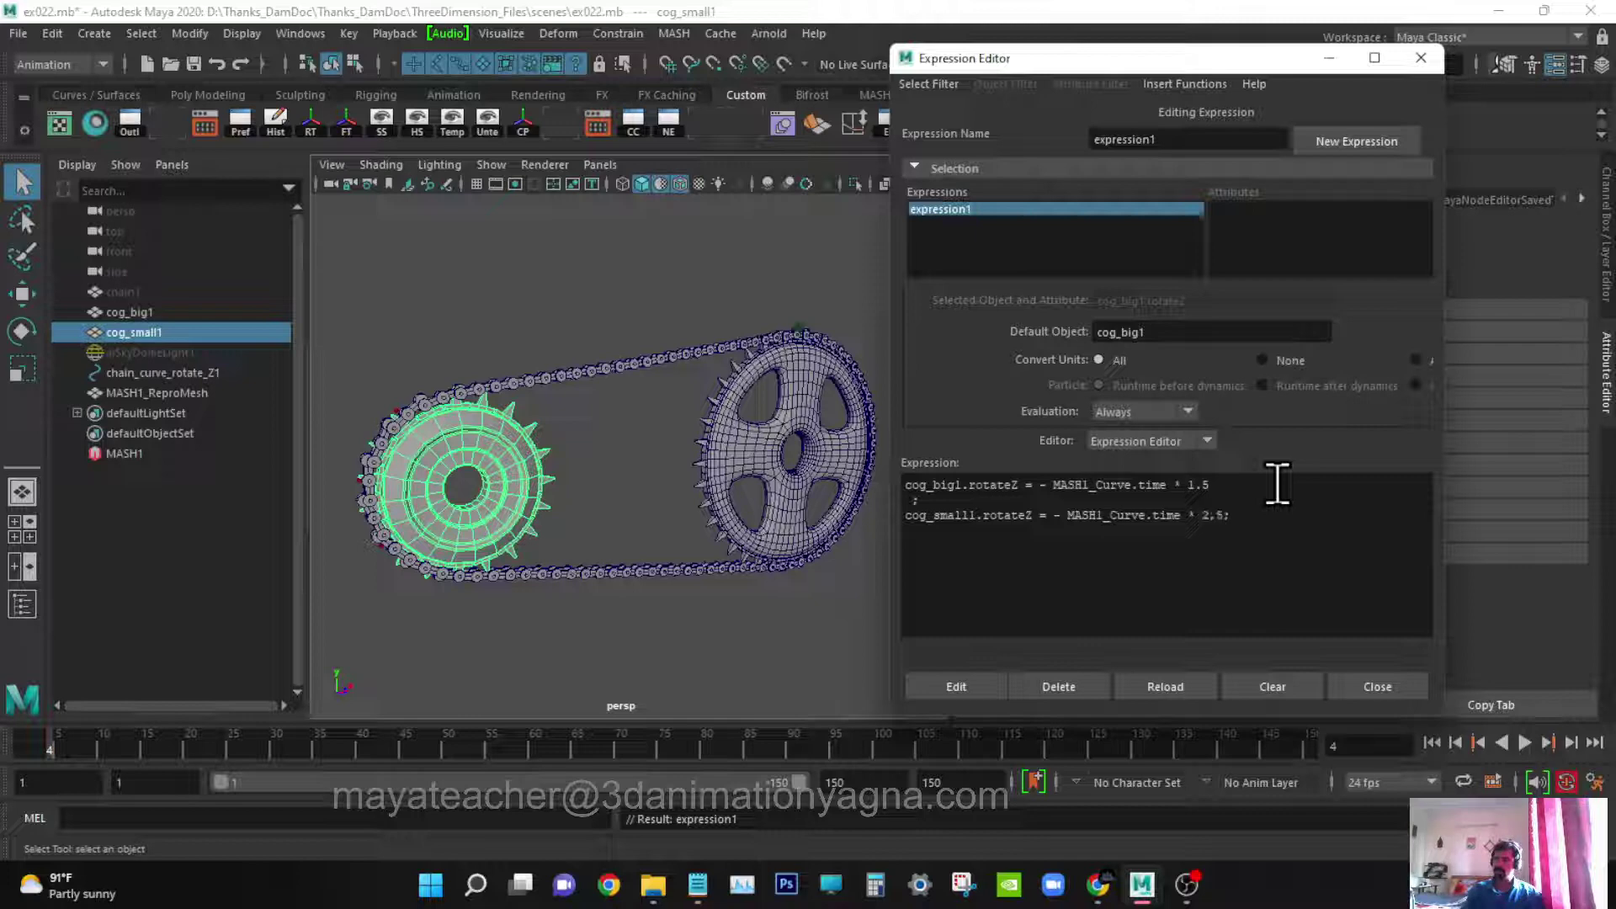
pyautogui.click(948, 678)
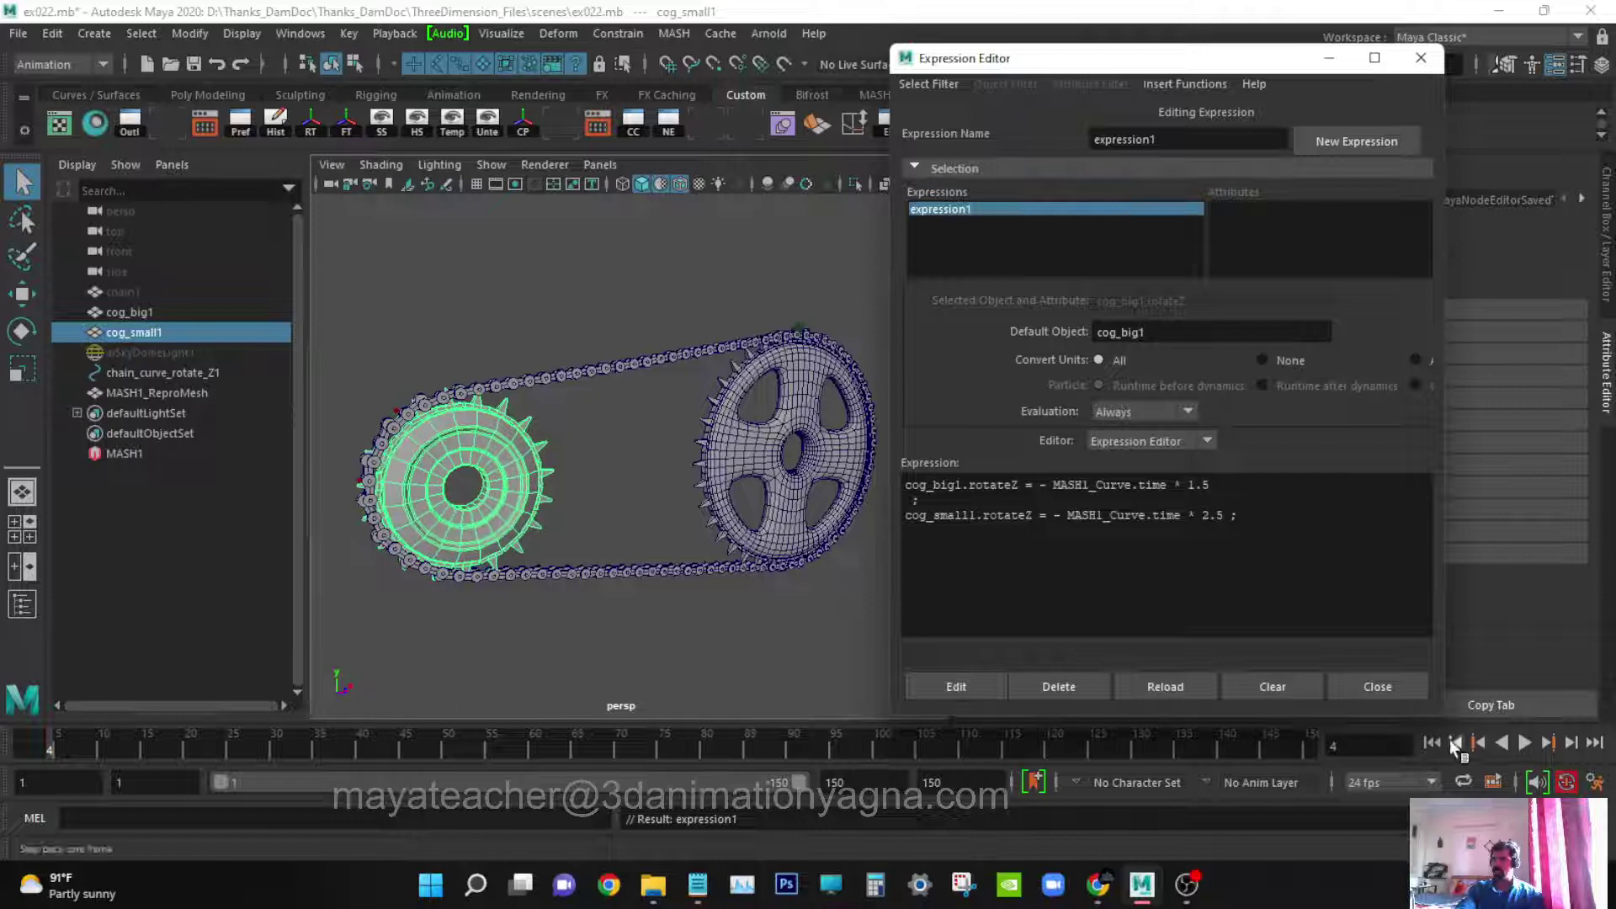
pyautogui.click(1527, 739)
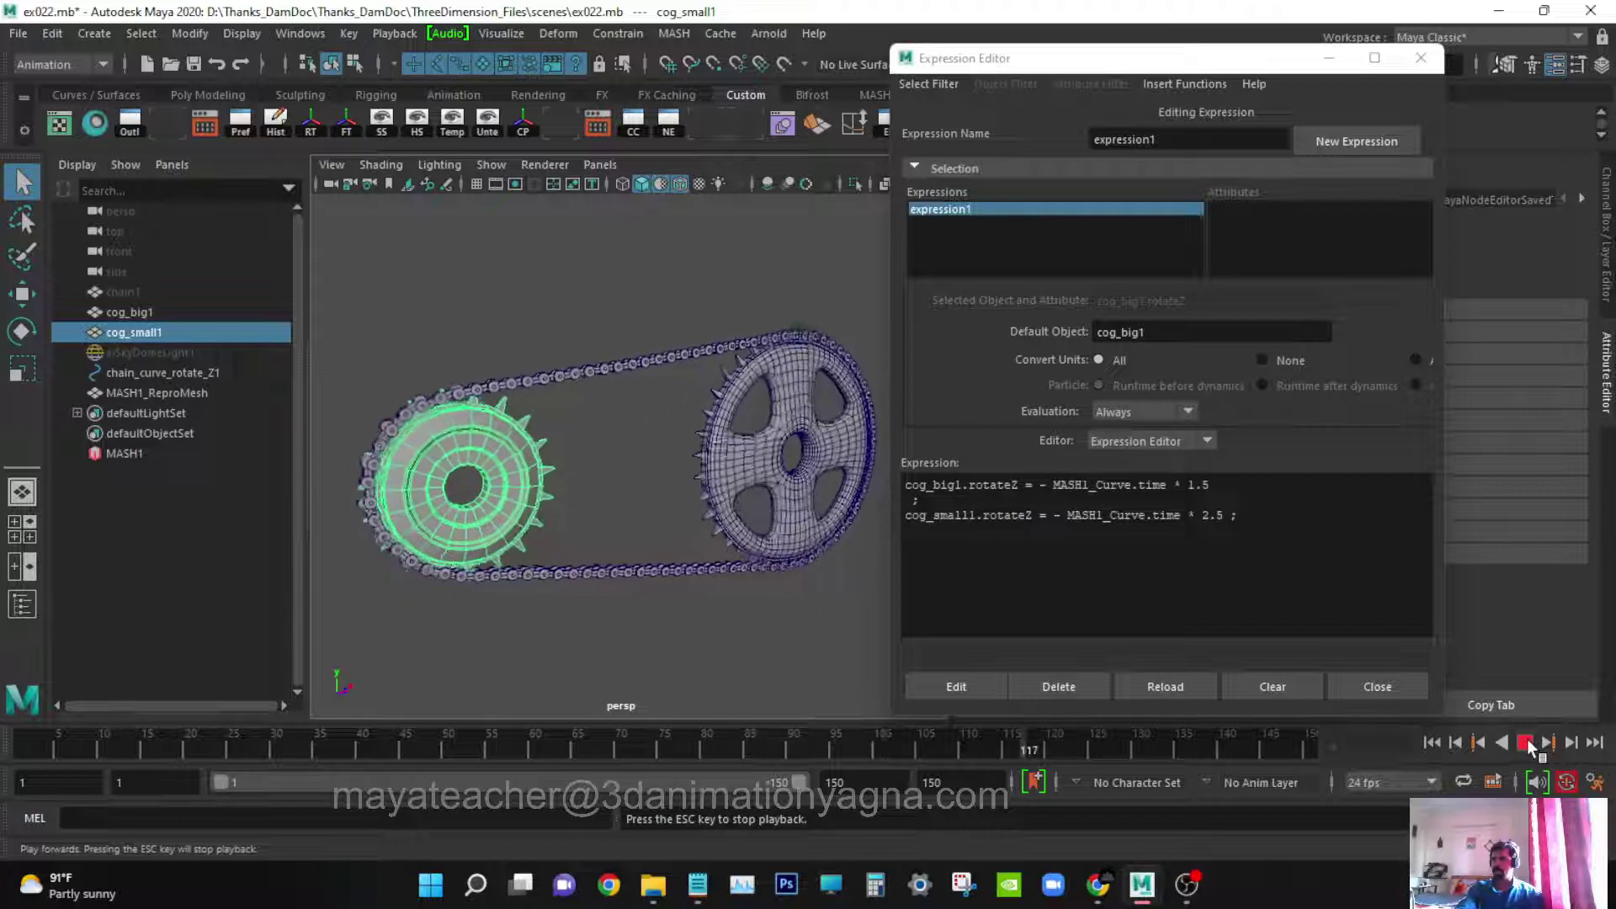
pyautogui.keyDown('ctrl'); pyautogui.scroll(2, 1237, 548); pyautogui.keyUp('ctrl')
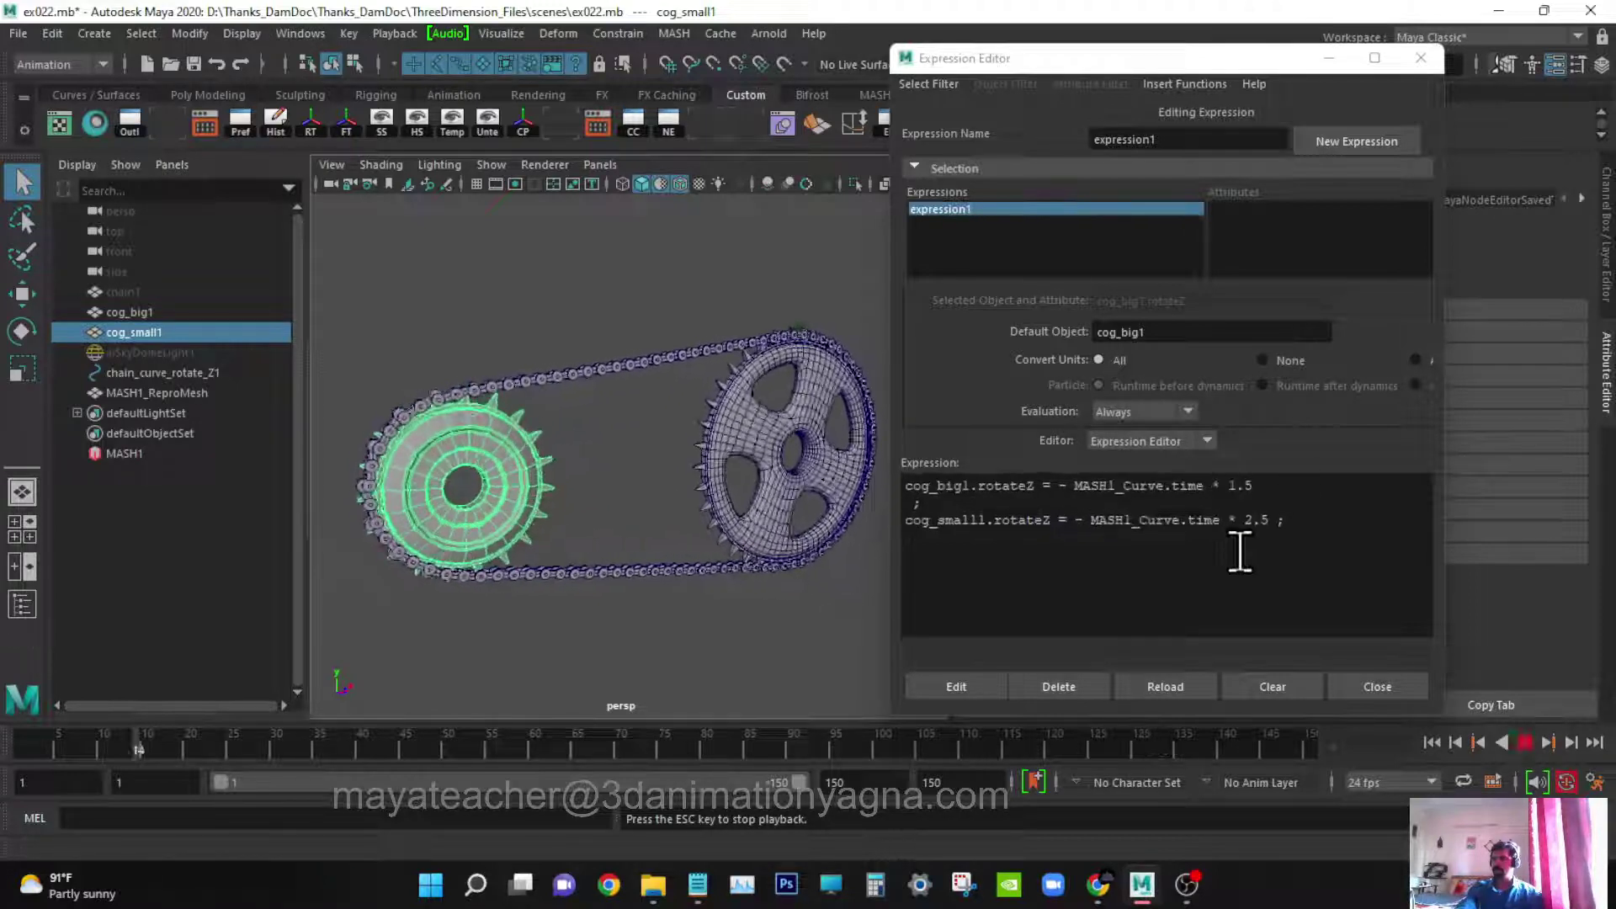
pyautogui.keyDown('ctrl'); pyautogui.scroll(1, 1240, 551); pyautogui.keyUp('ctrl')
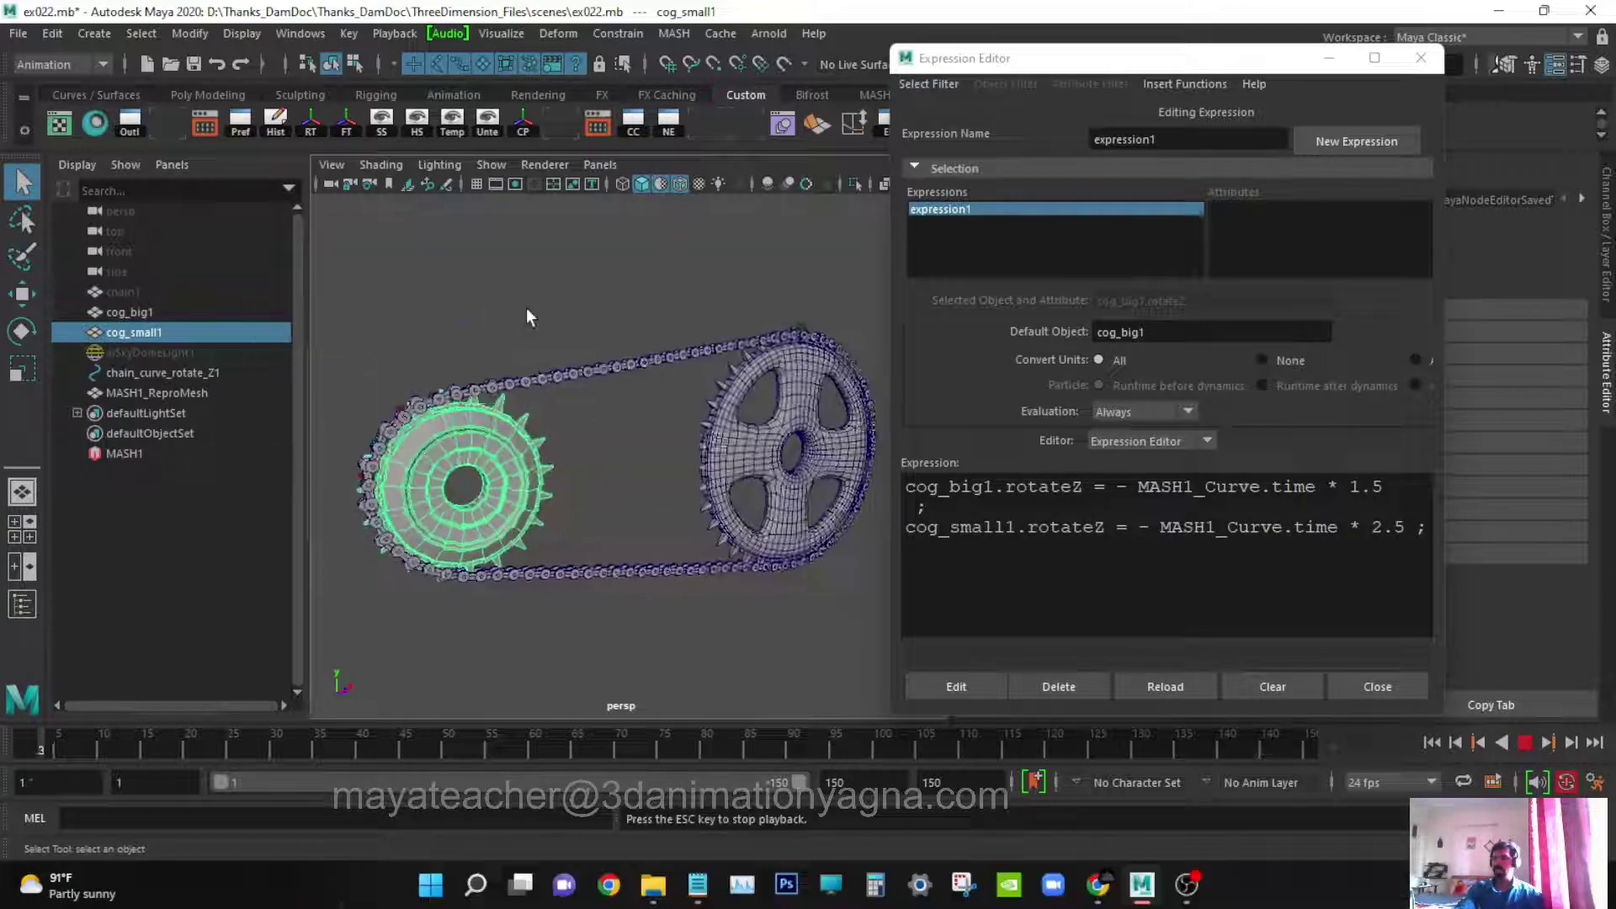
# - Zoom toward the big cog, set the playback end time to 500, and replay from frame 1
pyautogui.press('space')
pyautogui.keyDown('alt'); pyautogui.moveTo(537, 356); pyautogui.dragTo(580, 349, button='middle'); pyautogui.keyUp('alt')
pyautogui.keyDown('alt'); pyautogui.moveTo(581, 349); pyautogui.dragTo(559, 440, button='right'); pyautogui.keyUp('alt')
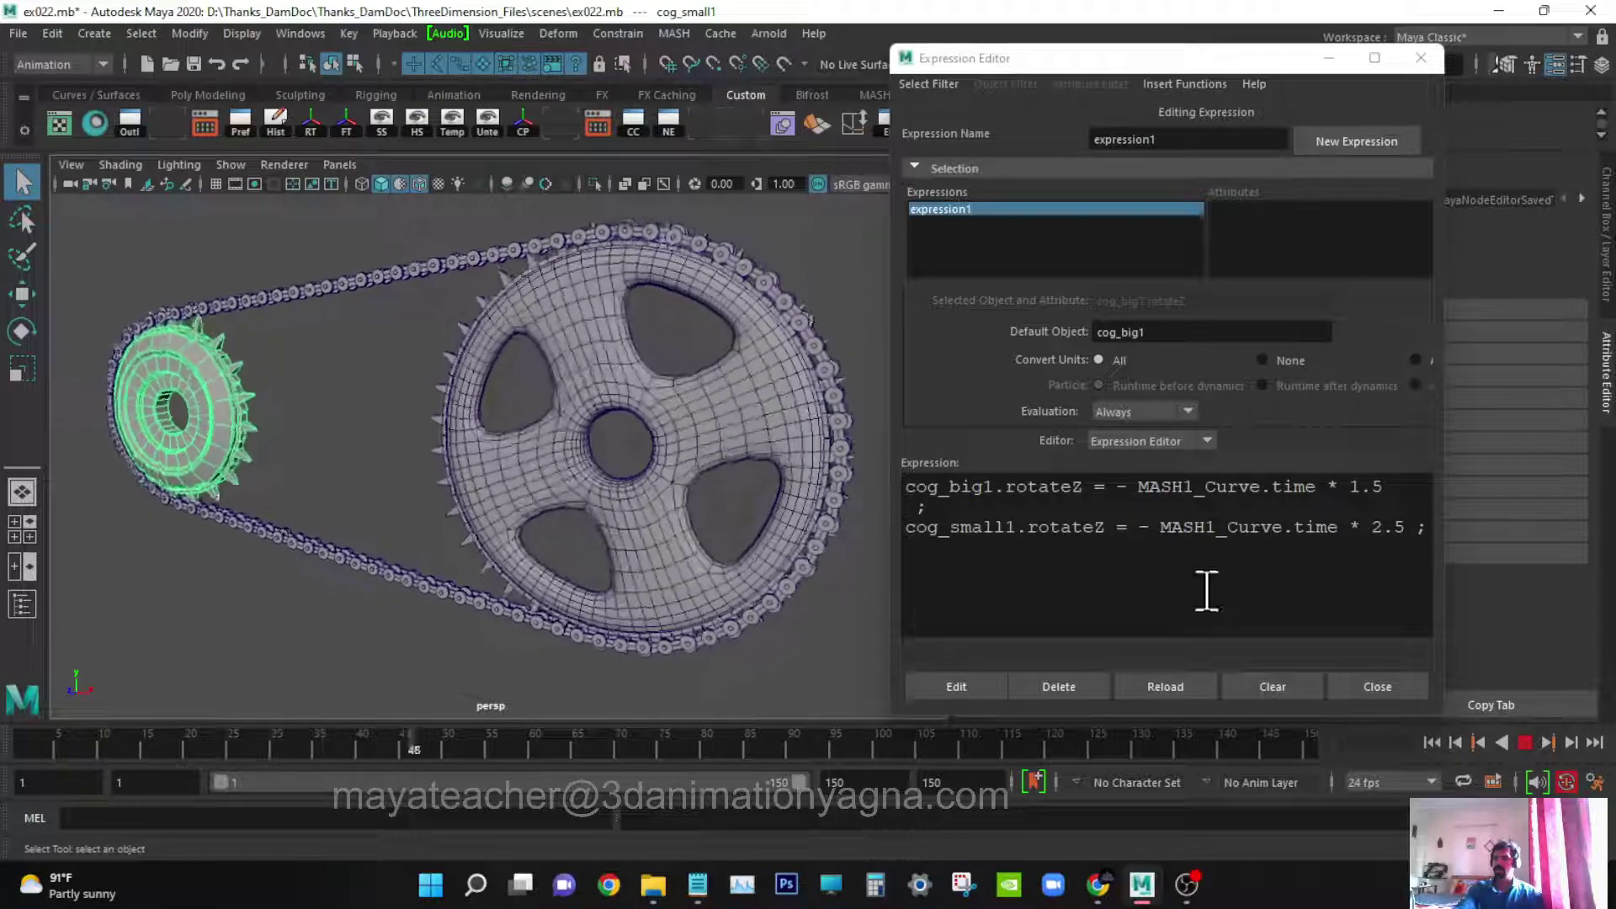
pyautogui.click(1524, 743)
pyautogui.click(837, 782)
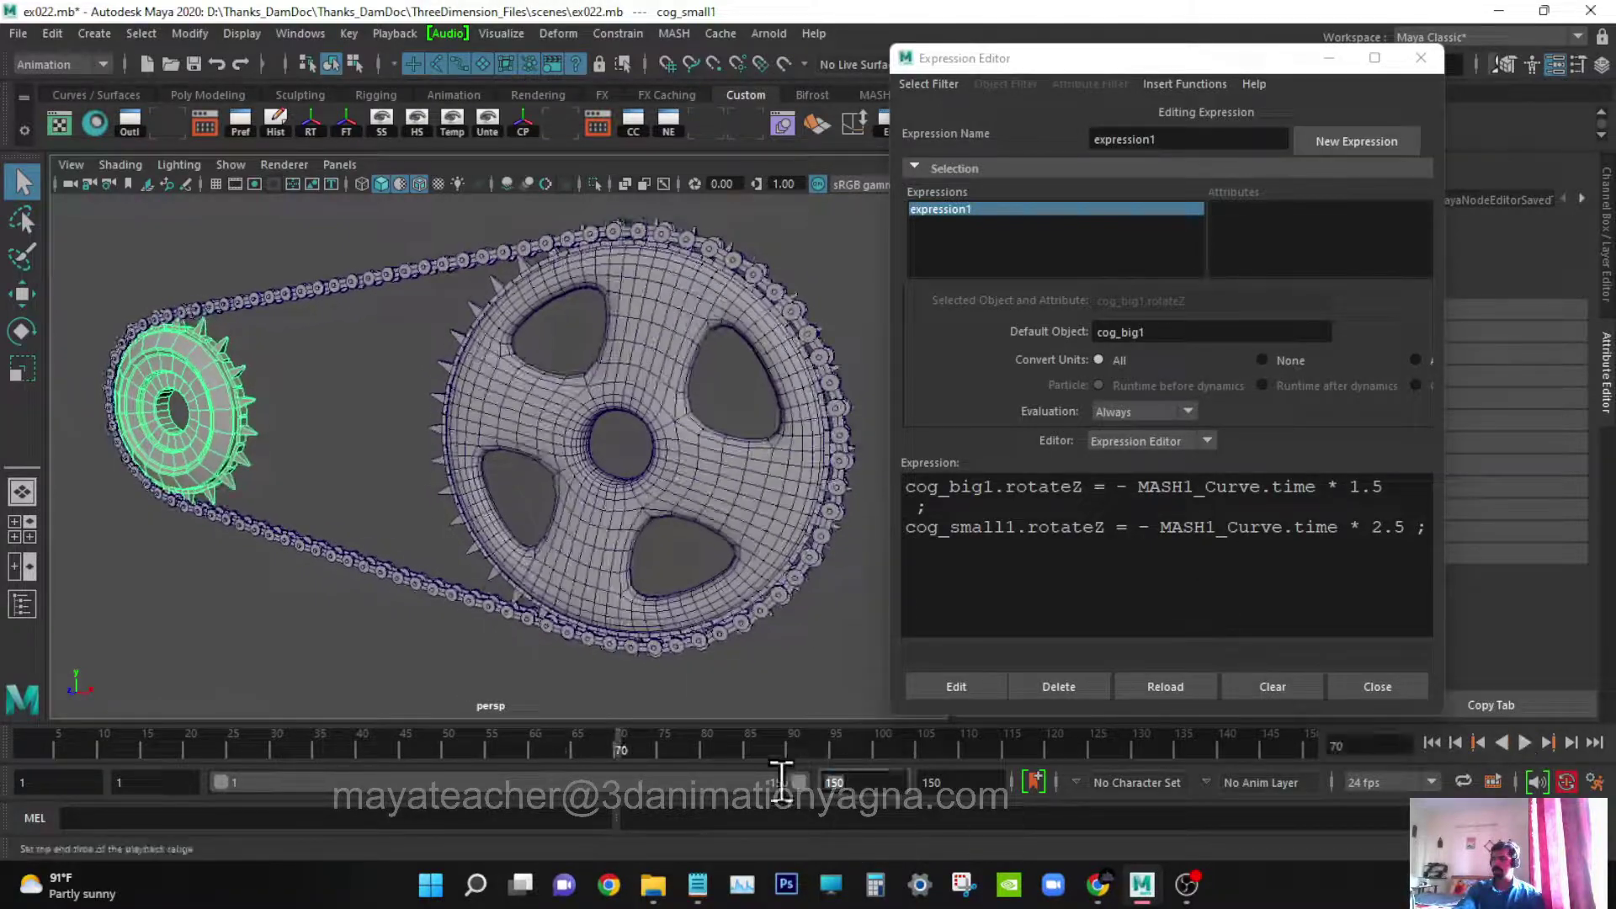
pyautogui.press('Return')
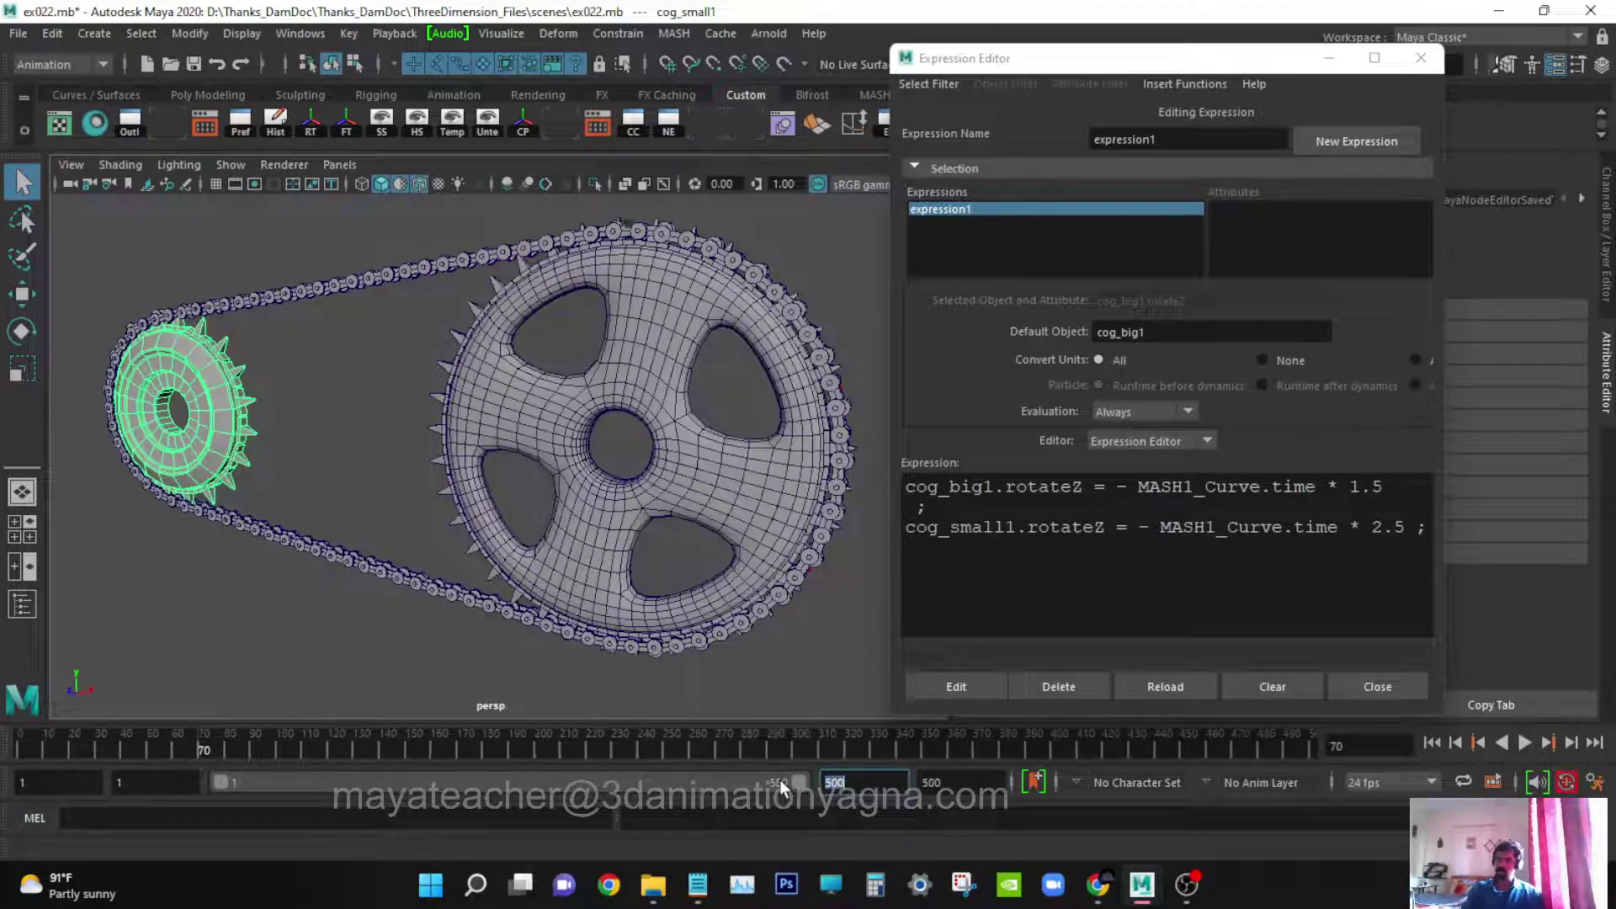
pyautogui.click(1432, 744)
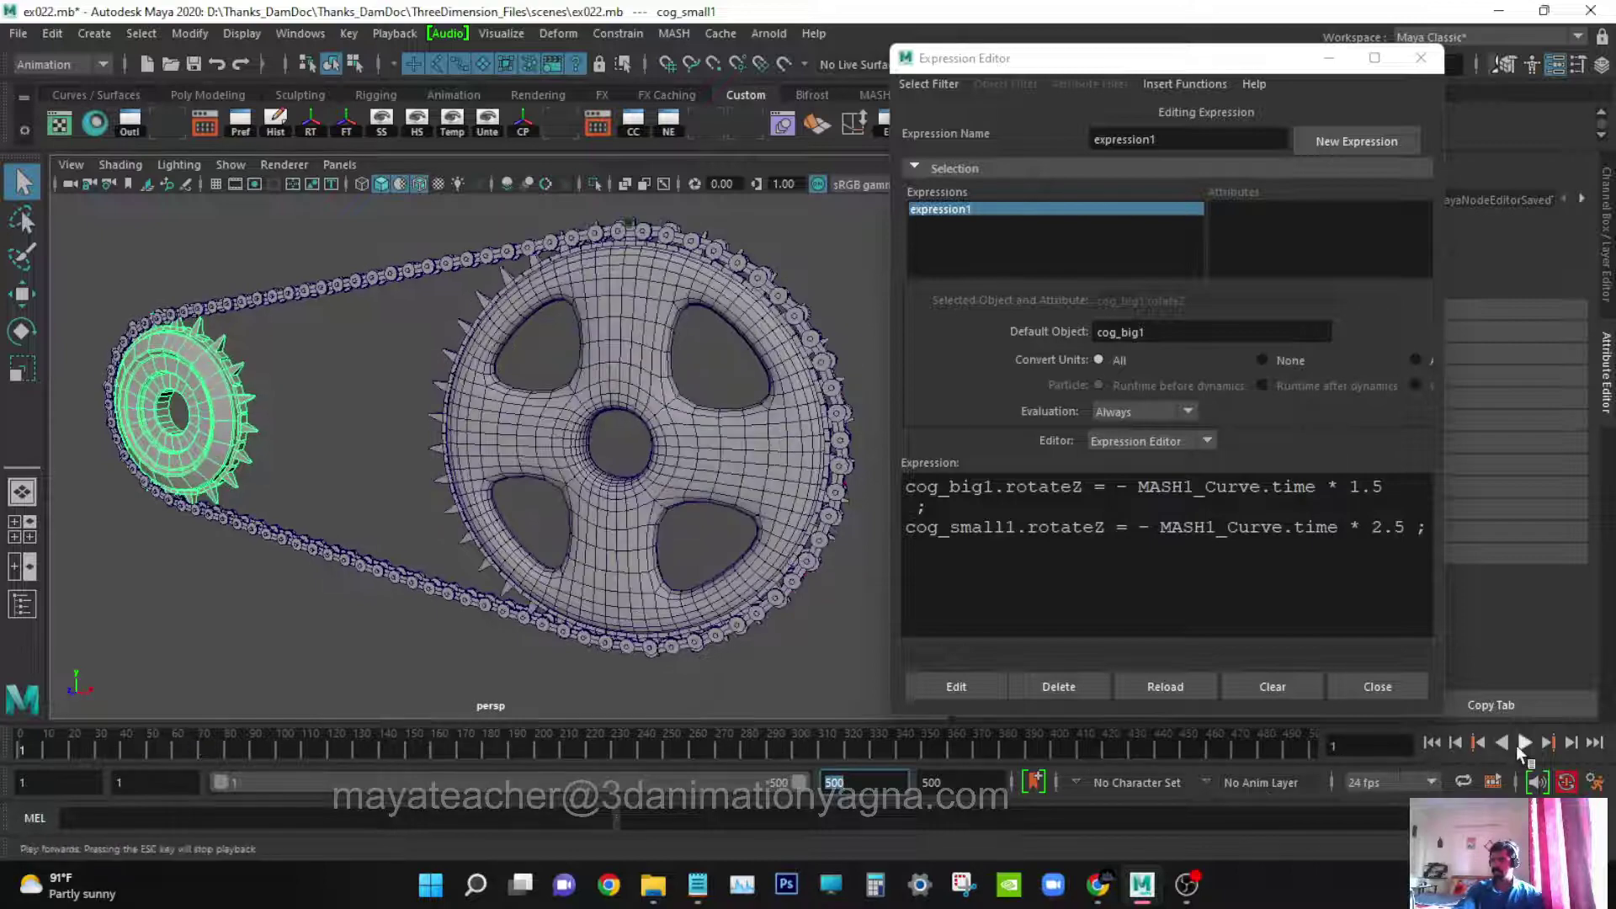
pyautogui.click(1524, 743)
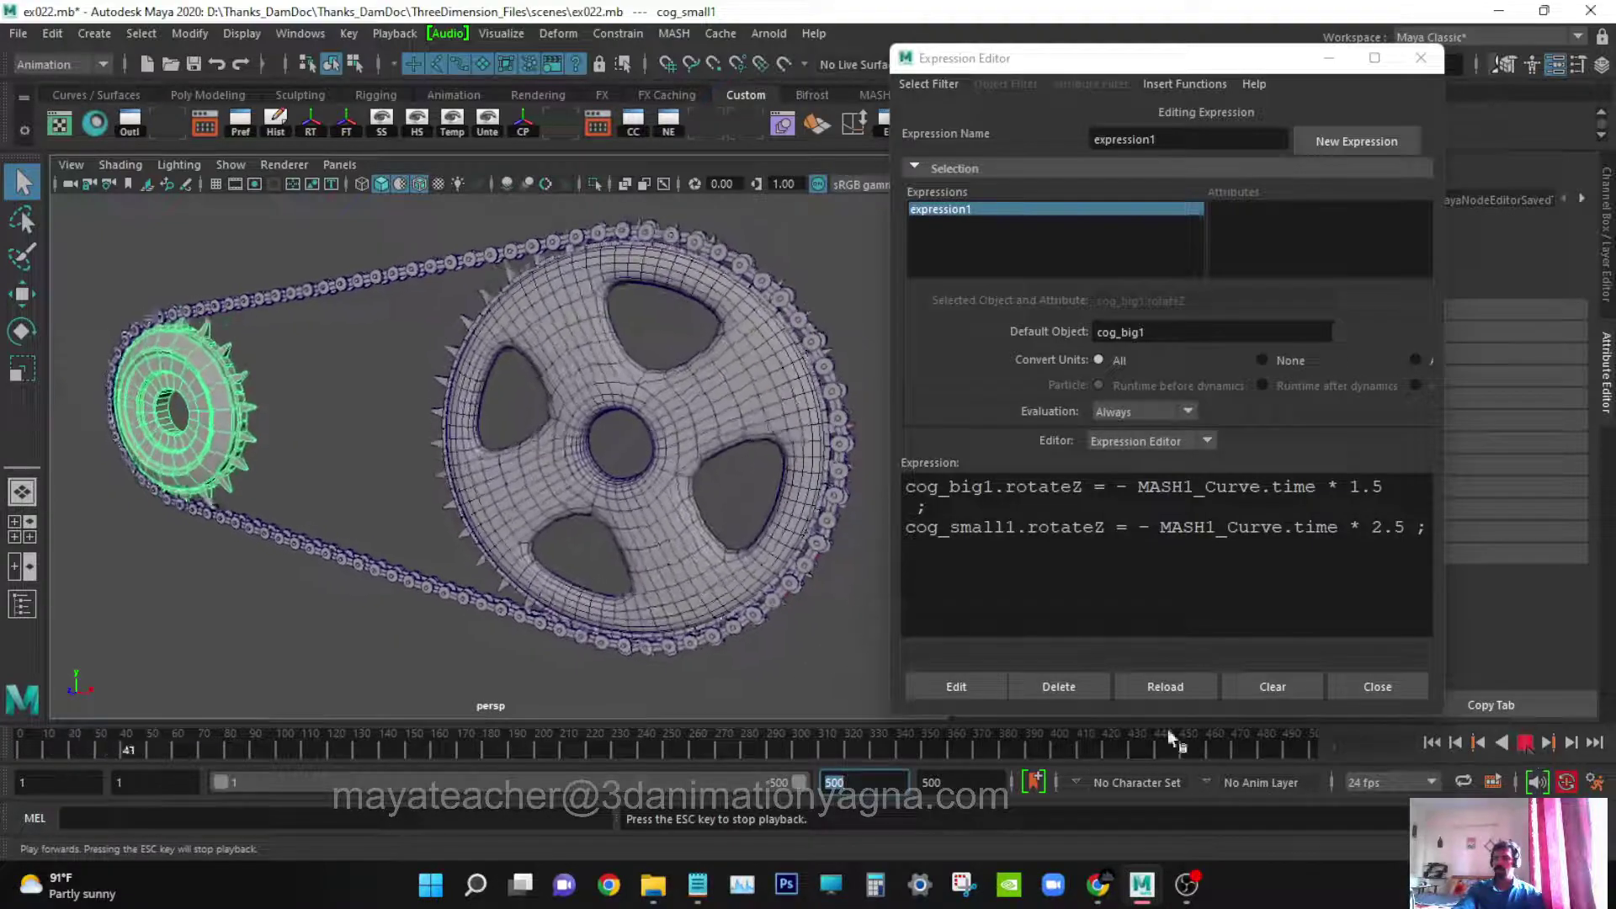